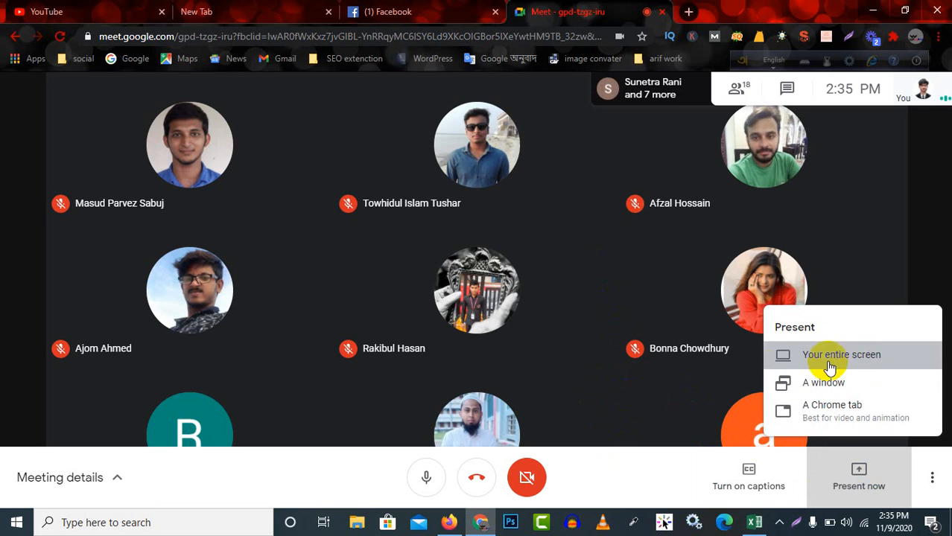
Present the entire screen to everyone in the meeting and hide the screen-sharing notice.
{"action": "left_click", "coordinate": [587, 336]}
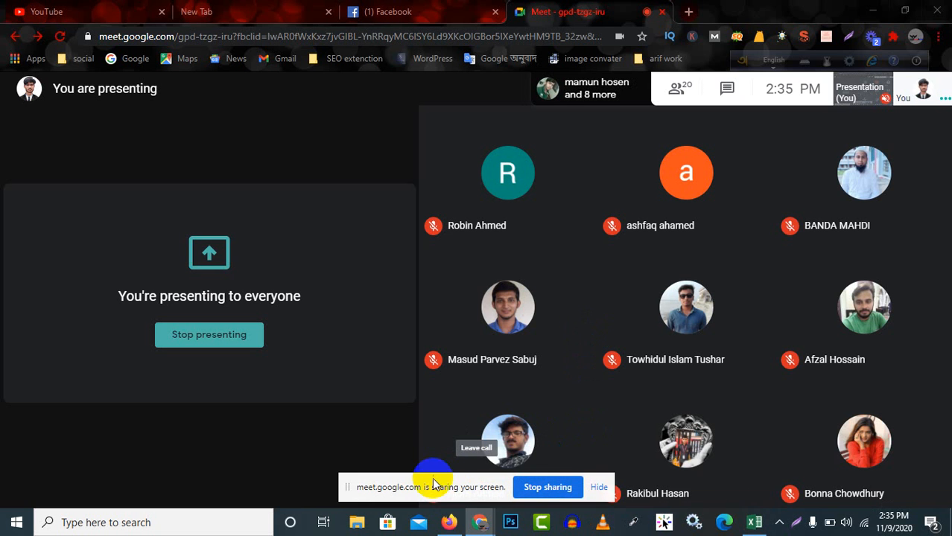
{"action": "left_click", "coordinate": [599, 488]}
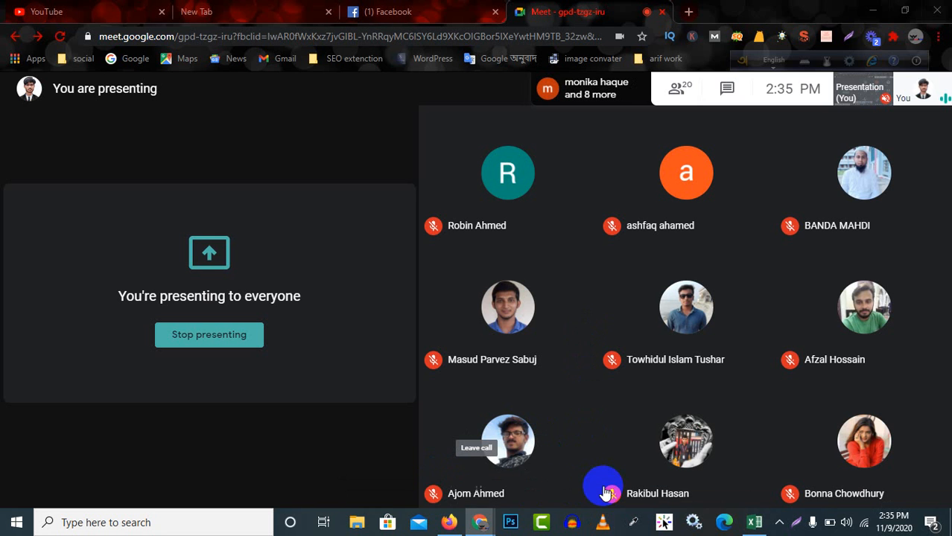
Turn the meeting microphone off and back on.
{"action": "left_click", "coordinate": [430, 478]}
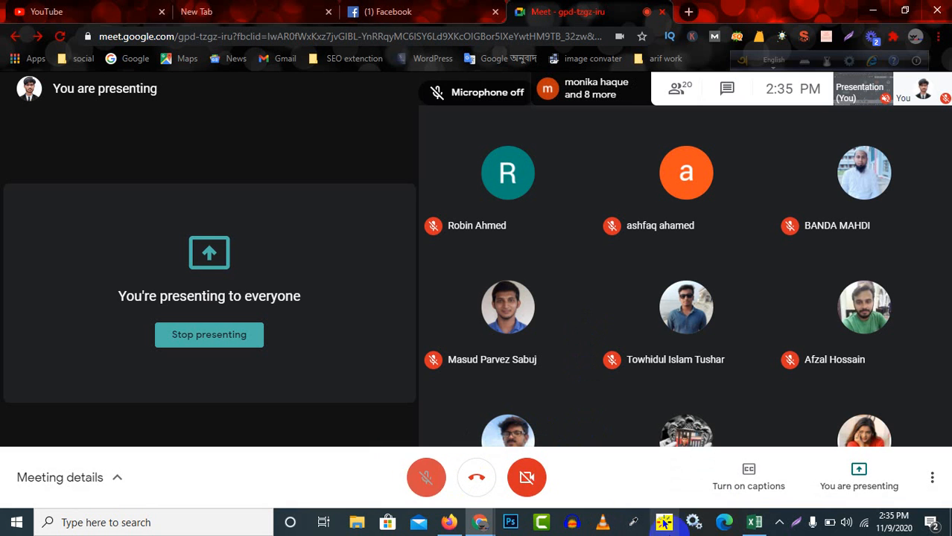
{"action": "left_click", "coordinate": [796, 522]}
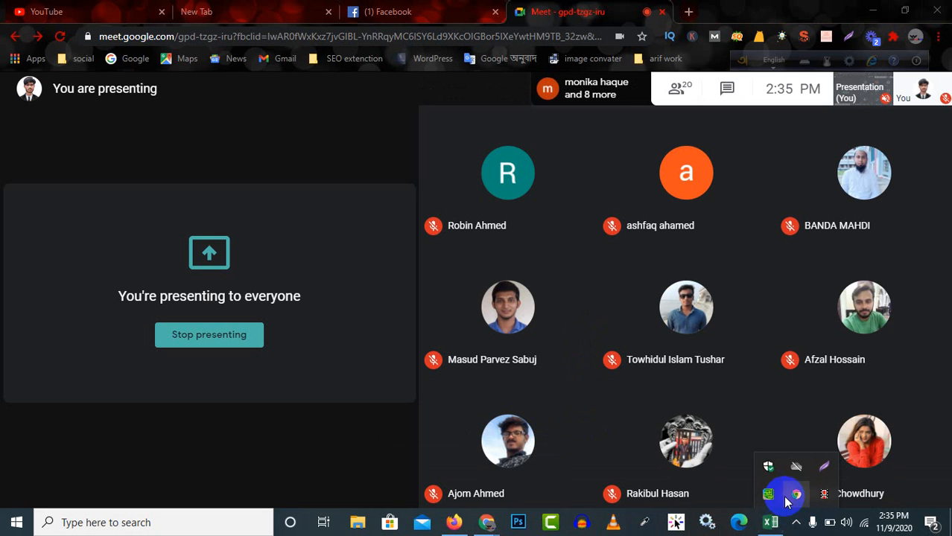
{"action": "left_click", "coordinate": [422, 474]}
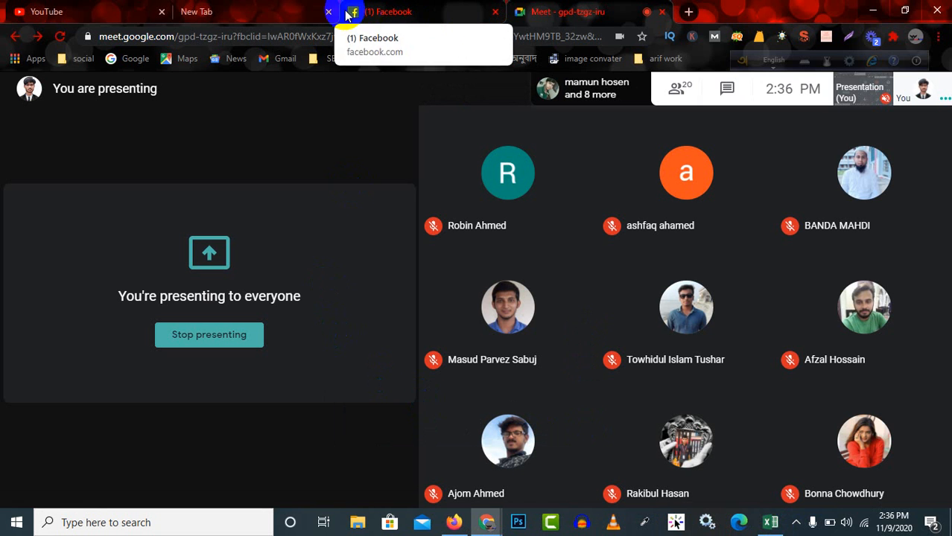
{"action": "left_click", "coordinate": [571, 16]}
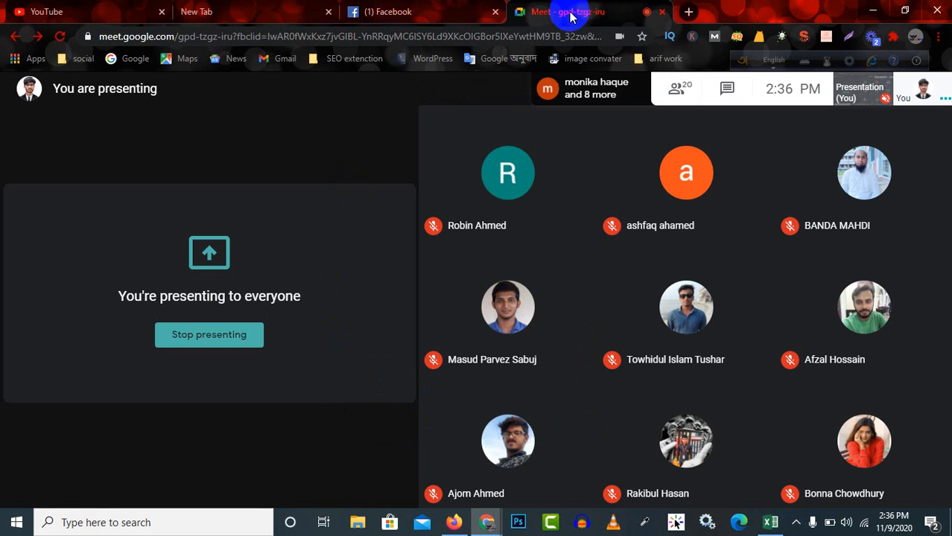
Switch to Firefox and search the web for "admanager".
{"action": "left_click", "coordinate": [453, 524]}
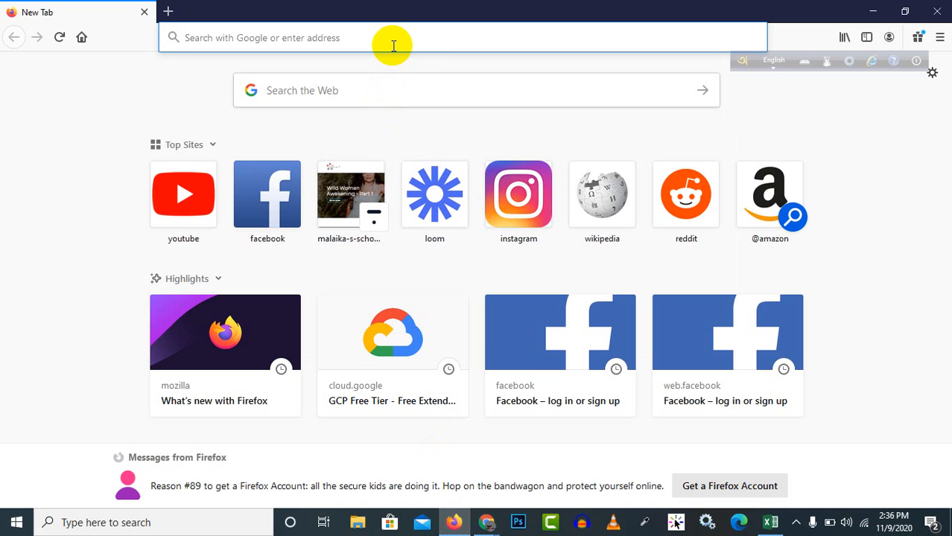
{"action": "left_click", "coordinate": [407, 92]}
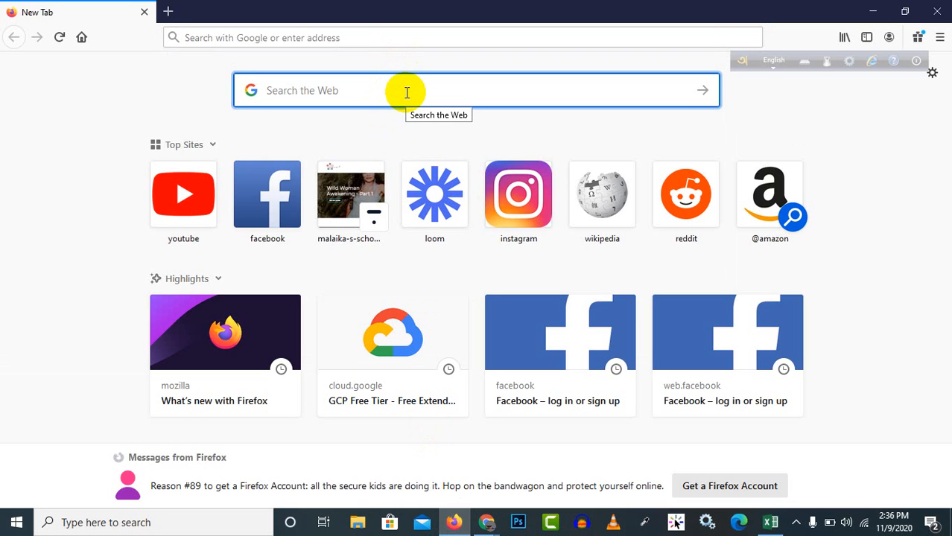
{"action": "type", "text": "admanager"}
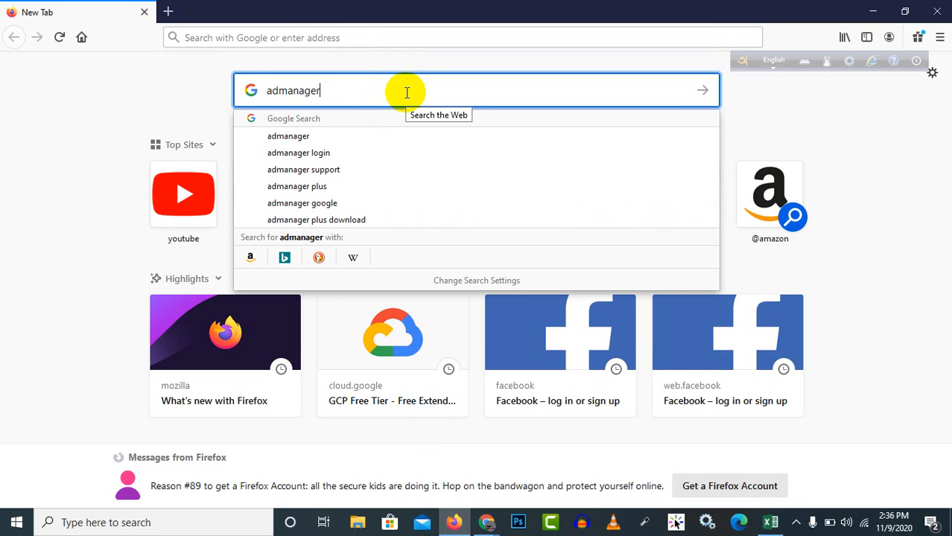
{"action": "key", "text": "Return"}
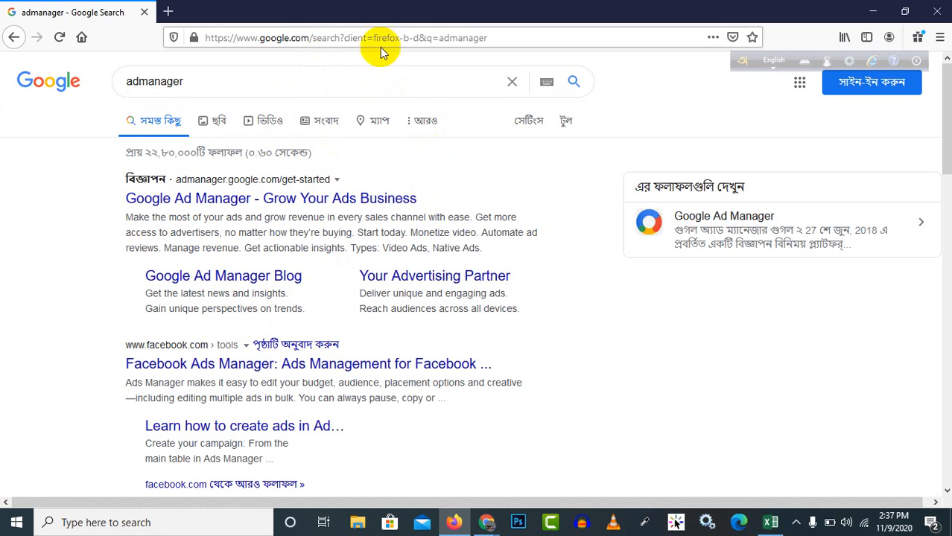
Search Google for the suggested "Business Manager" and open Facebook Business Suite.
{"action": "left_click", "coordinate": [327, 84]}
{"action": "double_click", "coordinate": [327, 83]}
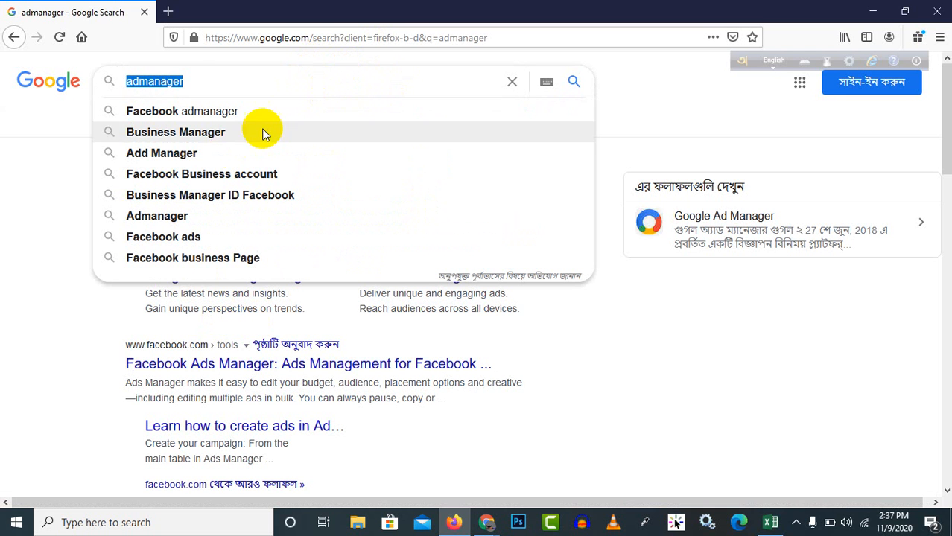
{"action": "left_click", "coordinate": [221, 130]}
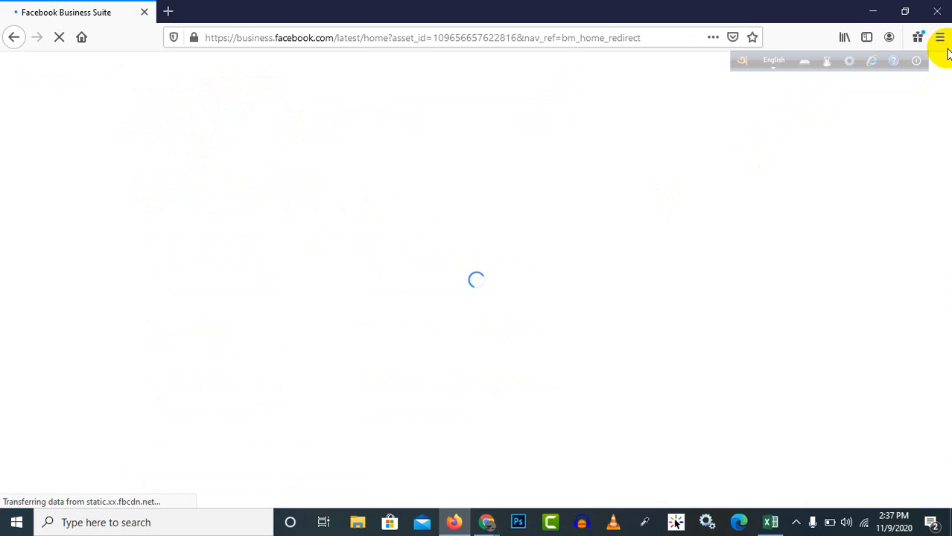
Exit the floating keyboard-language toolbar and dismiss the Facebook Business Suite introduction.
{"action": "left_click", "coordinate": [915, 60]}
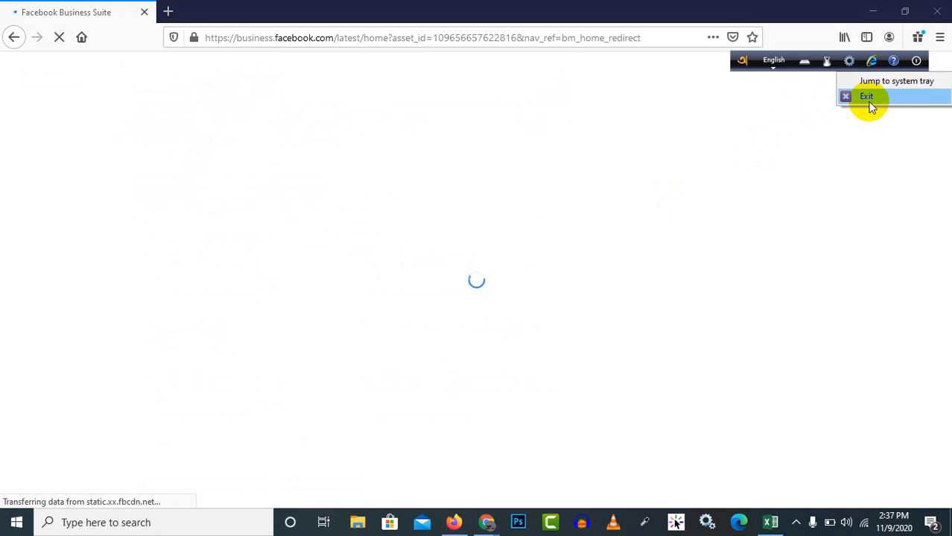
{"action": "left_click", "coordinate": [867, 98]}
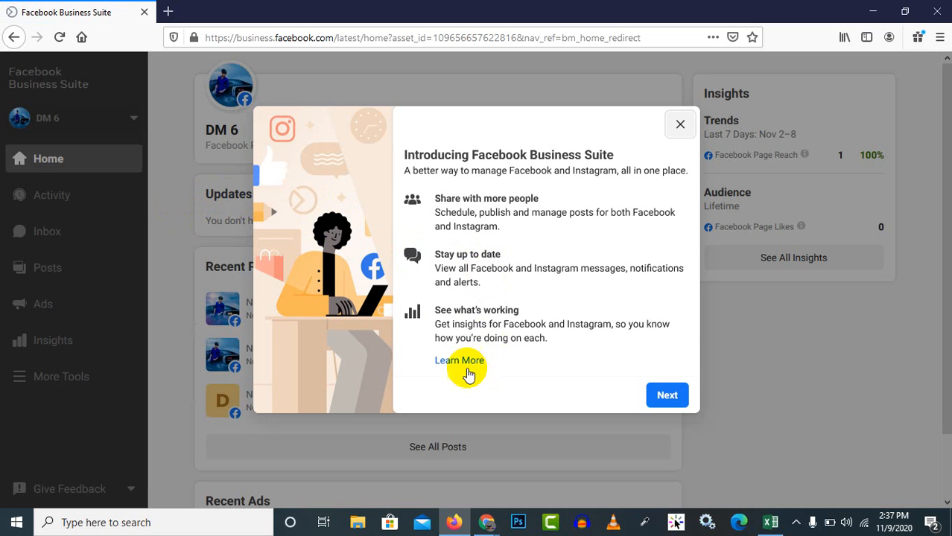
{"action": "left_click", "coordinate": [680, 125]}
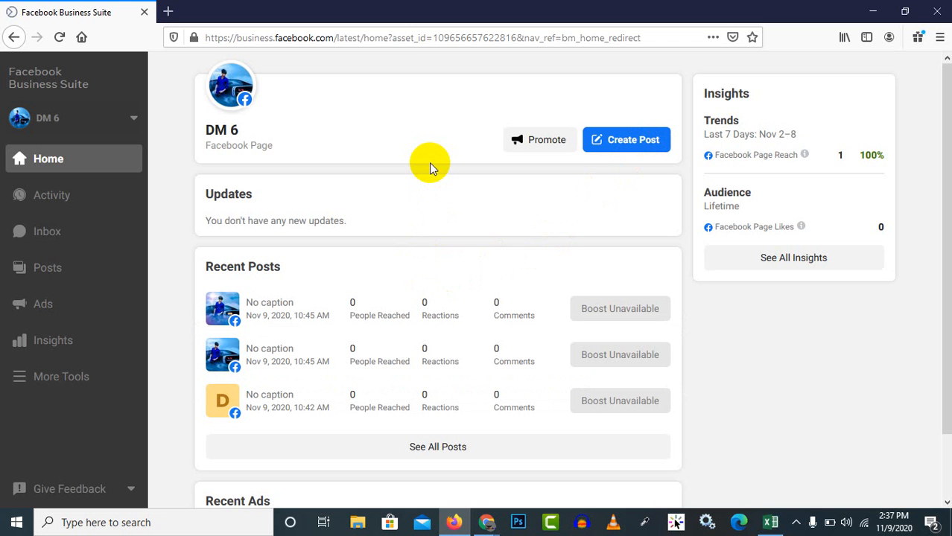
{"action": "left_click", "coordinate": [864, 8]}
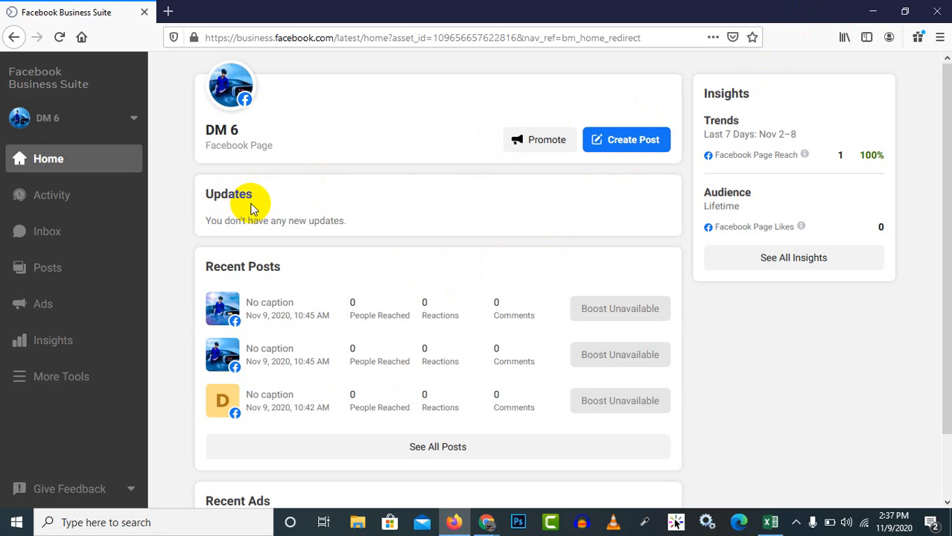
Log out of Facebook Business Suite from the DM 6 page account list.
{"action": "left_click", "coordinate": [112, 115]}
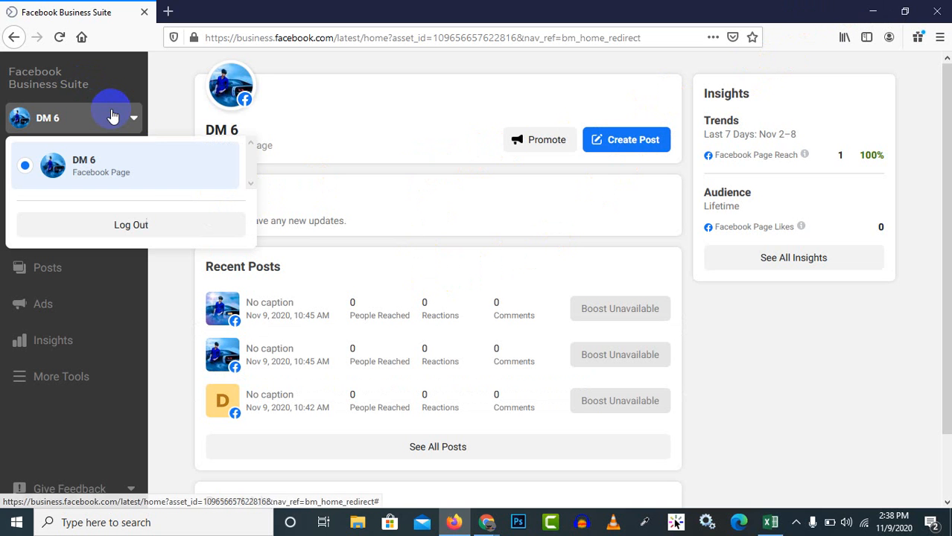
{"action": "left_click", "coordinate": [121, 225]}
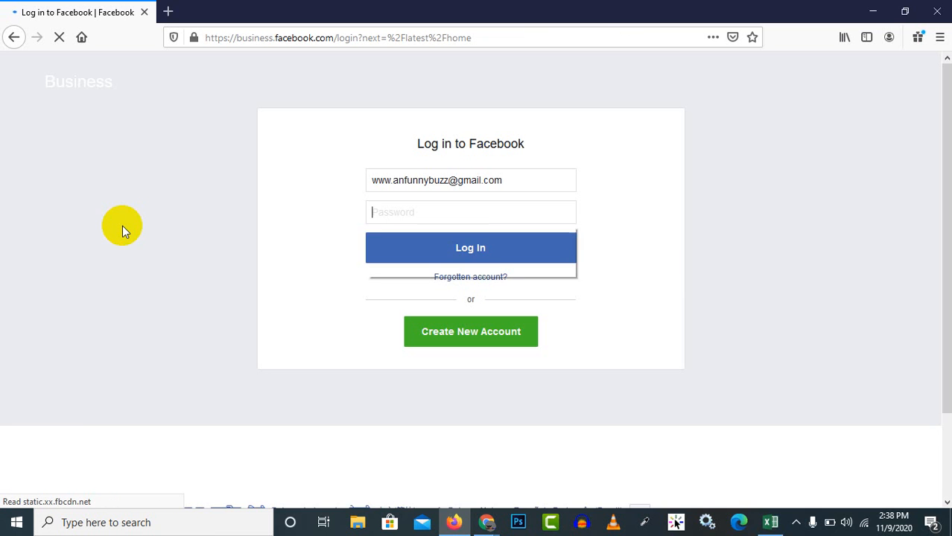
{"action": "left_click", "coordinate": [283, 190]}
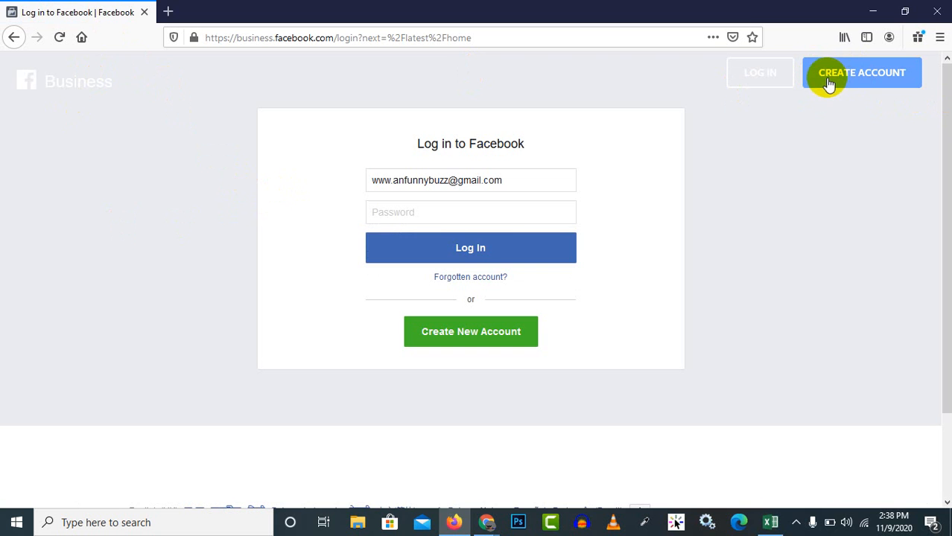
Enter the account password, log in to Facebook and save the login in the browser.
{"action": "left_click", "coordinate": [470, 215]}
{"action": "left_click", "coordinate": [453, 246]}
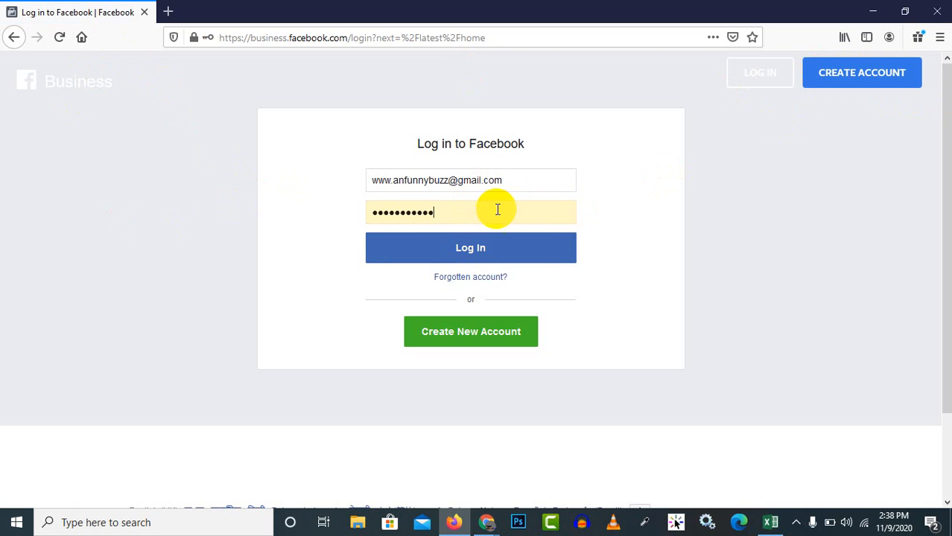
{"action": "left_click", "coordinate": [502, 251]}
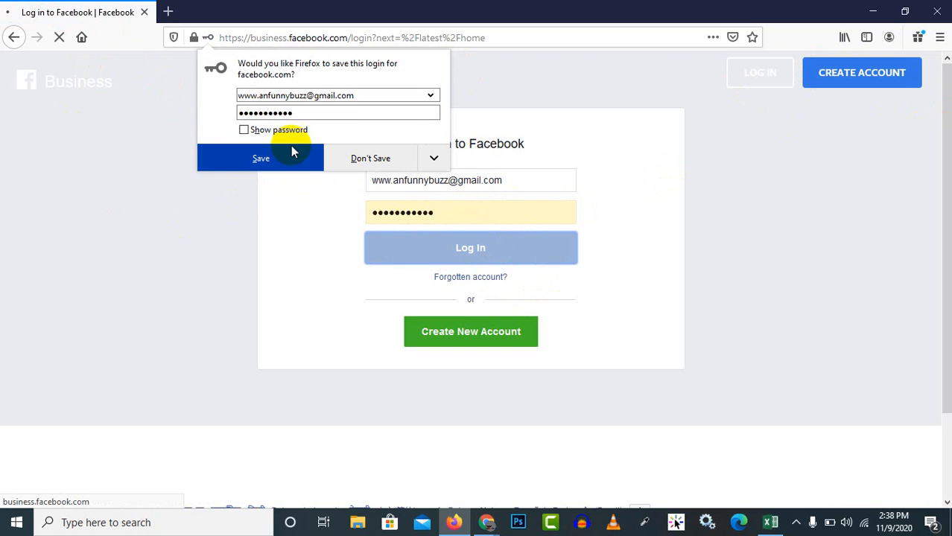
{"action": "left_click", "coordinate": [265, 162]}
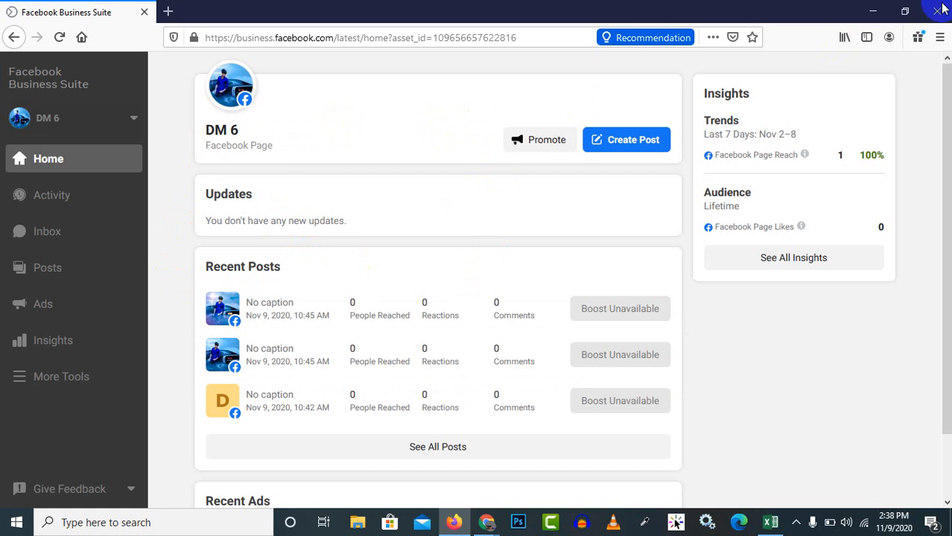
Switch to the Google Meet window, admit the waiting participant and return to Firefox.
{"action": "left_click", "coordinate": [873, 11]}
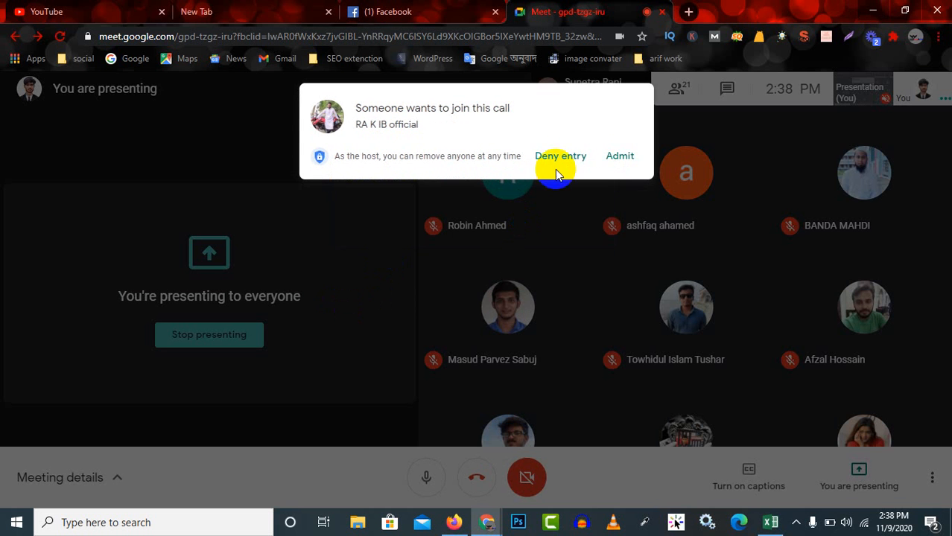
{"action": "left_click", "coordinate": [613, 155]}
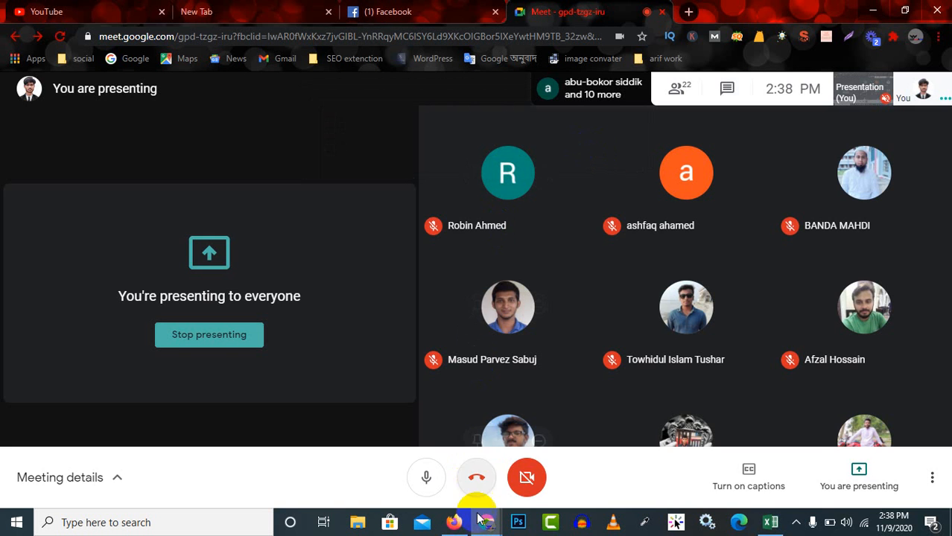
{"action": "left_click", "coordinate": [453, 521]}
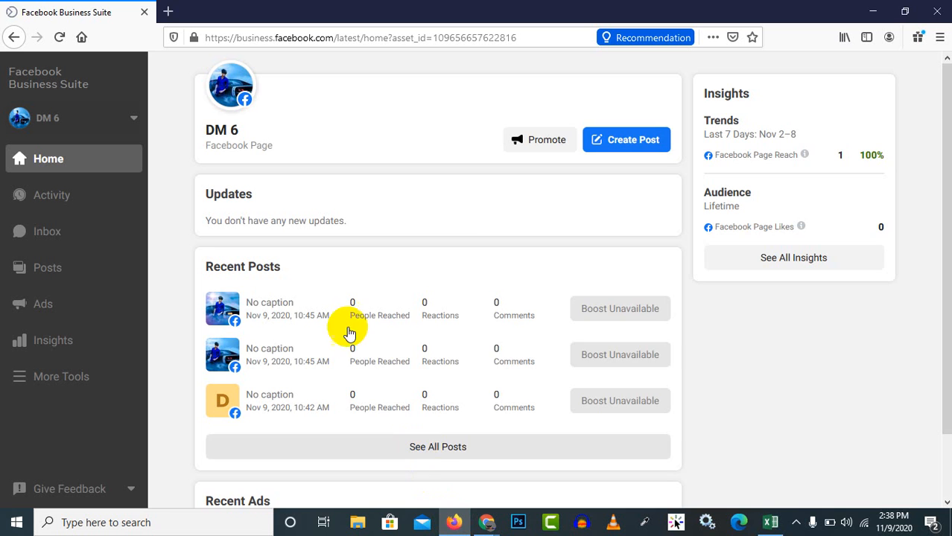
Look over the DM 6 page's home overview and its additional tools.
{"action": "scroll", "coordinate": [472, 219], "scroll_direction": "down", "scroll_amount": 1}
{"action": "scroll", "coordinate": [473, 220], "scroll_direction": "up", "scroll_amount": 1}
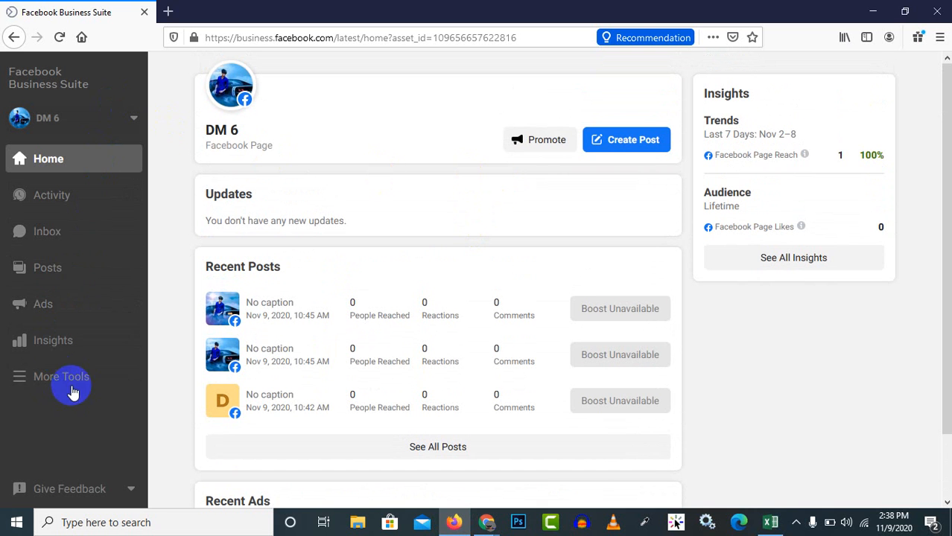
{"action": "left_click", "coordinate": [26, 381]}
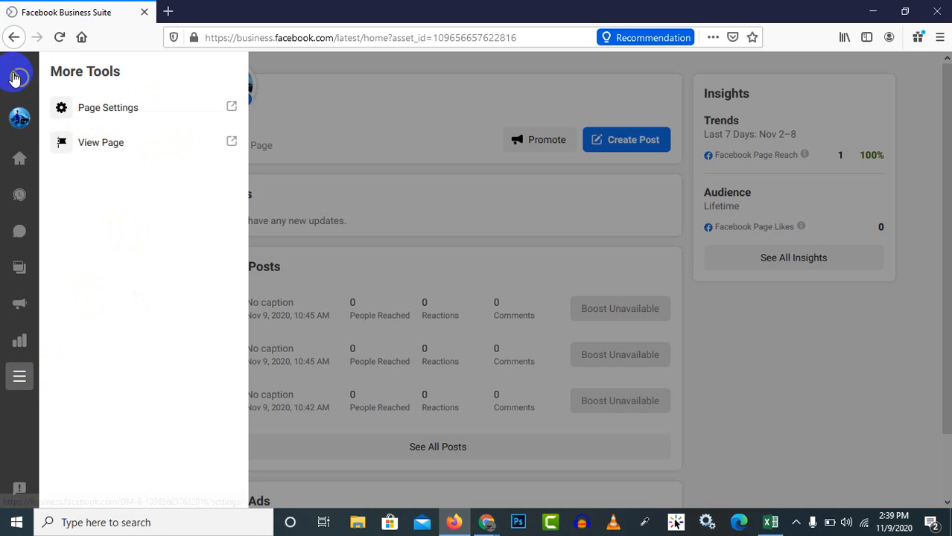
{"action": "mouse_move", "coordinate": [16, 79]}
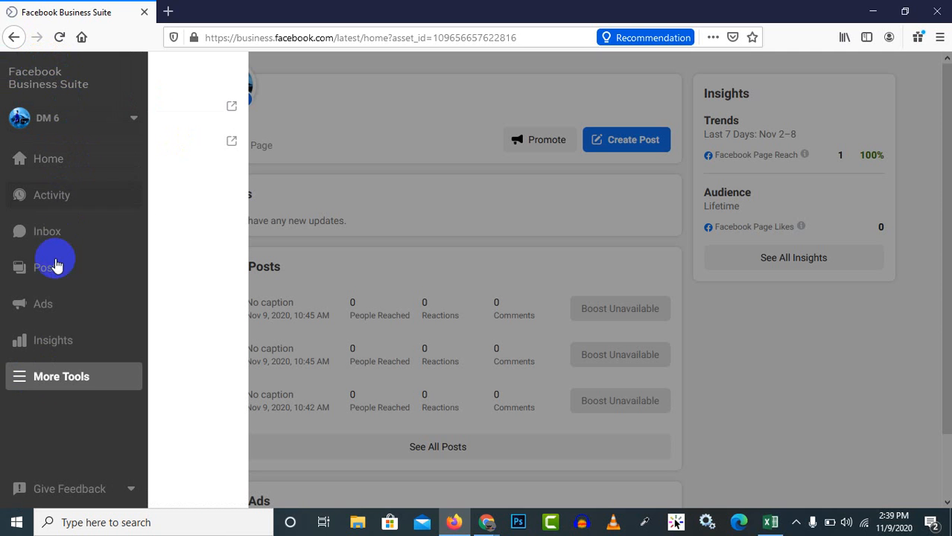
Start creating an ad from the Ads section and review the available promotion goals.
{"action": "left_click", "coordinate": [66, 311]}
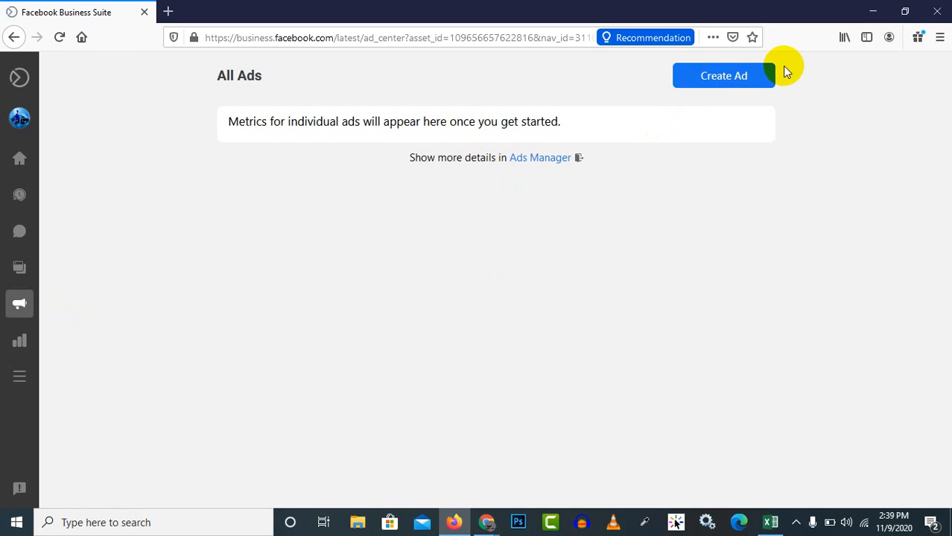
{"action": "left_click", "coordinate": [35, 84]}
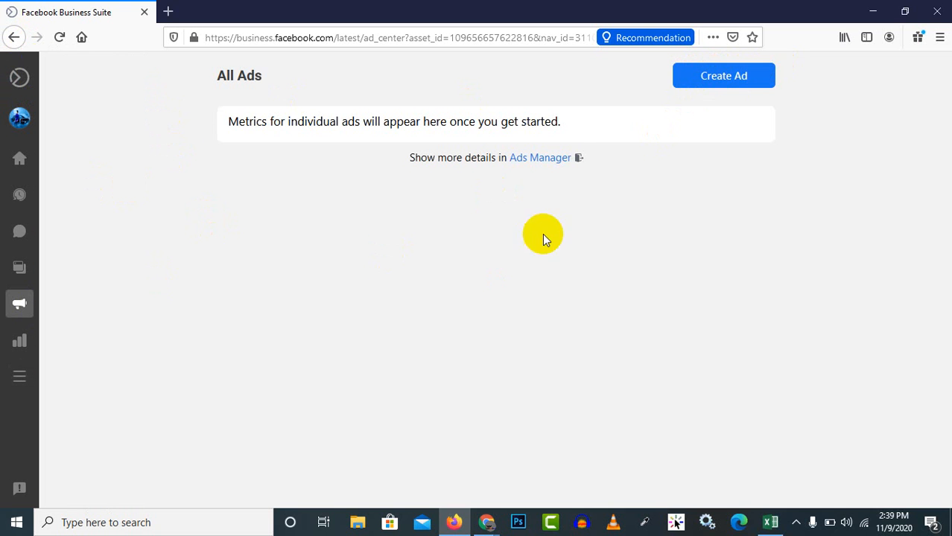
{"action": "left_click", "coordinate": [725, 76]}
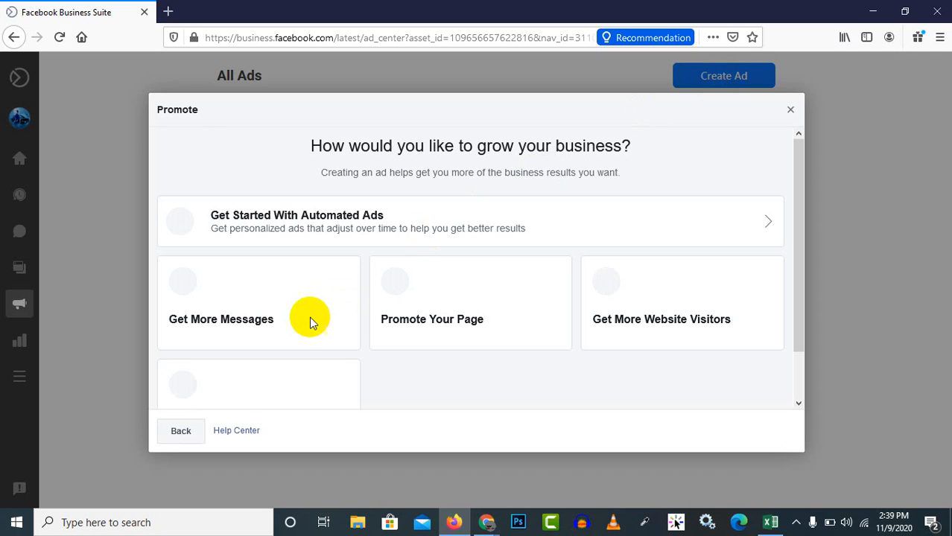
{"action": "scroll", "coordinate": [544, 242], "scroll_direction": "down", "scroll_amount": 2}
{"action": "scroll", "coordinate": [538, 257], "scroll_direction": "up", "scroll_amount": 2}
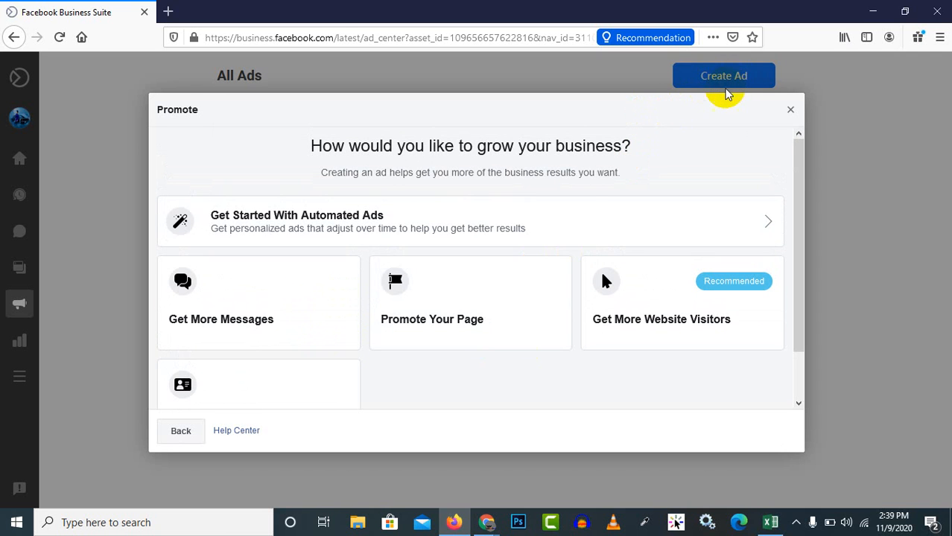
{"action": "scroll", "coordinate": [484, 314], "scroll_direction": "down", "scroll_amount": 2}
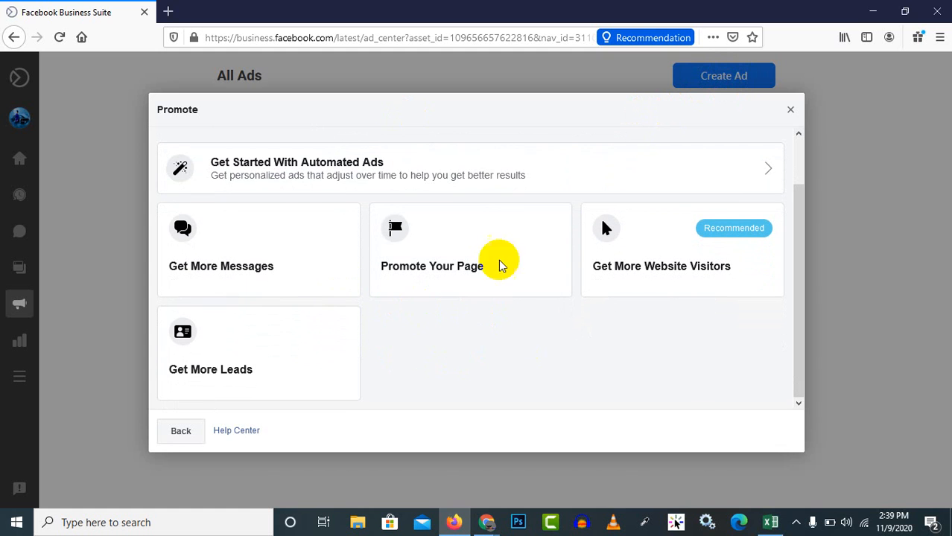
Switch to the Google Meet window and admit the participant waiting to join the call.
{"action": "mouse_move", "coordinate": [486, 522]}
{"action": "left_click", "coordinate": [428, 467]}
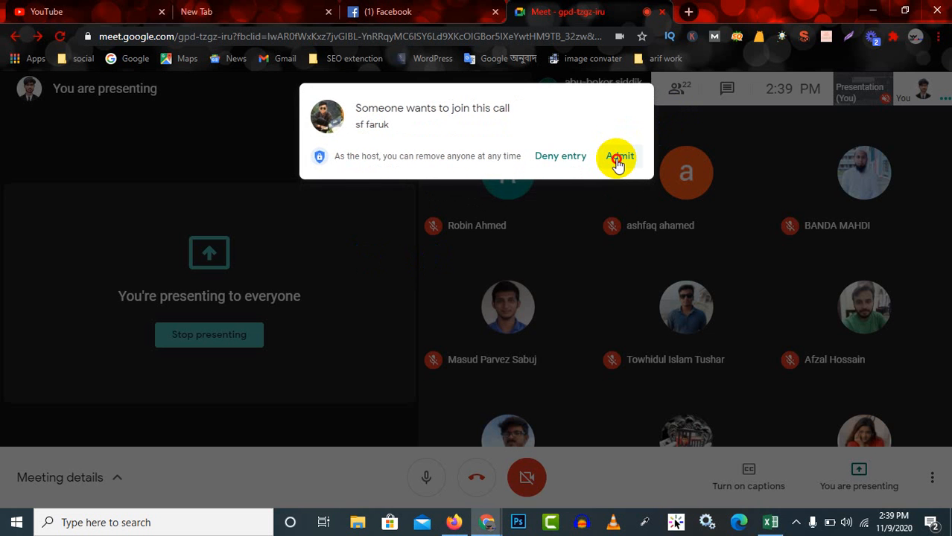
{"action": "left_click", "coordinate": [619, 157]}
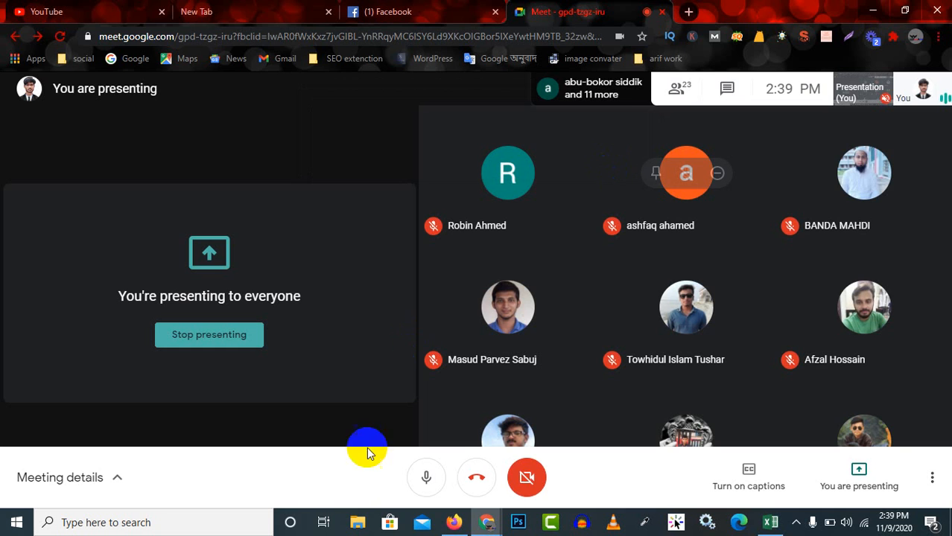
Switch back to Firefox, review the ad promotion goals again and leave the ad creation without choosing one.
{"action": "left_click", "coordinate": [450, 523]}
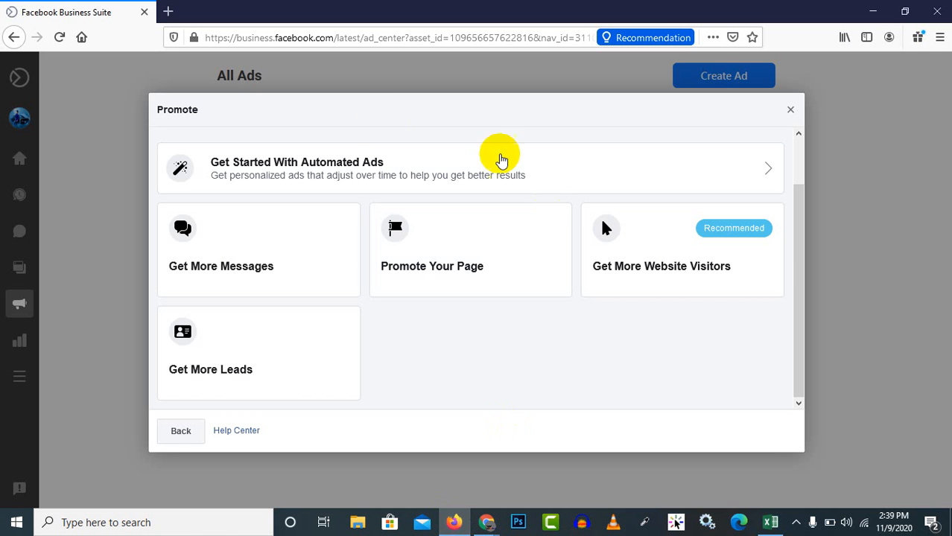
{"action": "scroll", "coordinate": [251, 372], "scroll_direction": "up", "scroll_amount": 2}
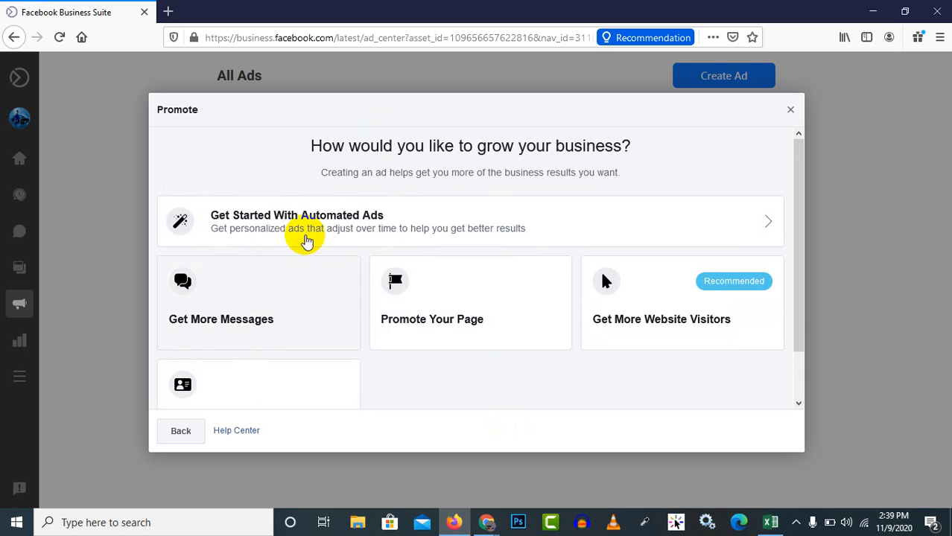
{"action": "scroll", "coordinate": [397, 294], "scroll_direction": "down", "scroll_amount": 1}
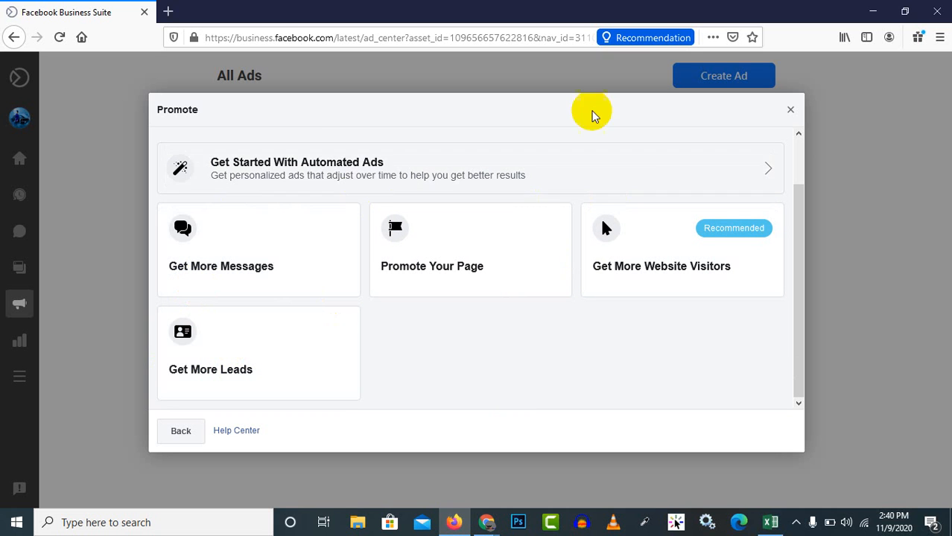
{"action": "left_click", "coordinate": [794, 110]}
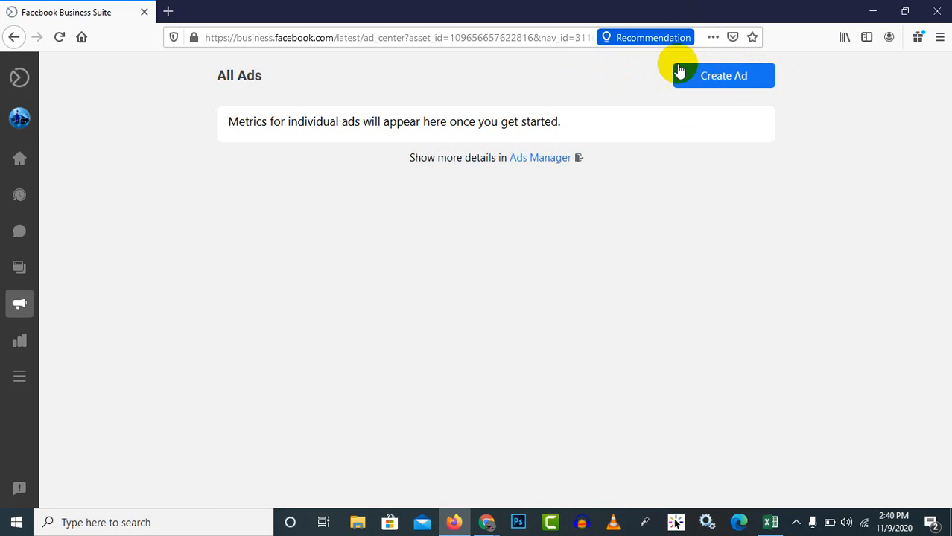
Look over the DM 6 page's recent posts and ads on the home overview and open the full list of posts.
{"action": "mouse_move", "coordinate": [32, 96]}
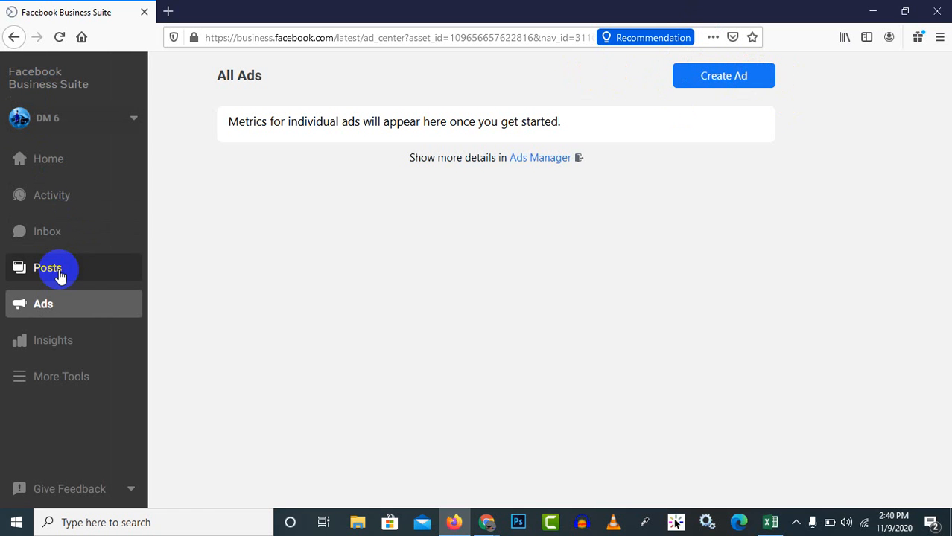
{"action": "left_click", "coordinate": [68, 160]}
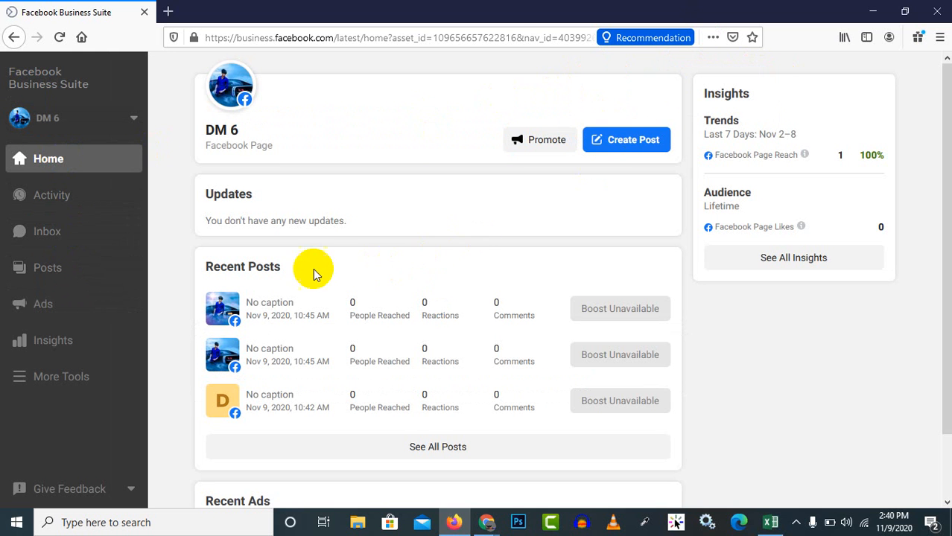
{"action": "scroll", "coordinate": [298, 271], "scroll_direction": "down", "scroll_amount": 1}
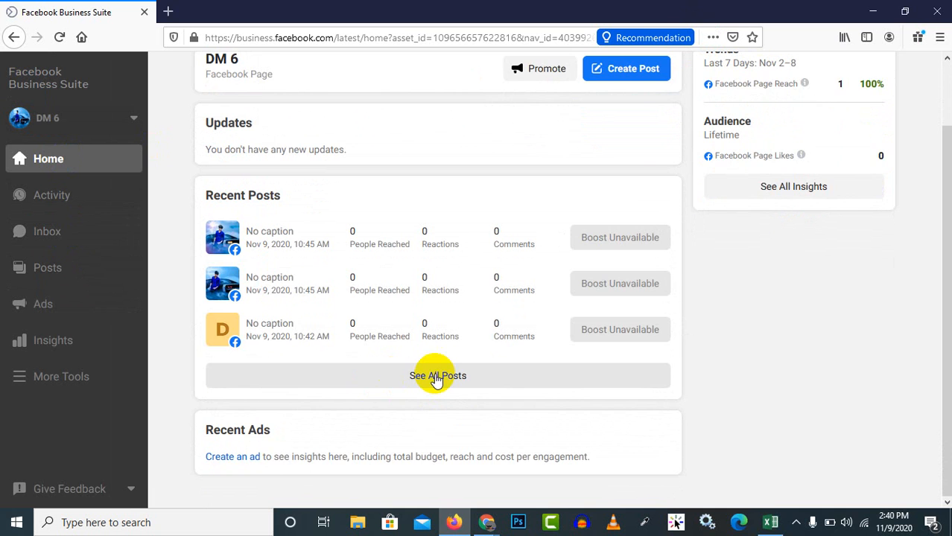
{"action": "left_click", "coordinate": [436, 377]}
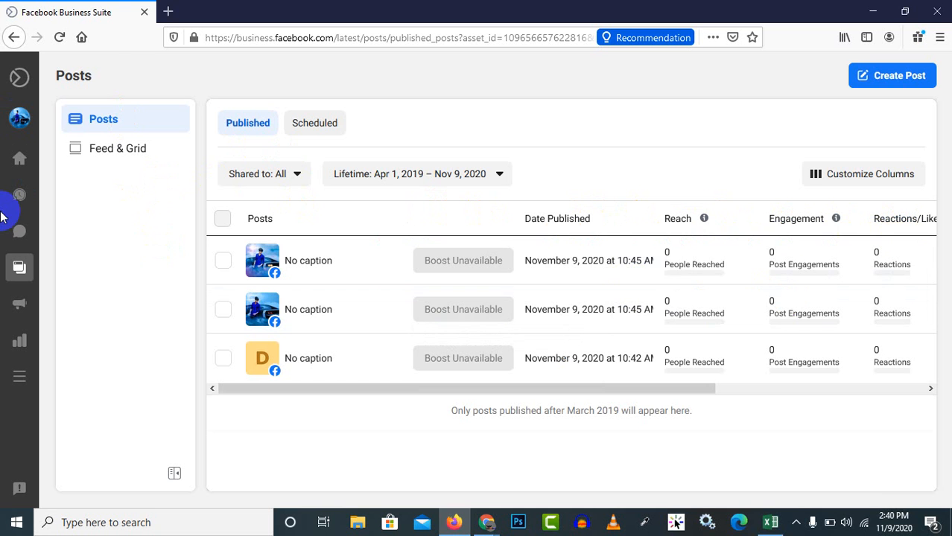
Open the Inbox, dismiss its welcome message and return to the DM 6 page's home overview.
{"action": "left_click", "coordinate": [49, 231]}
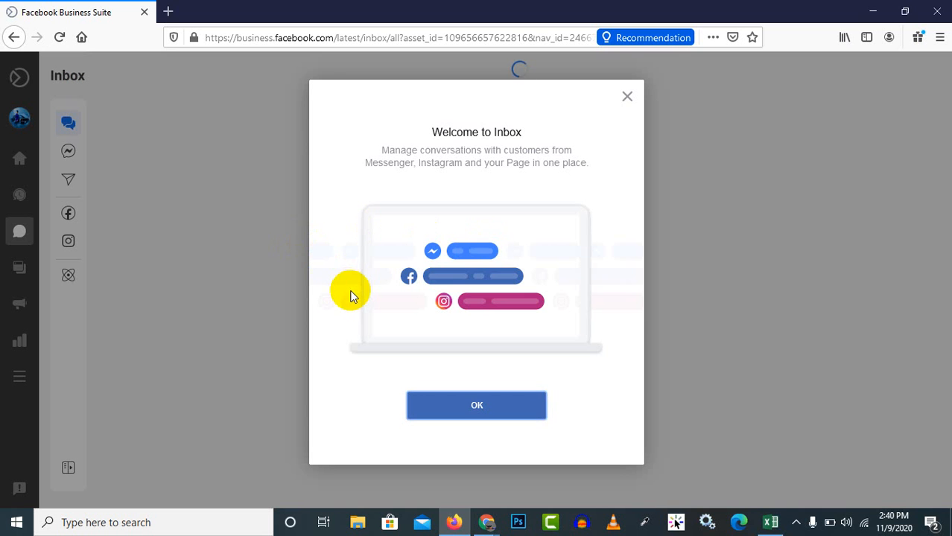
{"action": "left_click", "coordinate": [624, 97]}
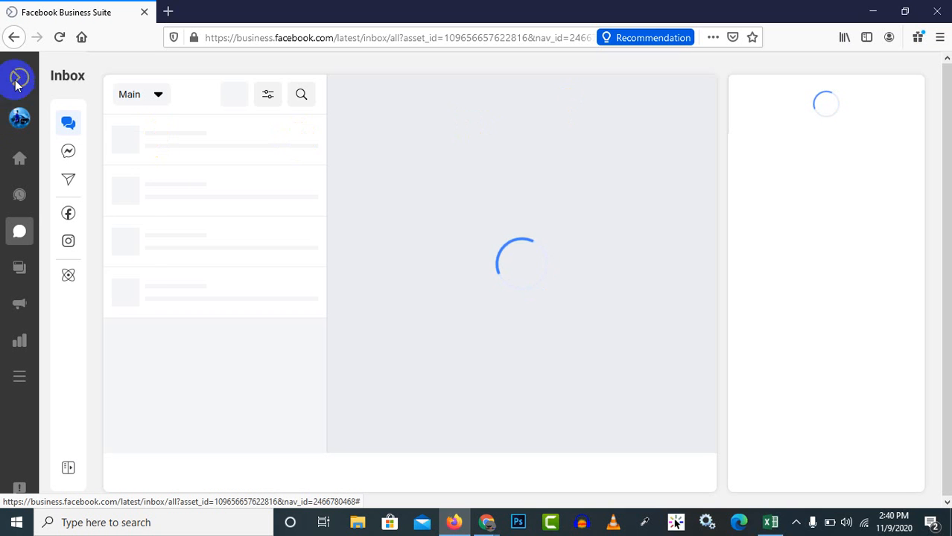
{"action": "mouse_move", "coordinate": [22, 140]}
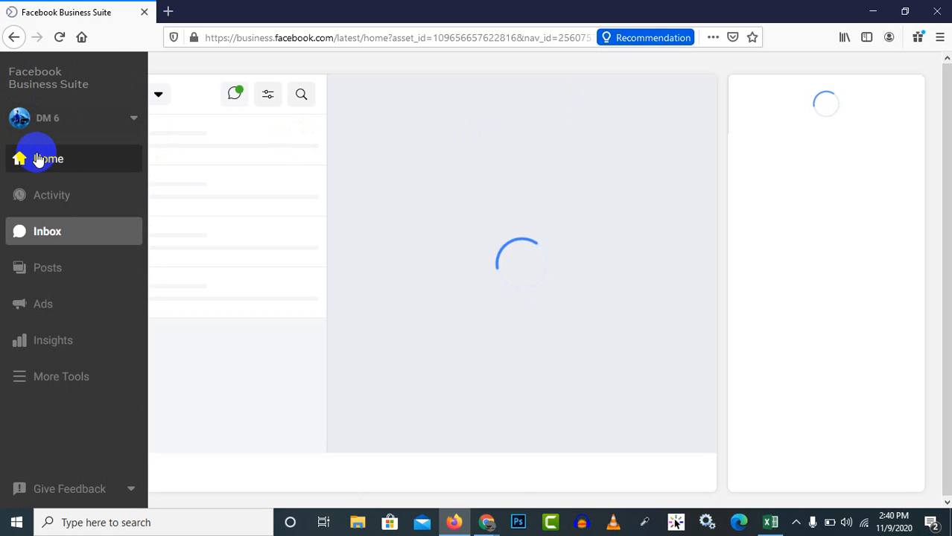
{"action": "left_click", "coordinate": [38, 160]}
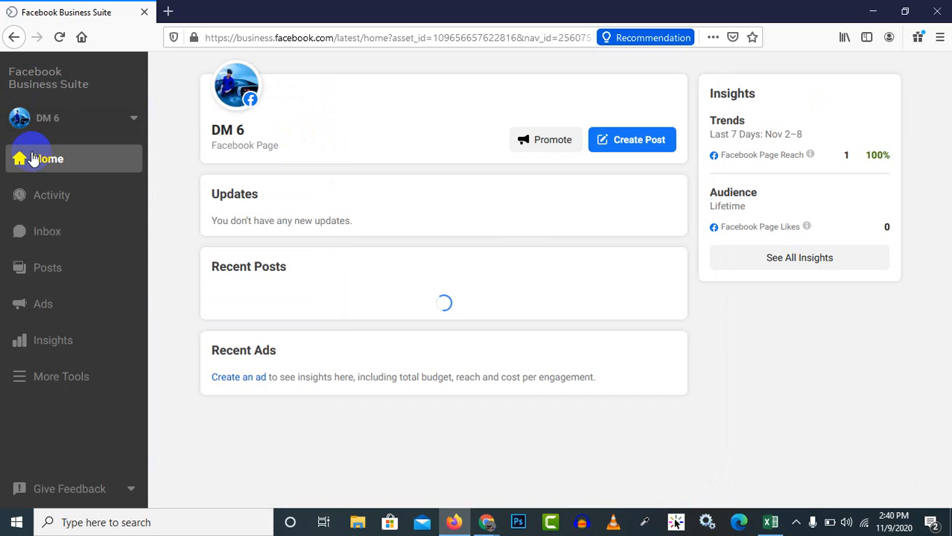
{"action": "scroll", "coordinate": [516, 293], "scroll_direction": "down", "scroll_amount": 2}
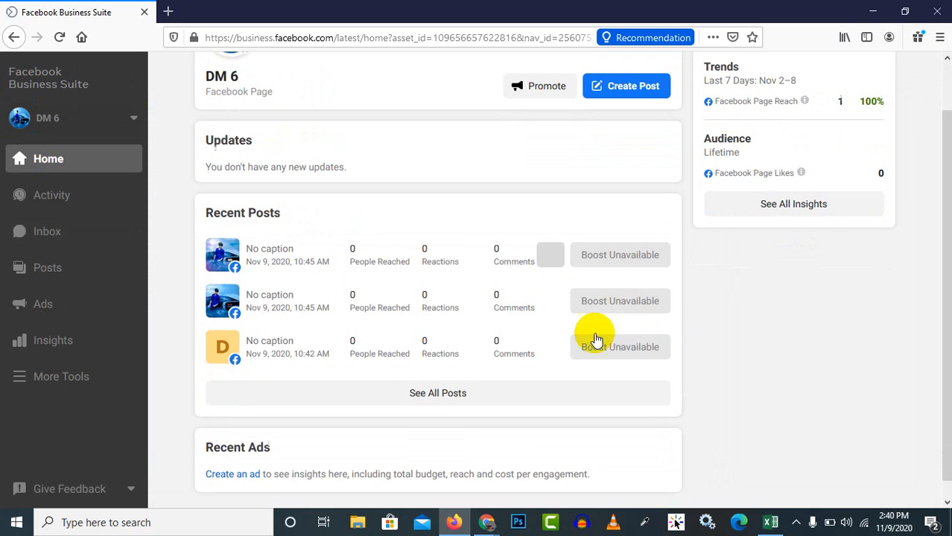
{"action": "scroll", "coordinate": [351, 202], "scroll_direction": "up", "scroll_amount": 2}
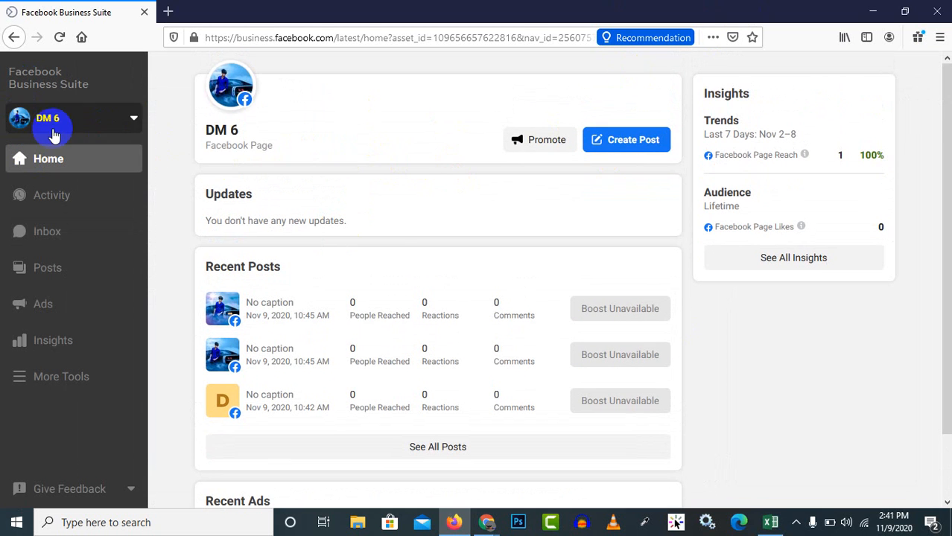
Open the DM 6 page's settings from the additional tools and skim through the general settings.
{"action": "left_click", "coordinate": [47, 170]}
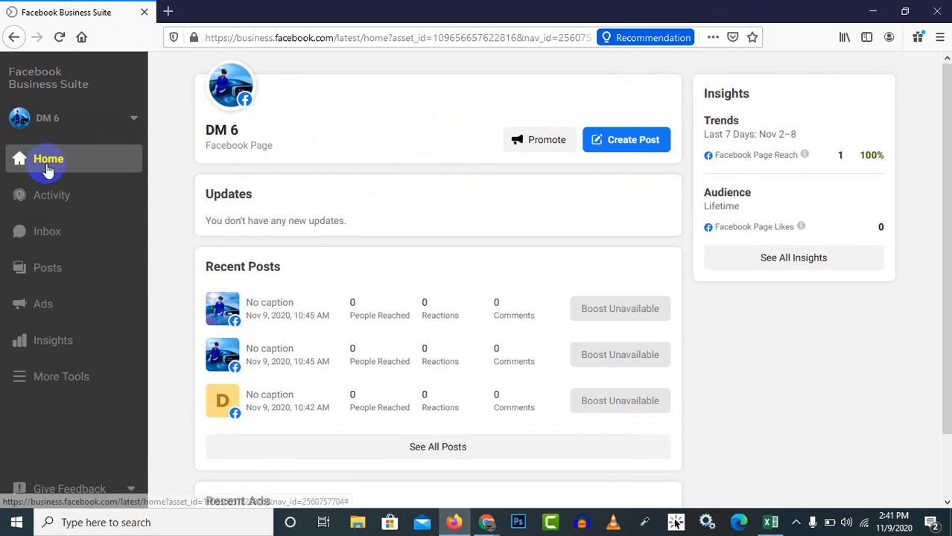
{"action": "left_click", "coordinate": [71, 377]}
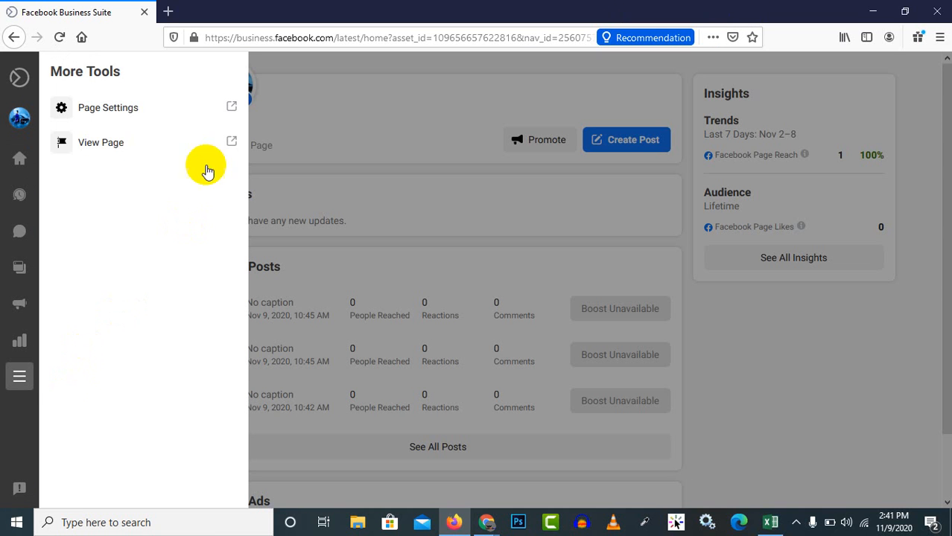
{"action": "left_click", "coordinate": [154, 117]}
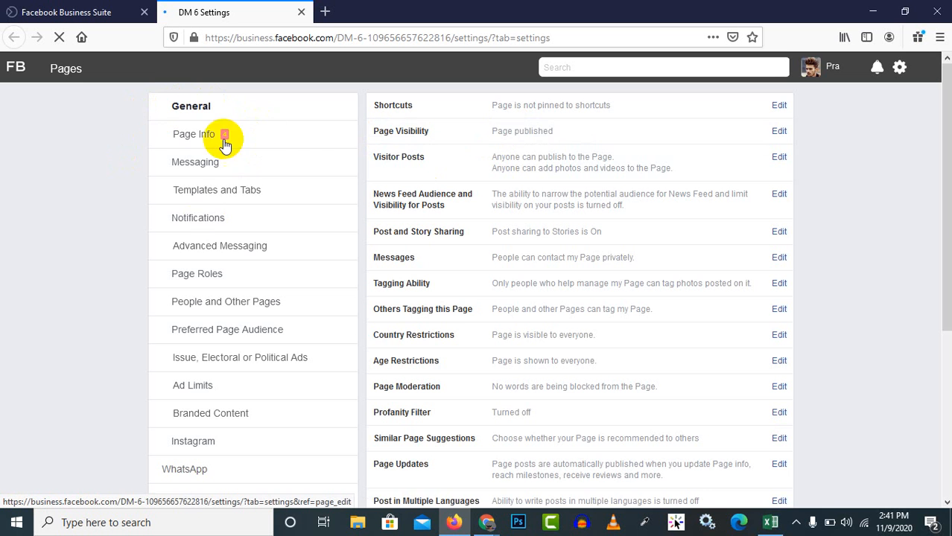
{"action": "scroll", "coordinate": [240, 261], "scroll_direction": "down", "scroll_amount": 3}
{"action": "scroll", "coordinate": [395, 402], "scroll_direction": "up", "scroll_amount": 2}
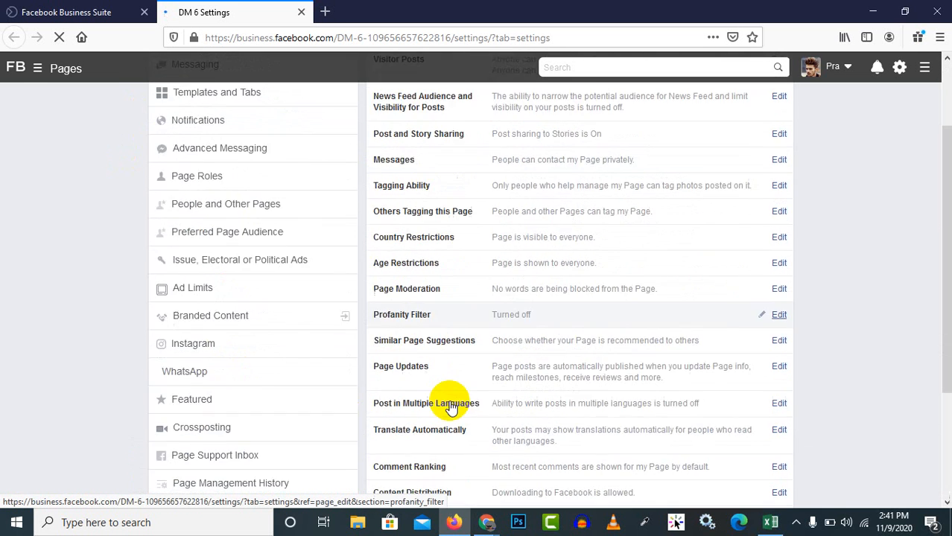
{"action": "scroll", "coordinate": [450, 408], "scroll_direction": "up", "scroll_amount": 3}
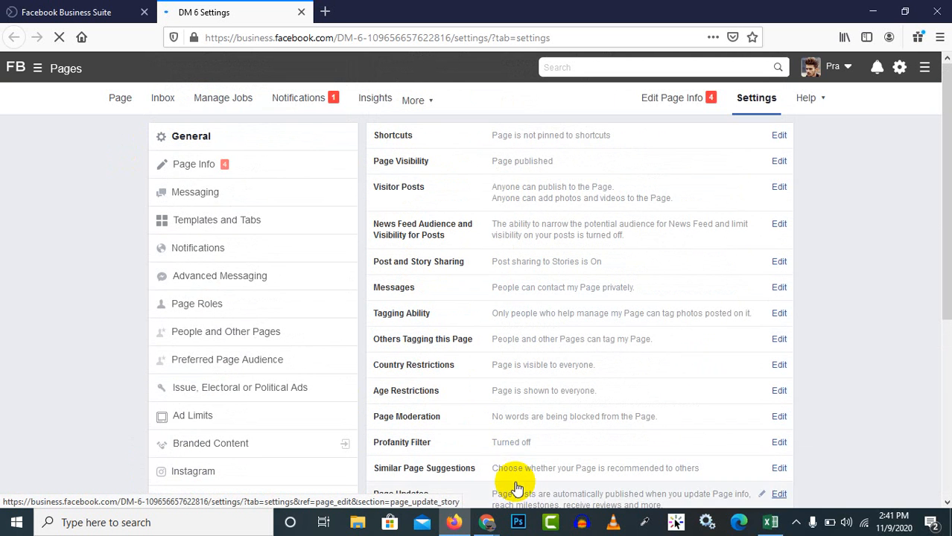
Switch to the Google Meet window, admit the participant asking to join and return to the DM 6 settings in Firefox.
{"action": "mouse_move", "coordinate": [488, 525]}
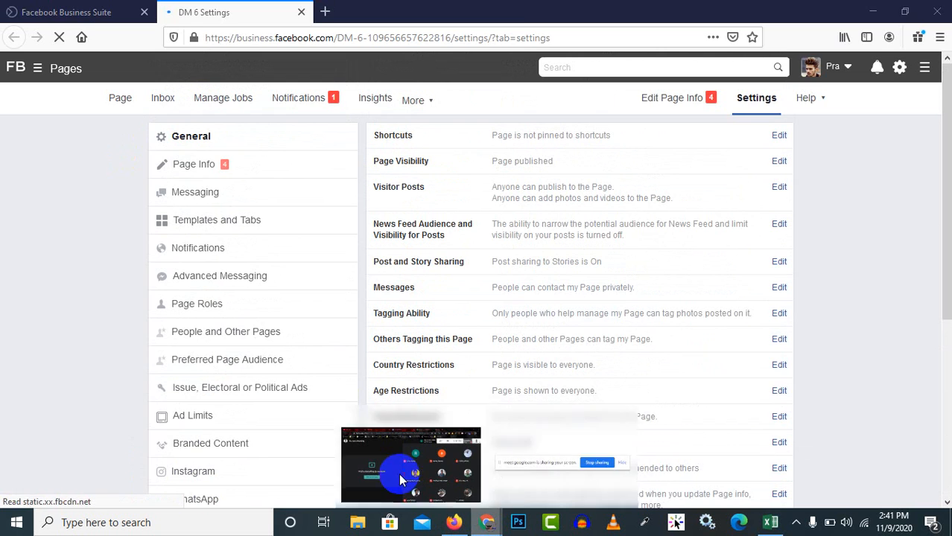
{"action": "left_click", "coordinate": [406, 458]}
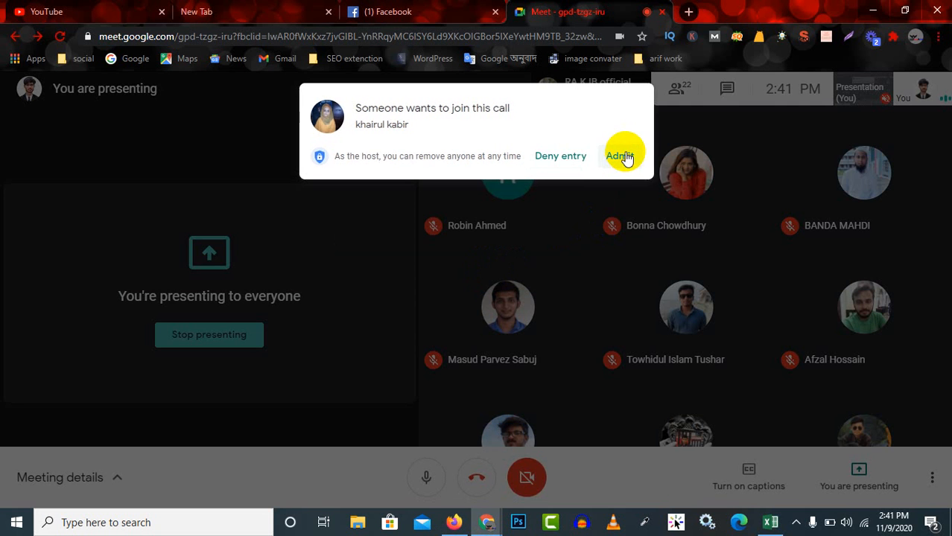
{"action": "left_click", "coordinate": [622, 156]}
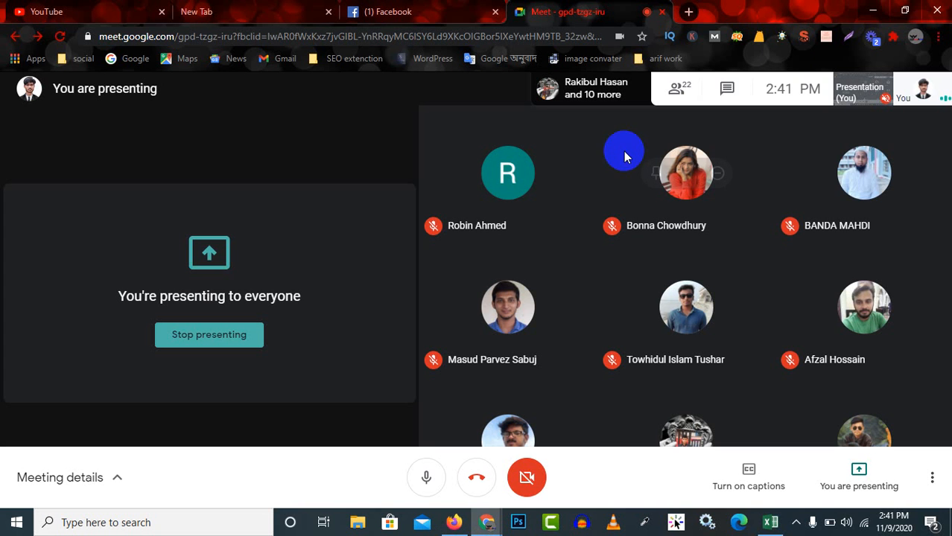
{"action": "left_click", "coordinate": [874, 15]}
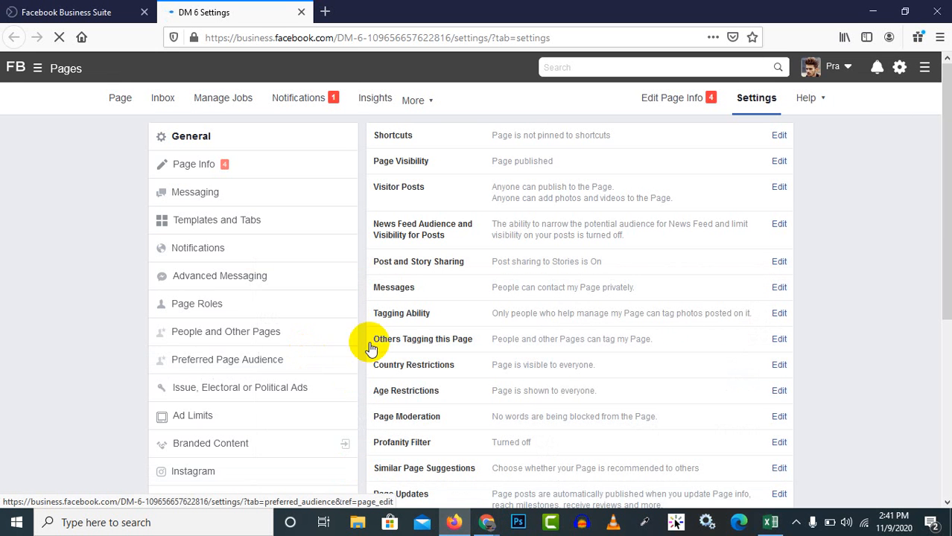
Look over the settings categories and general options of the DM 6 page.
{"action": "scroll", "coordinate": [497, 250], "scroll_direction": "down", "scroll_amount": 2}
{"action": "scroll", "coordinate": [498, 250], "scroll_direction": "down", "scroll_amount": 3}
{"action": "scroll", "coordinate": [462, 313], "scroll_direction": "up", "scroll_amount": 5}
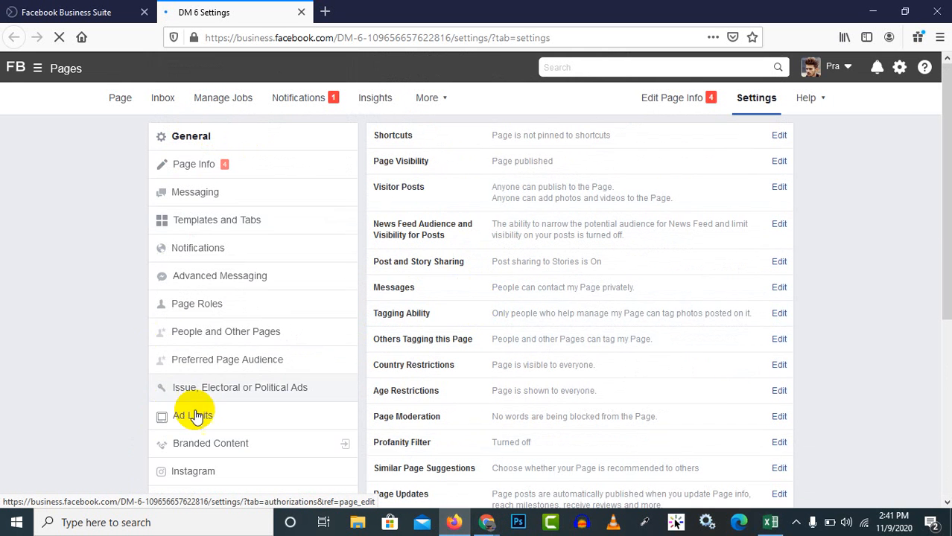
{"action": "scroll", "coordinate": [253, 380], "scroll_direction": "down", "scroll_amount": 3}
{"action": "scroll", "coordinate": [447, 342], "scroll_direction": "up", "scroll_amount": 2}
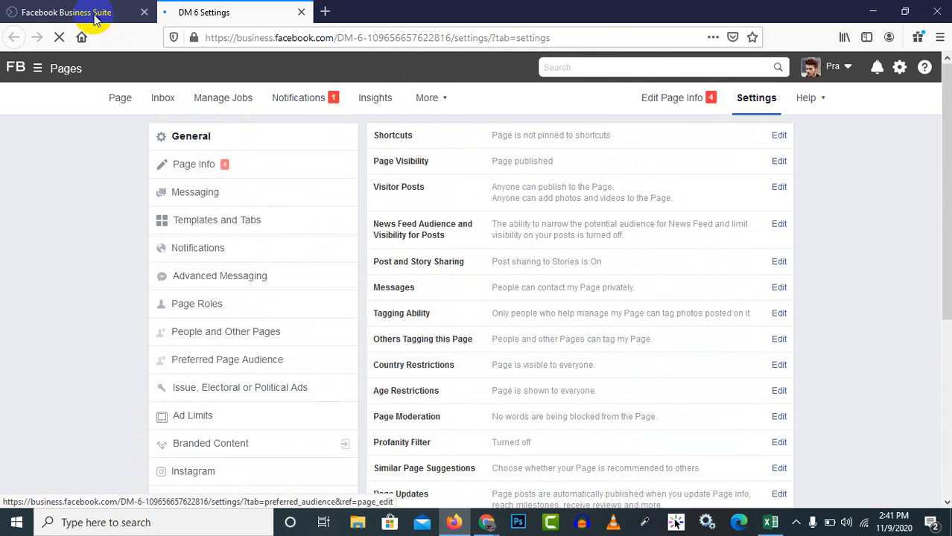
Return to Facebook Business Suite and look over the trends, posts and audience sections of the Insights overview.
{"action": "left_click", "coordinate": [86, 13]}
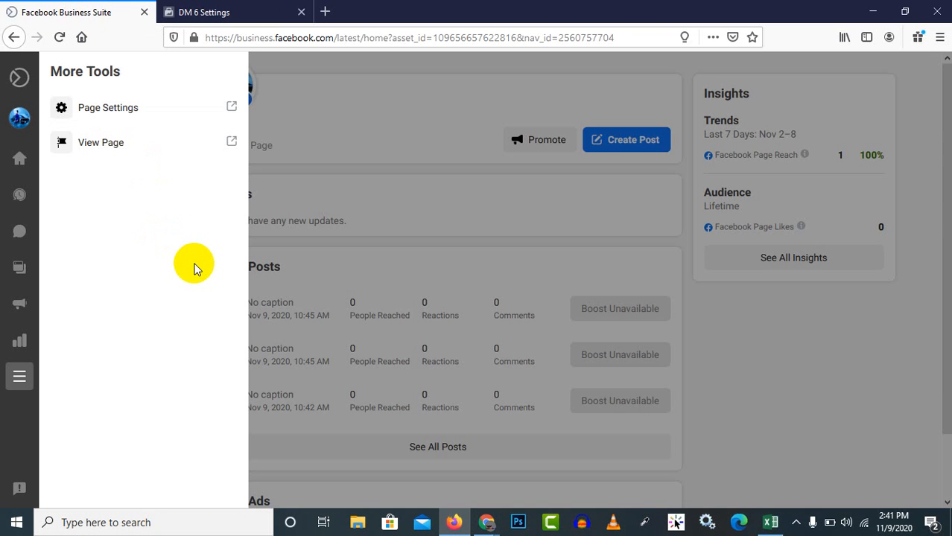
{"action": "left_click", "coordinate": [13, 256]}
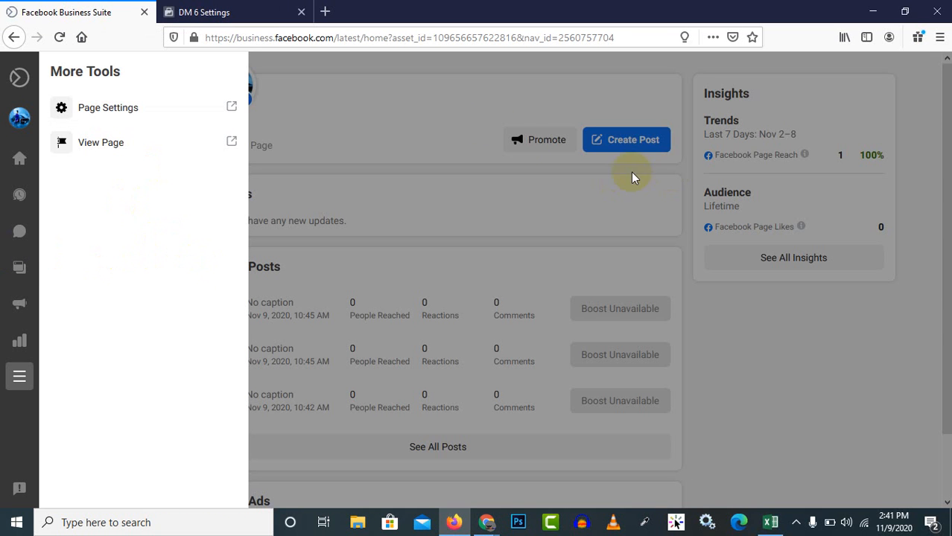
{"action": "left_click", "coordinate": [490, 126]}
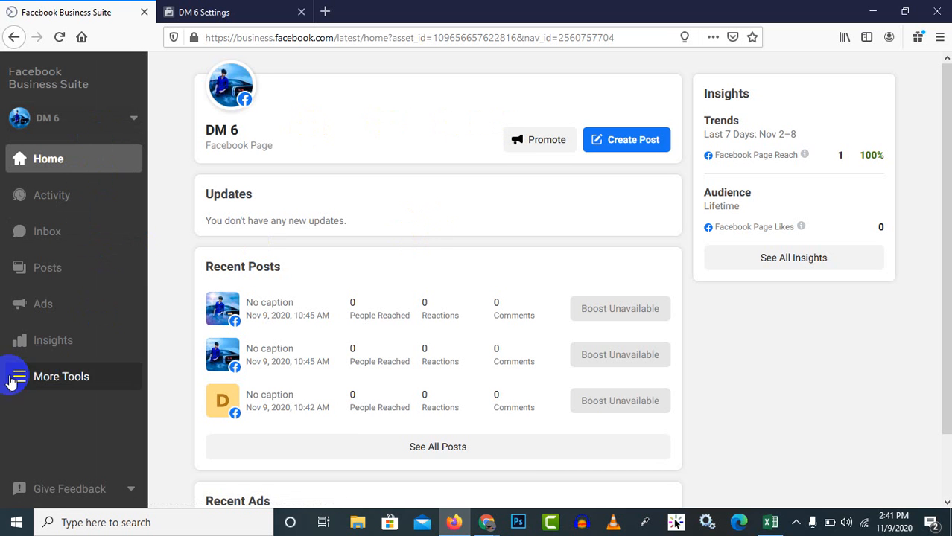
{"action": "left_click", "coordinate": [79, 345]}
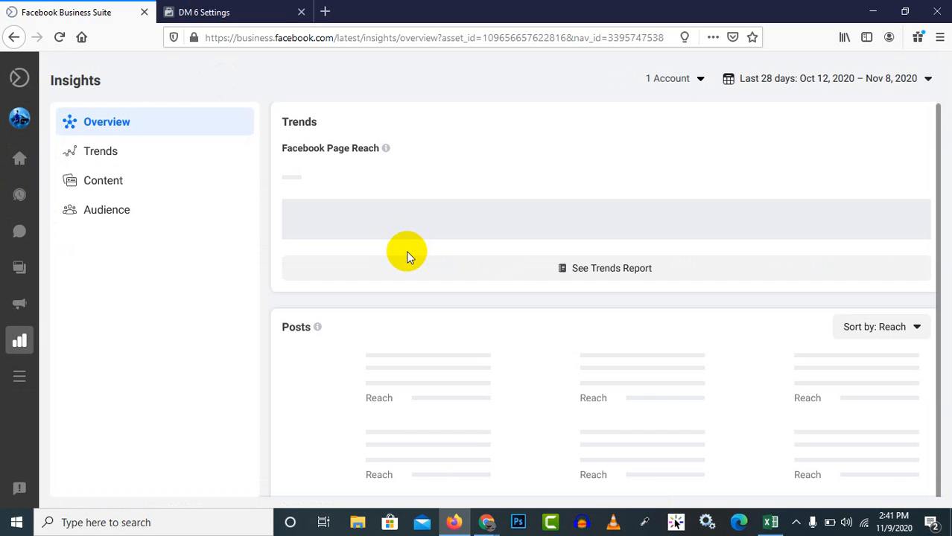
{"action": "scroll", "coordinate": [395, 365], "scroll_direction": "down", "scroll_amount": 5}
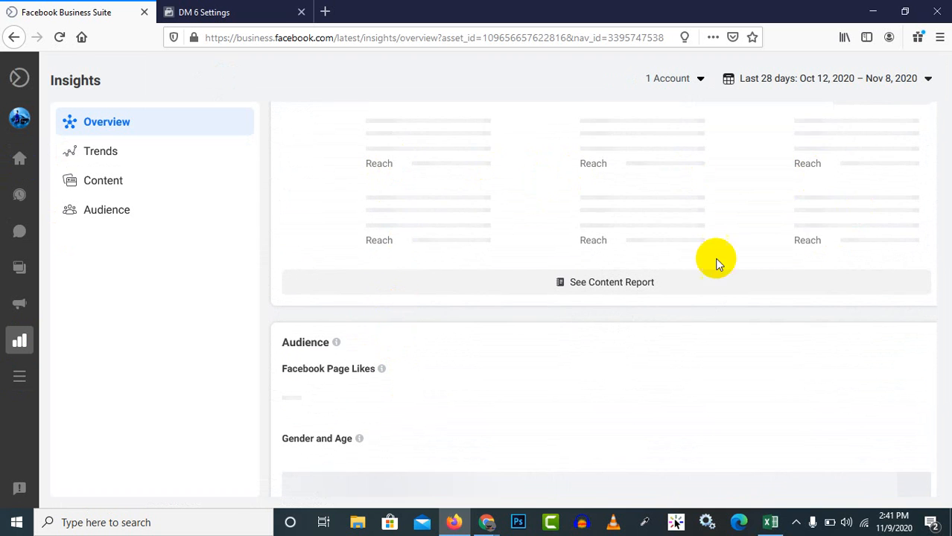
{"action": "scroll", "coordinate": [394, 339], "scroll_direction": "down", "scroll_amount": 3}
{"action": "scroll", "coordinate": [348, 312], "scroll_direction": "down", "scroll_amount": 2}
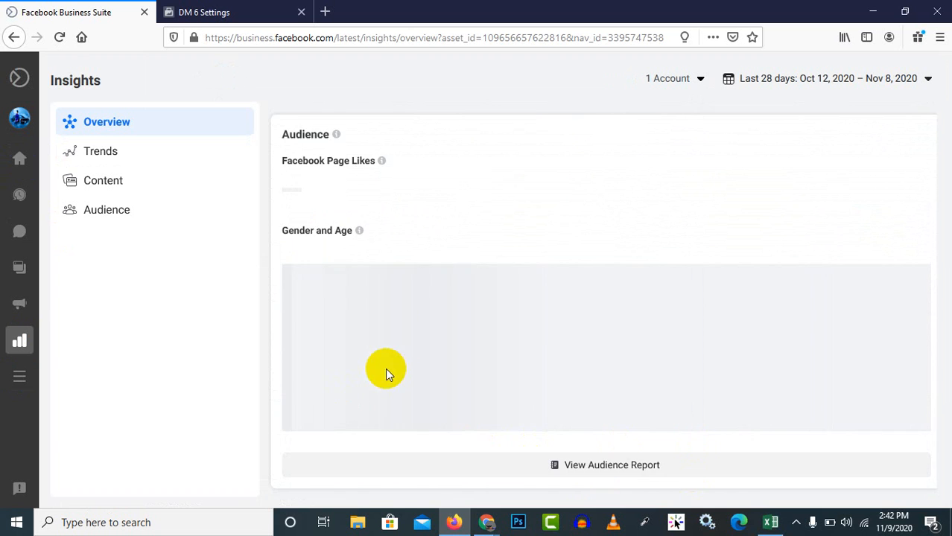
{"action": "scroll", "coordinate": [385, 368], "scroll_direction": "up", "scroll_amount": 4}
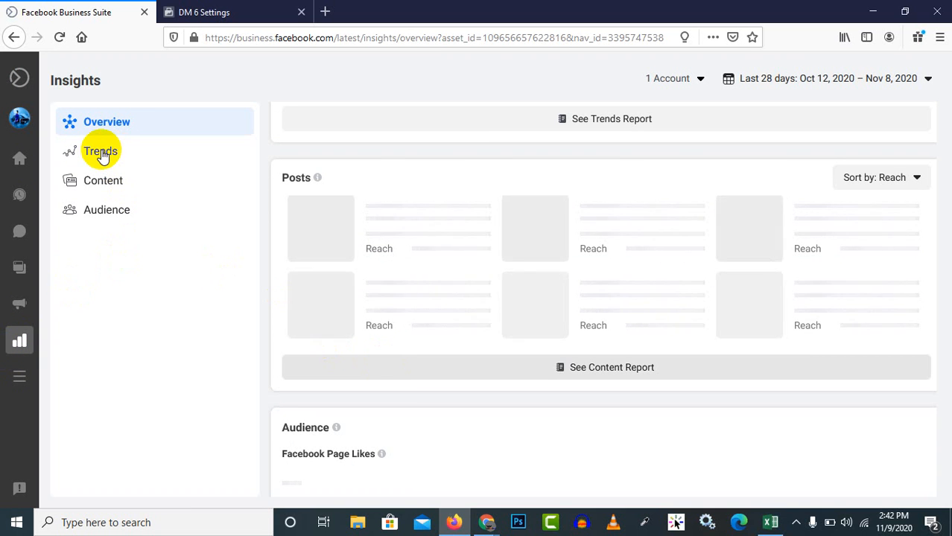
View the Trends, Content and Audience reports in the page's Insights.
{"action": "left_click", "coordinate": [245, 152]}
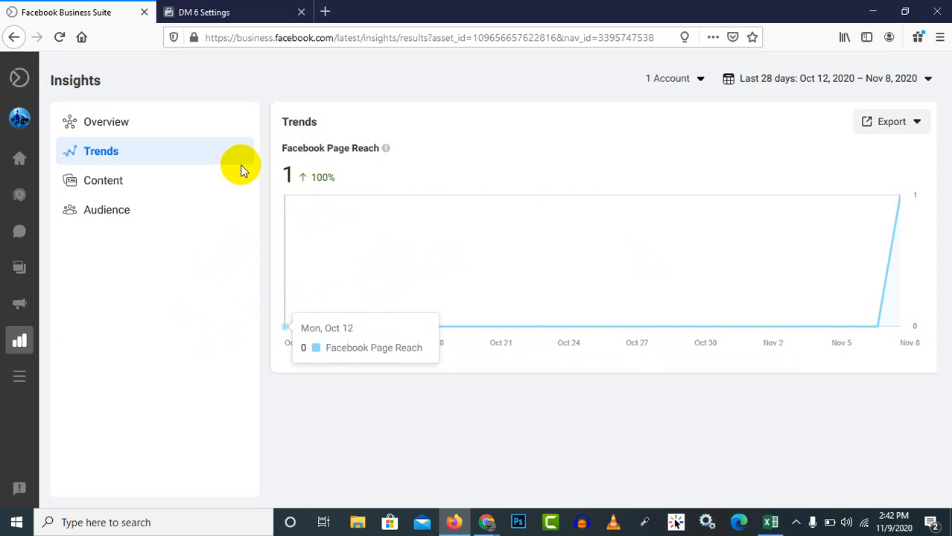
{"action": "left_click", "coordinate": [117, 187]}
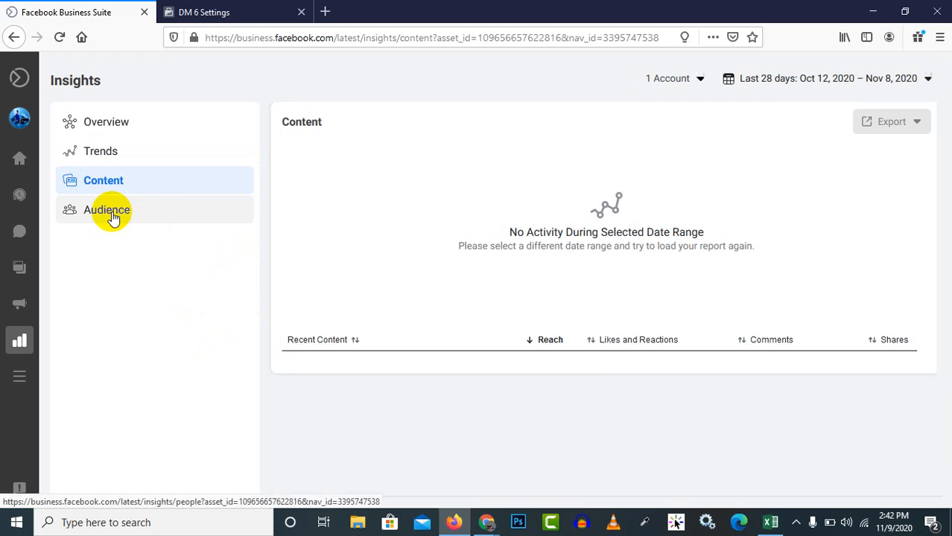
{"action": "left_click", "coordinate": [108, 215]}
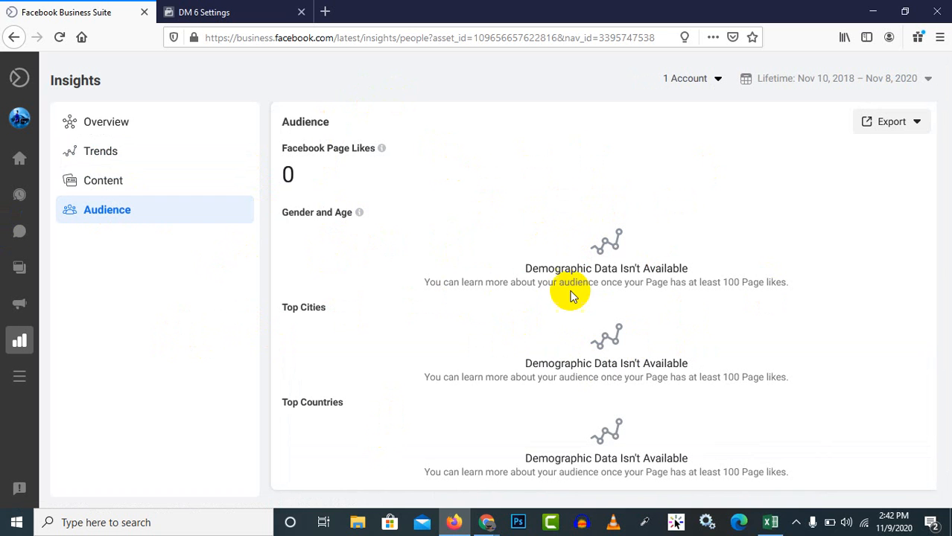
Go back to the Content report in Insights and check its account and date range choices.
{"action": "mouse_move", "coordinate": [22, 123]}
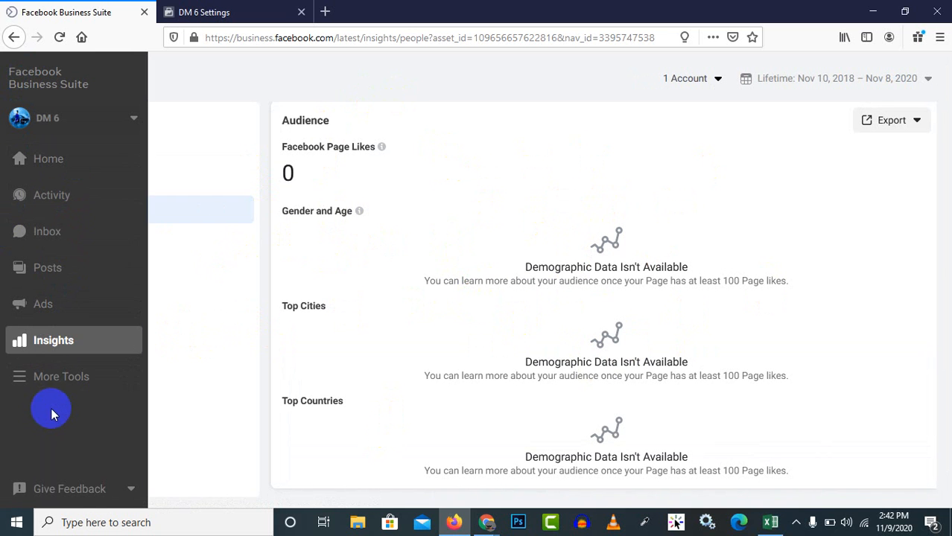
{"action": "left_click", "coordinate": [15, 38]}
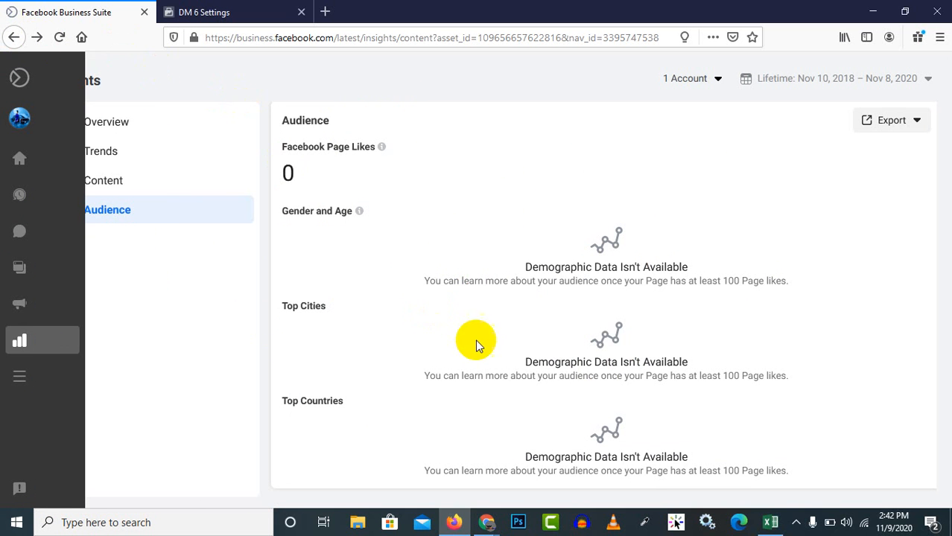
{"action": "left_click", "coordinate": [701, 79]}
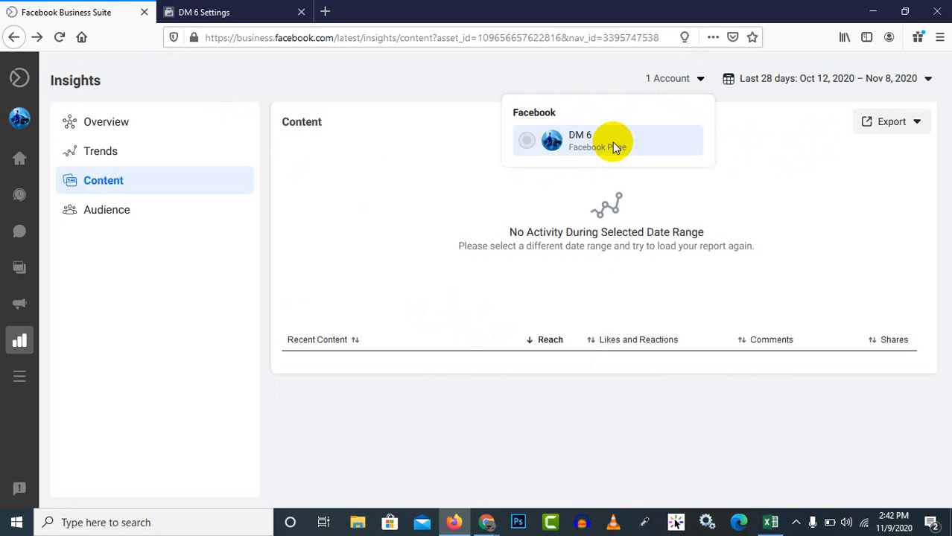
{"action": "left_click", "coordinate": [758, 111]}
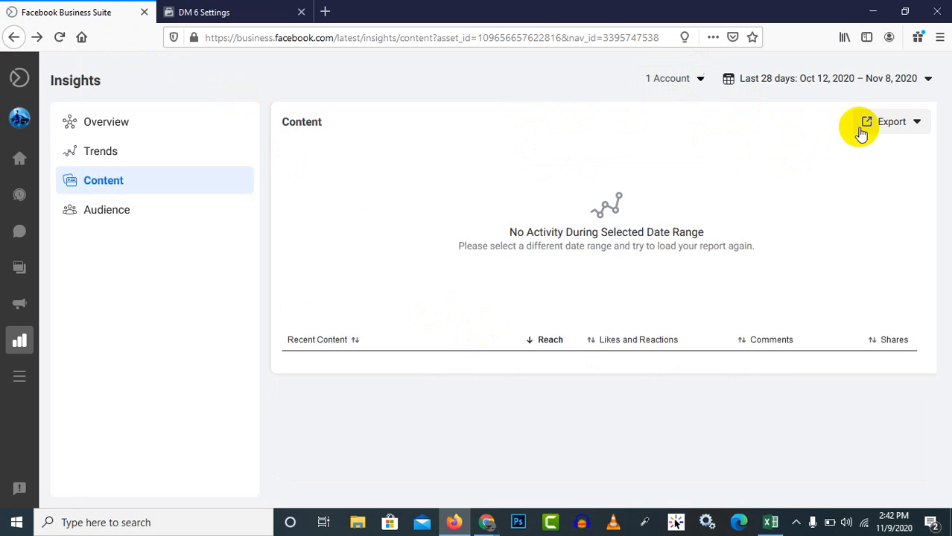
{"action": "left_click", "coordinate": [928, 79]}
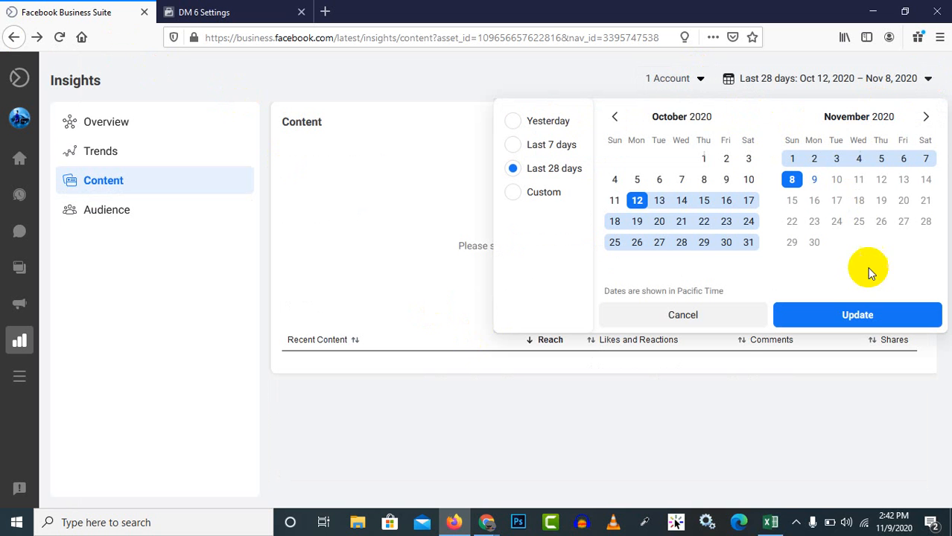
{"action": "left_click", "coordinate": [440, 125]}
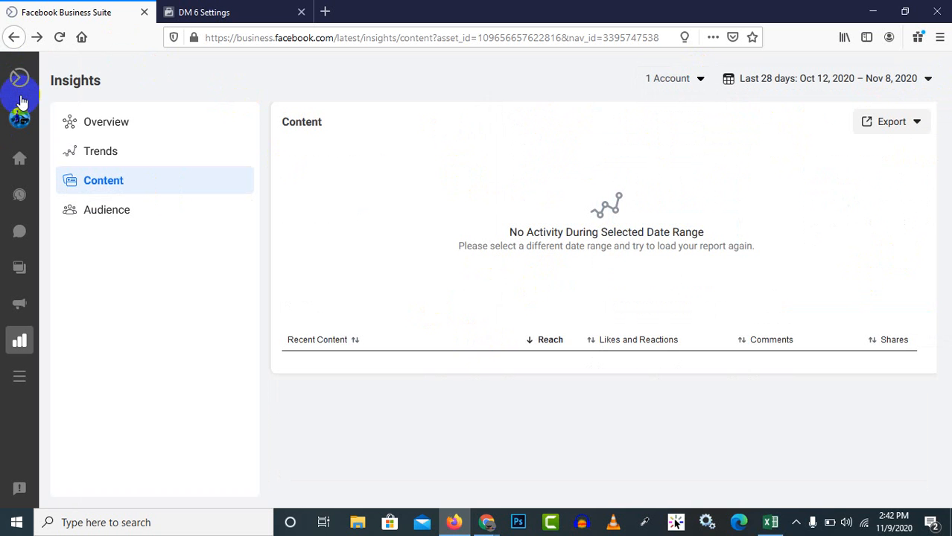
Return to the Business Suite home and look over the DM 6 page's updates, recent posts and ads.
{"action": "mouse_move", "coordinate": [17, 117]}
{"action": "left_click", "coordinate": [39, 164]}
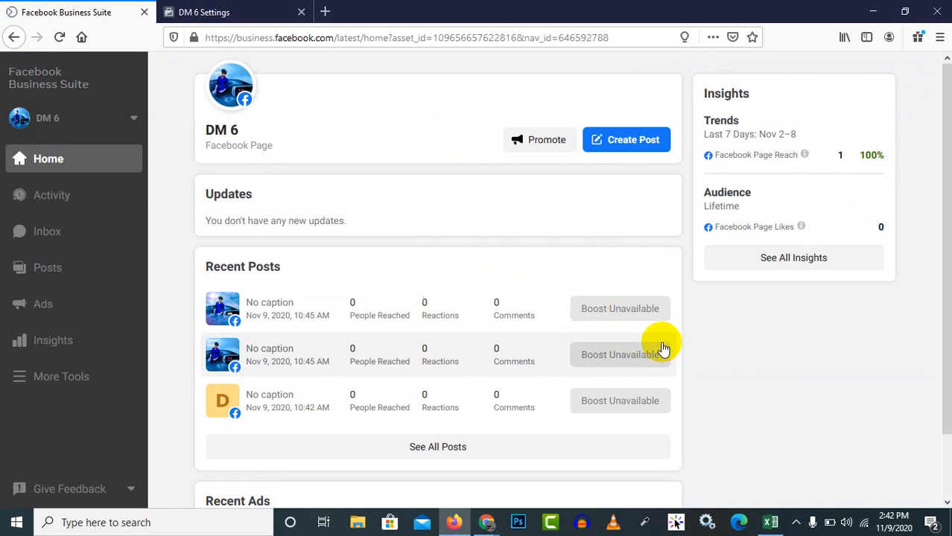
{"action": "scroll", "coordinate": [623, 328], "scroll_direction": "down", "scroll_amount": 2}
{"action": "scroll", "coordinate": [563, 397], "scroll_direction": "up", "scroll_amount": 2}
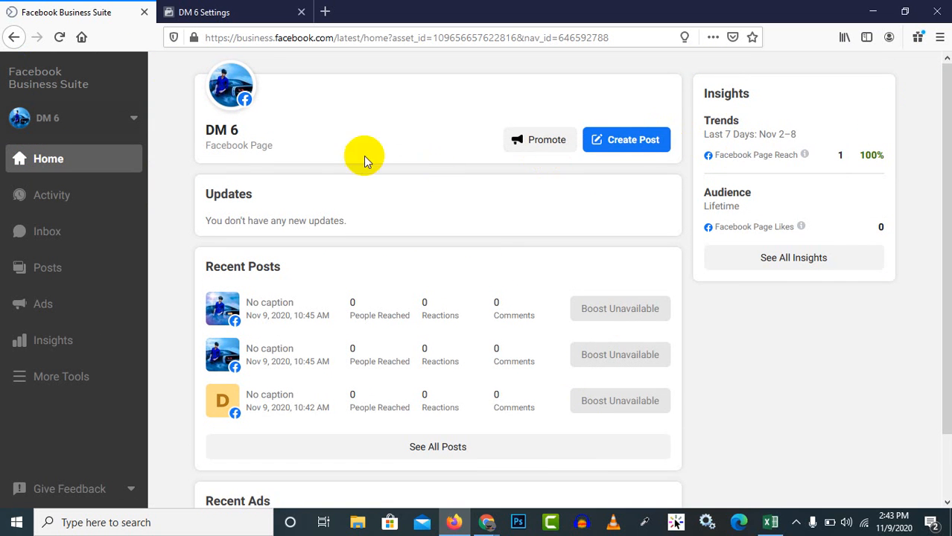
Close the DM 6 Settings page, keeping Facebook Business Suite open in Firefox.
{"action": "left_click", "coordinate": [255, 13]}
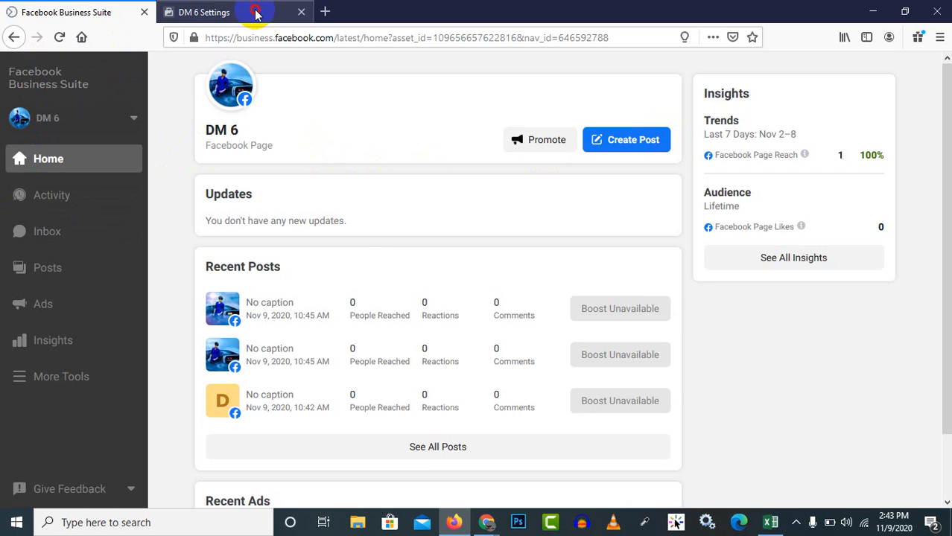
{"action": "left_click", "coordinate": [99, 12]}
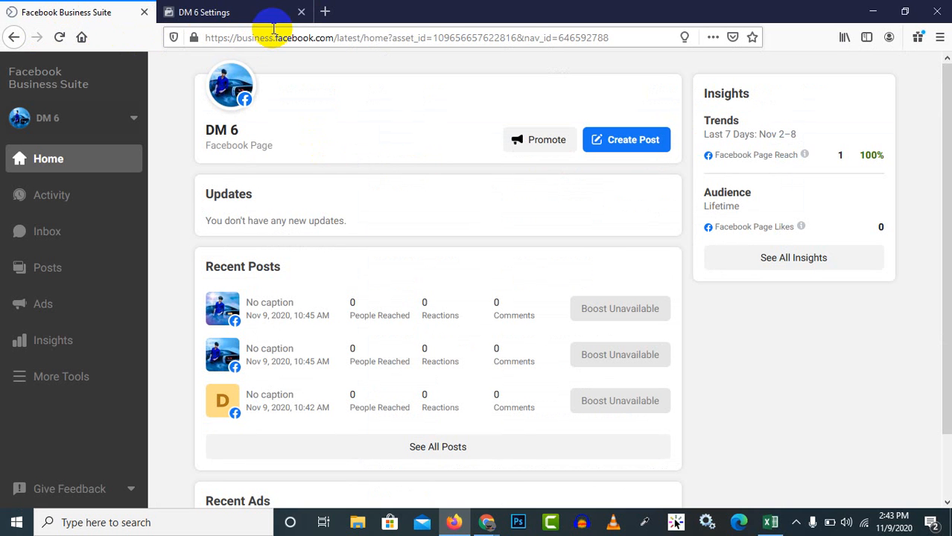
{"action": "left_click", "coordinate": [301, 13]}
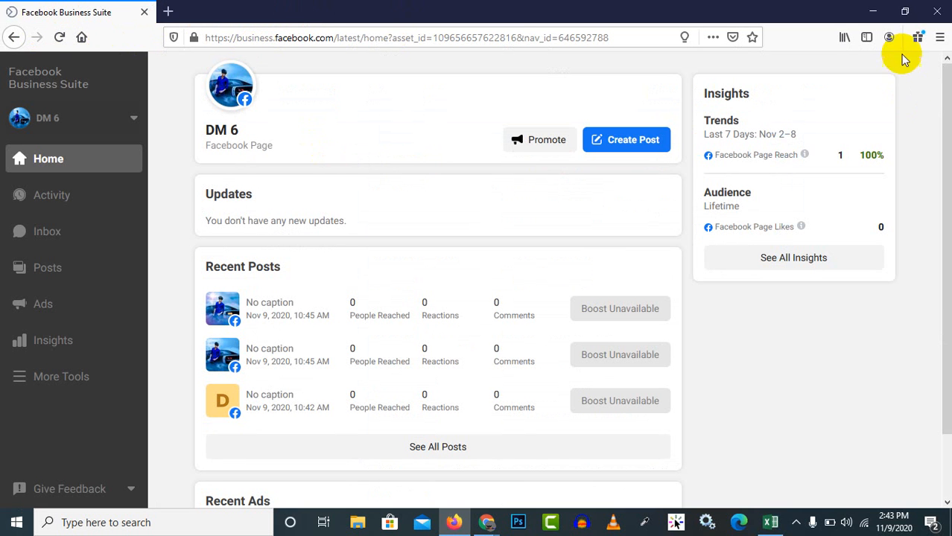
{"action": "left_click", "coordinate": [872, 11]}
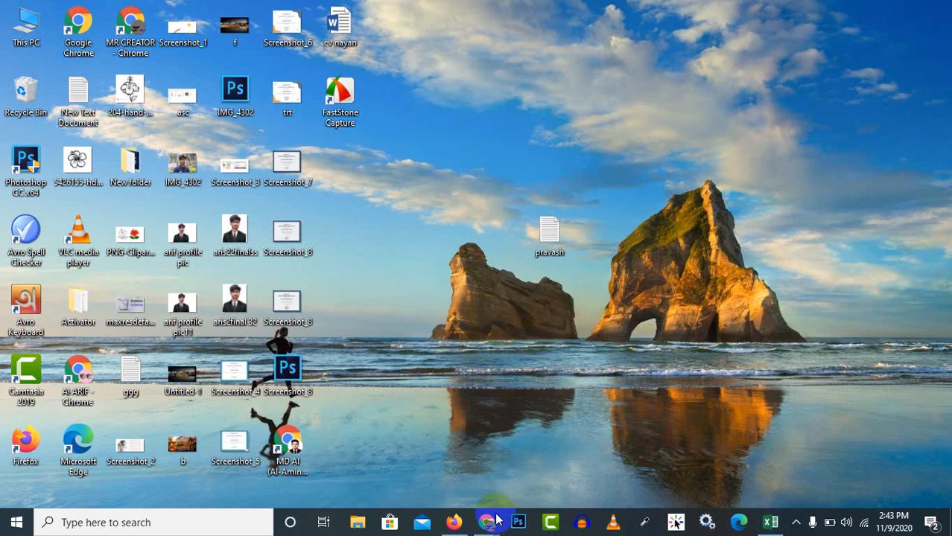
{"action": "left_click", "coordinate": [454, 522]}
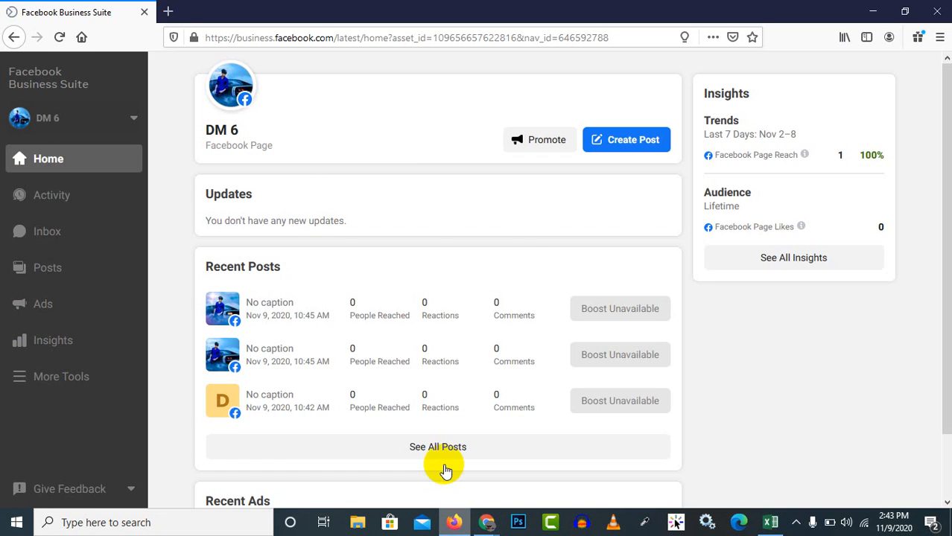
Open Facebook in a new browser tab and look through the news feed.
{"action": "left_click", "coordinate": [167, 11]}
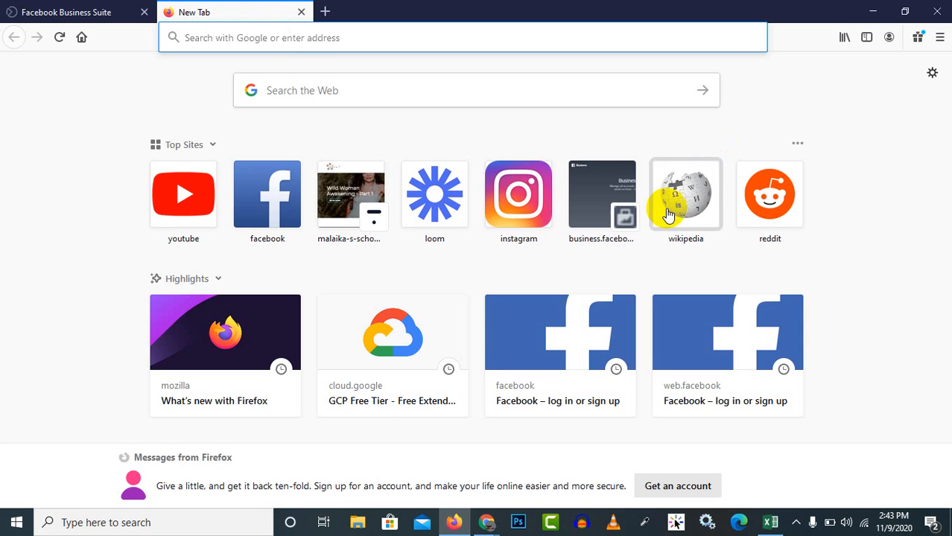
{"action": "left_click", "coordinate": [261, 212]}
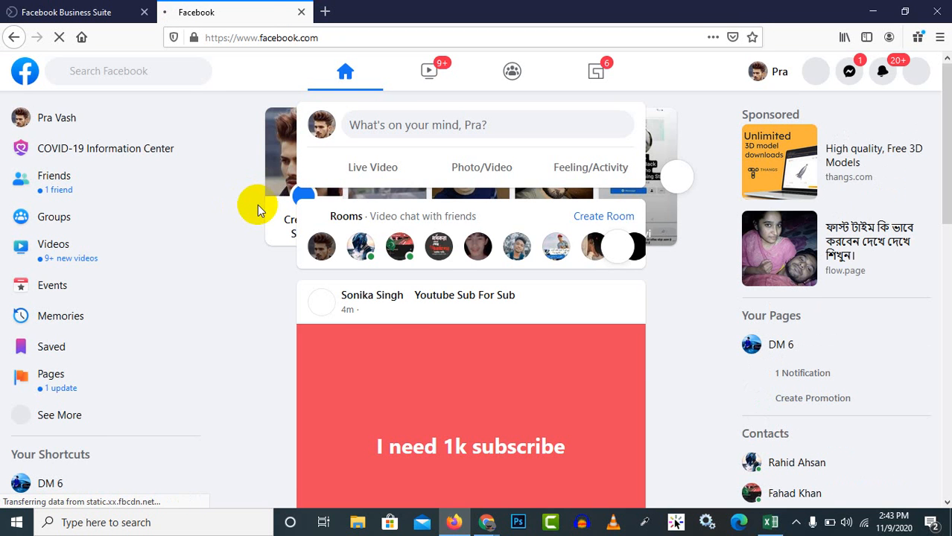
{"action": "scroll", "coordinate": [491, 287], "scroll_direction": "down", "scroll_amount": 4}
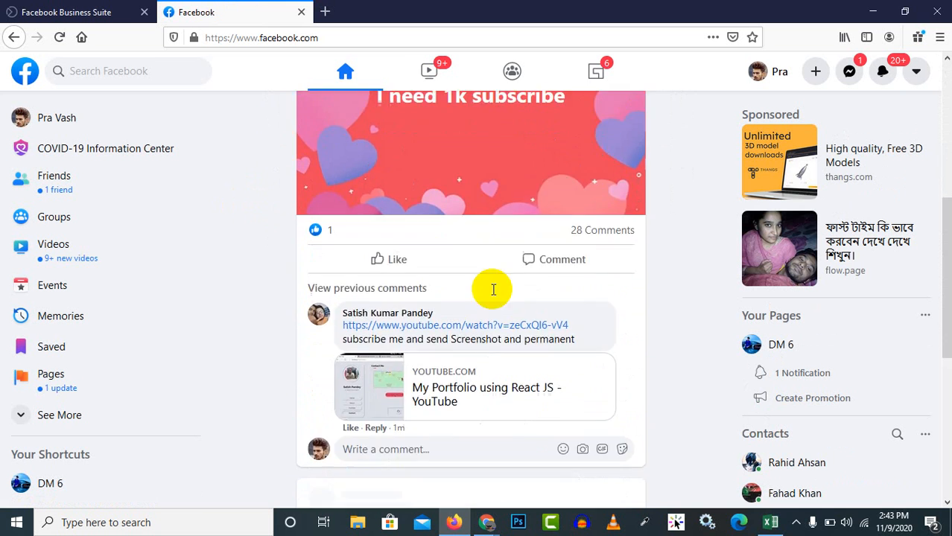
{"action": "scroll", "coordinate": [493, 289], "scroll_direction": "up", "scroll_amount": 4}
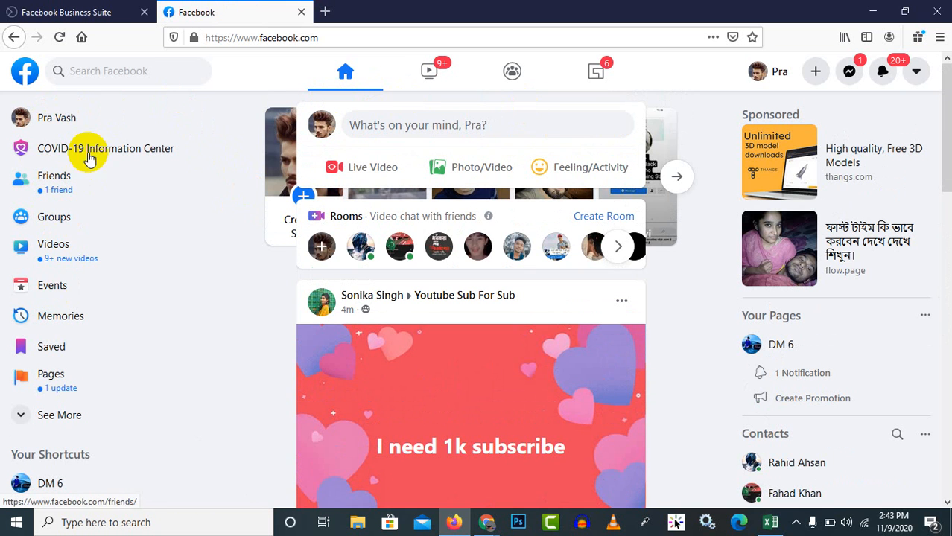
Start creating a new ad for the DM 6 page with the Promote Your Page goal.
{"action": "left_click", "coordinate": [815, 73]}
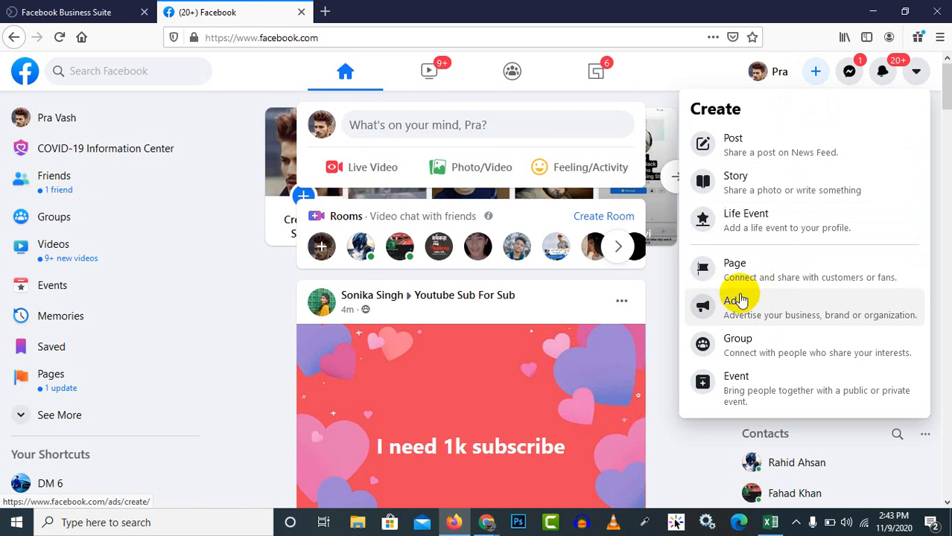
{"action": "scroll", "coordinate": [507, 331], "scroll_direction": "down", "scroll_amount": 2}
{"action": "scroll", "coordinate": [506, 335], "scroll_direction": "up", "scroll_amount": 2}
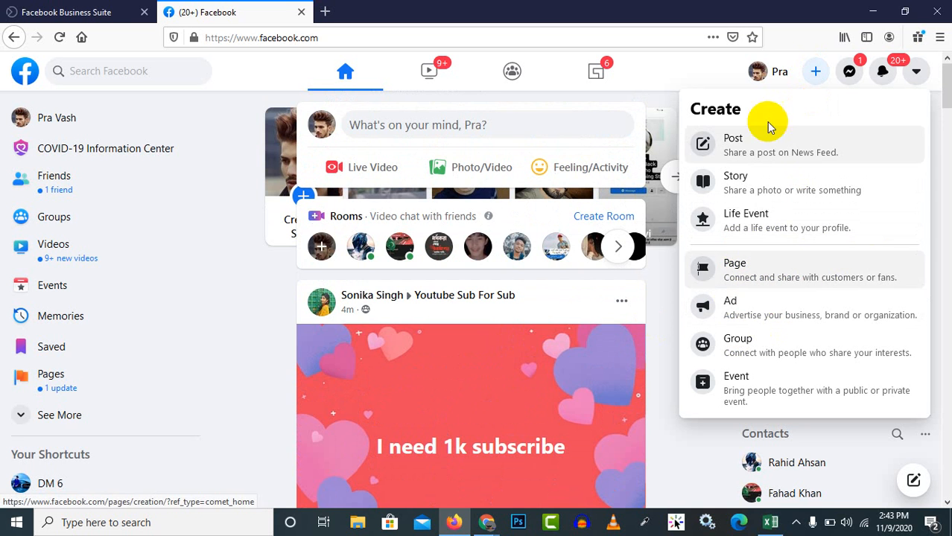
{"action": "left_click", "coordinate": [782, 315]}
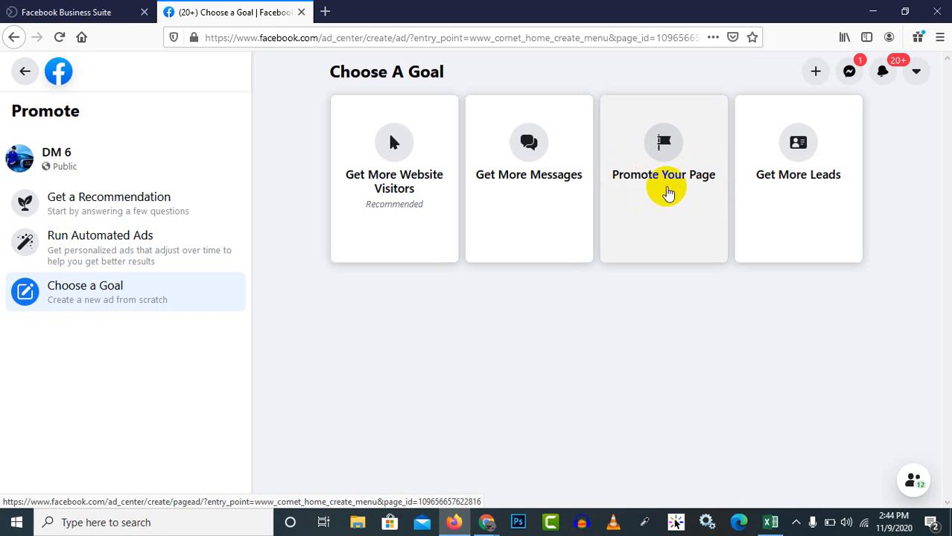
{"action": "left_click", "coordinate": [658, 191]}
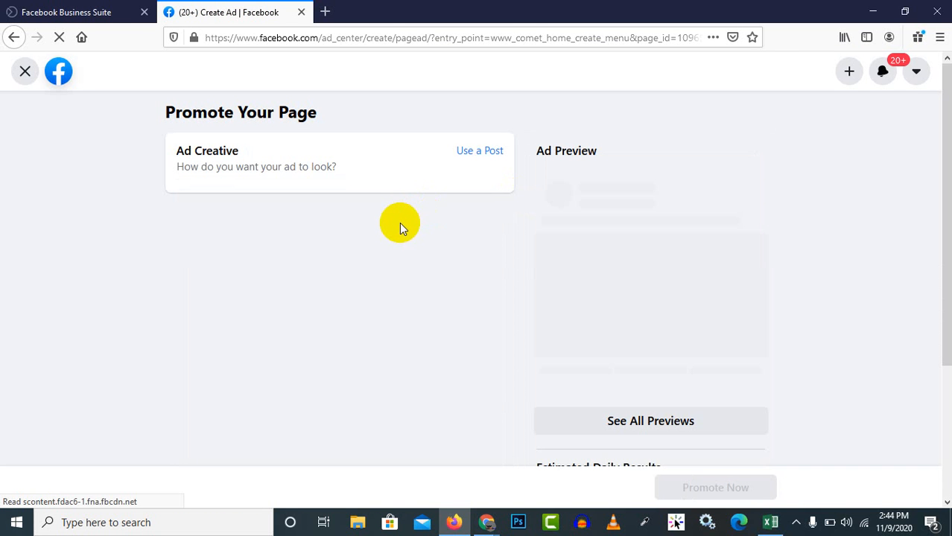
Look over the ad's creative, audience, duration and payment sections, pointing out the description text.
{"action": "scroll", "coordinate": [300, 249], "scroll_direction": "down", "scroll_amount": 2}
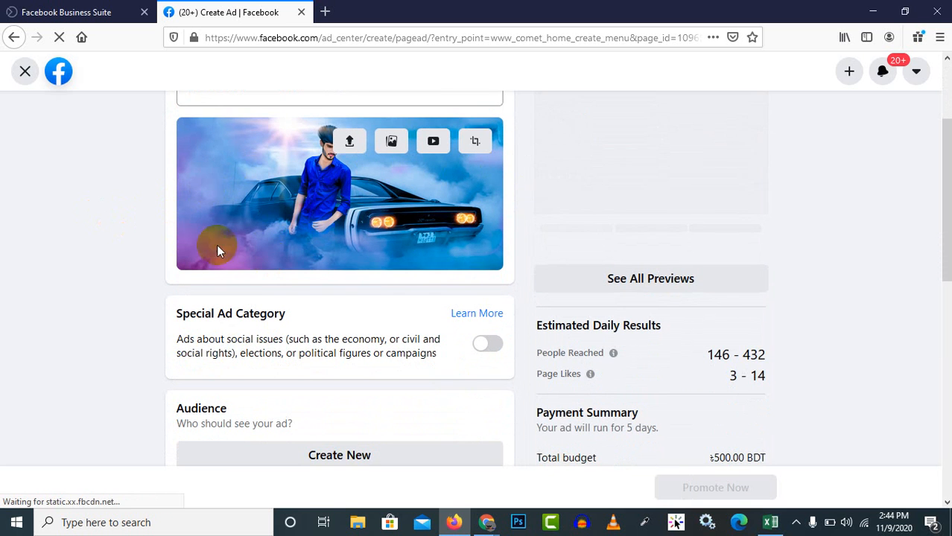
{"action": "scroll", "coordinate": [365, 241], "scroll_direction": "down", "scroll_amount": 2}
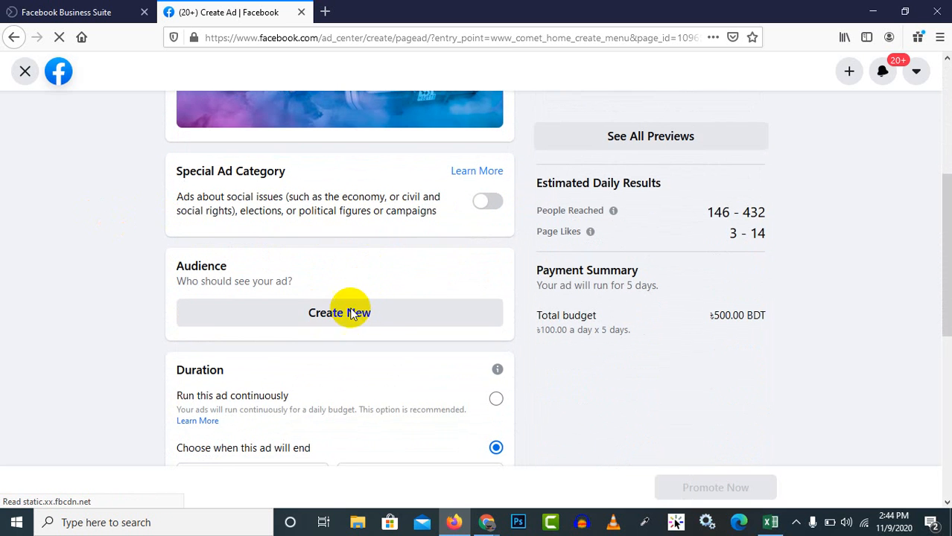
{"action": "scroll", "coordinate": [566, 295], "scroll_direction": "up", "scroll_amount": 1}
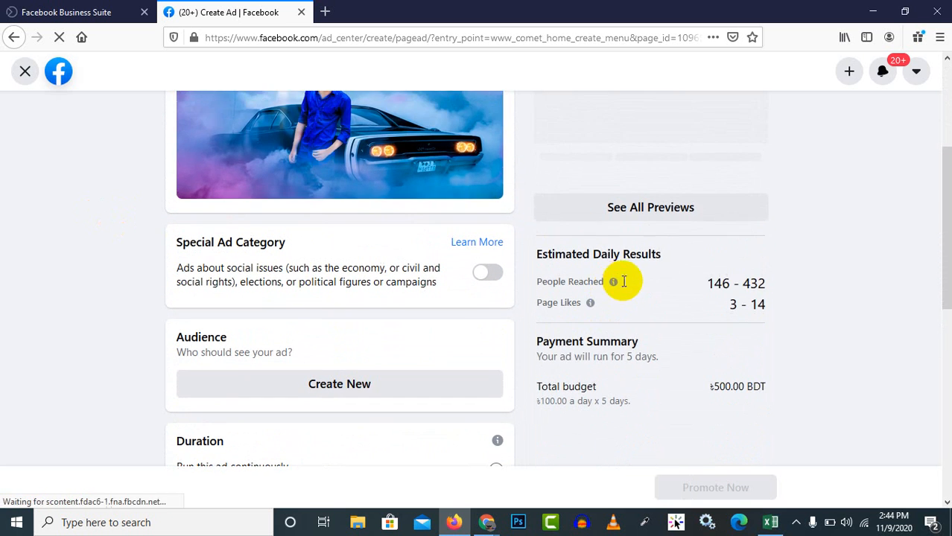
{"action": "scroll", "coordinate": [345, 281], "scroll_direction": "up", "scroll_amount": 3}
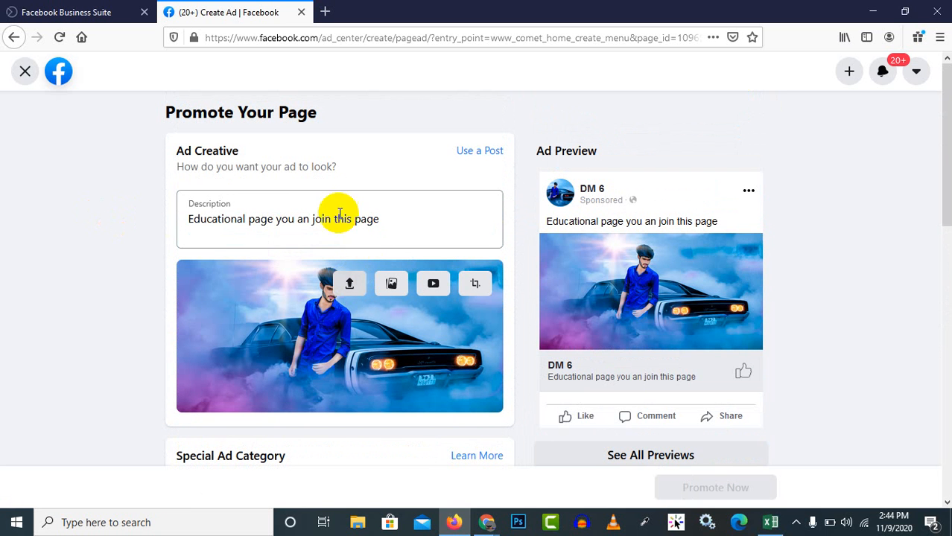
{"action": "left_click_drag", "start_coordinate": [187, 220], "coordinate": [395, 221]}
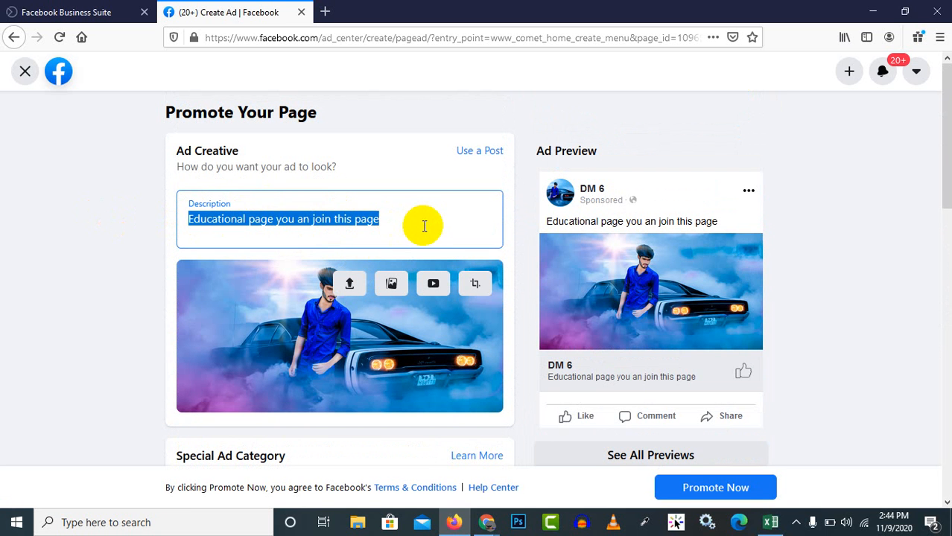
{"action": "left_click", "coordinate": [402, 216]}
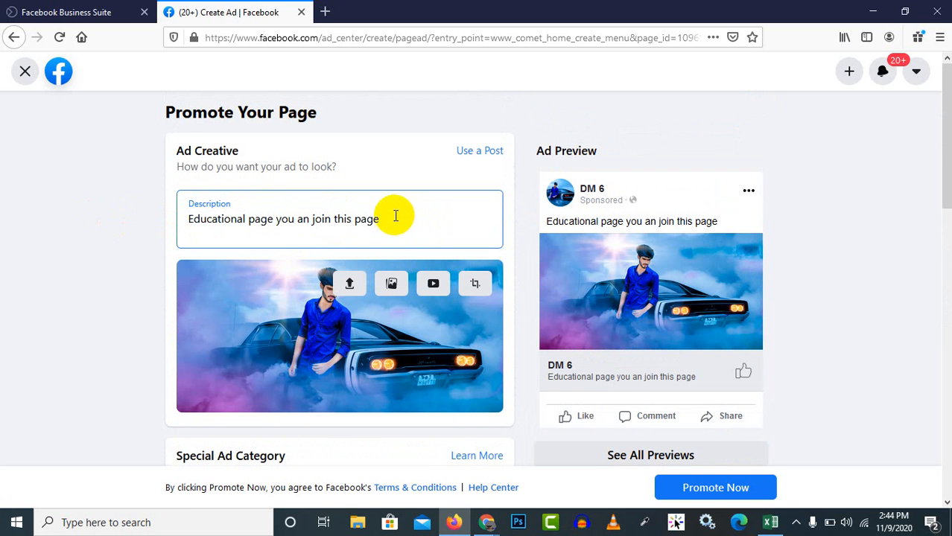
Examine the ad's audience details, highlighting the targeted location and age range.
{"action": "scroll", "coordinate": [394, 219], "scroll_direction": "down", "scroll_amount": 1}
{"action": "scroll", "coordinate": [394, 233], "scroll_direction": "down", "scroll_amount": 4}
{"action": "scroll", "coordinate": [213, 158], "scroll_direction": "up", "scroll_amount": 1}
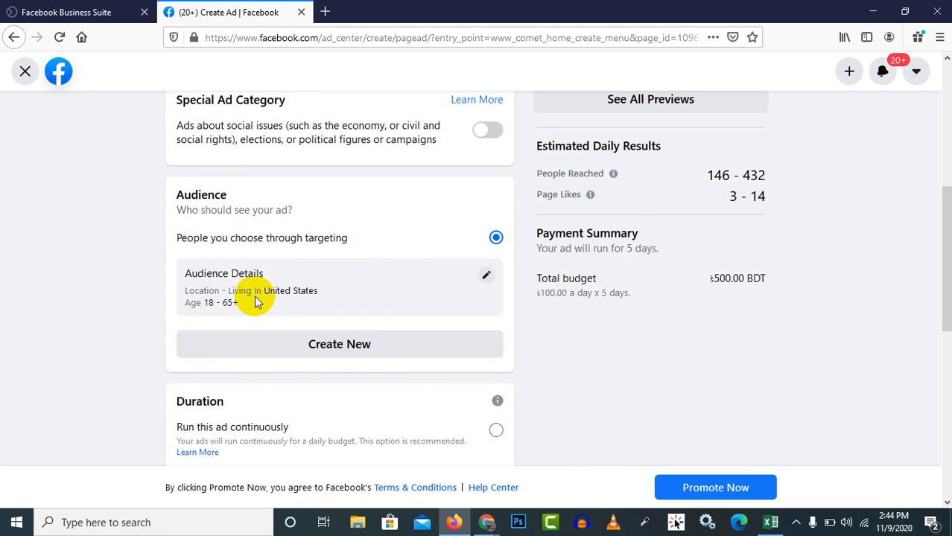
{"action": "left_click_drag", "start_coordinate": [188, 272], "coordinate": [334, 303]}
{"action": "left_click", "coordinate": [337, 295]}
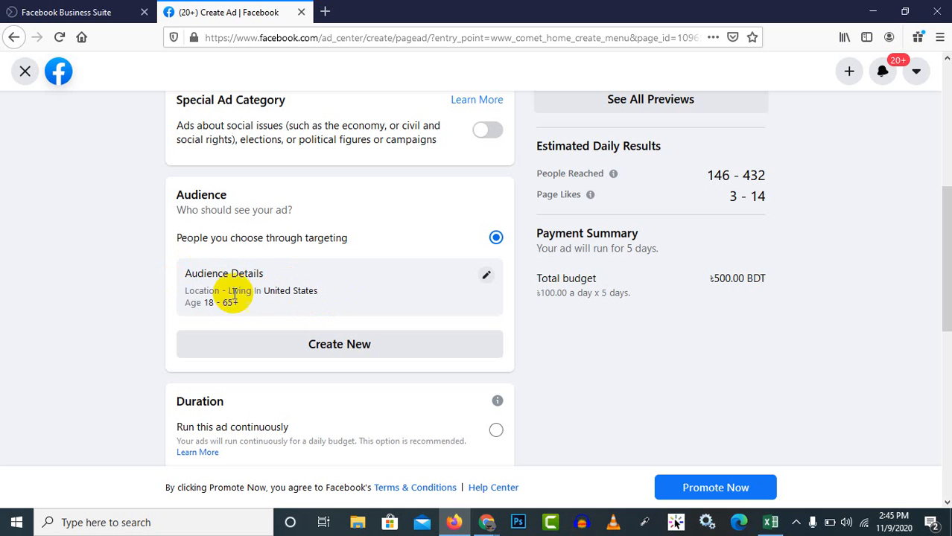
{"action": "left_click_drag", "start_coordinate": [180, 303], "coordinate": [261, 309]}
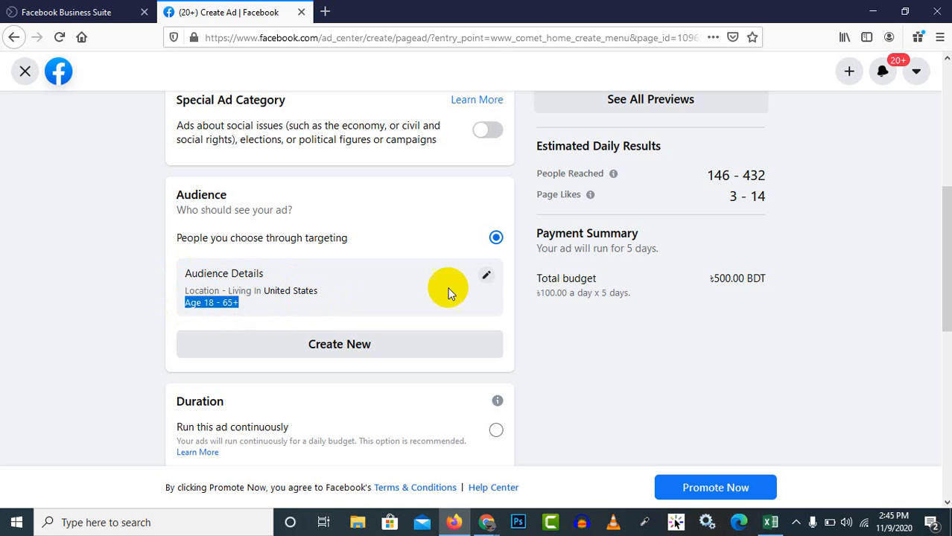
Edit the ad's audience to lower the minimum age to 15 and view the location and detailed targeting options.
{"action": "left_click", "coordinate": [482, 277]}
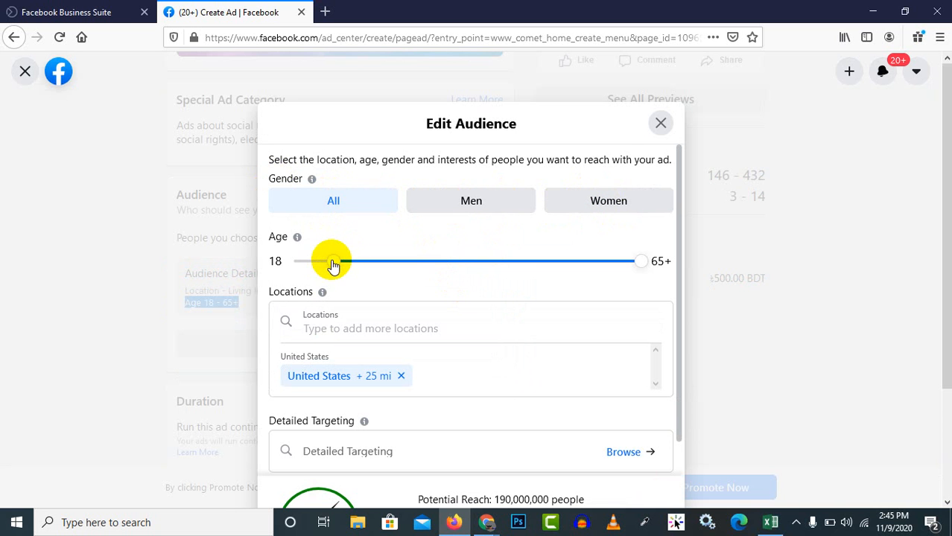
{"action": "mouse_move", "coordinate": [333, 266]}
{"action": "left_mouse_down"}
{"action": "mouse_move", "coordinate": [362, 262]}
{"action": "mouse_move", "coordinate": [286, 264]}
{"action": "mouse_move", "coordinate": [568, 285]}
{"action": "mouse_move", "coordinate": [318, 267]}
{"action": "left_mouse_up"}
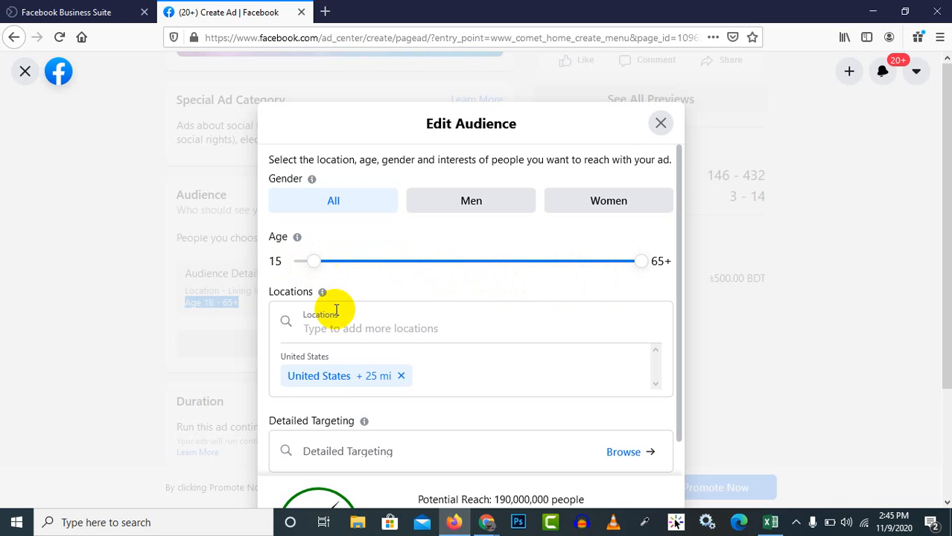
{"action": "scroll", "coordinate": [458, 336], "scroll_direction": "down", "scroll_amount": 1}
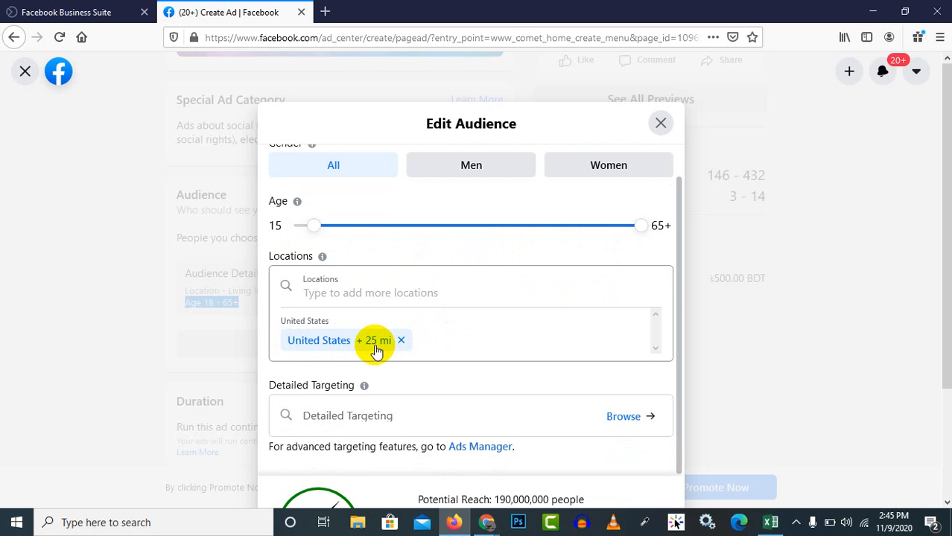
Switch to the Google Meet window in Chrome and admit the participant waiting to join the call.
{"action": "left_click", "coordinate": [486, 522]}
{"action": "left_click", "coordinate": [424, 450]}
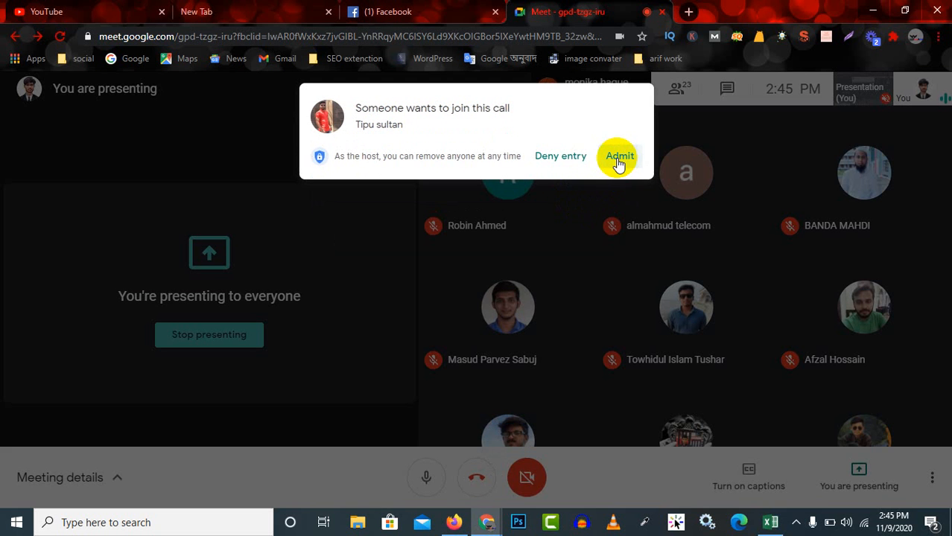
{"action": "left_click", "coordinate": [618, 158]}
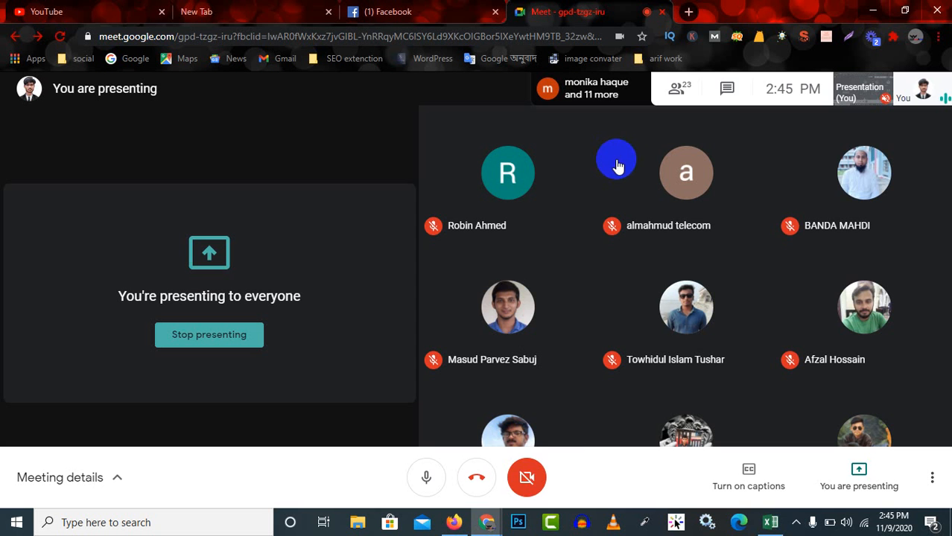
Switch back to the Facebook ad in Firefox and examine the targeted United States area on the locations map.
{"action": "left_click", "coordinate": [453, 522]}
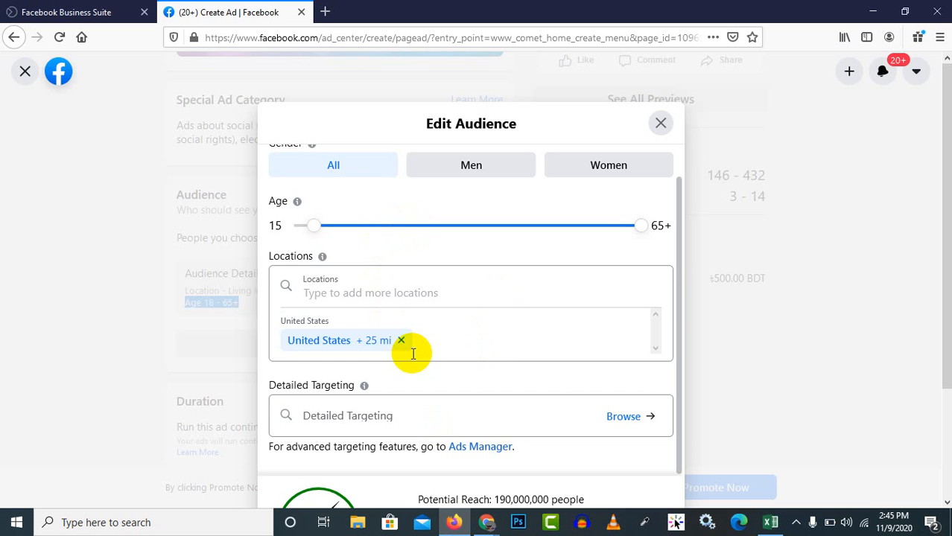
{"action": "left_click", "coordinate": [419, 291]}
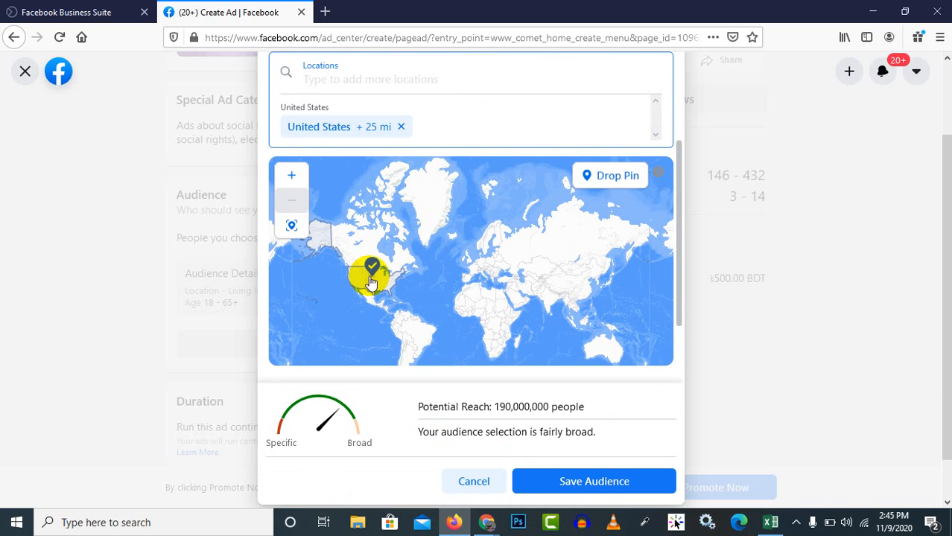
{"action": "left_click", "coordinate": [431, 272]}
{"action": "left_click_drag", "start_coordinate": [431, 272], "coordinate": [409, 288]}
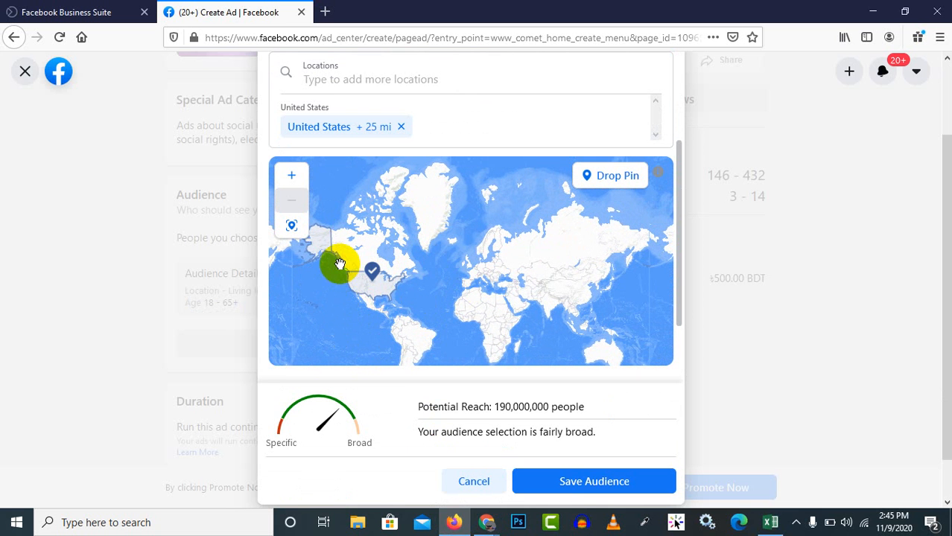
Search the audience locations for "bangla" and select the city Bogra, Rajshahi Division, Bangladesh.
{"action": "left_click", "coordinate": [462, 84]}
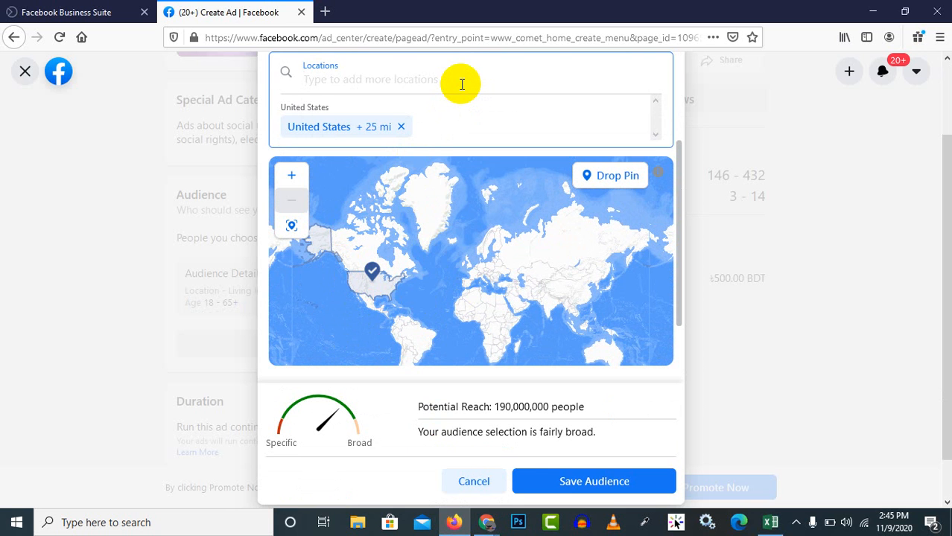
{"action": "type", "text": "bangla"}
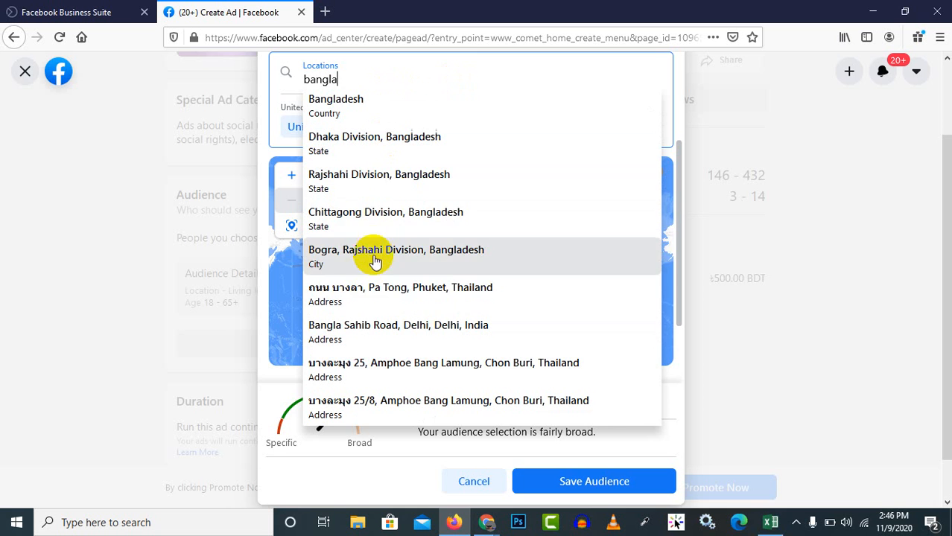
{"action": "scroll", "coordinate": [425, 311], "scroll_direction": "up", "scroll_amount": 2}
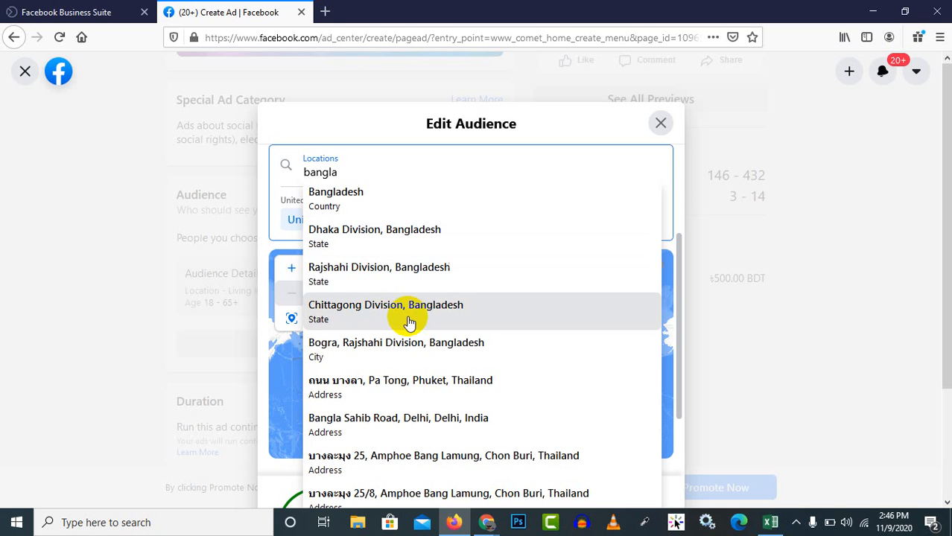
{"action": "left_click", "coordinate": [434, 351]}
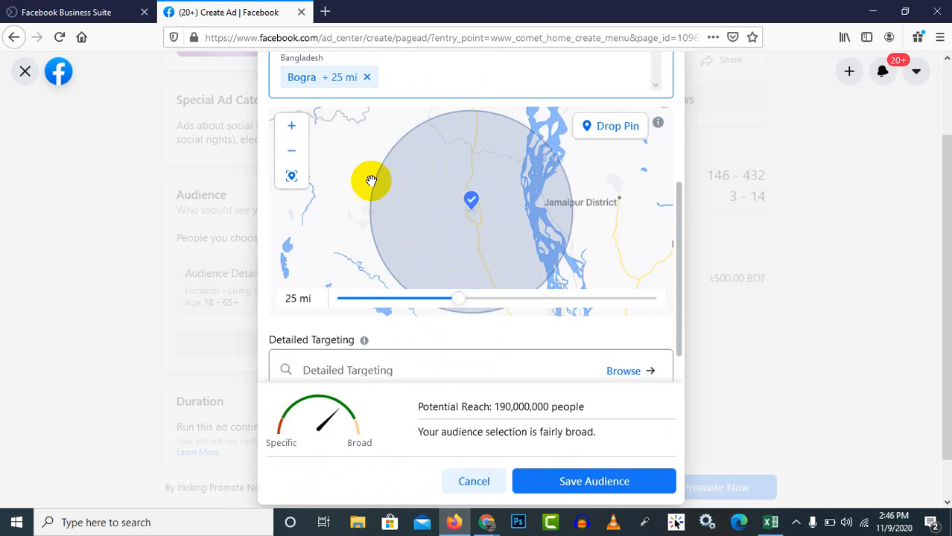
Inspect the targeting radius around Bogra on the map, and remove Bogra from the audience locations.
{"action": "scroll", "coordinate": [368, 172], "scroll_direction": "up", "scroll_amount": 1}
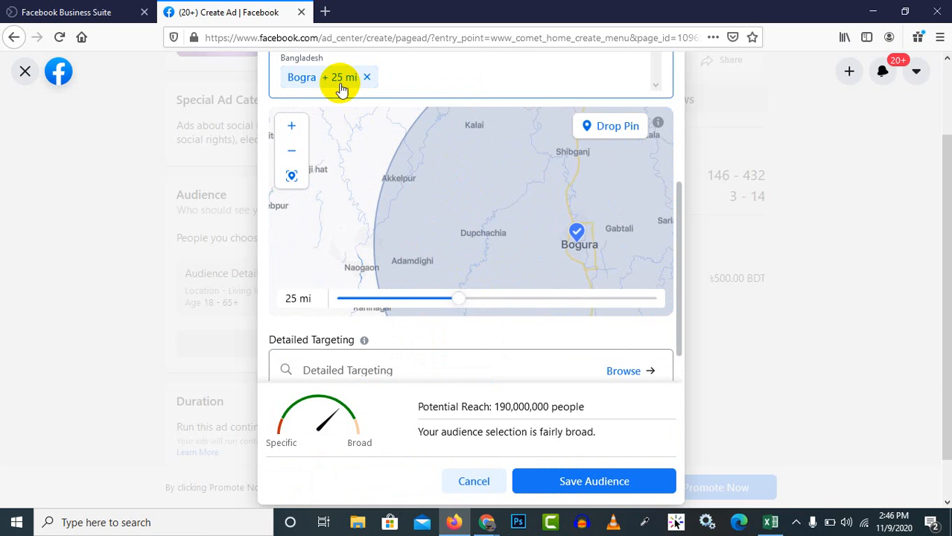
{"action": "scroll", "coordinate": [579, 227], "scroll_direction": "up", "scroll_amount": 1}
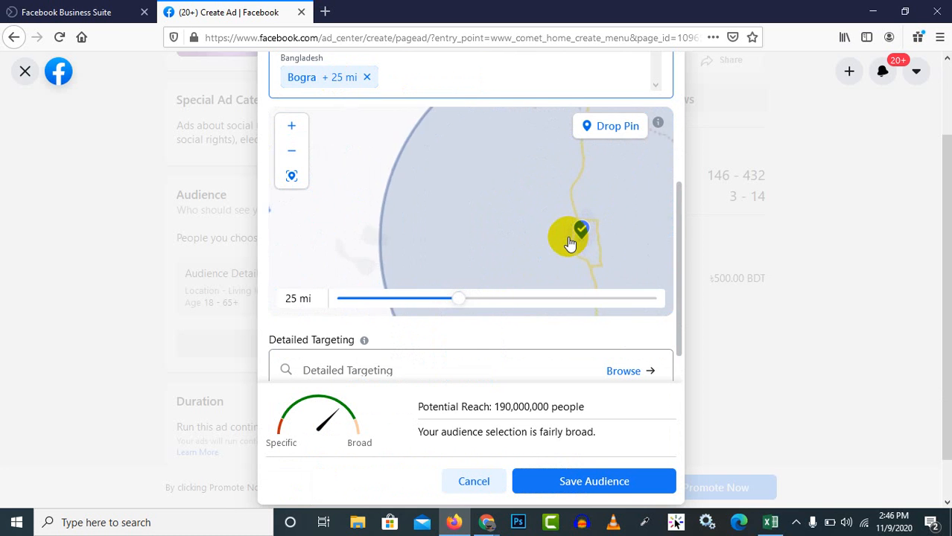
{"action": "scroll", "coordinate": [570, 244], "scroll_direction": "down", "scroll_amount": 2}
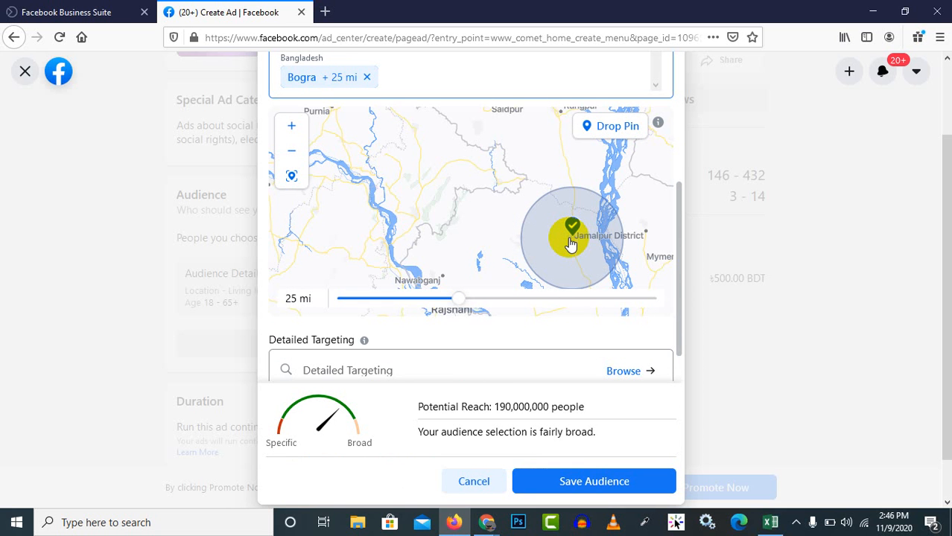
{"action": "left_click", "coordinate": [366, 78]}
Look over the location map, the Detailed Targeting field and the age and location settings of the audience.
{"action": "scroll", "coordinate": [477, 229], "scroll_direction": "up", "scroll_amount": 3}
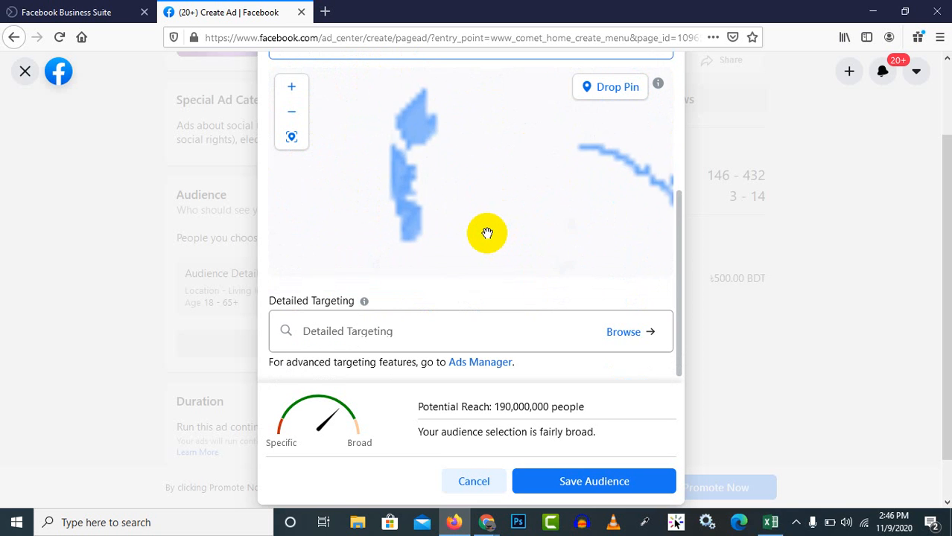
{"action": "scroll", "coordinate": [822, 255], "scroll_direction": "up", "scroll_amount": 2}
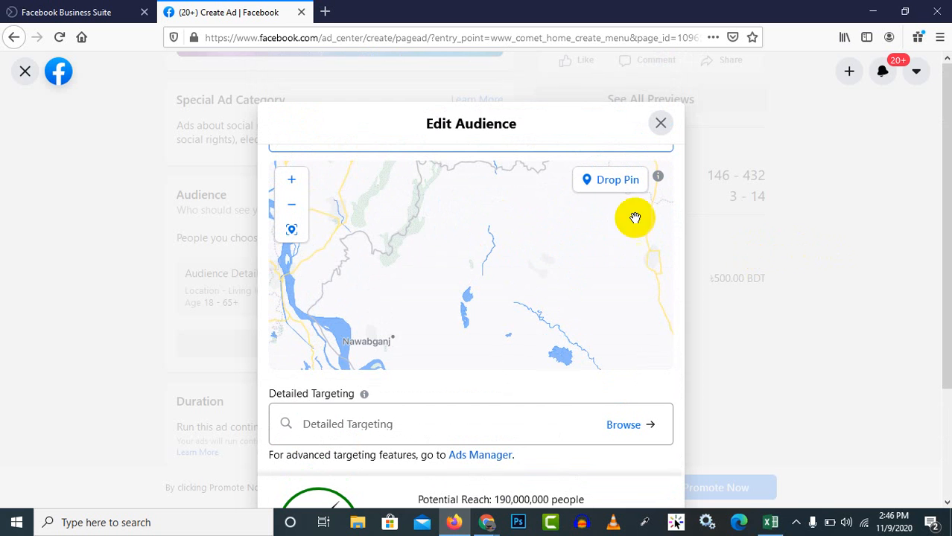
{"action": "scroll", "coordinate": [496, 278], "scroll_direction": "down", "scroll_amount": 2}
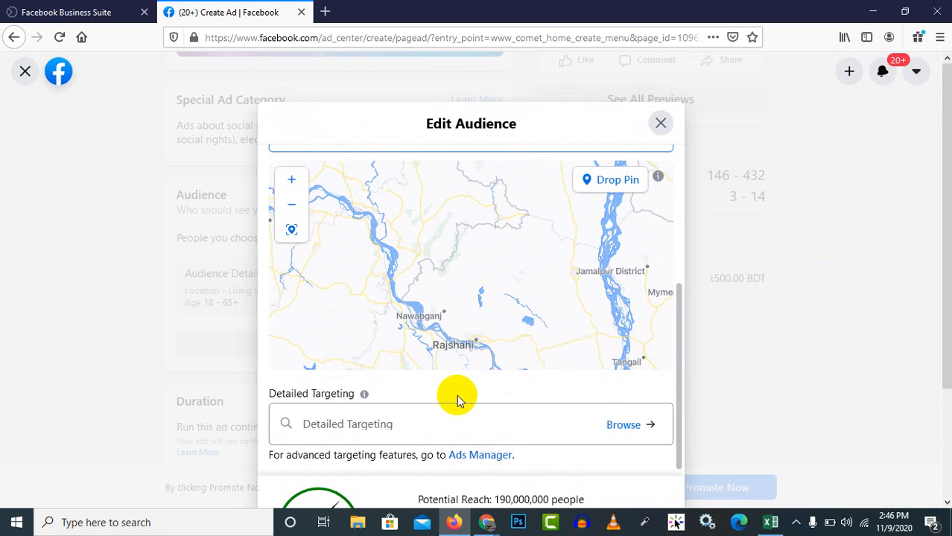
{"action": "left_click", "coordinate": [471, 418]}
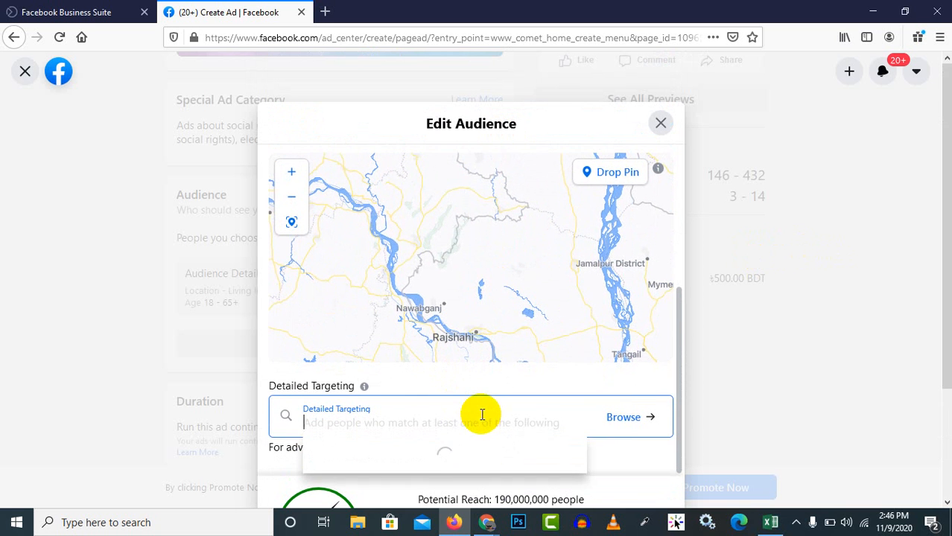
{"action": "scroll", "coordinate": [751, 415], "scroll_direction": "down", "scroll_amount": 2}
{"action": "scroll", "coordinate": [751, 418], "scroll_direction": "up", "scroll_amount": 1}
{"action": "scroll", "coordinate": [742, 417], "scroll_direction": "down", "scroll_amount": 2}
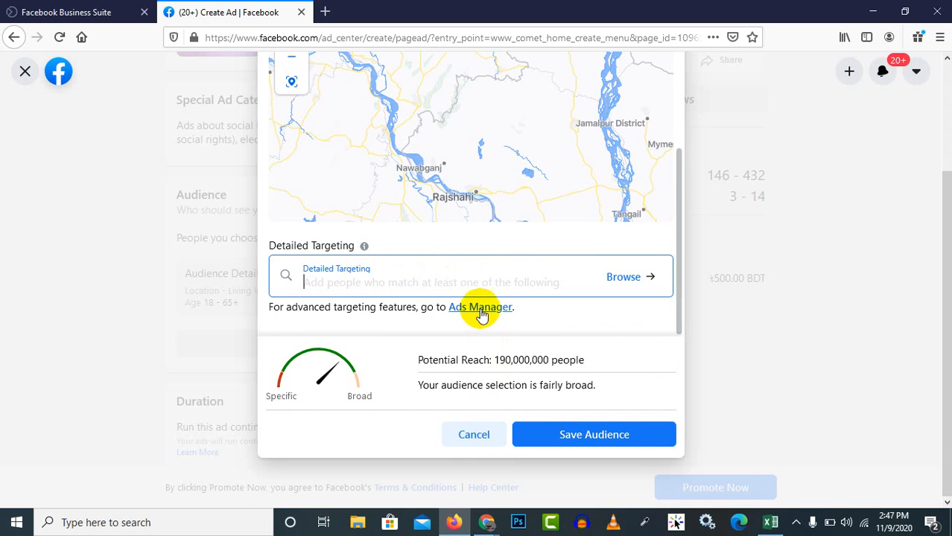
{"action": "scroll", "coordinate": [477, 317], "scroll_direction": "up", "scroll_amount": 3}
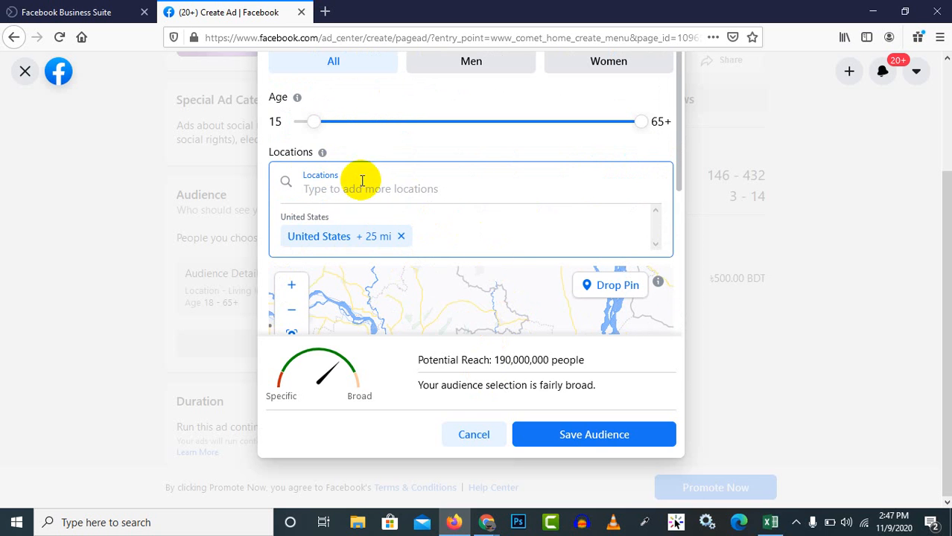
{"action": "scroll", "coordinate": [361, 179], "scroll_direction": "down", "scroll_amount": 3}
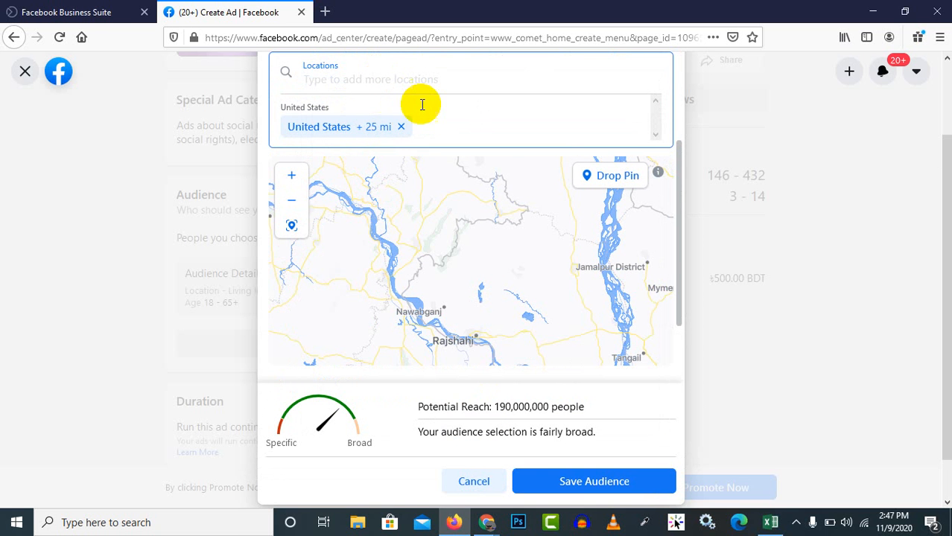
Show the United States location on the map and explore the map around it, keeping the audience editor open.
{"action": "left_click", "coordinate": [361, 131]}
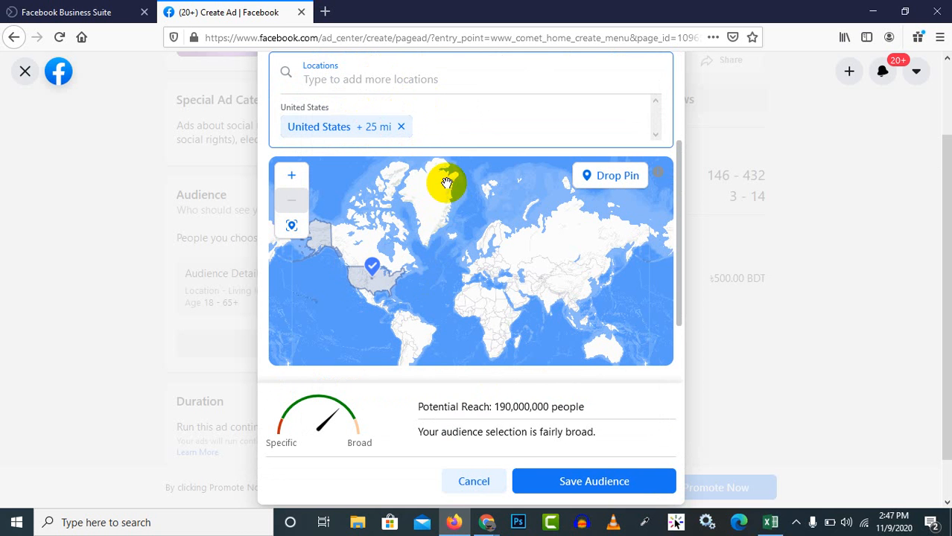
{"action": "left_click", "coordinate": [399, 81]}
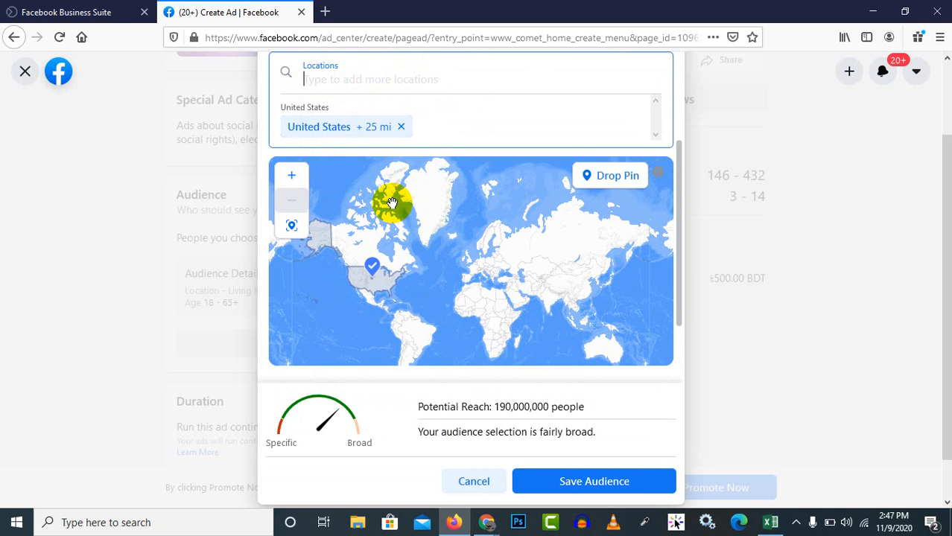
{"action": "scroll", "coordinate": [627, 119], "scroll_direction": "down", "scroll_amount": 2}
{"action": "scroll", "coordinate": [625, 120], "scroll_direction": "up", "scroll_amount": 1}
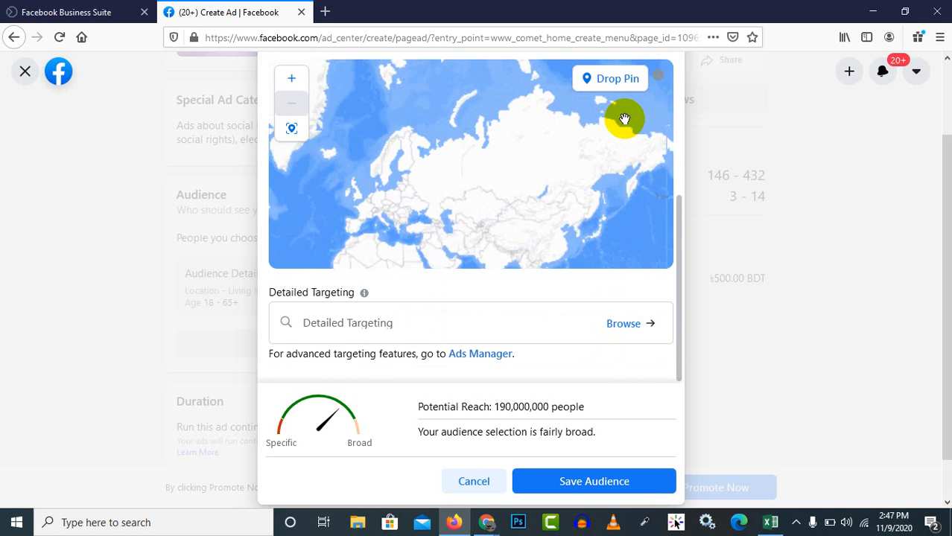
{"action": "scroll", "coordinate": [625, 119], "scroll_direction": "up", "scroll_amount": 2}
{"action": "scroll", "coordinate": [783, 294], "scroll_direction": "up", "scroll_amount": 2}
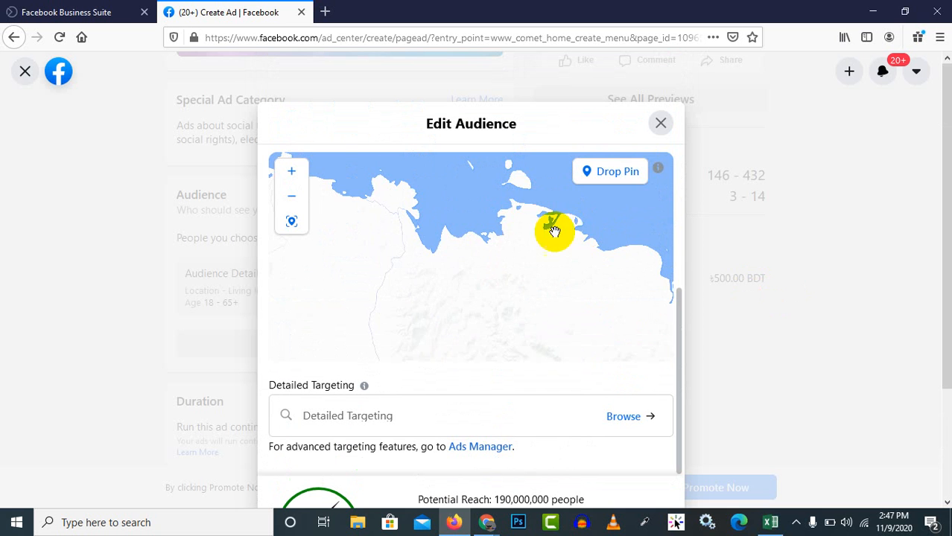
{"action": "scroll", "coordinate": [433, 266], "scroll_direction": "down", "scroll_amount": 6}
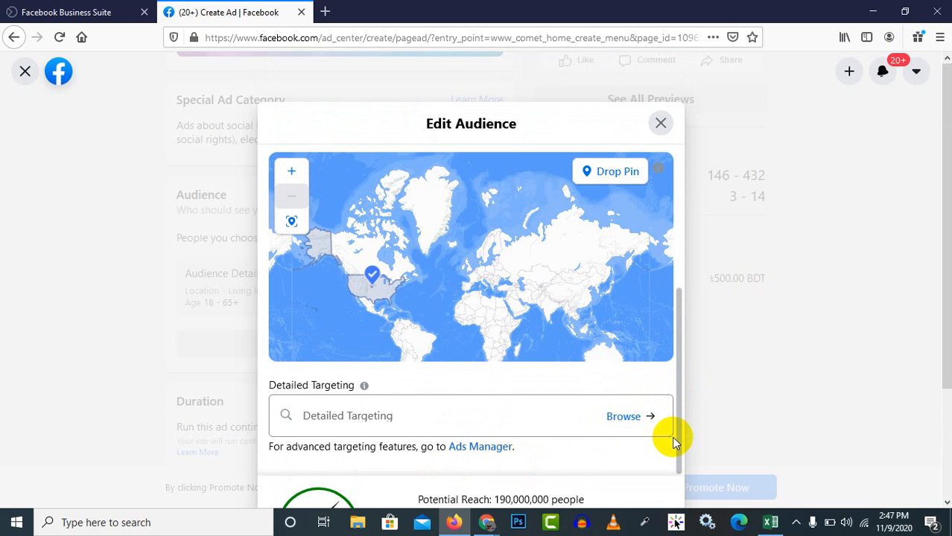
{"action": "left_click_drag", "start_coordinate": [677, 449], "coordinate": [672, 465]}
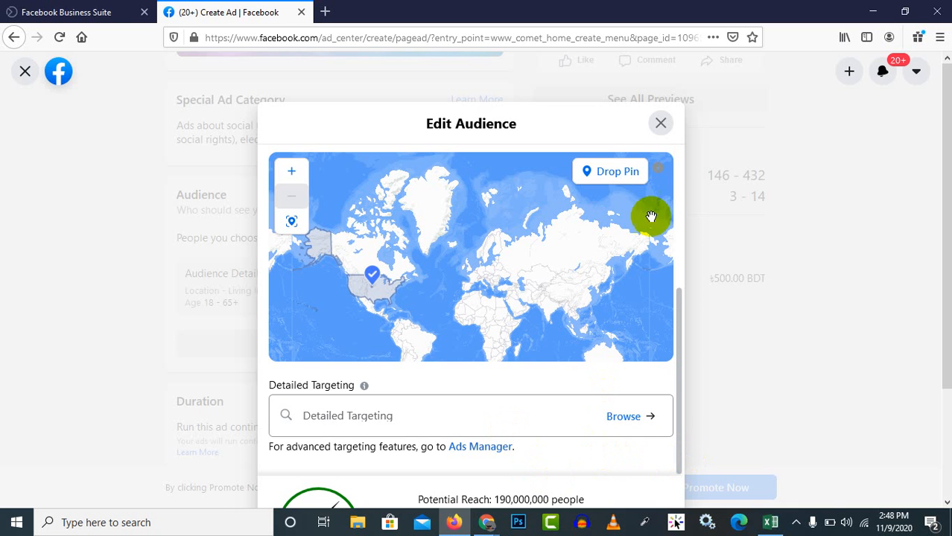
{"action": "left_click", "coordinate": [660, 127]}
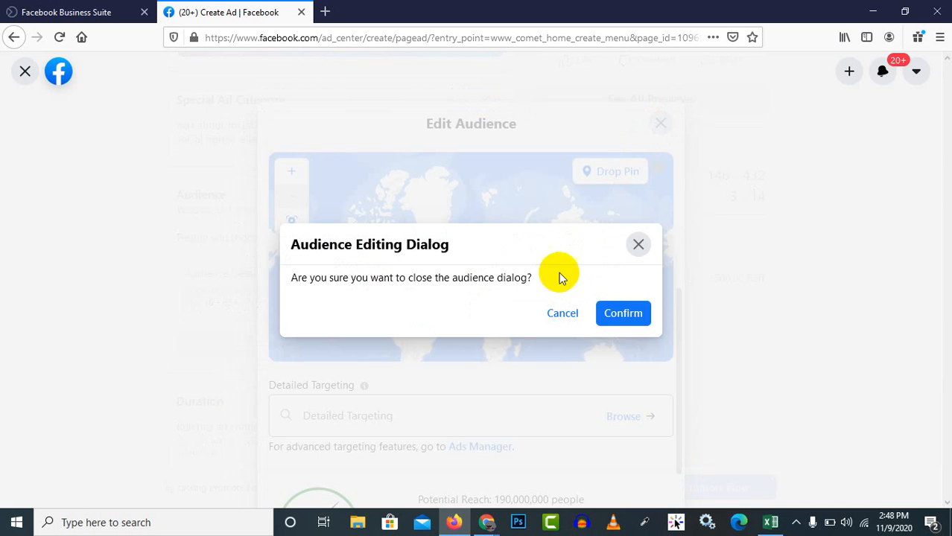
{"action": "left_click", "coordinate": [639, 248]}
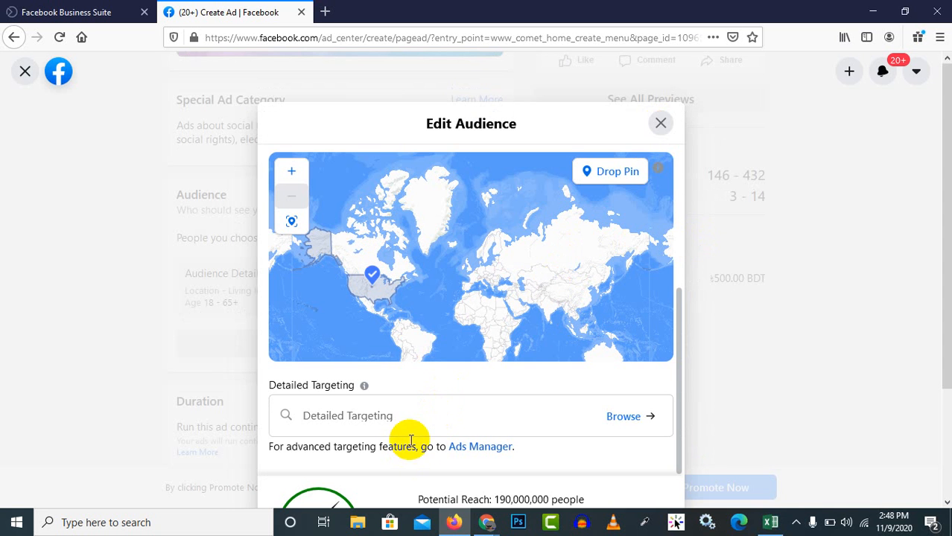
Search detailed targeting for "student" and add the Student interest to the audience.
{"action": "scroll", "coordinate": [532, 495], "scroll_direction": "down", "scroll_amount": 2}
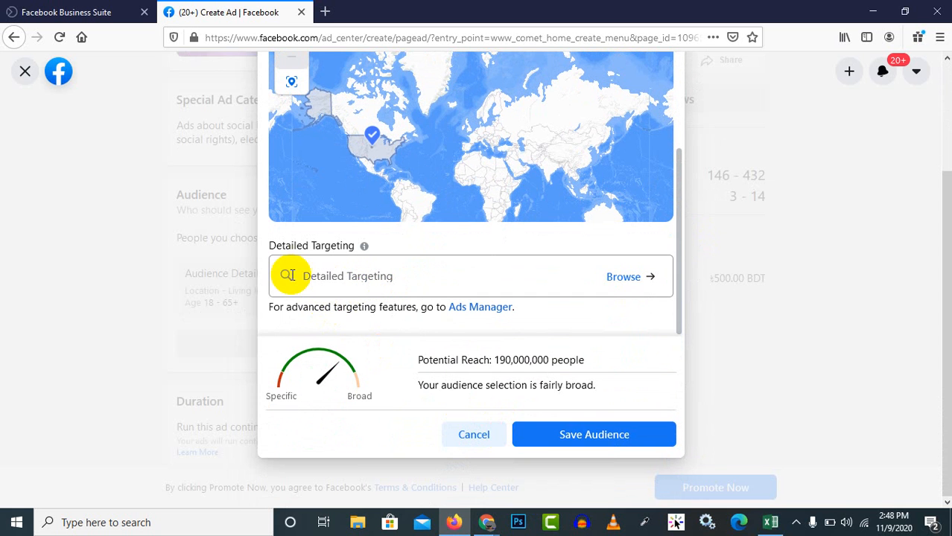
{"action": "left_click", "coordinate": [365, 277]}
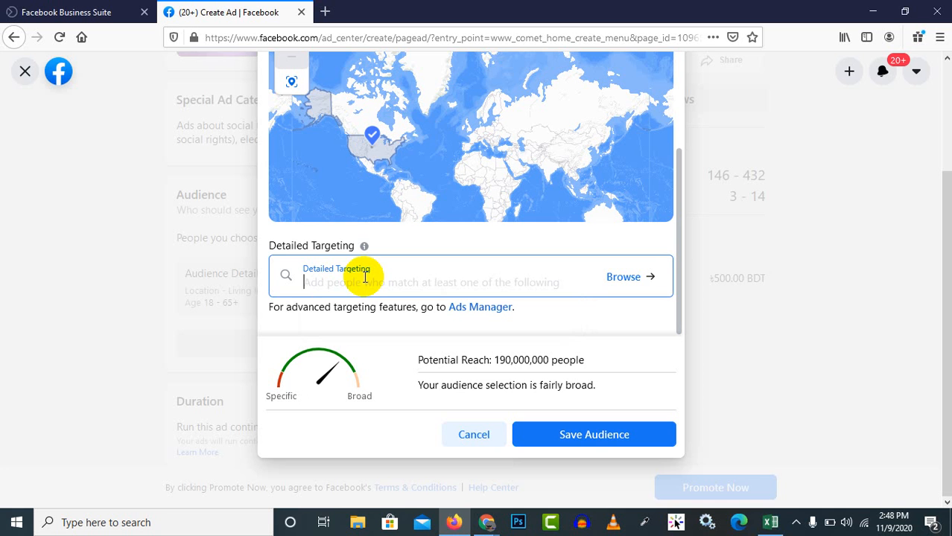
{"action": "type", "text": "s"}
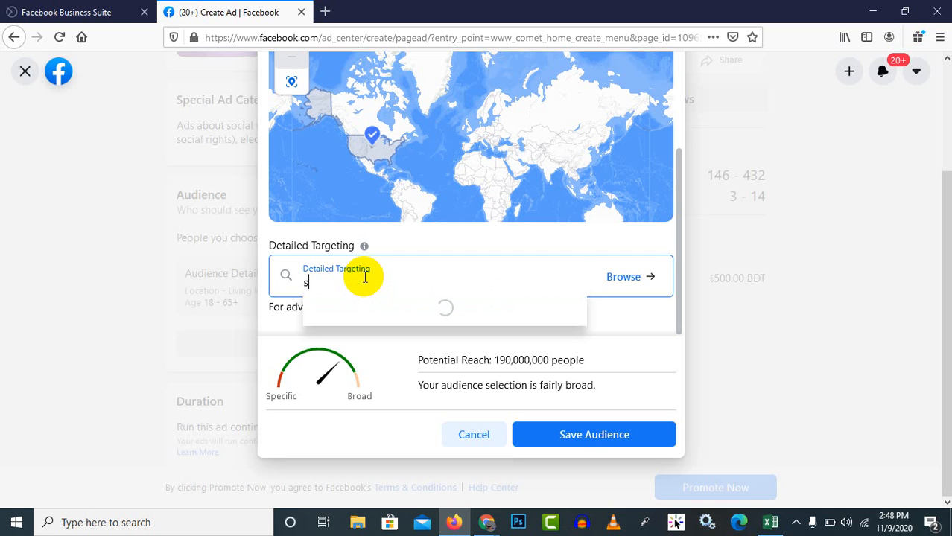
{"action": "type", "text": "tudent"}
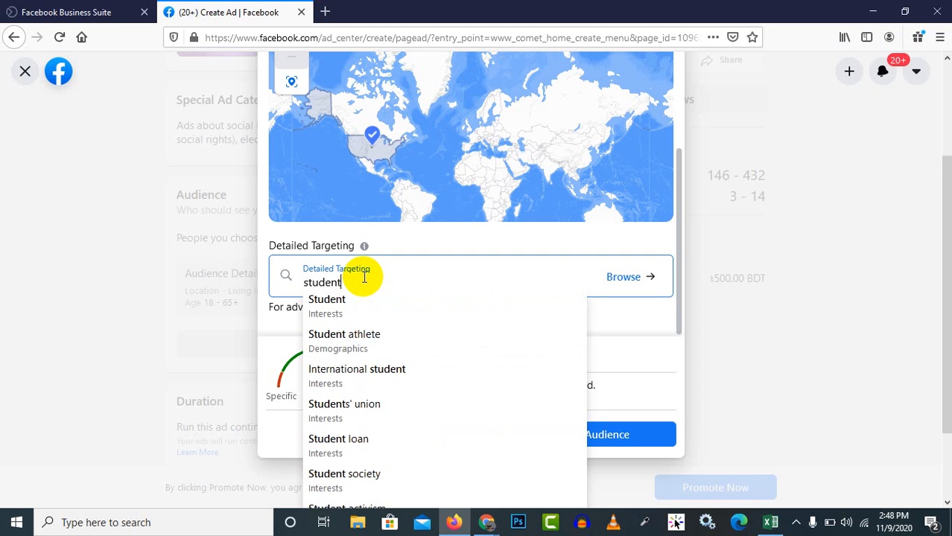
{"action": "left_click", "coordinate": [348, 305]}
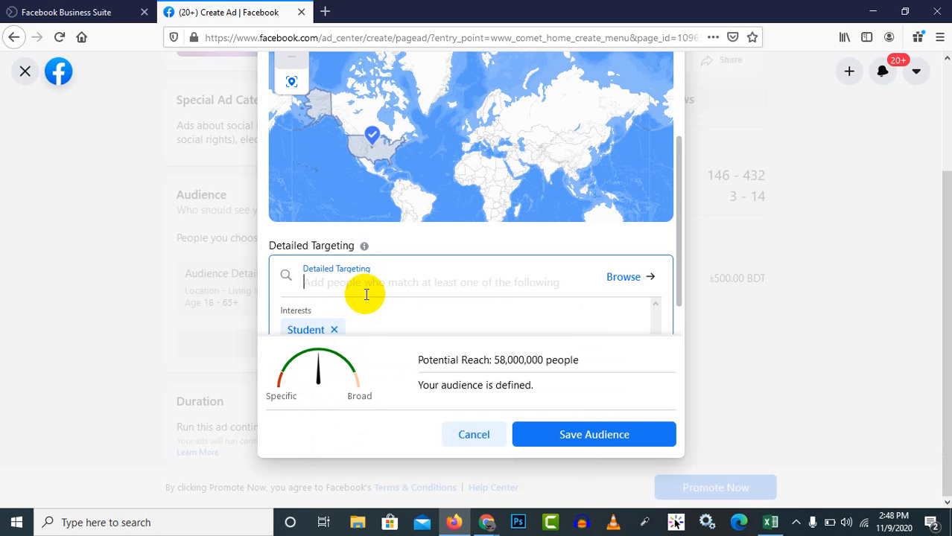
Search detailed targeting for "job" and add the New job demographic to the audience.
{"action": "type", "text": "job"}
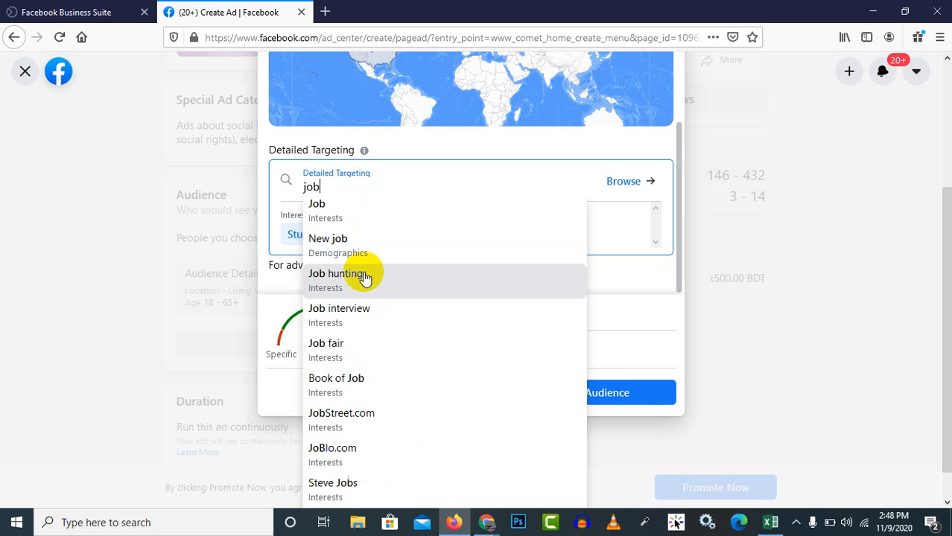
{"action": "left_click", "coordinate": [357, 242]}
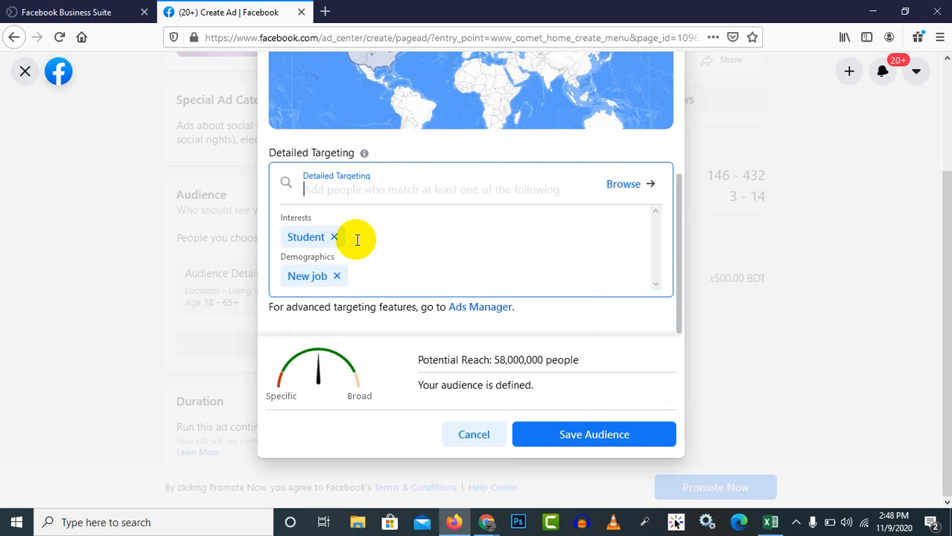
Search detailed targeting for "service" and add the Customer service interest to the audience.
{"action": "type", "text": "serv"}
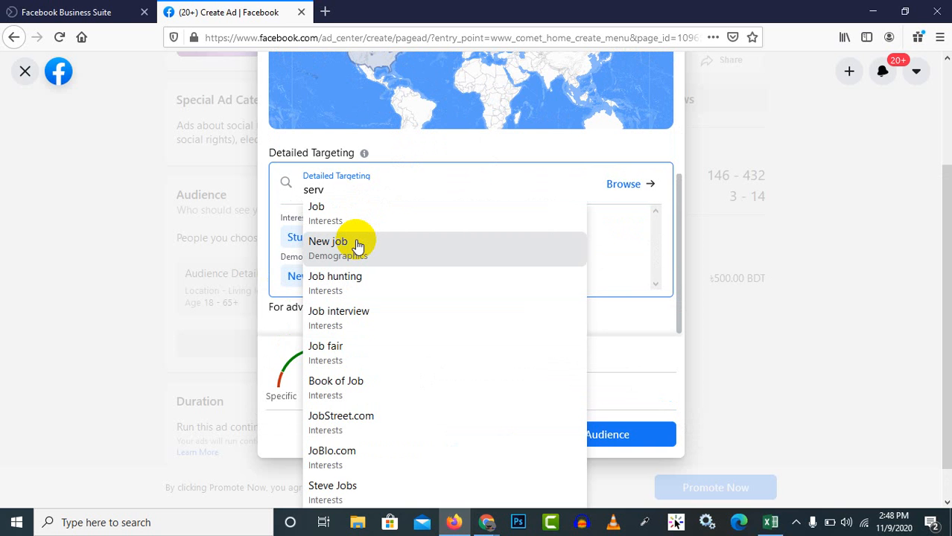
{"action": "type", "text": "ice"}
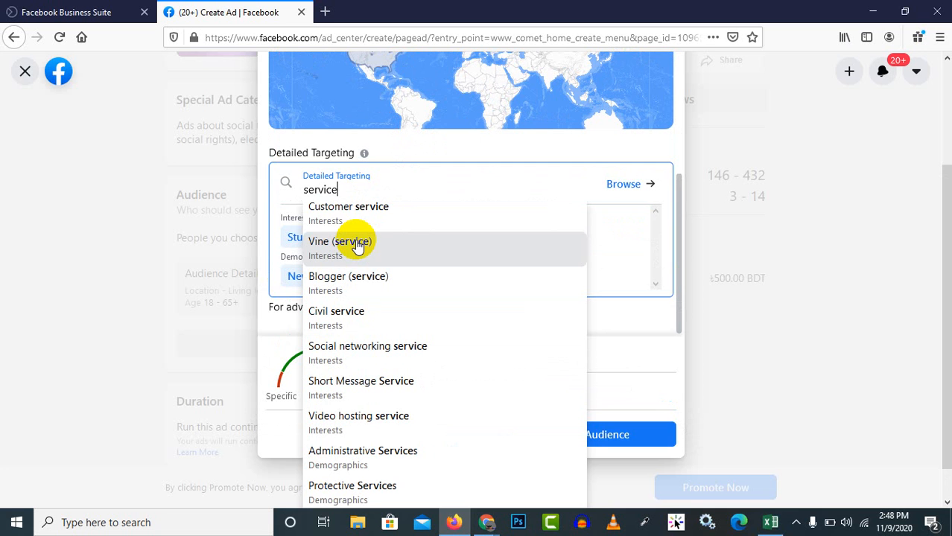
{"action": "left_click", "coordinate": [393, 212]}
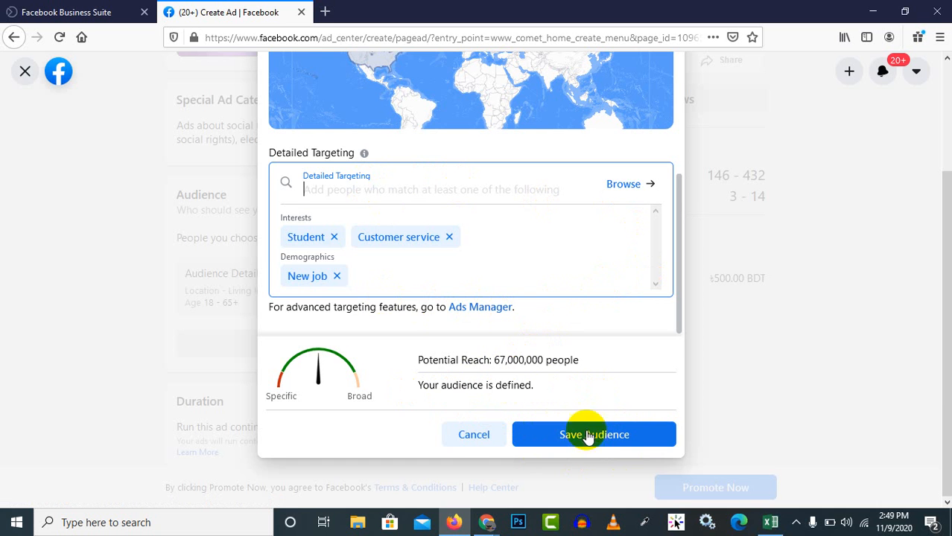
Open Ads Manager from the audience editor's advanced targeting link and view its new page.
{"action": "scroll", "coordinate": [566, 349], "scroll_direction": "up", "scroll_amount": 2}
{"action": "scroll", "coordinate": [563, 351], "scroll_direction": "up", "scroll_amount": 1}
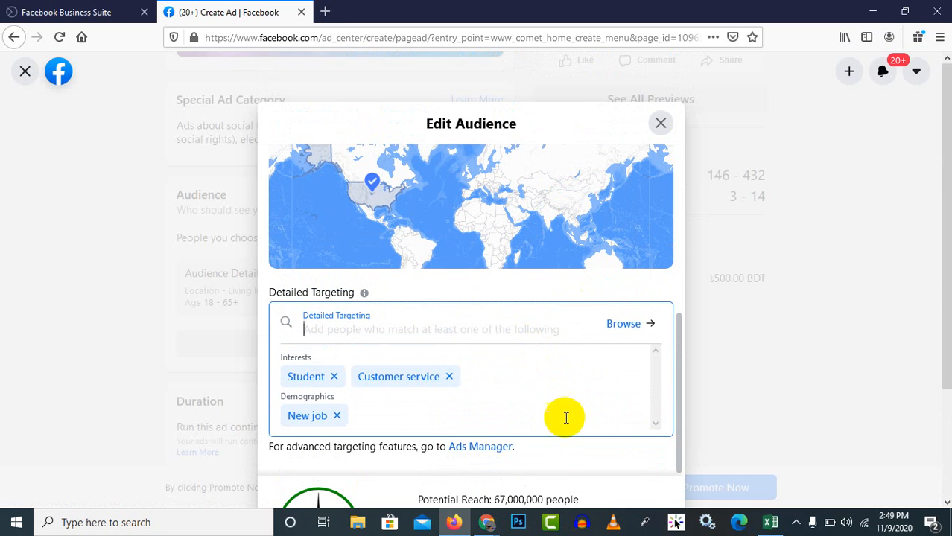
{"action": "left_click", "coordinate": [482, 447]}
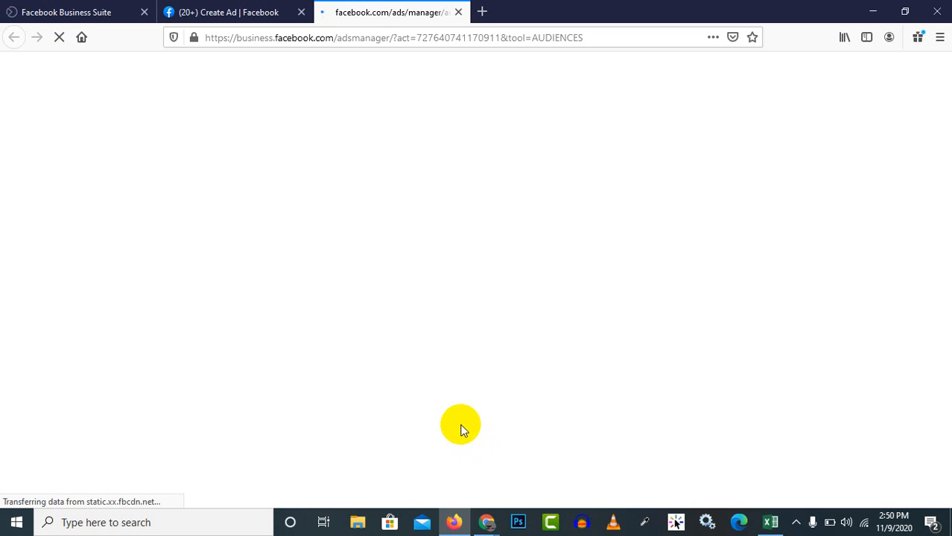
{"action": "left_click", "coordinate": [216, 12]}
{"action": "left_click", "coordinate": [379, 11]}
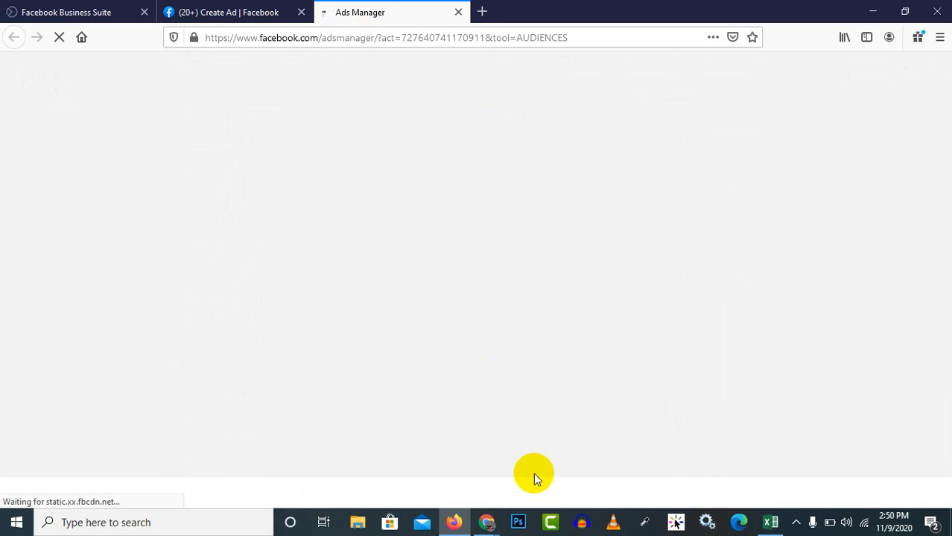
Switch to the Google Meet call in Chrome, admit the waiting participant, and return to Firefox.
{"action": "mouse_move", "coordinate": [486, 524]}
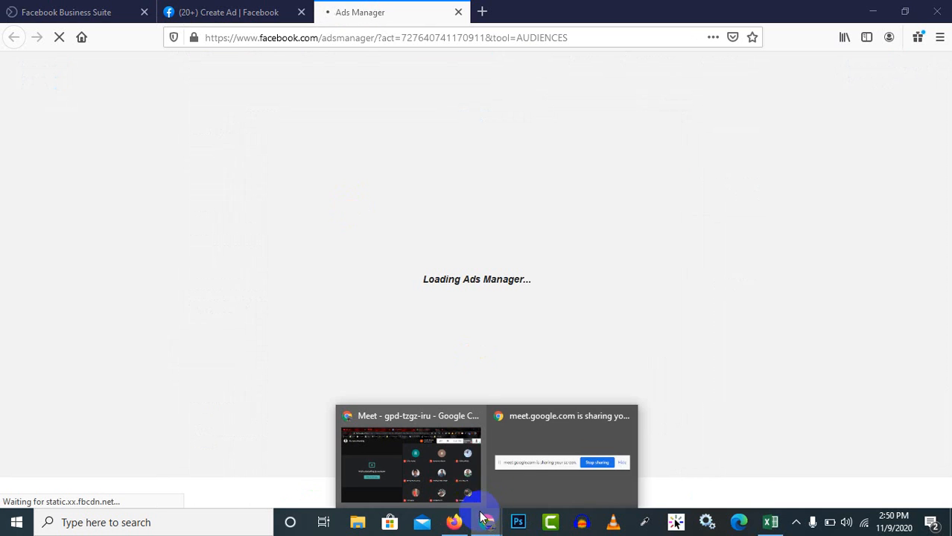
{"action": "left_click", "coordinate": [438, 451]}
{"action": "left_click", "coordinate": [575, 205]}
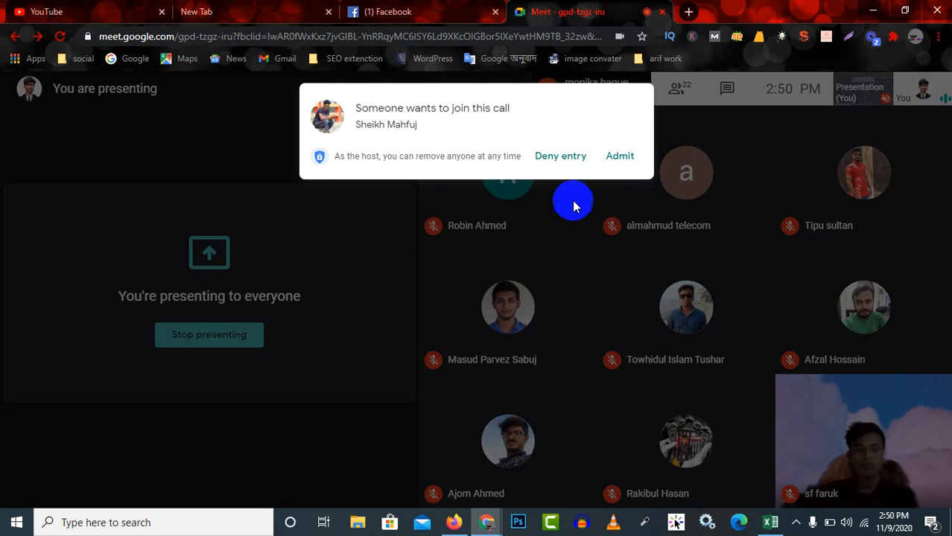
{"action": "left_click", "coordinate": [619, 156]}
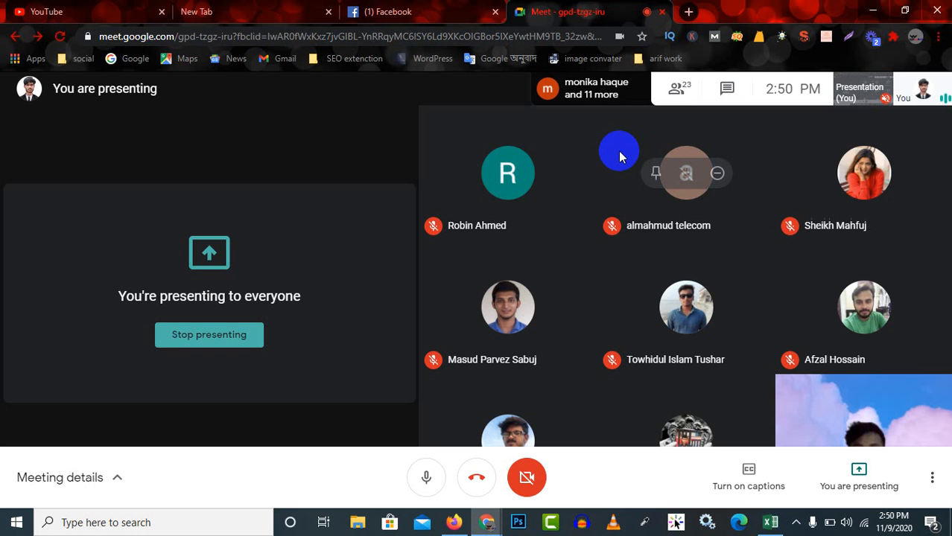
{"action": "left_click", "coordinate": [454, 522]}
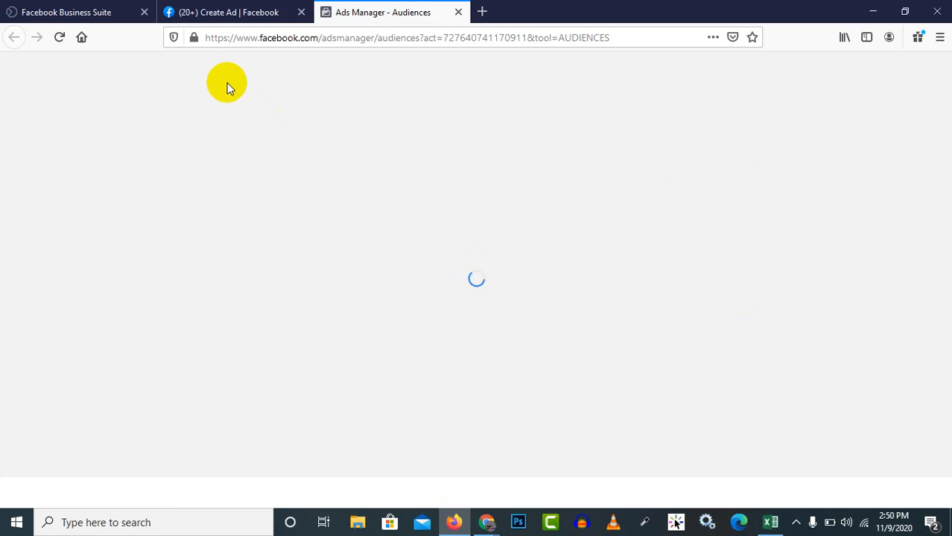
Save the edited audience on the Create Ad page and check the Ads Manager audiences page.
{"action": "left_click", "coordinate": [227, 11]}
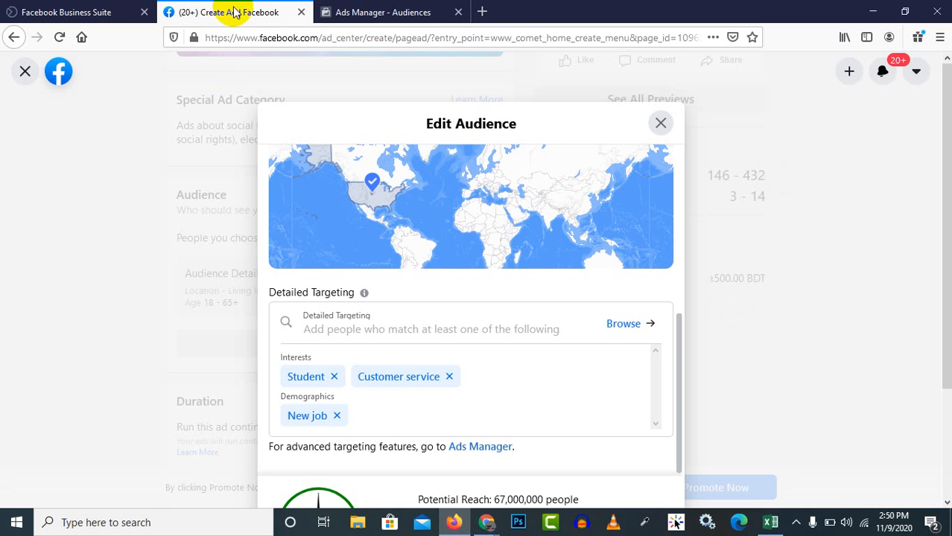
{"action": "scroll", "coordinate": [525, 495], "scroll_direction": "down", "scroll_amount": 3}
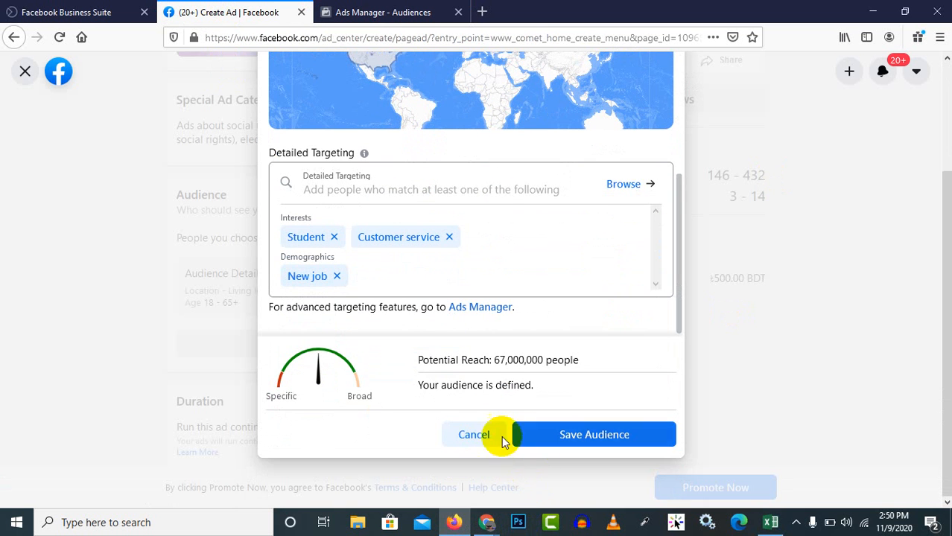
{"action": "left_click", "coordinate": [609, 435]}
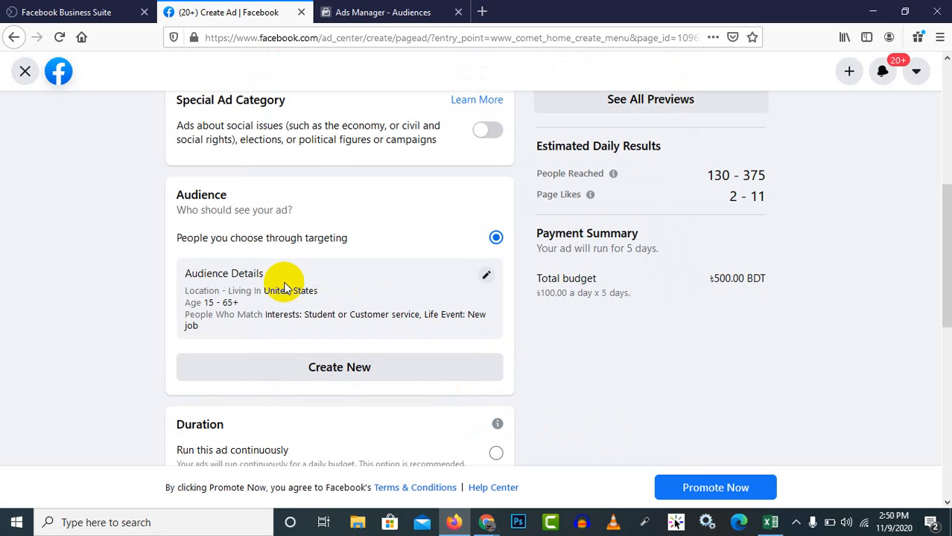
{"action": "left_click", "coordinate": [379, 12]}
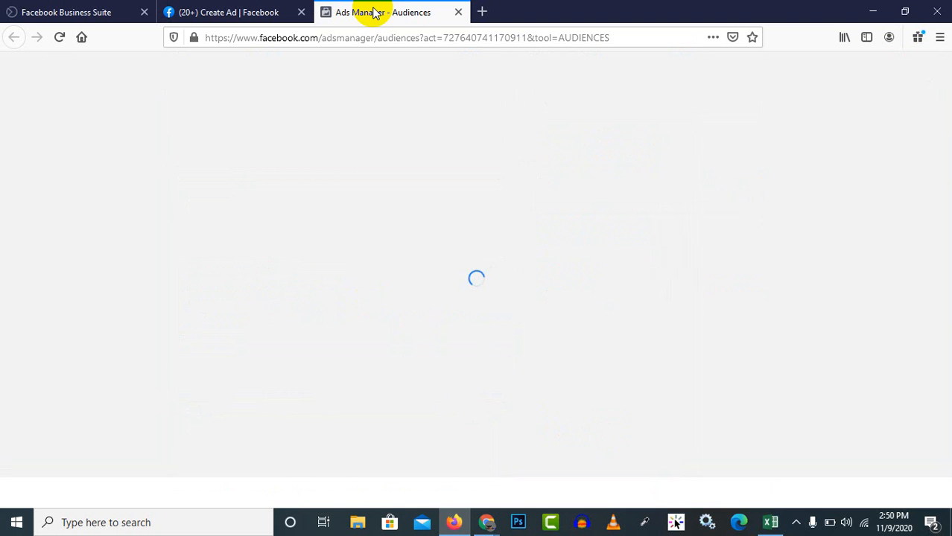
{"action": "left_click", "coordinate": [230, 12]}
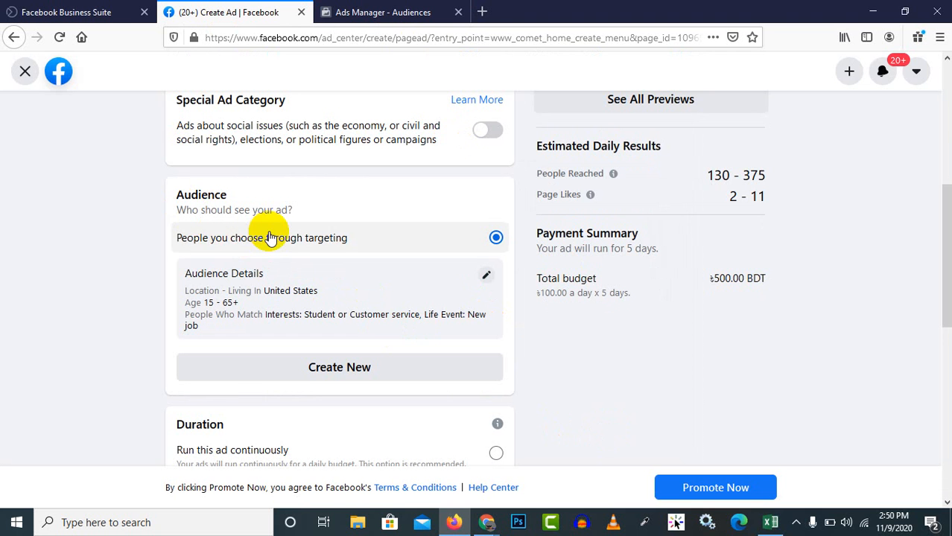
Look at the video options for the ad creative's media and close the media browser without choosing anything.
{"action": "scroll", "coordinate": [266, 238], "scroll_direction": "up", "scroll_amount": 2}
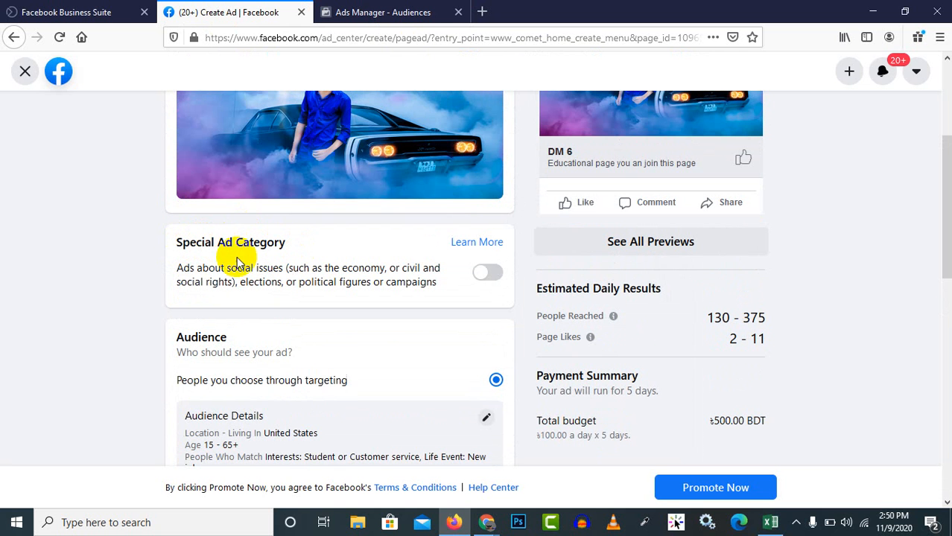
{"action": "scroll", "coordinate": [224, 257], "scroll_direction": "up", "scroll_amount": 2}
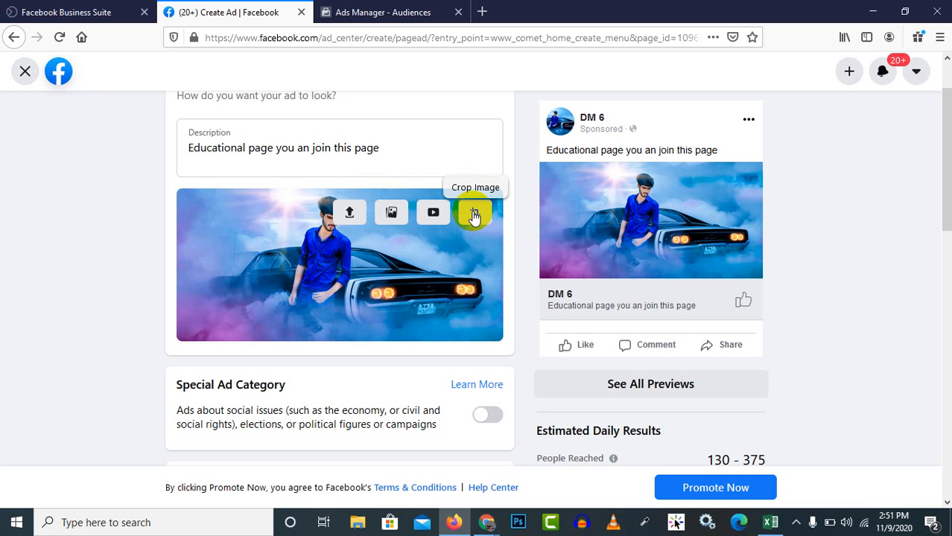
{"action": "left_click", "coordinate": [432, 213]}
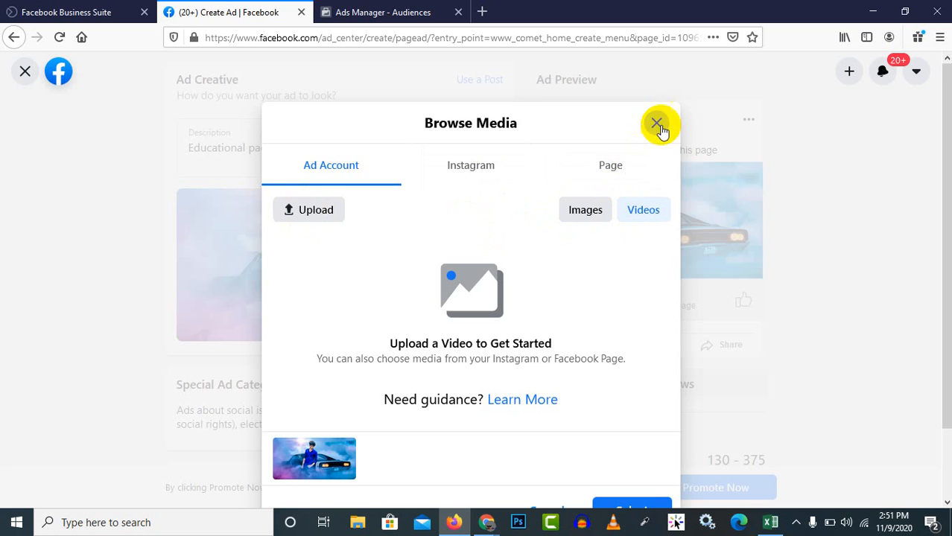
{"action": "left_click", "coordinate": [657, 123]}
Turn on the Special Ad Category option for social issues, elections or politics and read its authorization requirements.
{"action": "scroll", "coordinate": [301, 365], "scroll_direction": "down", "scroll_amount": 2}
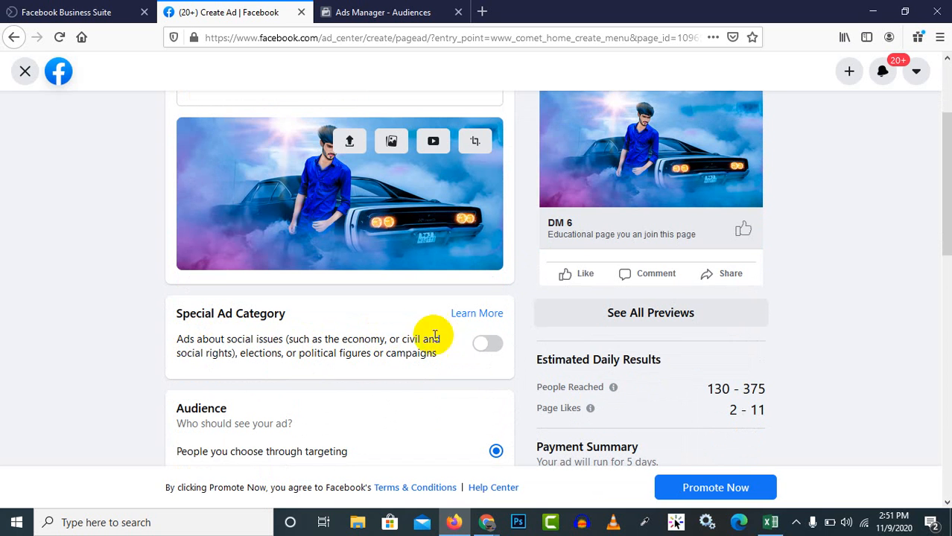
{"action": "left_click", "coordinate": [482, 347]}
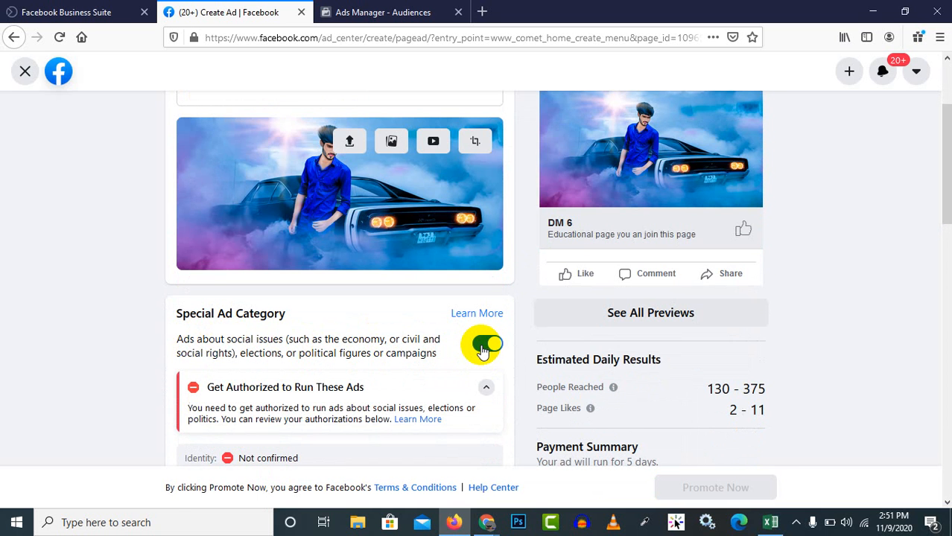
{"action": "scroll", "coordinate": [388, 350], "scroll_direction": "down", "scroll_amount": 1}
{"action": "scroll", "coordinate": [354, 362], "scroll_direction": "down", "scroll_amount": 2}
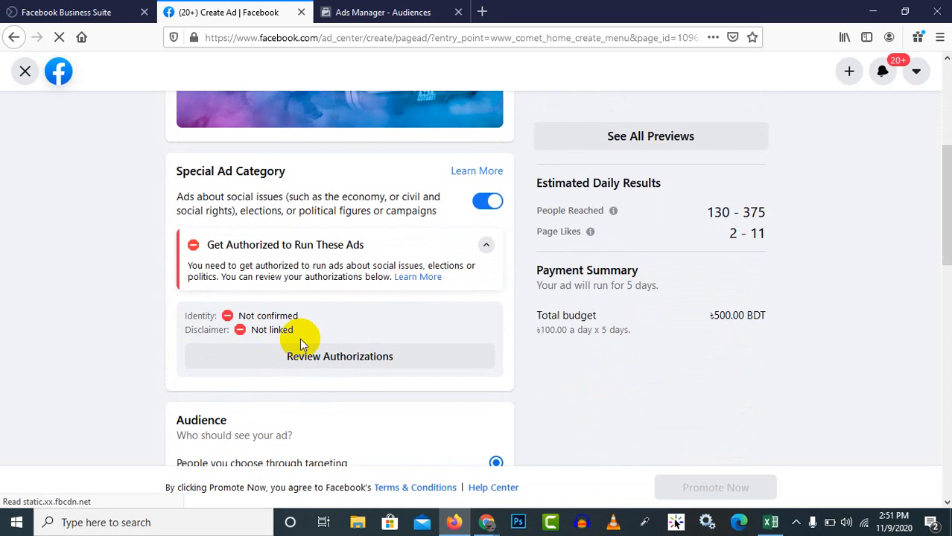
{"action": "scroll", "coordinate": [346, 368], "scroll_direction": "down", "scroll_amount": 2}
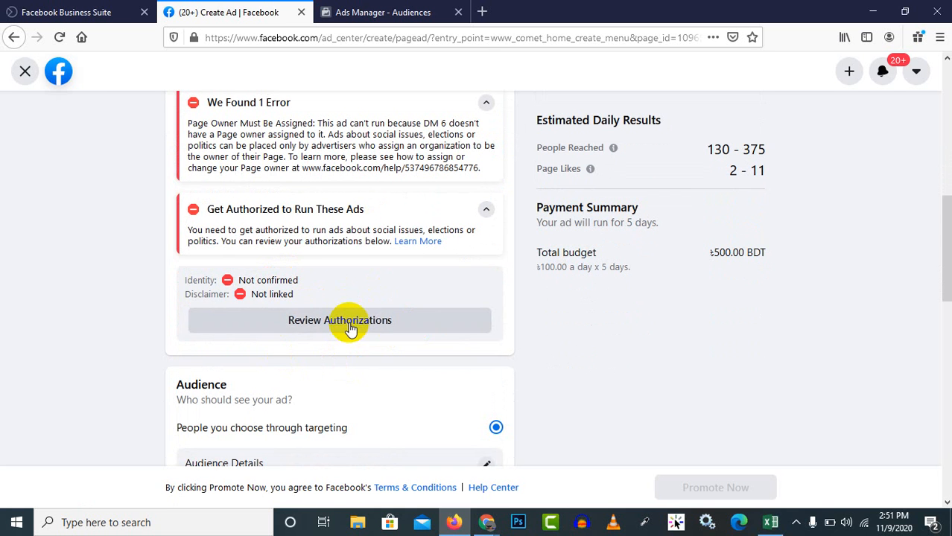
Review the authorizations for social issue ads and turn the Special Ad Category option off.
{"action": "left_click", "coordinate": [351, 326]}
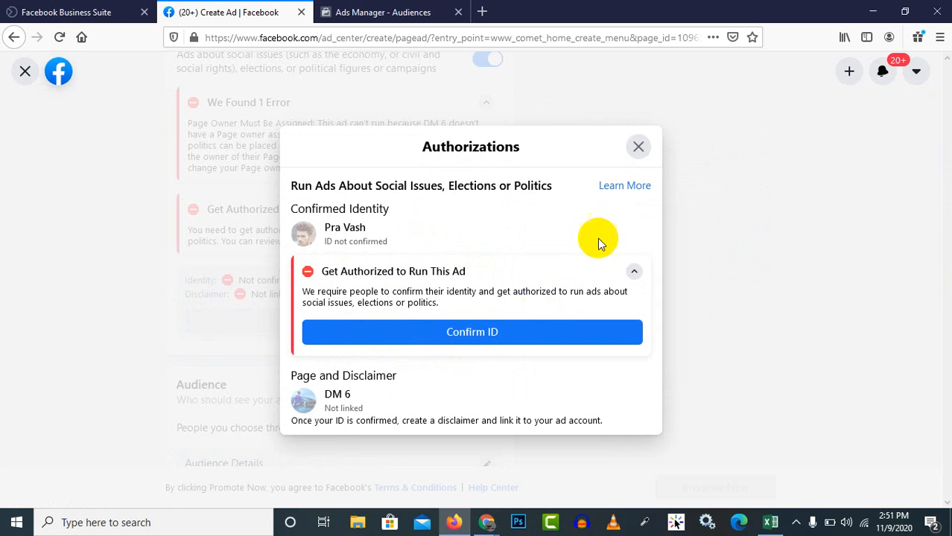
{"action": "left_click", "coordinate": [638, 147]}
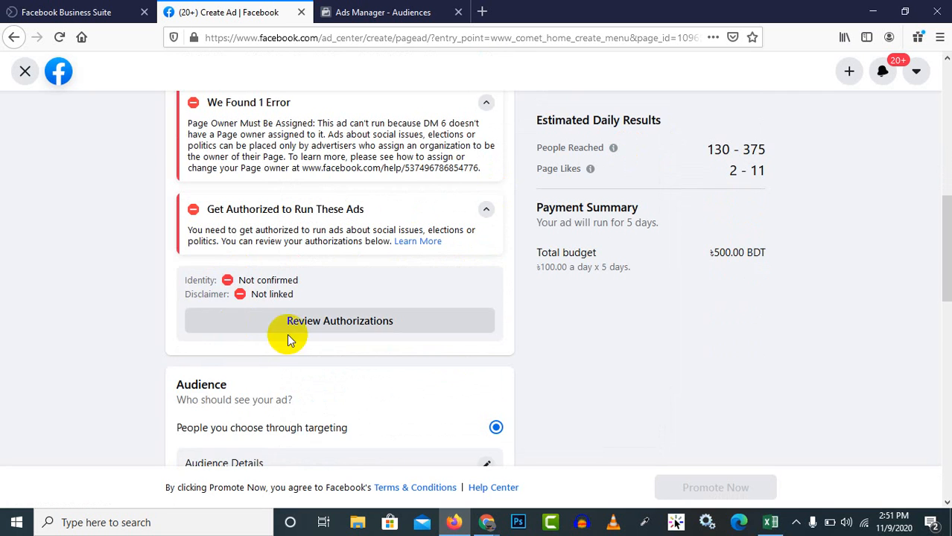
{"action": "scroll", "coordinate": [336, 298], "scroll_direction": "up", "scroll_amount": 2}
{"action": "left_click", "coordinate": [485, 205]}
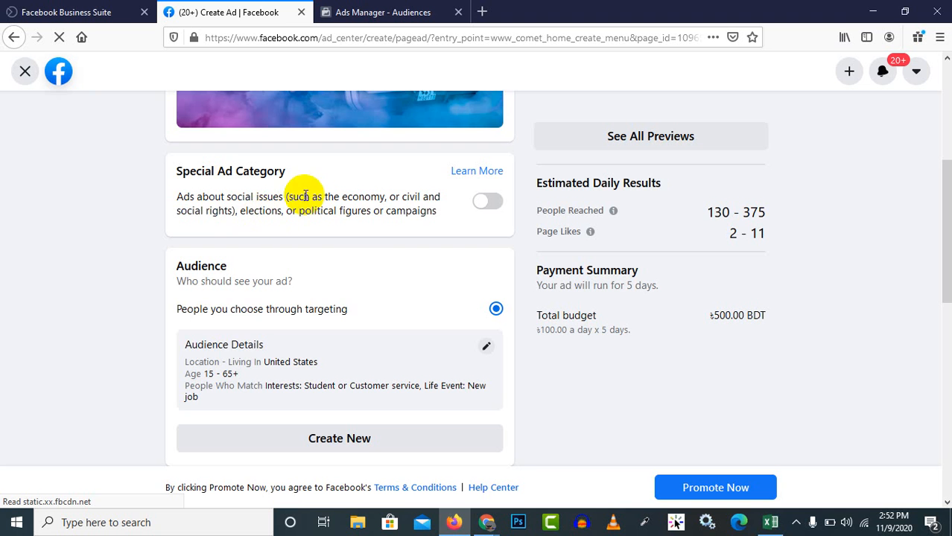
Examine the saved audience details and the ad's duration settings, highlighting the Audience Details and Duration headings.
{"action": "scroll", "coordinate": [340, 298], "scroll_direction": "down", "scroll_amount": 3}
{"action": "scroll", "coordinate": [336, 276], "scroll_direction": "down", "scroll_amount": 1}
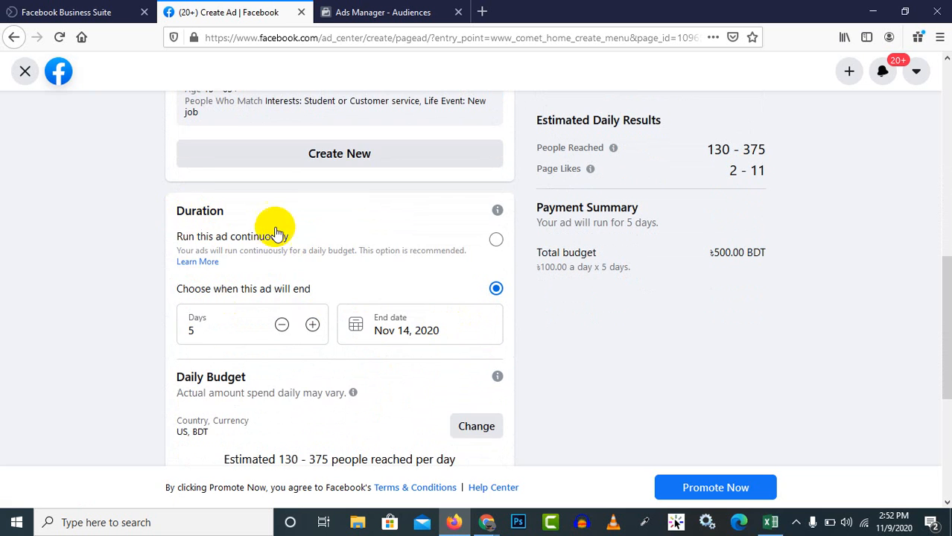
{"action": "scroll", "coordinate": [287, 228], "scroll_direction": "up", "scroll_amount": 2}
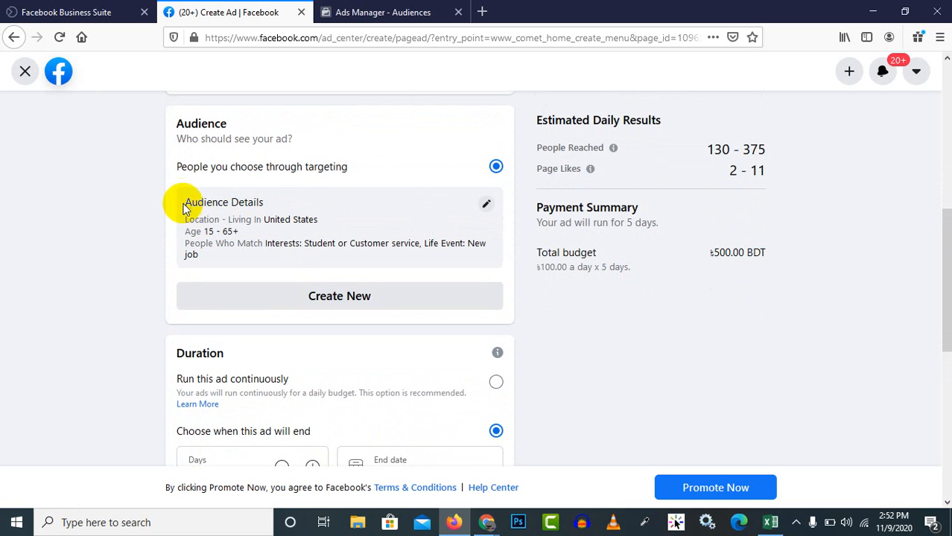
{"action": "left_click_drag", "start_coordinate": [182, 199], "coordinate": [296, 209]}
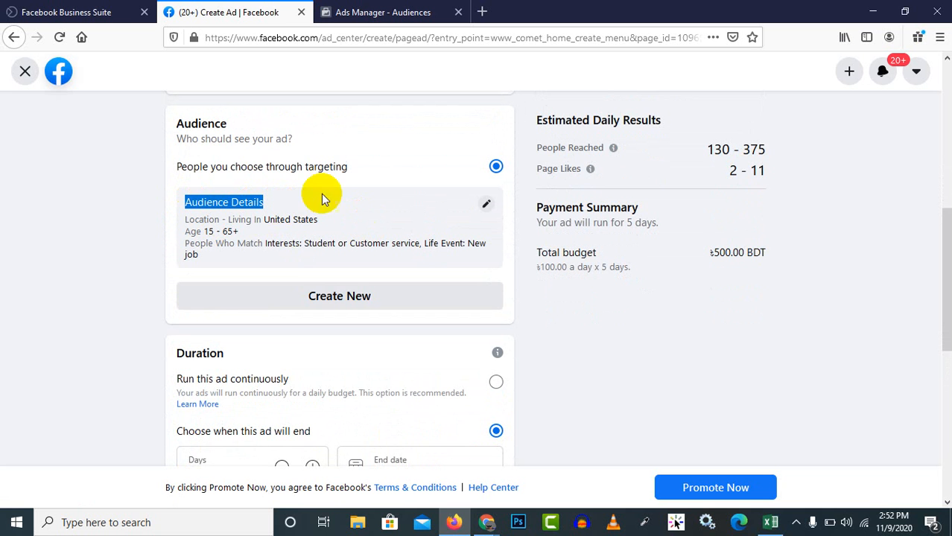
{"action": "left_click", "coordinate": [237, 200]}
{"action": "scroll", "coordinate": [312, 308], "scroll_direction": "down", "scroll_amount": 3}
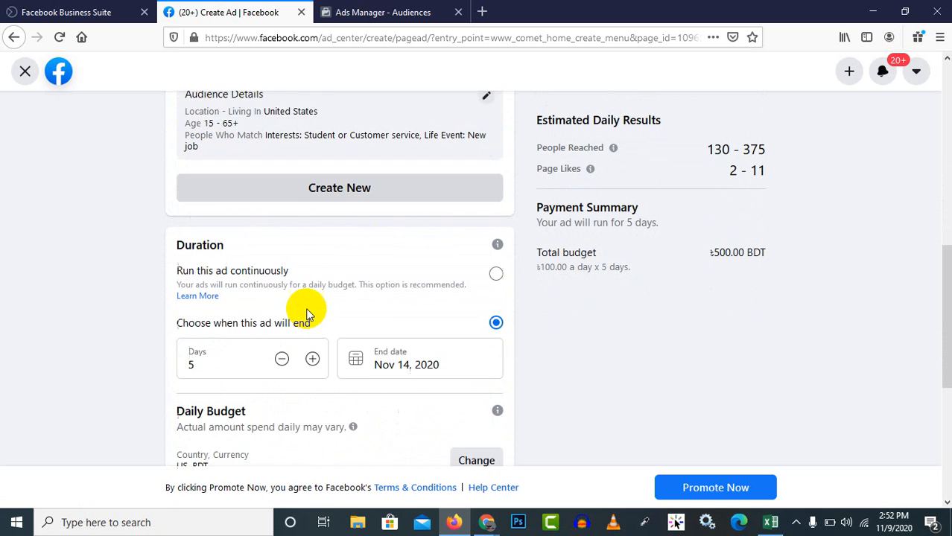
{"action": "scroll", "coordinate": [357, 171], "scroll_direction": "up", "scroll_amount": 2}
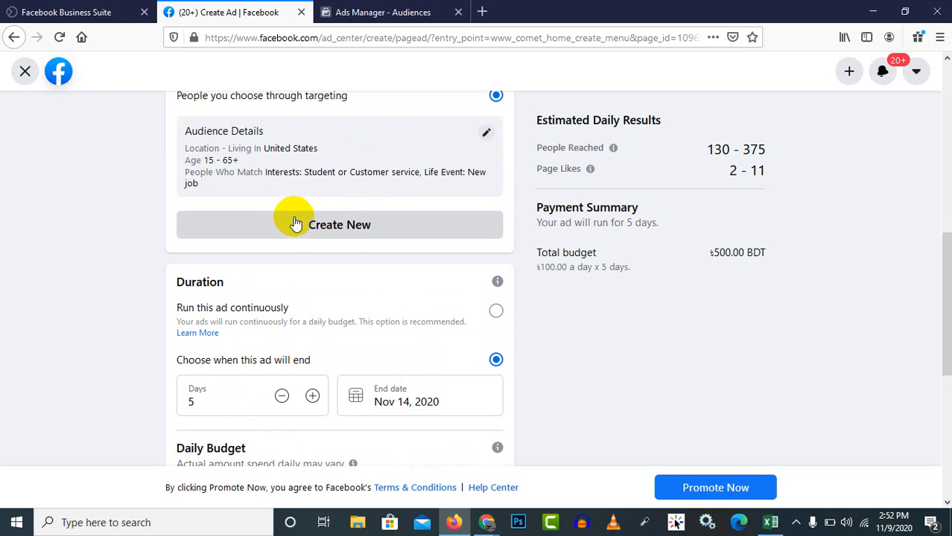
{"action": "scroll", "coordinate": [339, 230], "scroll_direction": "down", "scroll_amount": 3}
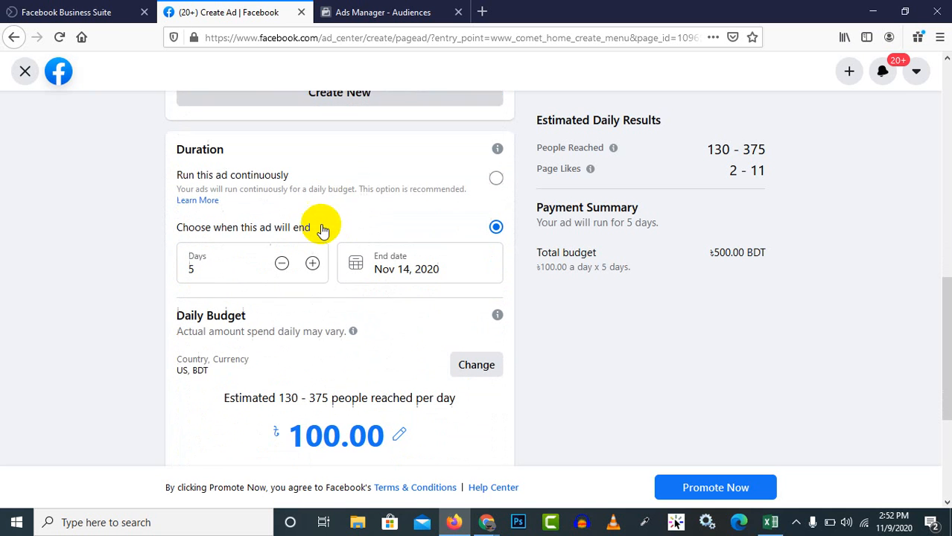
{"action": "left_click_drag", "start_coordinate": [176, 151], "coordinate": [233, 149]}
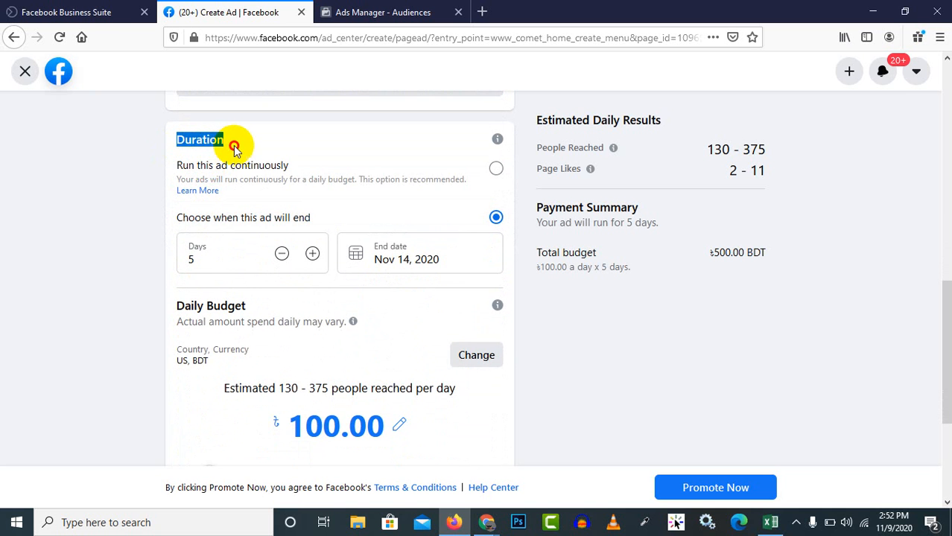
{"action": "left_click", "coordinate": [195, 135]}
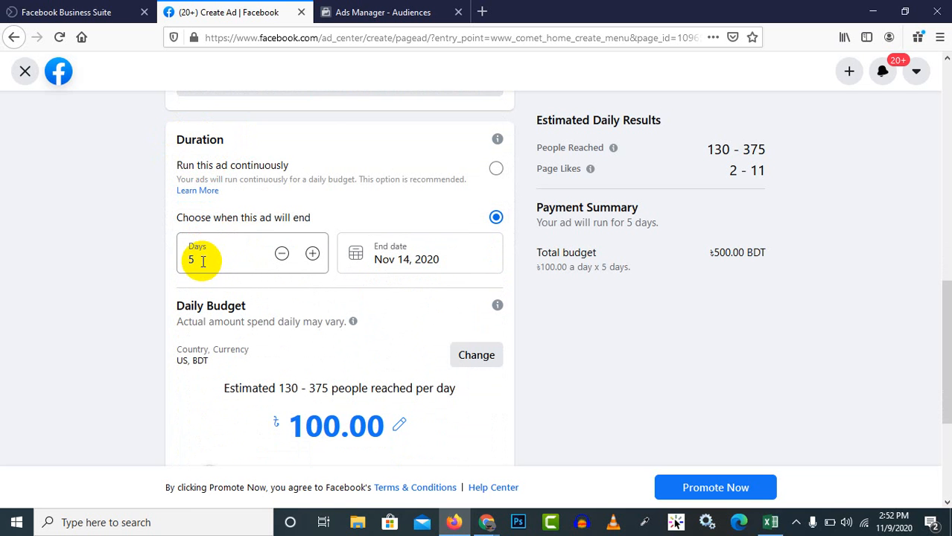
Increase the ad's duration to 9 days.
{"action": "scroll", "coordinate": [339, 417], "scroll_direction": "down", "scroll_amount": 2}
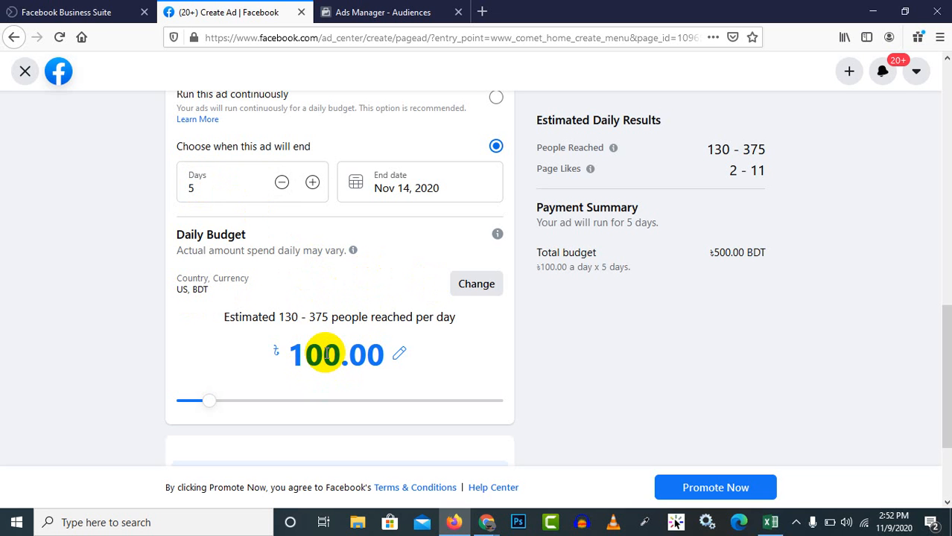
{"action": "left_click", "coordinate": [312, 183]}
{"action": "left_click", "coordinate": [313, 184]}
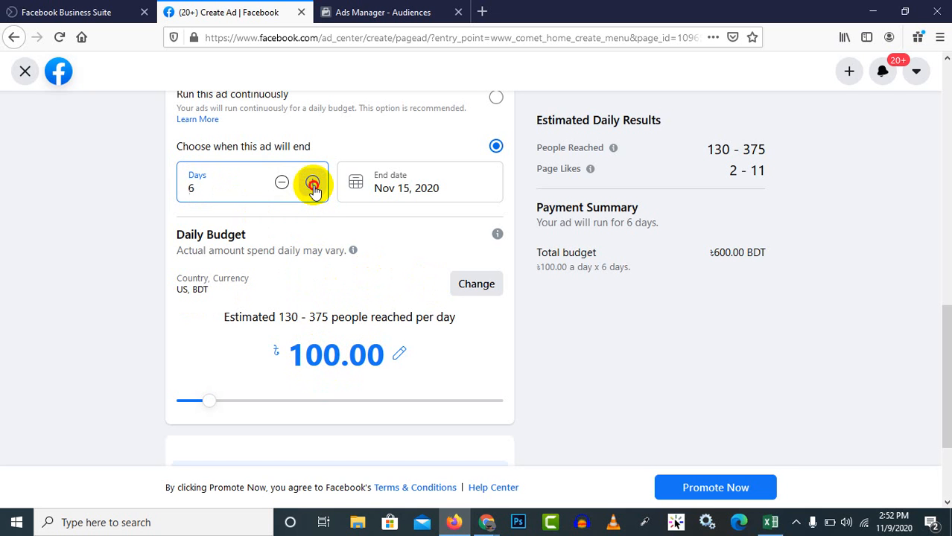
{"action": "left_click", "coordinate": [313, 183]}
{"action": "left_click", "coordinate": [313, 184]}
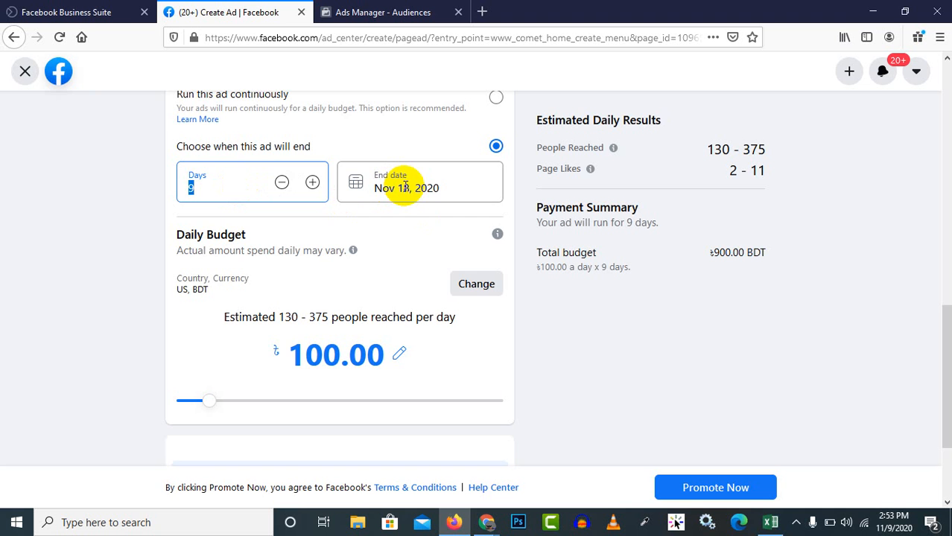
Examine the daily budget and payment method sections, and highlight the number of days in the duration settings.
{"action": "scroll", "coordinate": [374, 335], "scroll_direction": "up", "scroll_amount": 1}
{"action": "scroll", "coordinate": [365, 343], "scroll_direction": "down", "scroll_amount": 3}
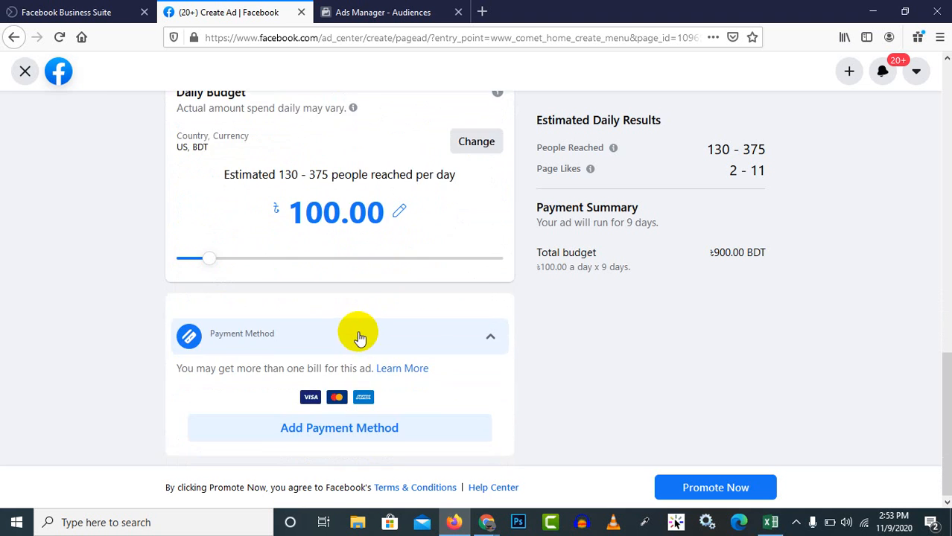
{"action": "scroll", "coordinate": [359, 339], "scroll_direction": "up", "scroll_amount": 2}
{"action": "double_click", "coordinate": [240, 192]}
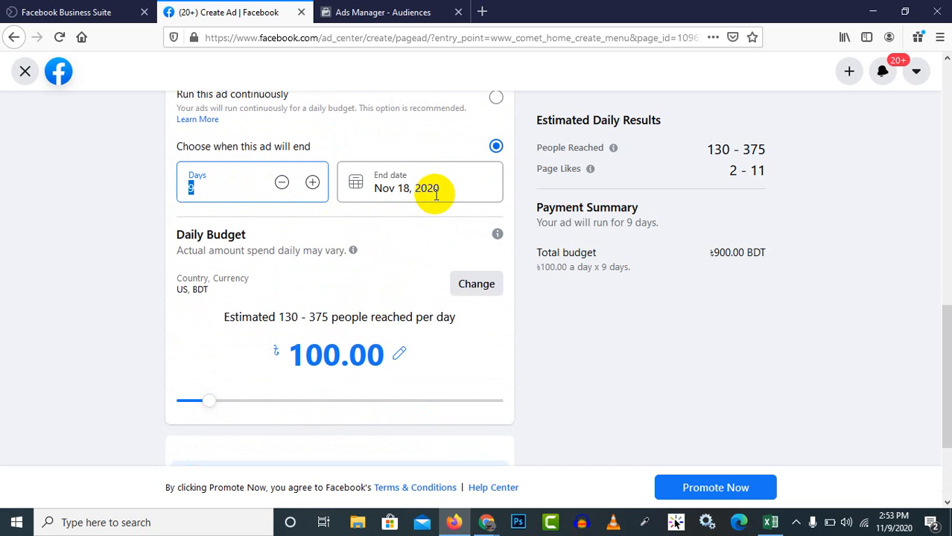
Set the ad's duration to 10 days.
{"action": "scroll", "coordinate": [373, 239], "scroll_direction": "down", "scroll_amount": 1}
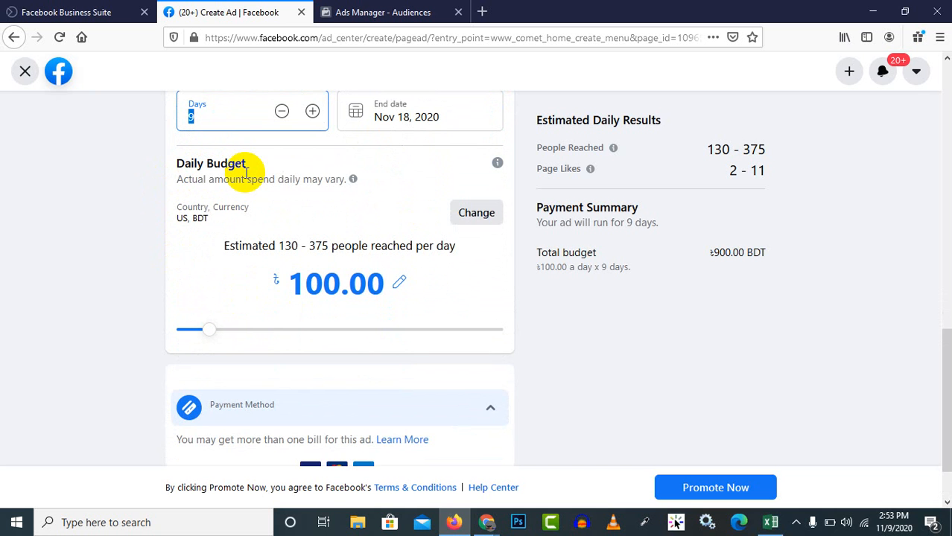
{"action": "scroll", "coordinate": [246, 171], "scroll_direction": "up", "scroll_amount": 2}
{"action": "type", "text": "10"}
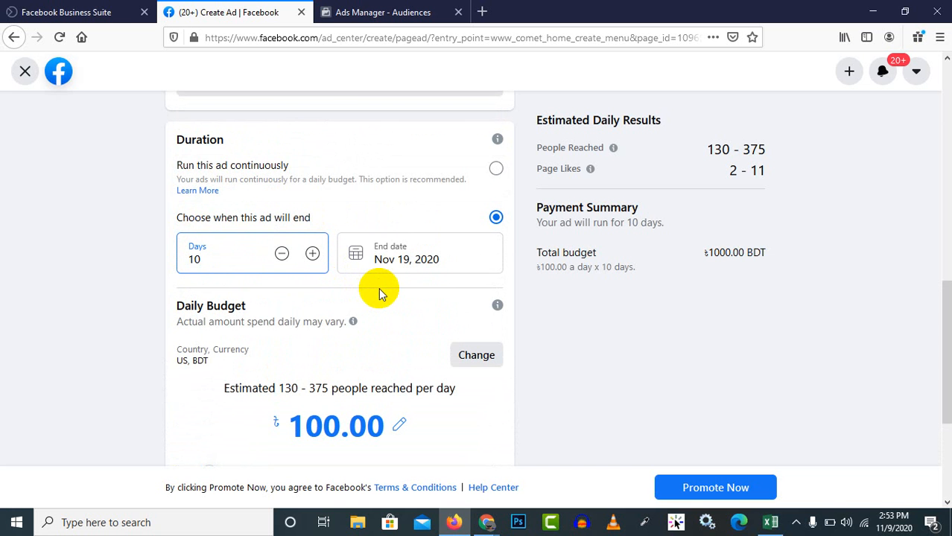
{"action": "scroll", "coordinate": [380, 293], "scroll_direction": "down", "scroll_amount": 2}
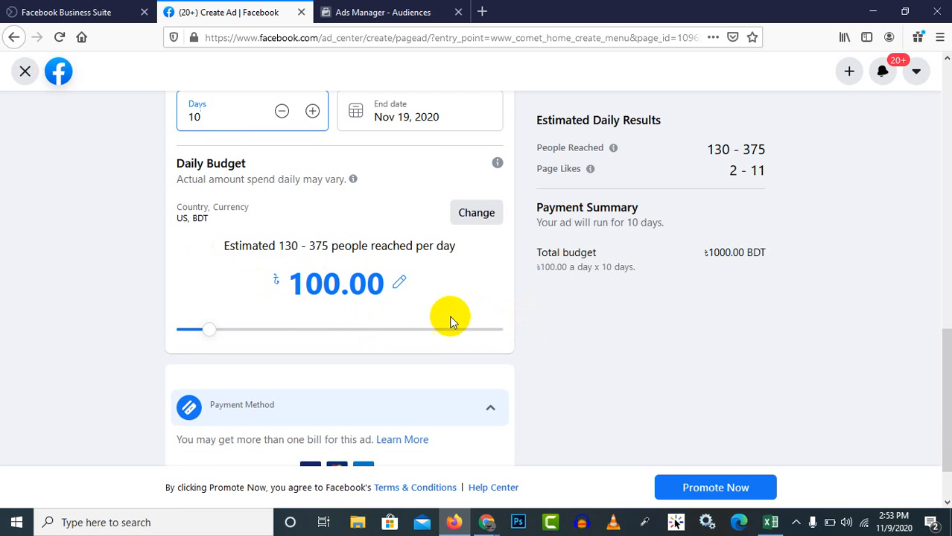
Open the ad's country and currency settings and look through the available countries.
{"action": "scroll", "coordinate": [231, 182], "scroll_direction": "up", "scroll_amount": 2}
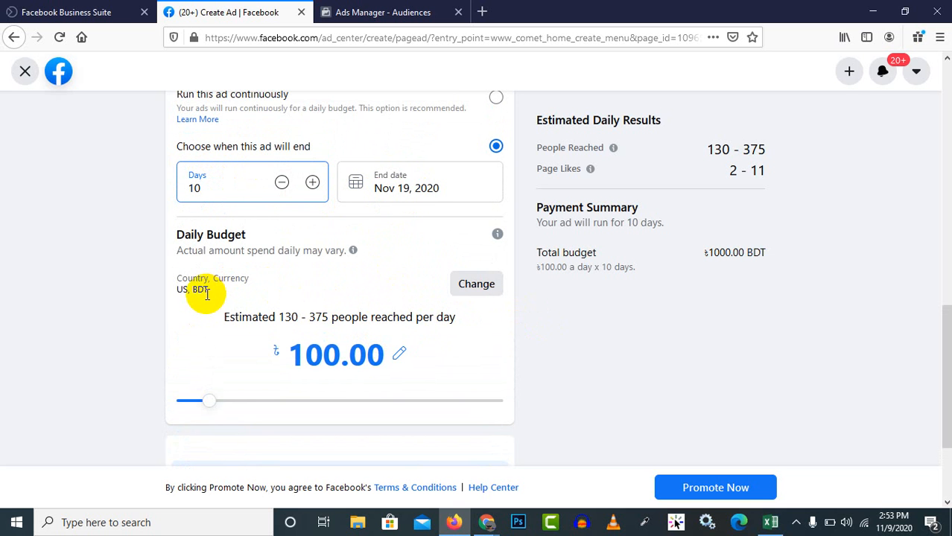
{"action": "left_click", "coordinate": [477, 290]}
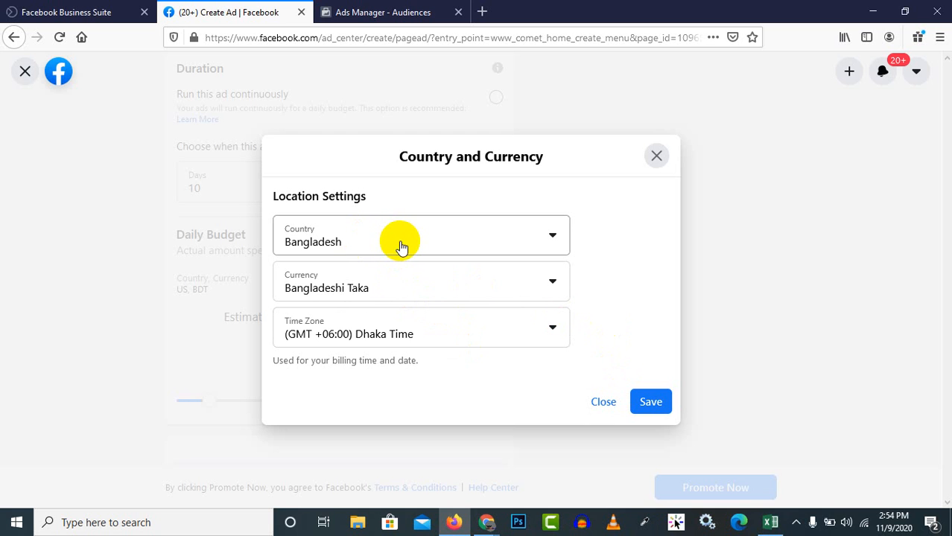
{"action": "left_click", "coordinate": [435, 246]}
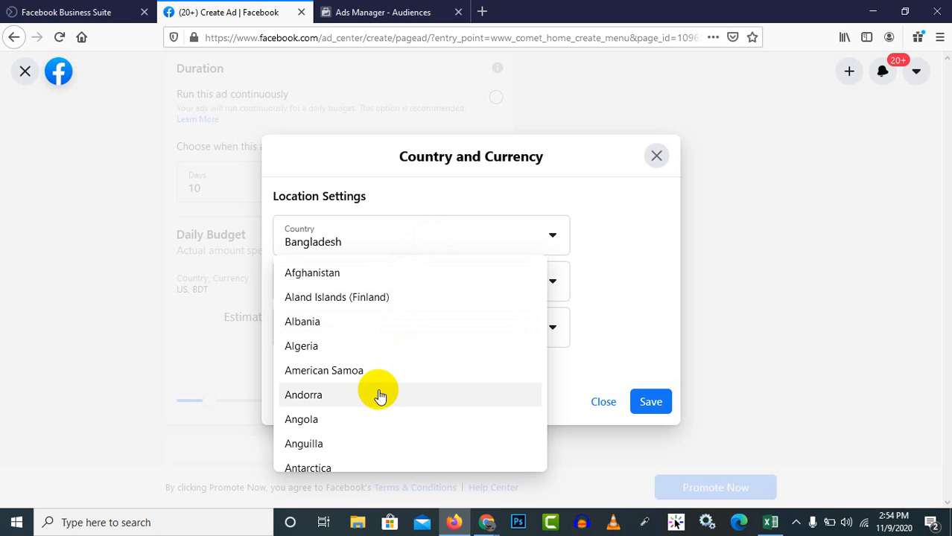
{"action": "scroll", "coordinate": [377, 328], "scroll_direction": "down", "scroll_amount": 10}
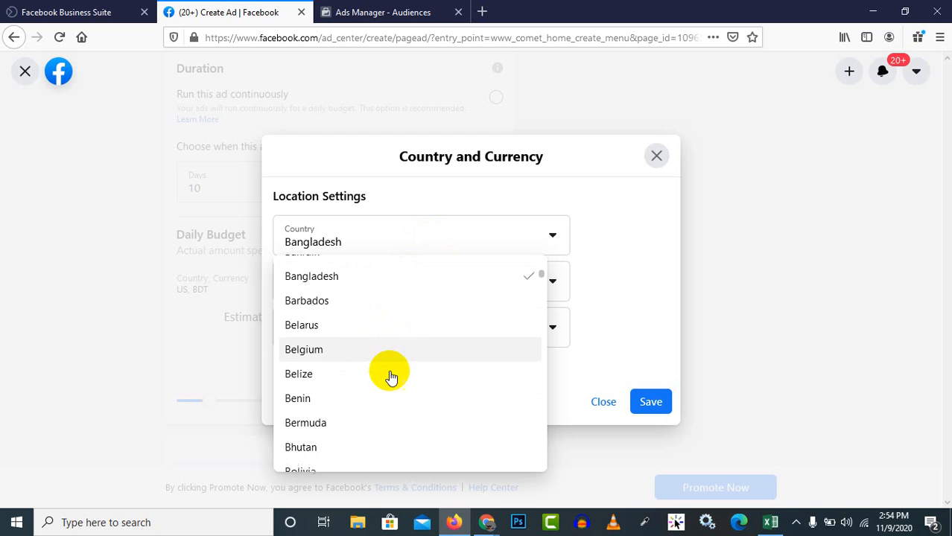
{"action": "scroll", "coordinate": [393, 393], "scroll_direction": "down", "scroll_amount": 12}
{"action": "scroll", "coordinate": [336, 383], "scroll_direction": "up", "scroll_amount": 14}
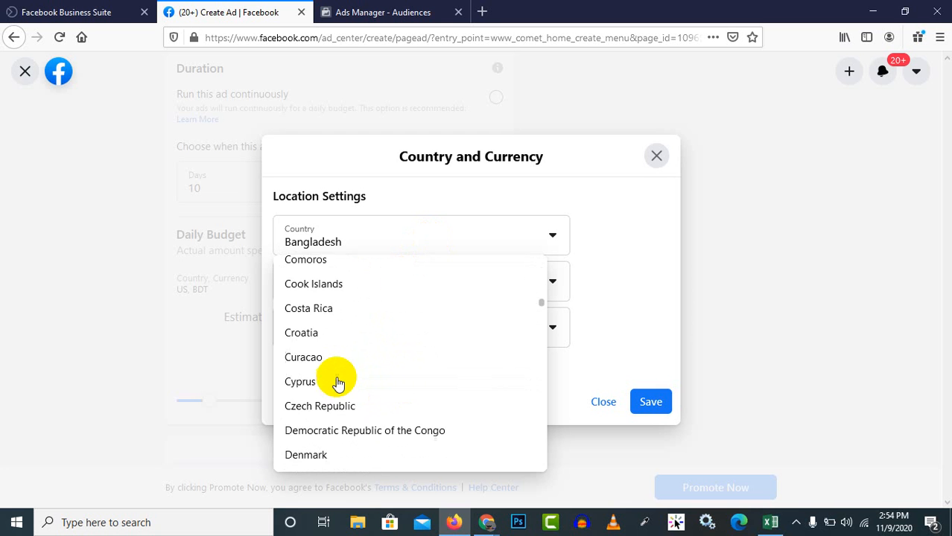
{"action": "scroll", "coordinate": [379, 350], "scroll_direction": "up", "scroll_amount": 9}
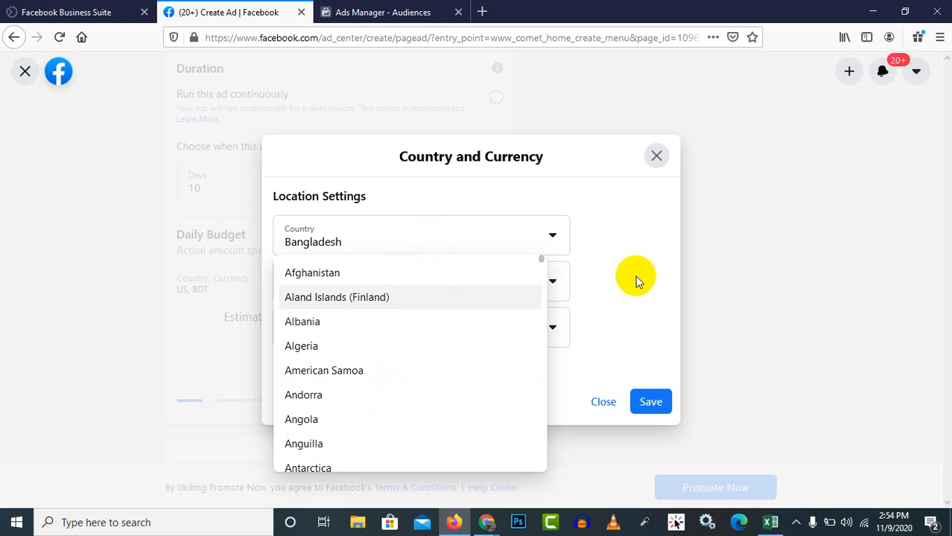
{"action": "left_click", "coordinate": [607, 283]}
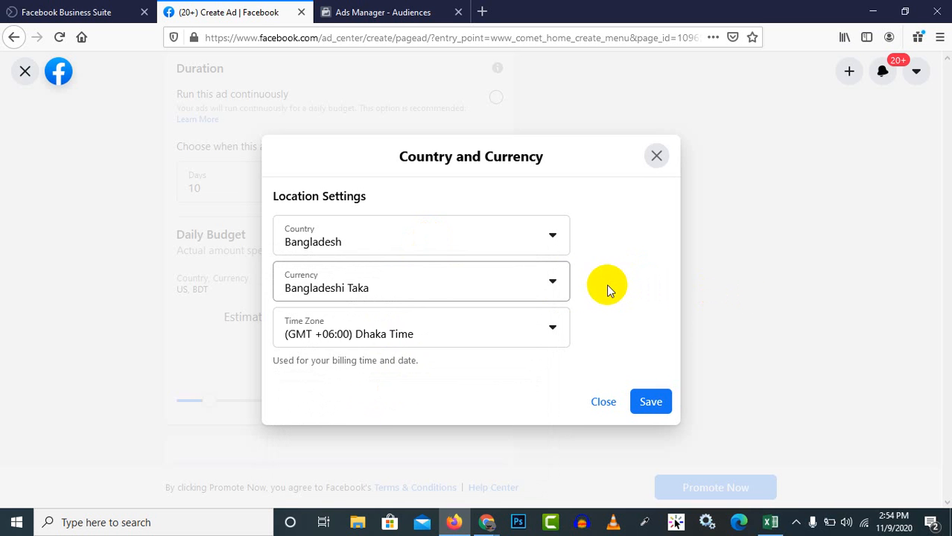
Look through the available billing currencies without choosing a different one.
{"action": "left_click", "coordinate": [375, 283]}
{"action": "scroll", "coordinate": [391, 434], "scroll_direction": "down", "scroll_amount": 12}
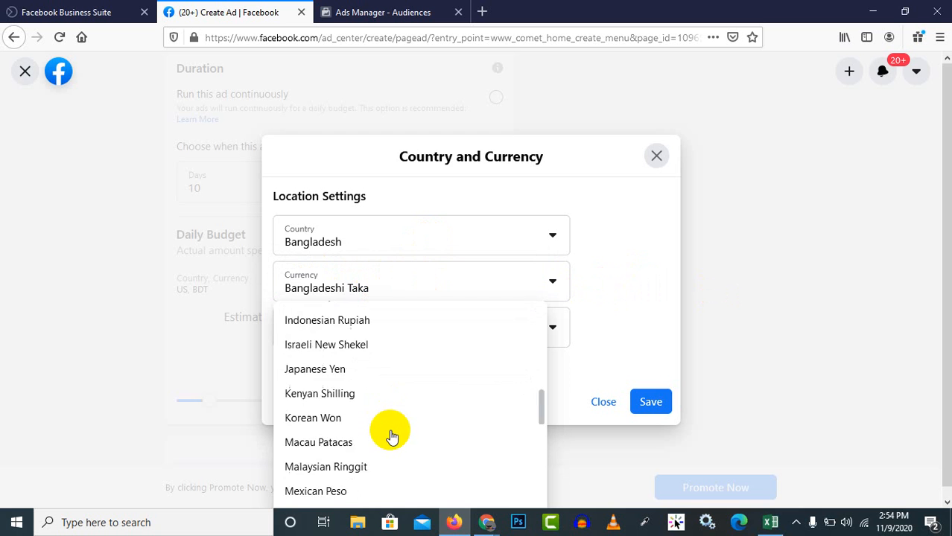
{"action": "scroll", "coordinate": [395, 447], "scroll_direction": "up", "scroll_amount": 12}
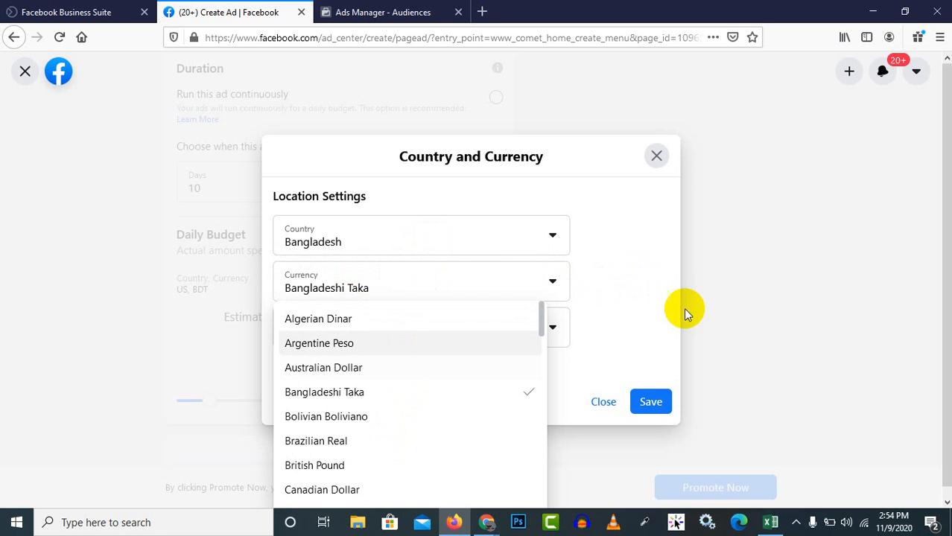
{"action": "left_click", "coordinate": [601, 310]}
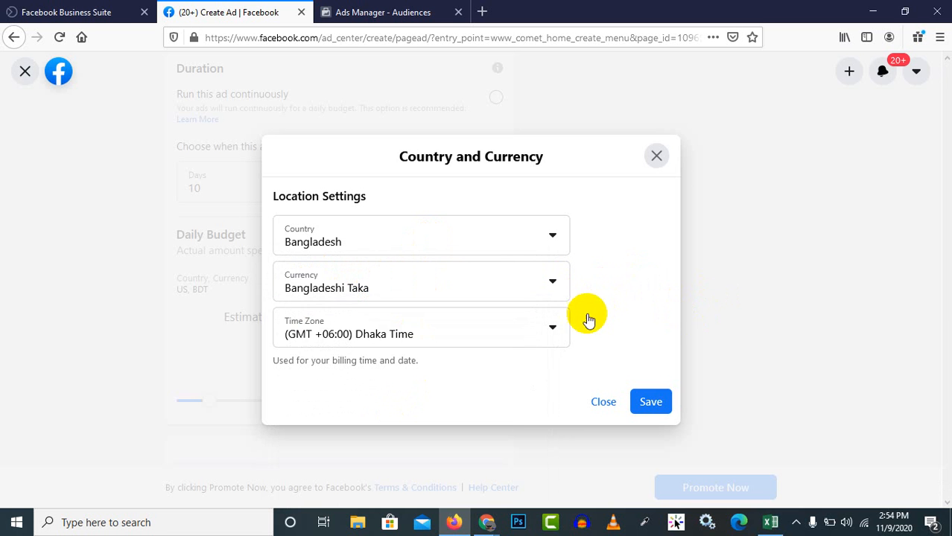
Look through the time zone options and save the country and currency settings with Dhaka Time kept.
{"action": "left_click", "coordinate": [451, 337]}
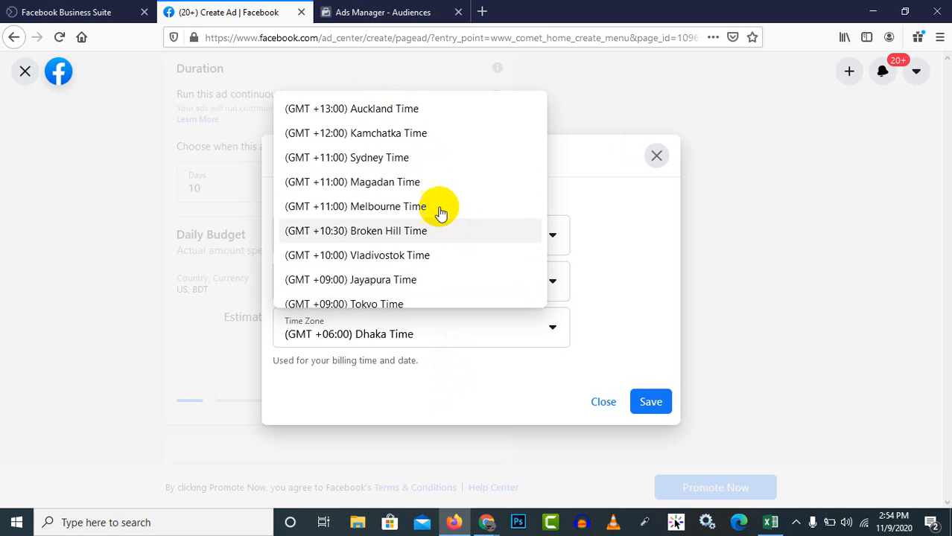
{"action": "scroll", "coordinate": [360, 266], "scroll_direction": "down", "scroll_amount": 5}
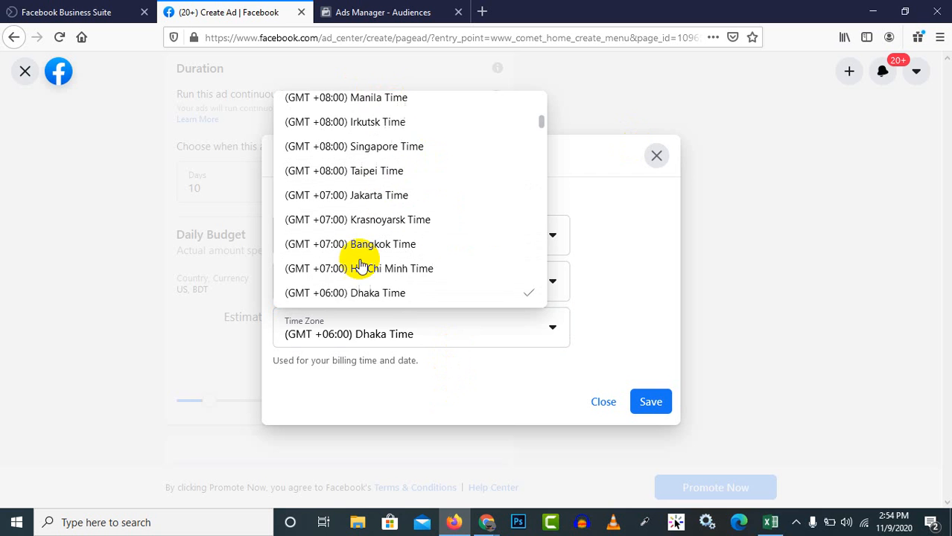
{"action": "left_click", "coordinate": [635, 236]}
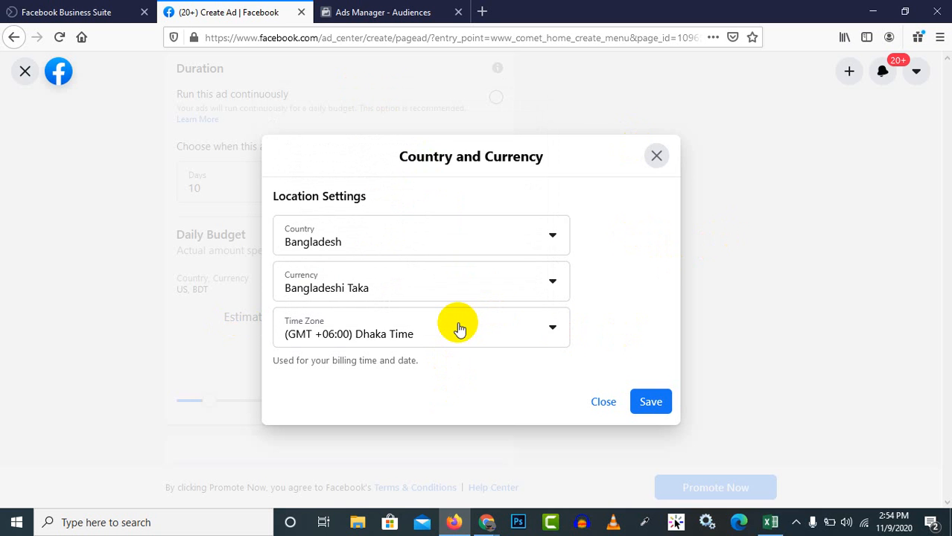
{"action": "left_click", "coordinate": [649, 400]}
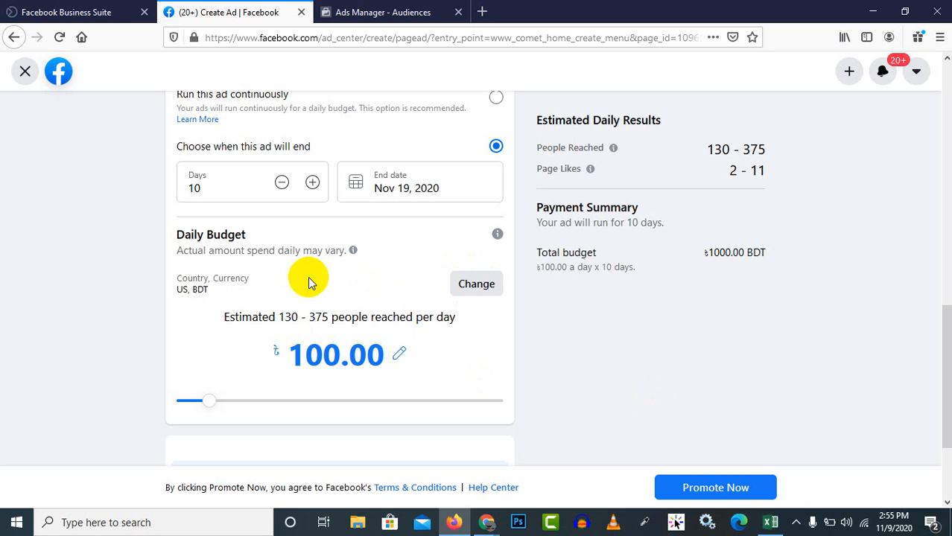
Highlight the Country, Currency line under Daily Budget and set the ad's daily budget to 1000 BDT.
{"action": "left_click_drag", "start_coordinate": [180, 282], "coordinate": [249, 296]}
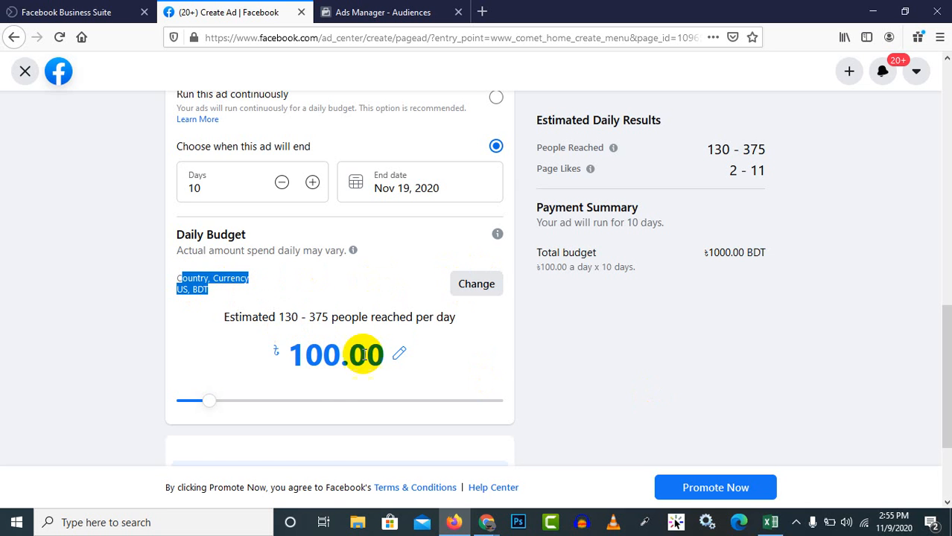
{"action": "left_click", "coordinate": [396, 359]}
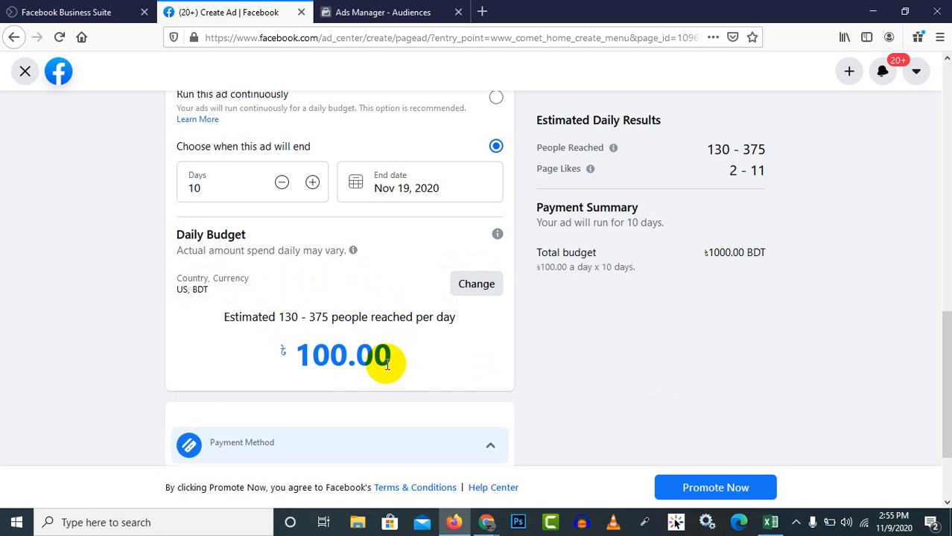
{"action": "left_click_drag", "start_coordinate": [347, 357], "coordinate": [292, 357]}
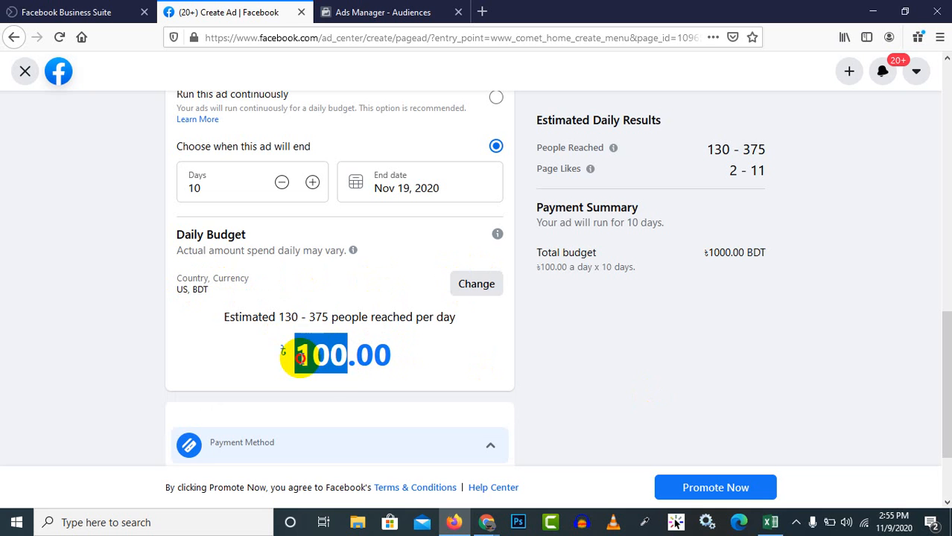
{"action": "key", "text": "BackSpace"}
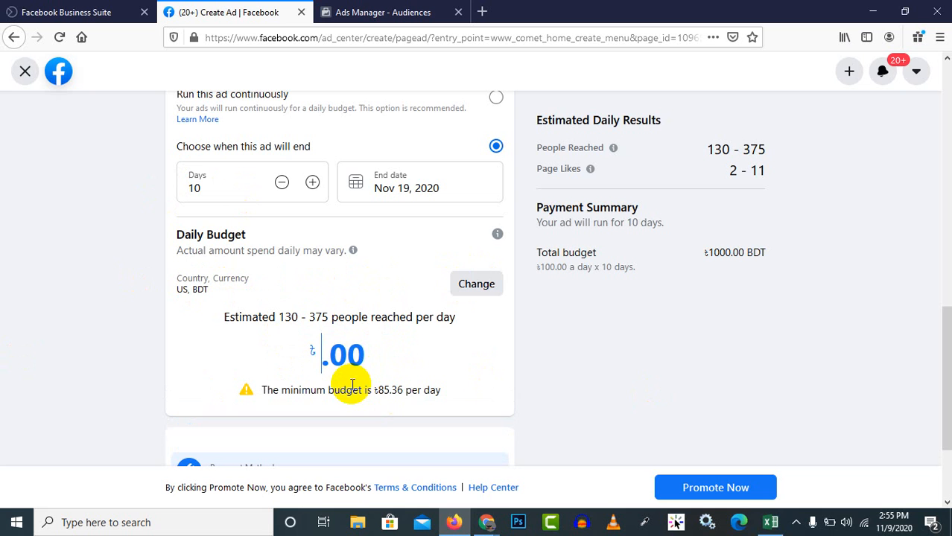
{"action": "type", "text": "1"}
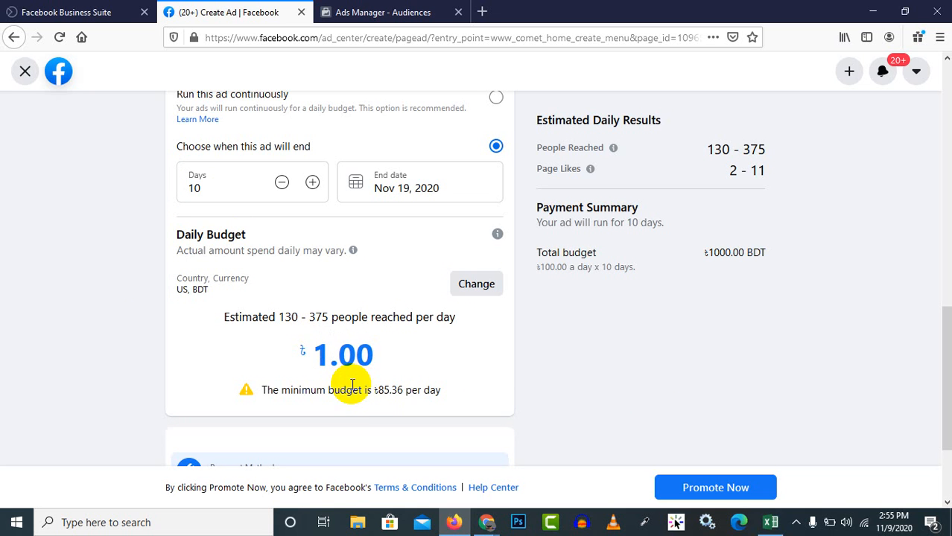
{"action": "type", "text": "000"}
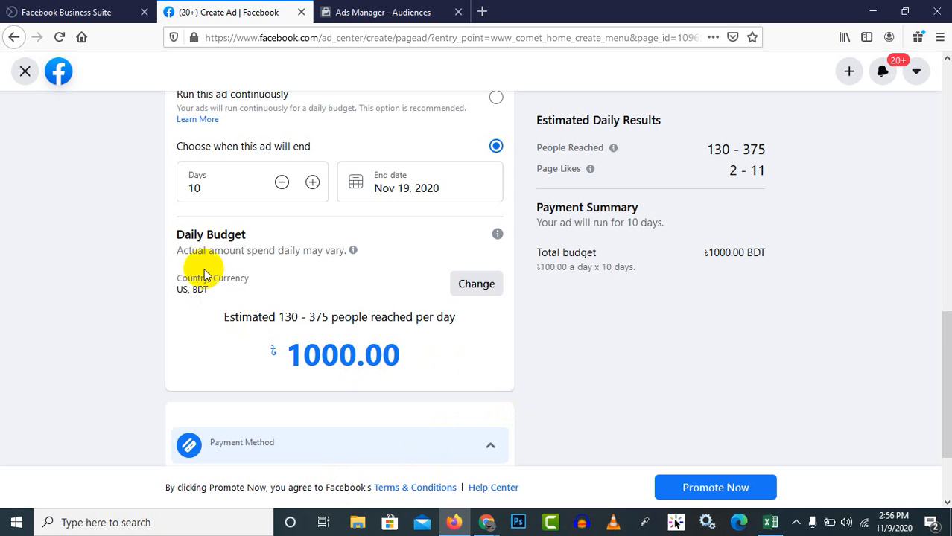
Review the ad's payment method, daily budget, duration and audience sections.
{"action": "scroll", "coordinate": [382, 350], "scroll_direction": "down", "scroll_amount": 2}
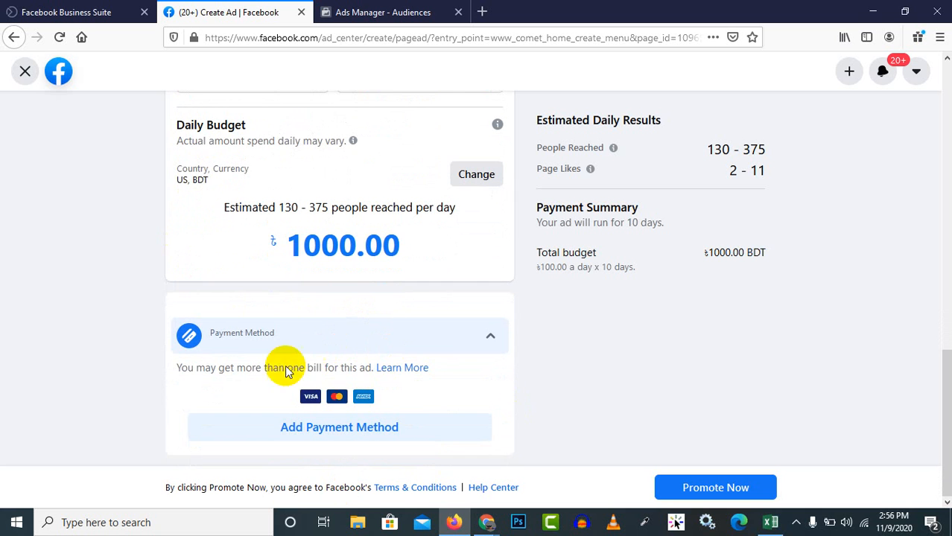
{"action": "scroll", "coordinate": [266, 376], "scroll_direction": "up", "scroll_amount": 2}
{"action": "scroll", "coordinate": [463, 391], "scroll_direction": "down", "scroll_amount": 2}
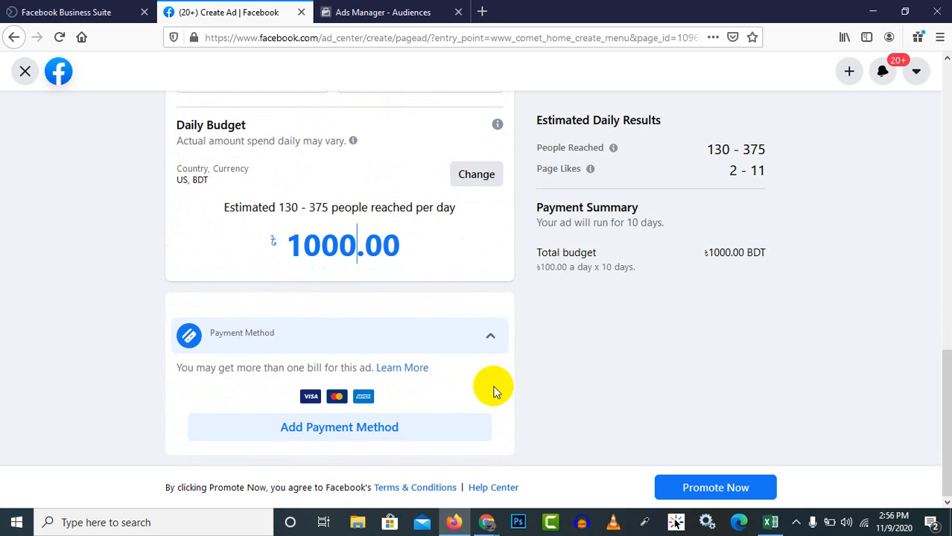
{"action": "scroll", "coordinate": [354, 186], "scroll_direction": "up", "scroll_amount": 4}
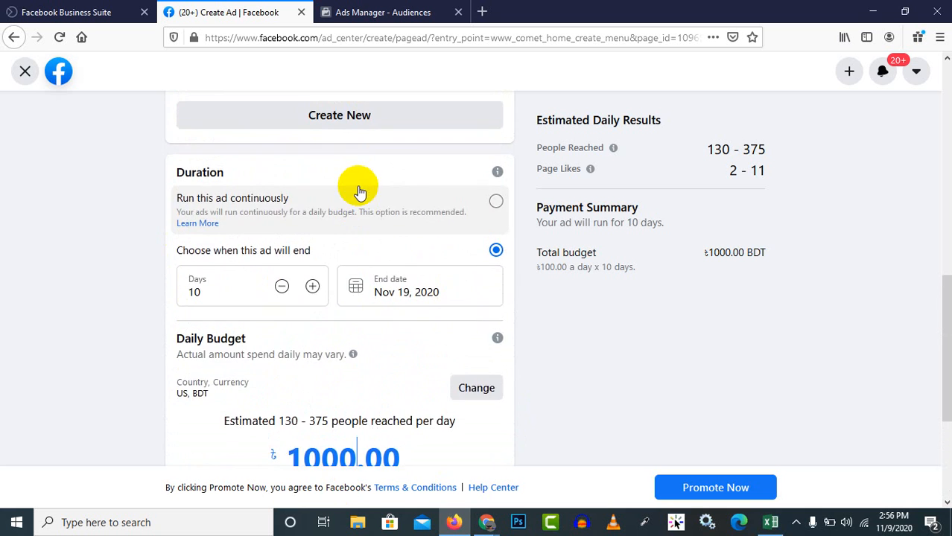
{"action": "scroll", "coordinate": [360, 192], "scroll_direction": "up", "scroll_amount": 8}
{"action": "scroll", "coordinate": [395, 276], "scroll_direction": "down", "scroll_amount": 6}
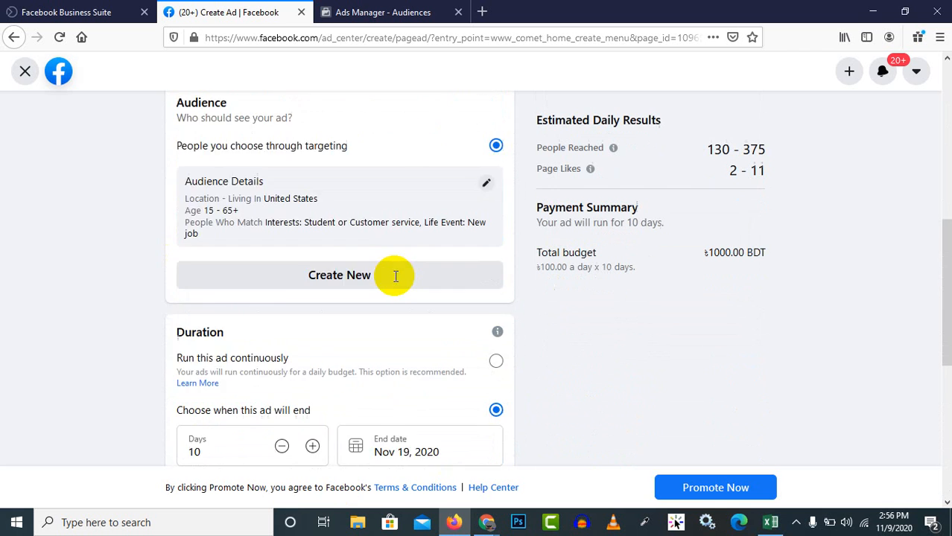
Start adding a payment method for the ad and skip the optional tax information.
{"action": "scroll", "coordinate": [396, 276], "scroll_direction": "down", "scroll_amount": 7}
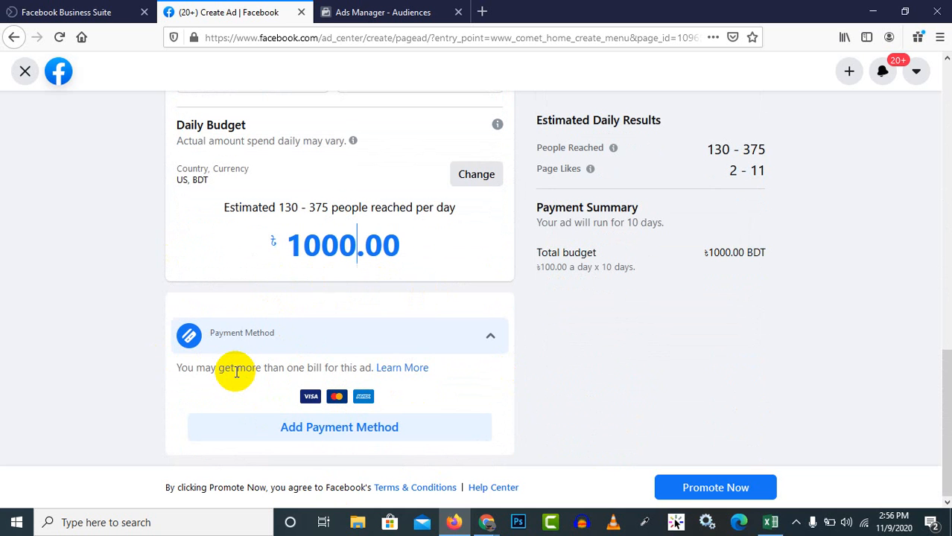
{"action": "left_click", "coordinate": [357, 432]}
{"action": "scroll", "coordinate": [380, 414], "scroll_direction": "down", "scroll_amount": 1}
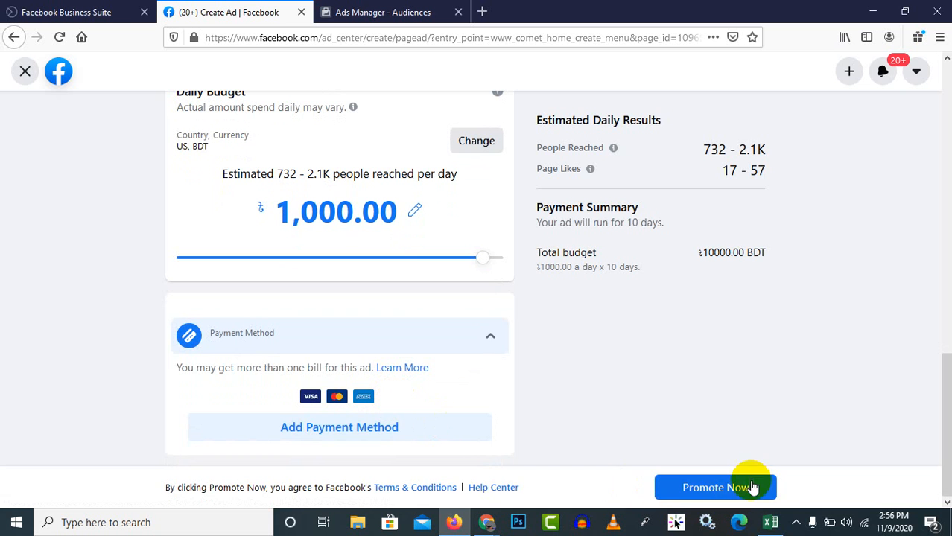
{"action": "left_click", "coordinate": [377, 438]}
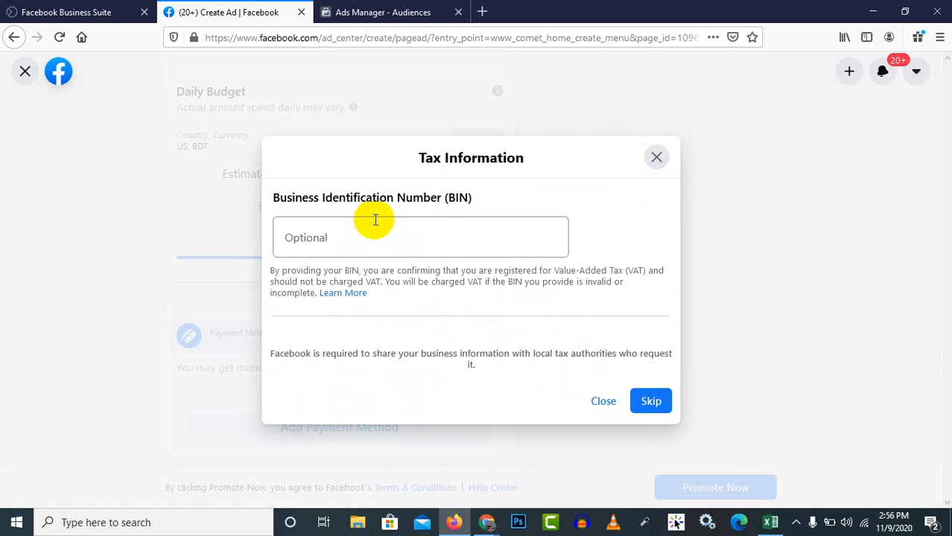
{"action": "left_click", "coordinate": [651, 401]}
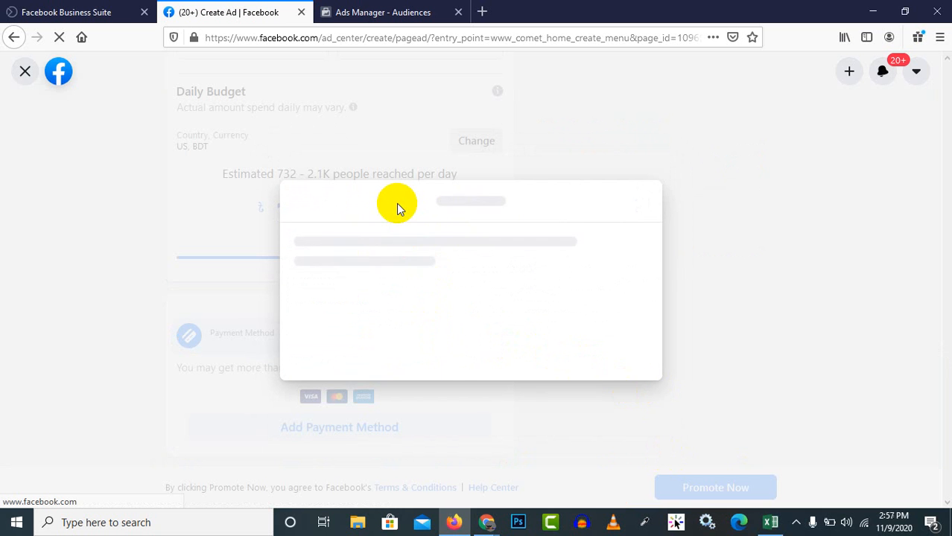
{"action": "left_click", "coordinate": [389, 7]}
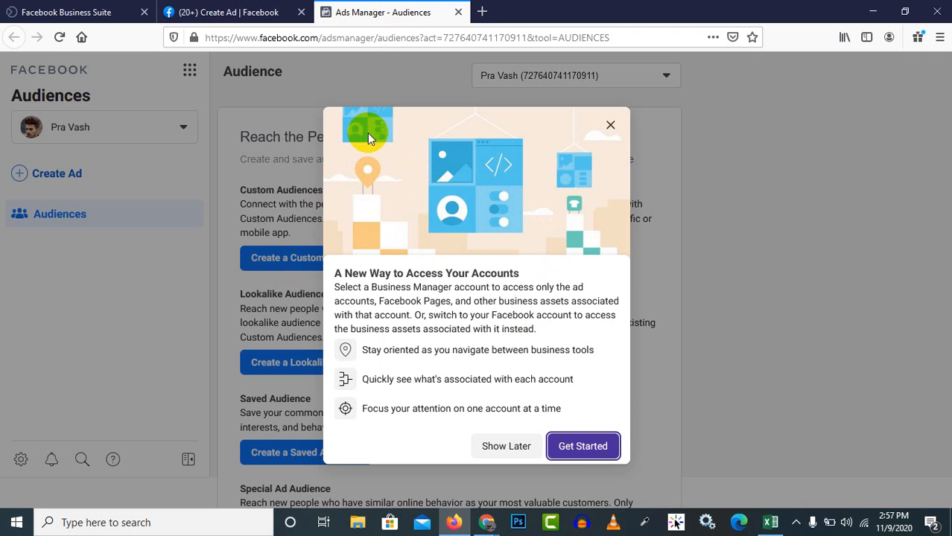
{"action": "left_click", "coordinate": [211, 10]}
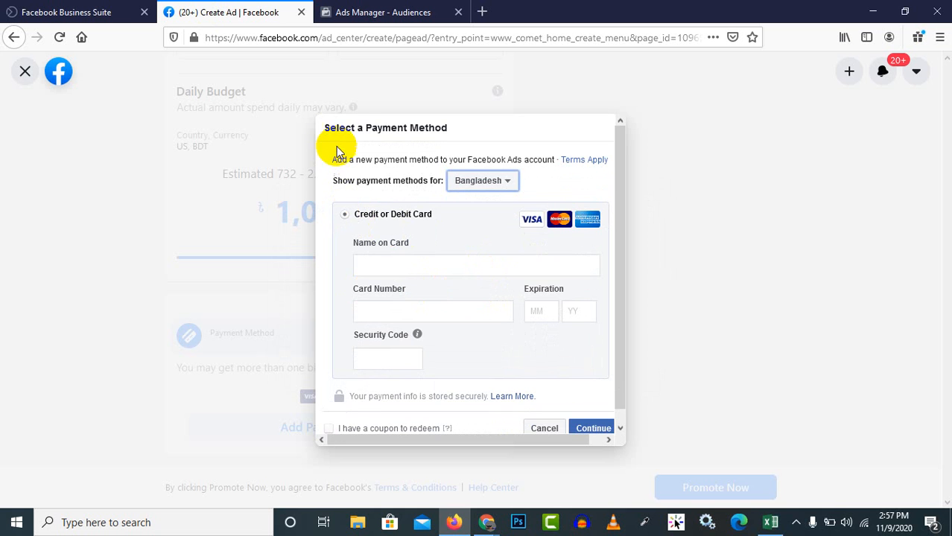
Highlight the payment method dialog's heading and look through its country options, keeping Bangladesh selected.
{"action": "left_click_drag", "start_coordinate": [448, 127], "coordinate": [314, 126]}
{"action": "left_click", "coordinate": [338, 128]}
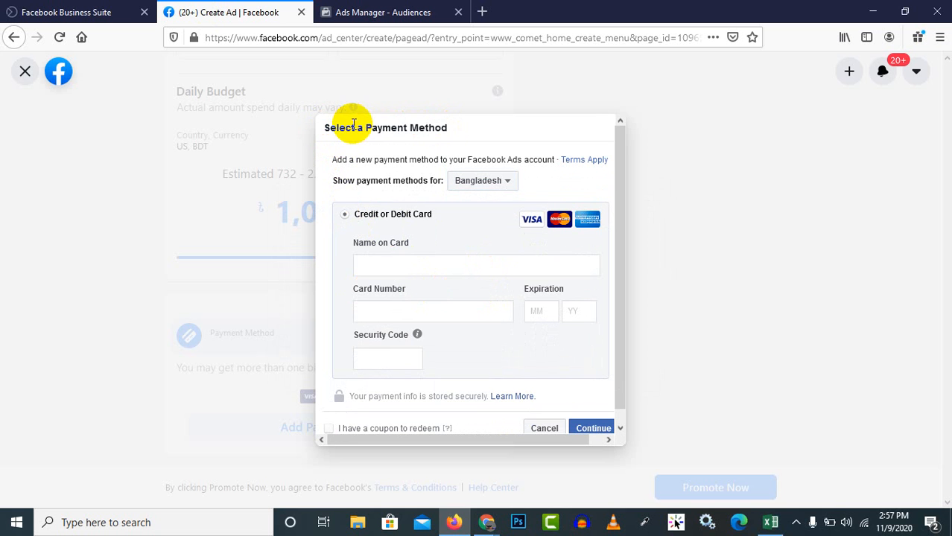
{"action": "left_click", "coordinate": [490, 186]}
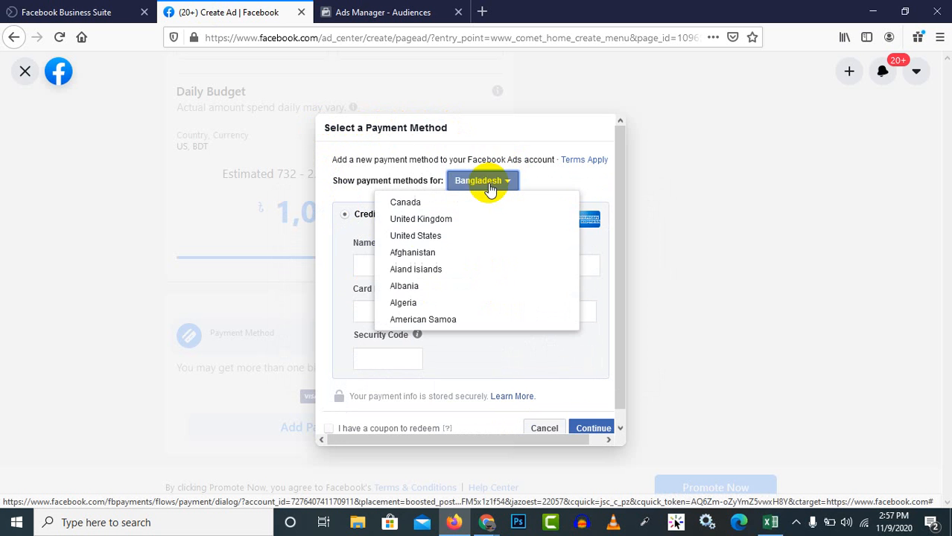
{"action": "scroll", "coordinate": [436, 287], "scroll_direction": "down", "scroll_amount": 3}
{"action": "scroll", "coordinate": [436, 291], "scroll_direction": "up", "scroll_amount": 2}
{"action": "scroll", "coordinate": [436, 291], "scroll_direction": "up", "scroll_amount": 2}
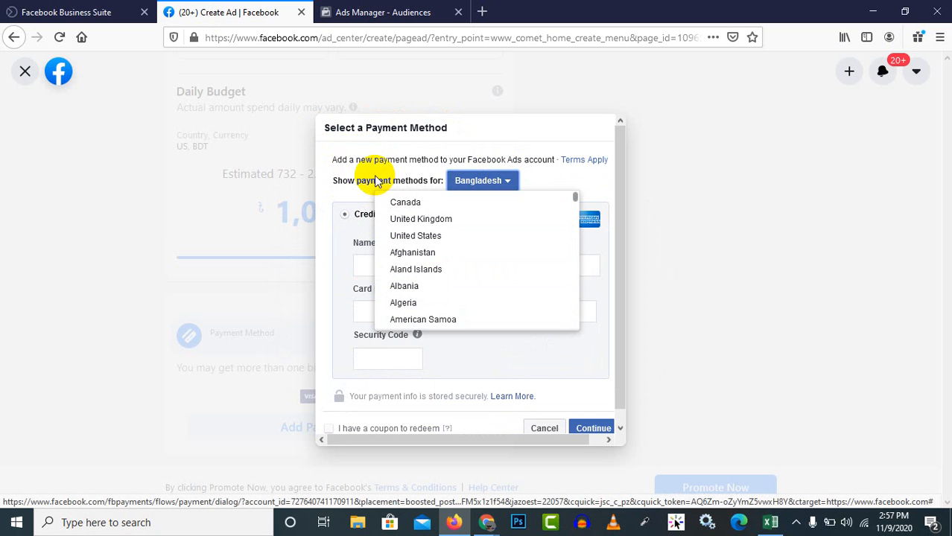
{"action": "scroll", "coordinate": [439, 263], "scroll_direction": "down", "scroll_amount": 1}
{"action": "scroll", "coordinate": [425, 283], "scroll_direction": "down", "scroll_amount": 4}
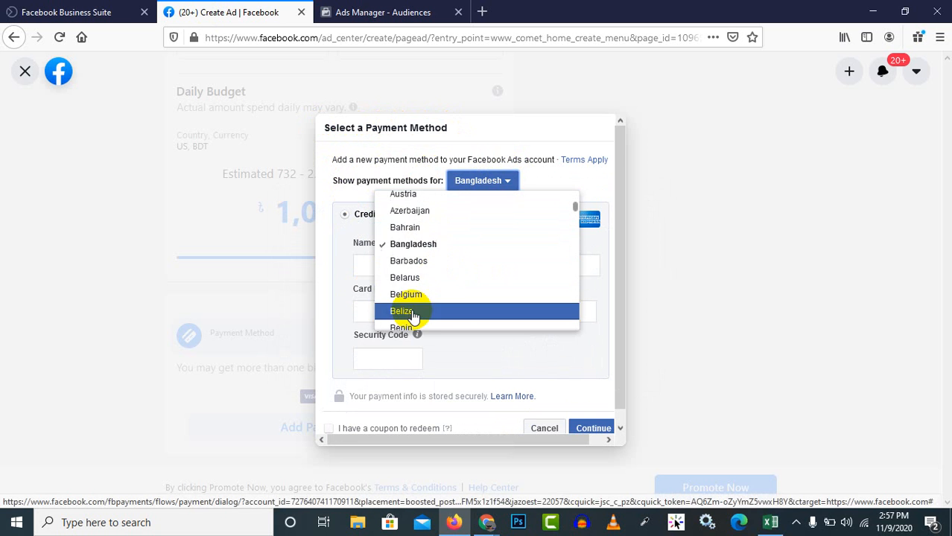
{"action": "scroll", "coordinate": [406, 298], "scroll_direction": "up", "scroll_amount": 6}
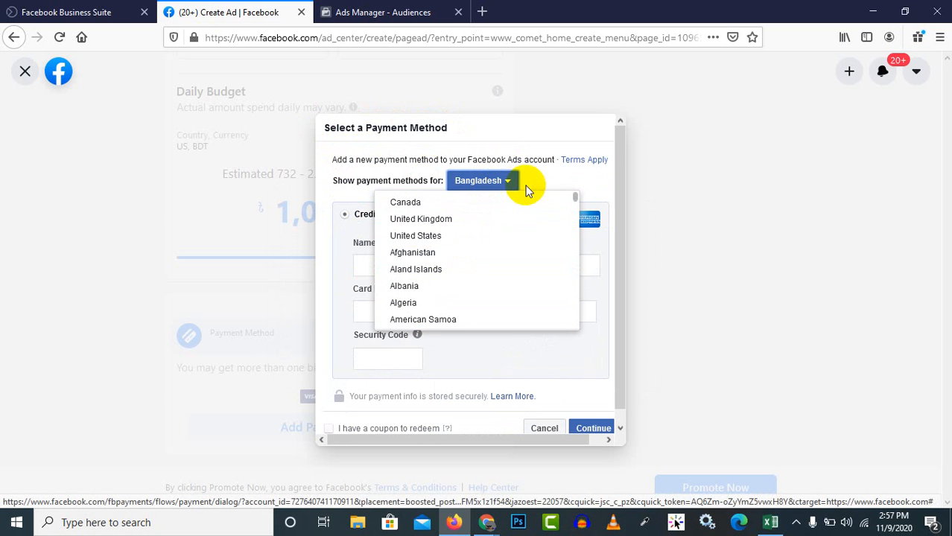
{"action": "left_click", "coordinate": [547, 179]}
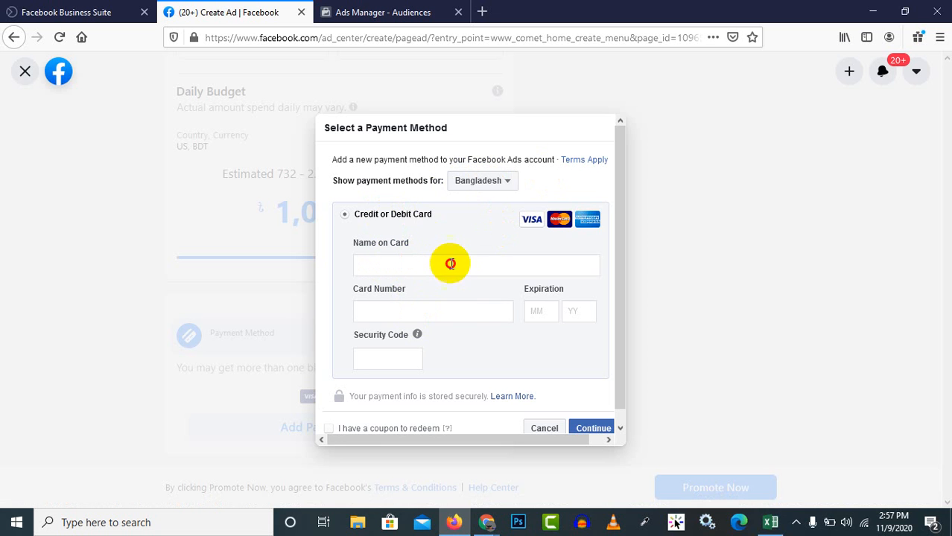
Point out the empty card number and security code fields and cancel adding the payment method.
{"action": "left_click", "coordinate": [384, 308]}
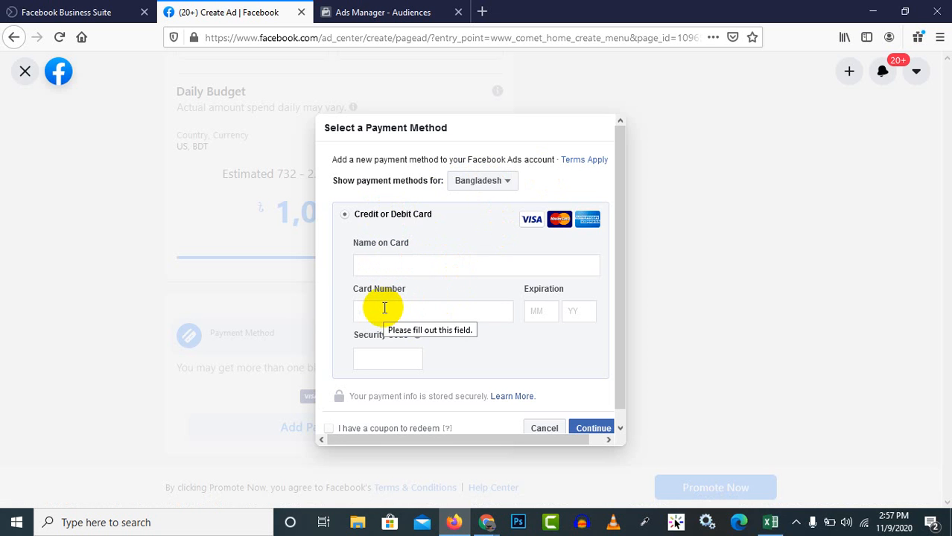
{"action": "left_click", "coordinate": [389, 363]}
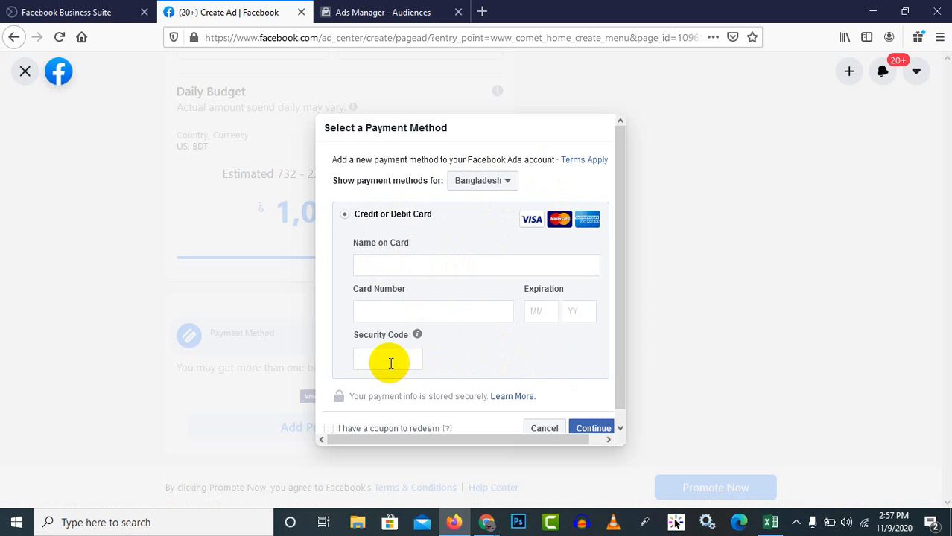
{"action": "scroll", "coordinate": [476, 376], "scroll_direction": "down", "scroll_amount": 1}
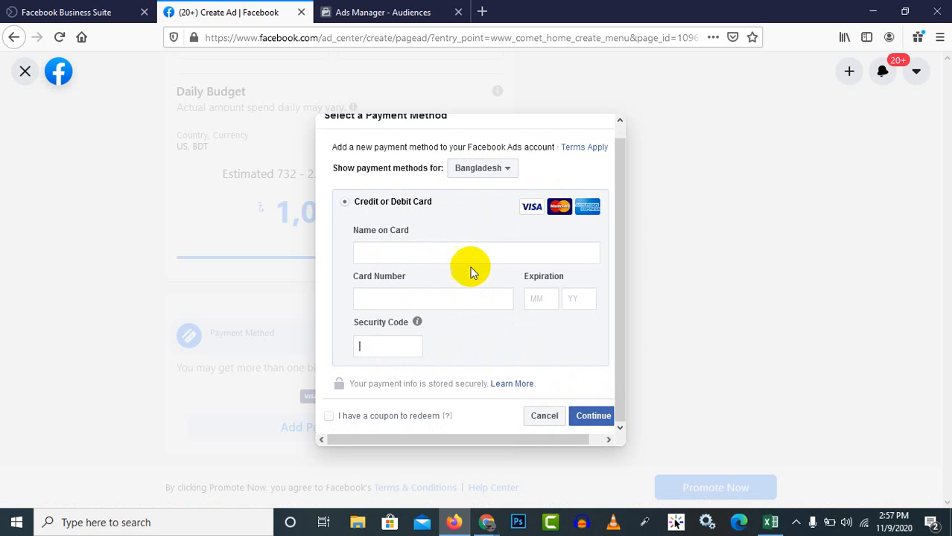
{"action": "left_click", "coordinate": [542, 416]}
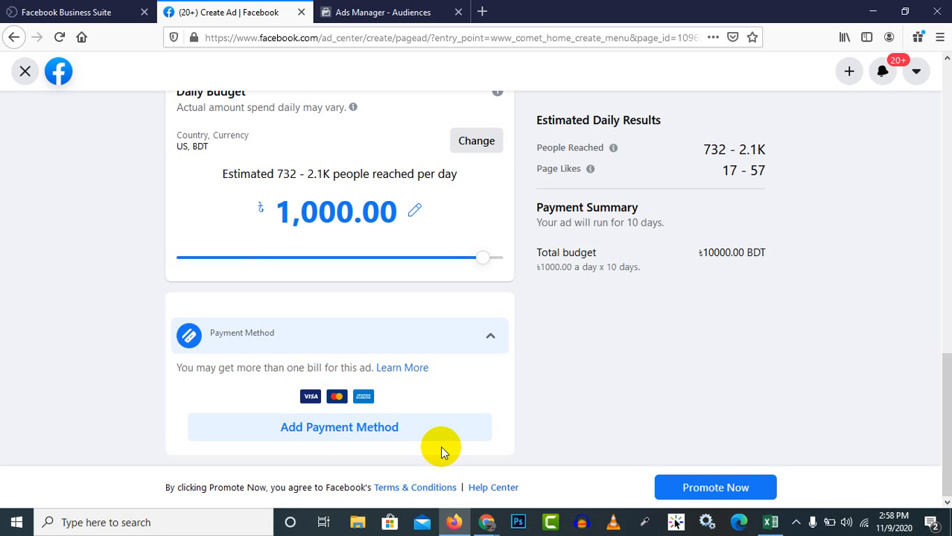
Review the ad's daily budget, payment summary, audience, special ad category, creative and ad preview.
{"action": "scroll", "coordinate": [709, 307], "scroll_direction": "up", "scroll_amount": 6}
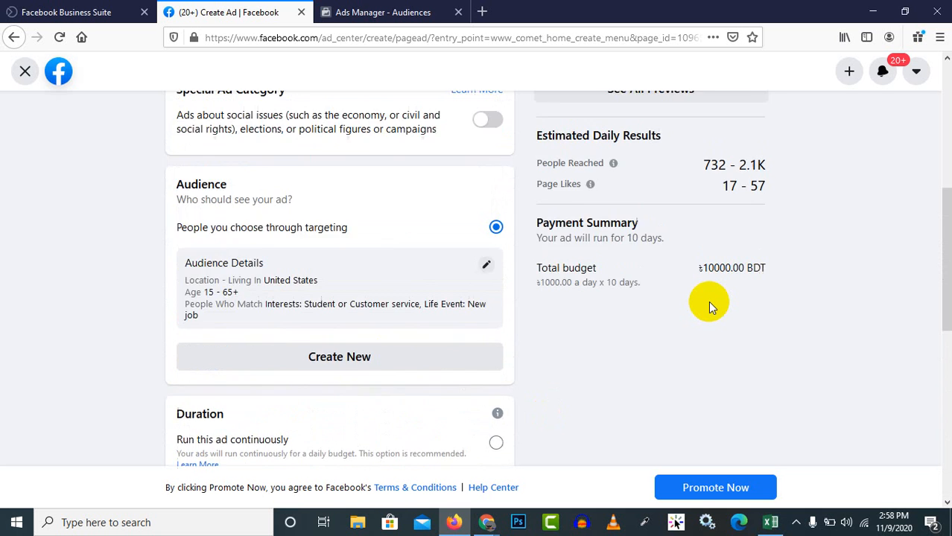
{"action": "scroll", "coordinate": [708, 301], "scroll_direction": "up", "scroll_amount": 3}
{"action": "scroll", "coordinate": [523, 339], "scroll_direction": "down", "scroll_amount": 2}
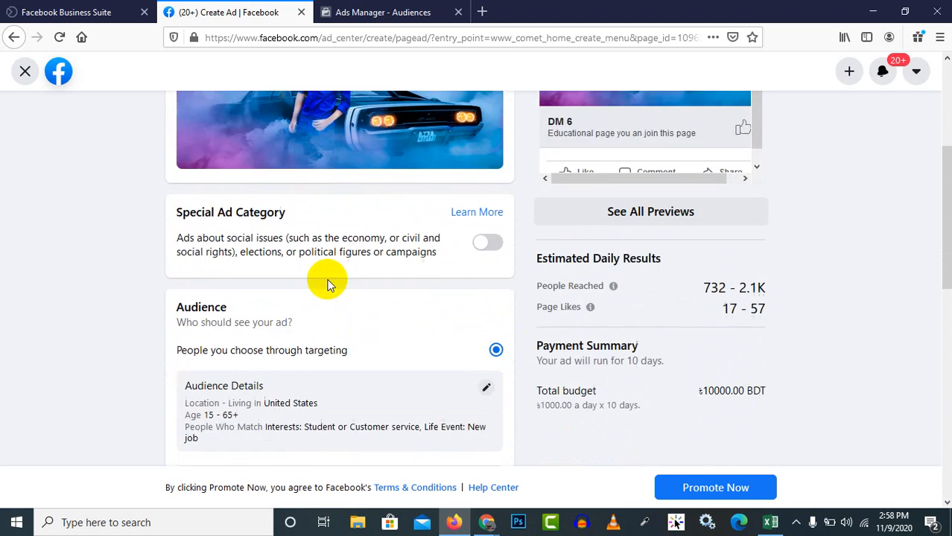
{"action": "scroll", "coordinate": [277, 203], "scroll_direction": "up", "scroll_amount": 3}
{"action": "scroll", "coordinate": [282, 227], "scroll_direction": "down", "scroll_amount": 9}
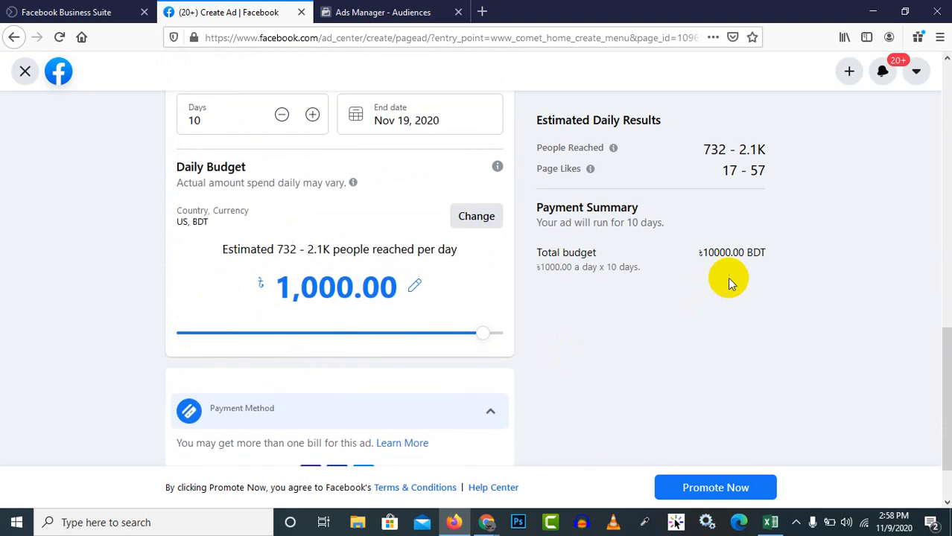
{"action": "scroll", "coordinate": [727, 278], "scroll_direction": "up", "scroll_amount": 10}
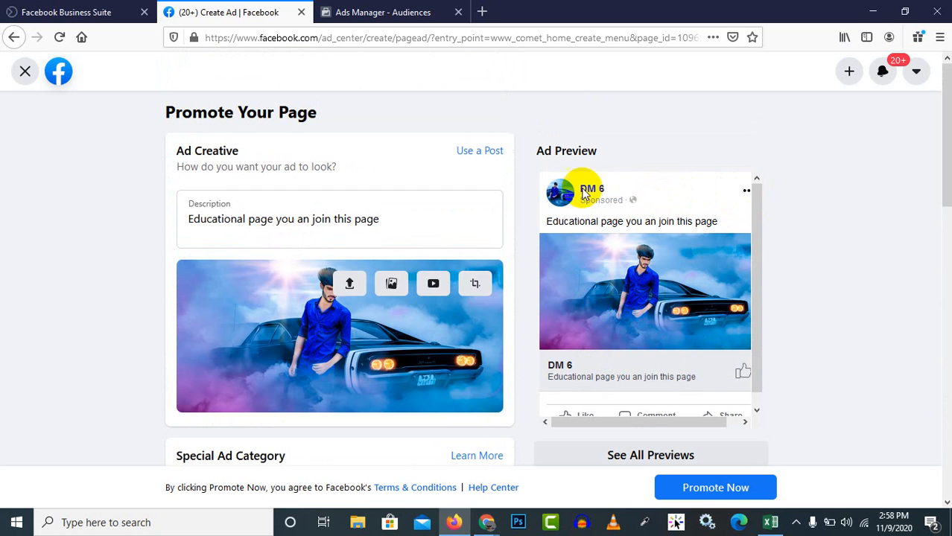
{"action": "scroll", "coordinate": [633, 332], "scroll_direction": "down", "scroll_amount": 2}
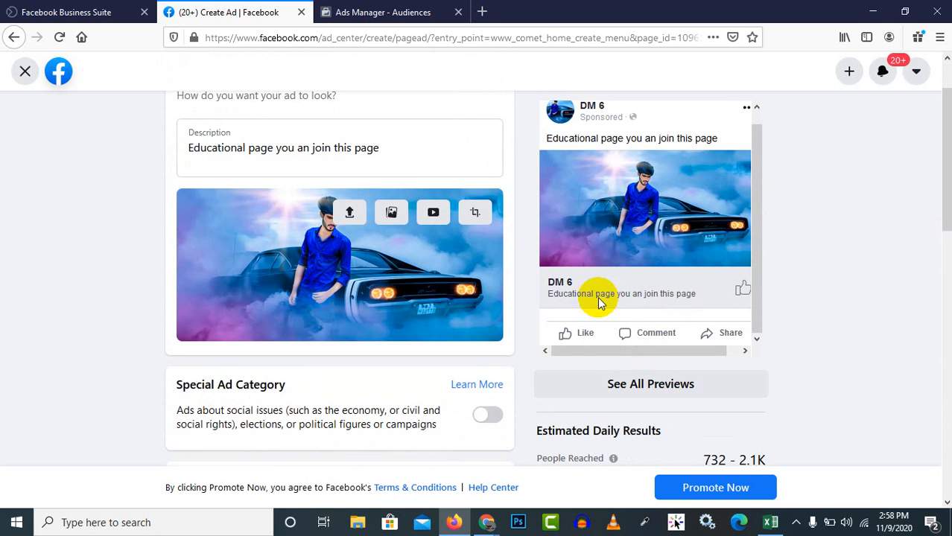
{"action": "scroll", "coordinate": [599, 302], "scroll_direction": "down", "scroll_amount": 4}
{"action": "scroll", "coordinate": [601, 238], "scroll_direction": "up", "scroll_amount": 3}
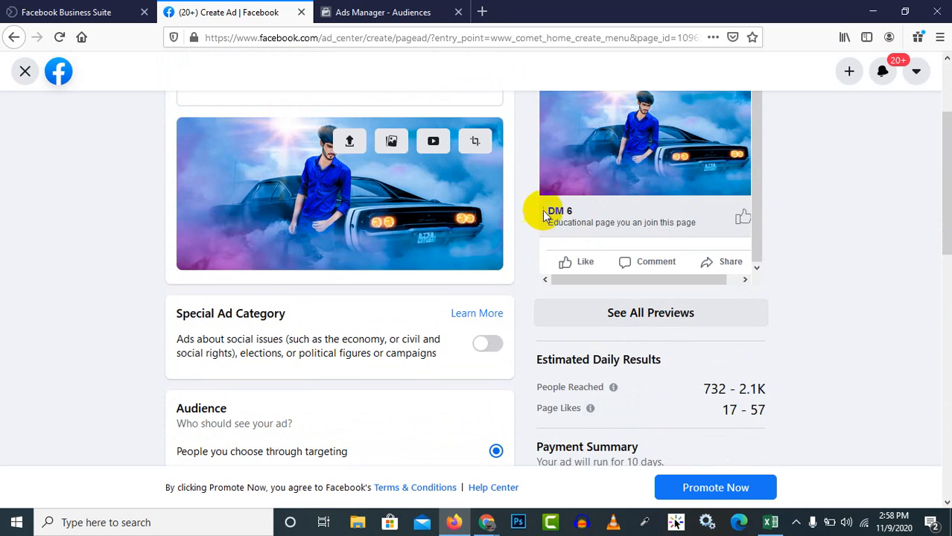
{"action": "scroll", "coordinate": [549, 218], "scroll_direction": "up", "scroll_amount": 5}
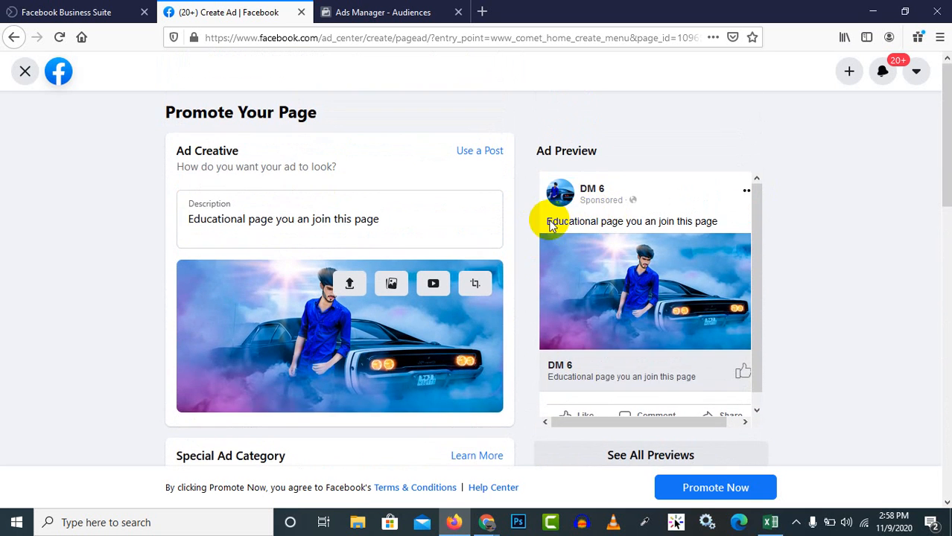
Highlight the ad description and compare it with the ad preview, then examine the estimated daily results and payment summary.
{"action": "left_click_drag", "start_coordinate": [380, 219], "coordinate": [170, 210]}
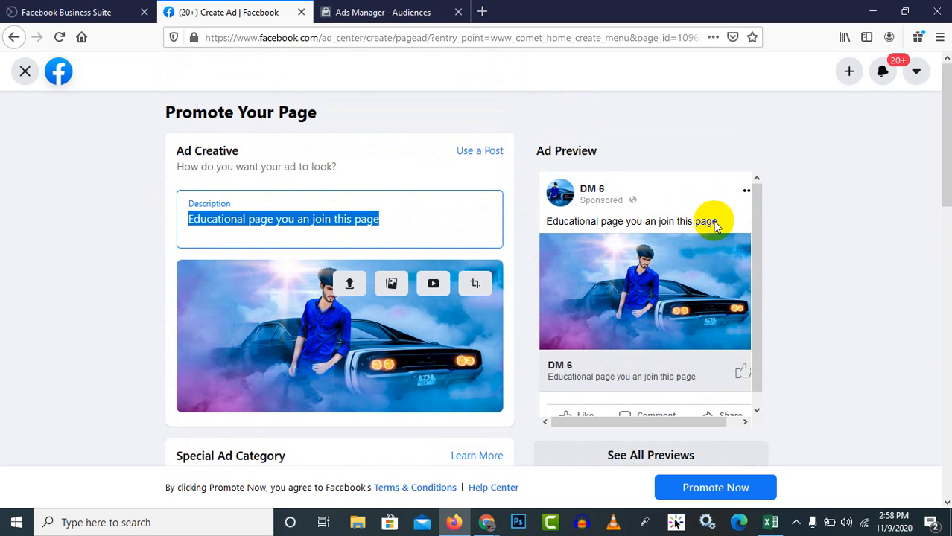
{"action": "left_click", "coordinate": [665, 219]}
{"action": "scroll", "coordinate": [318, 430], "scroll_direction": "down", "scroll_amount": 1}
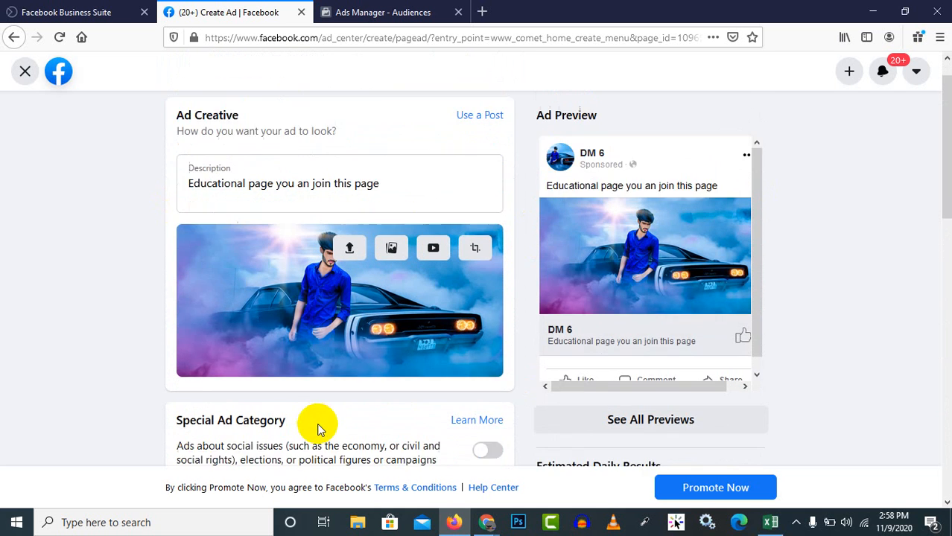
{"action": "scroll", "coordinate": [318, 429], "scroll_direction": "down", "scroll_amount": 3}
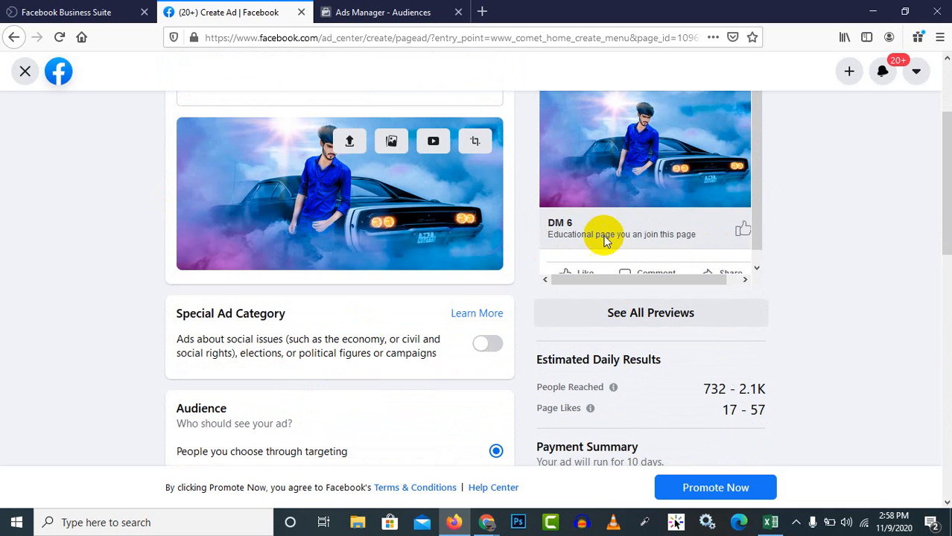
{"action": "scroll", "coordinate": [641, 250], "scroll_direction": "up", "scroll_amount": 4}
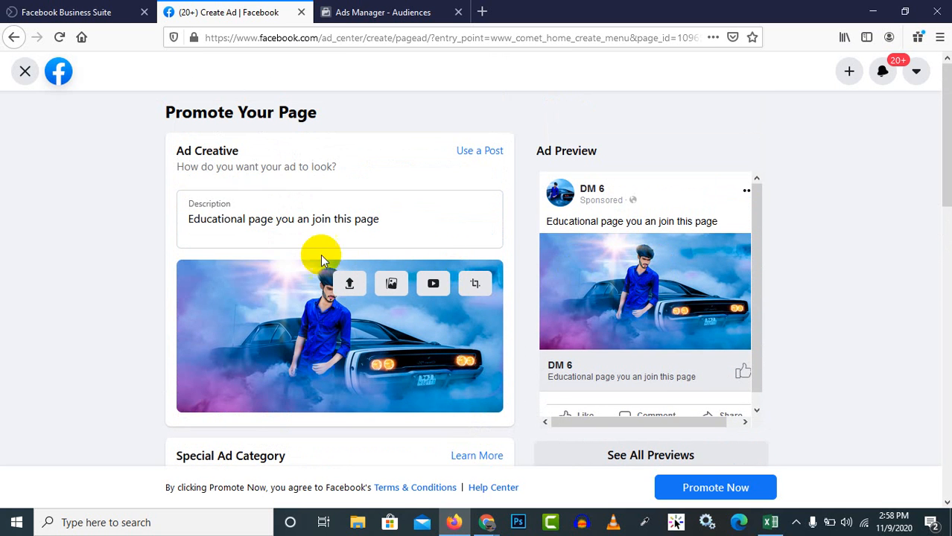
{"action": "double_click", "coordinate": [394, 221]}
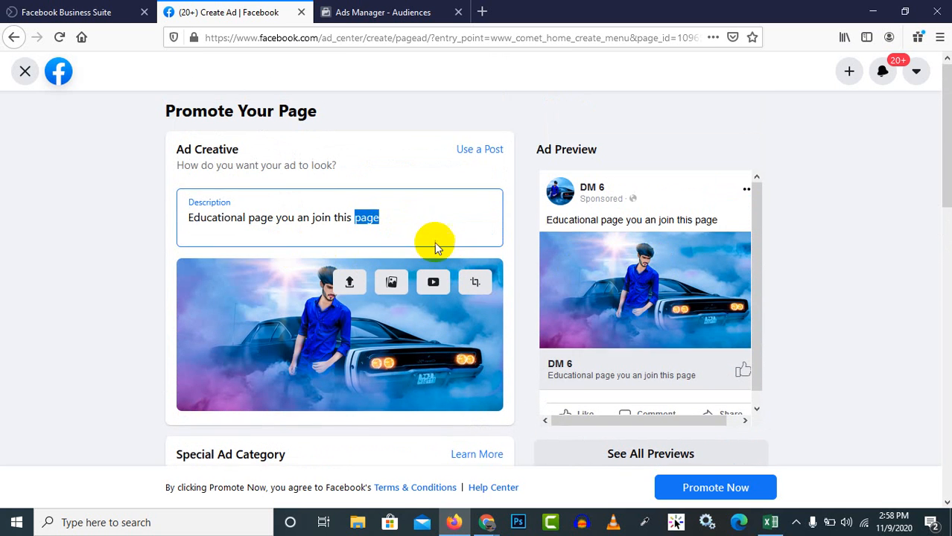
{"action": "scroll", "coordinate": [434, 242], "scroll_direction": "down", "scroll_amount": 10}
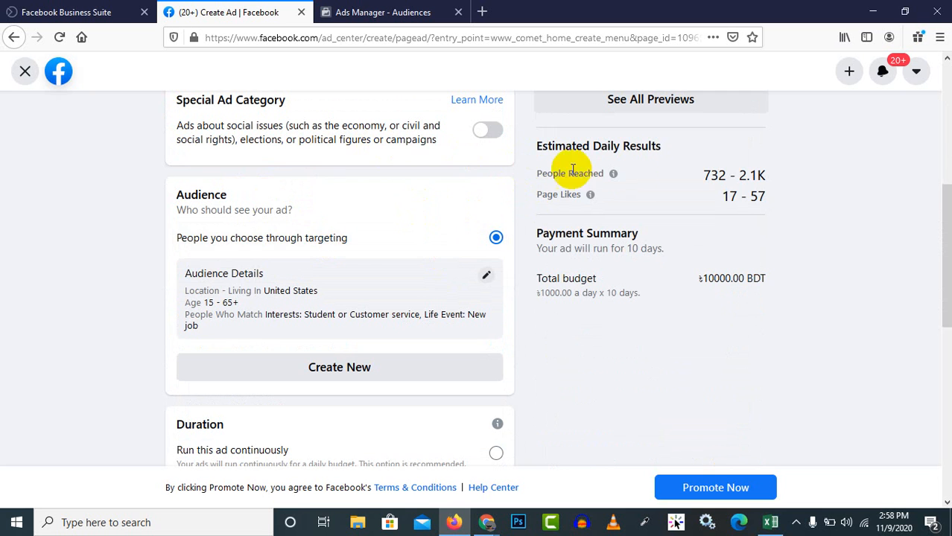
{"action": "scroll", "coordinate": [632, 174], "scroll_direction": "up", "scroll_amount": 2}
{"action": "scroll", "coordinate": [648, 206], "scroll_direction": "down", "scroll_amount": 4}
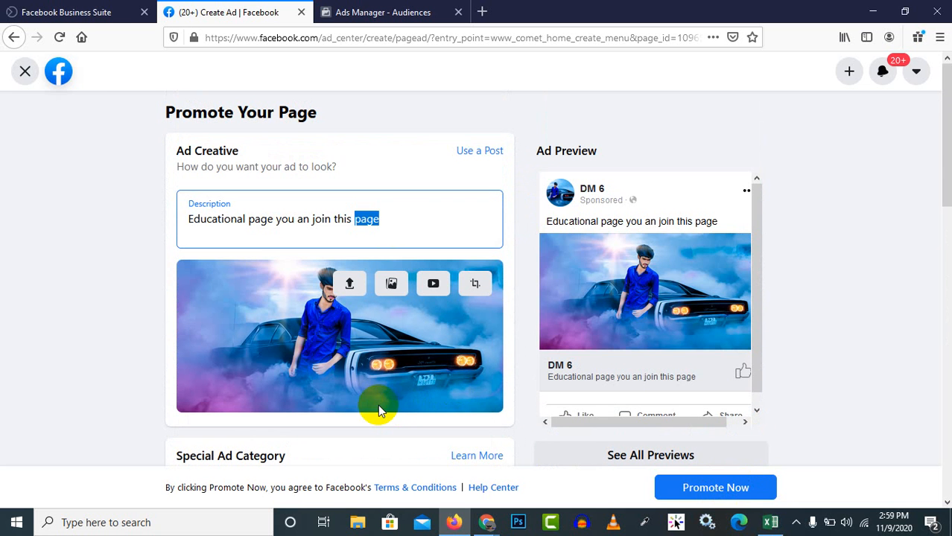
{"action": "left_click", "coordinate": [411, 220]}
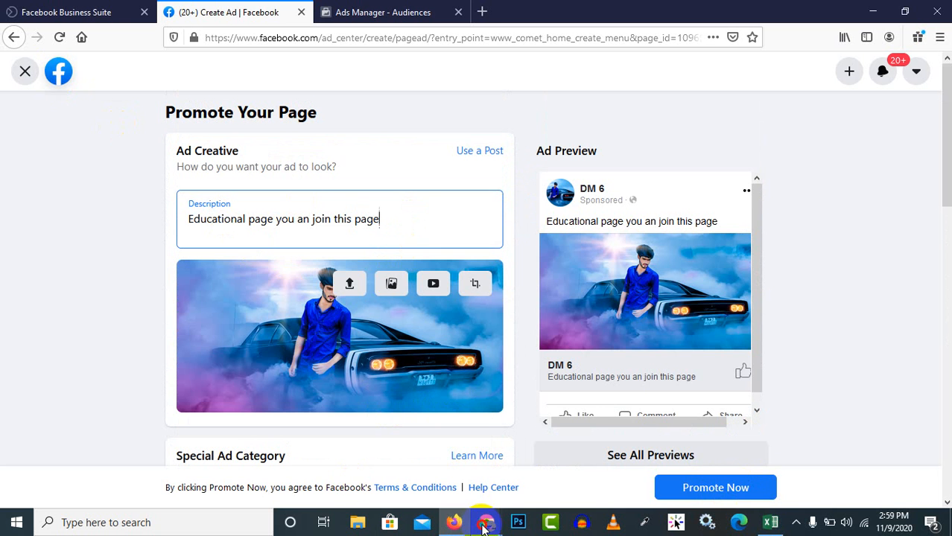
Switch to the Google Meet call in Chrome to check on the class participants.
{"action": "mouse_move", "coordinate": [484, 526]}
{"action": "left_click", "coordinate": [436, 466]}
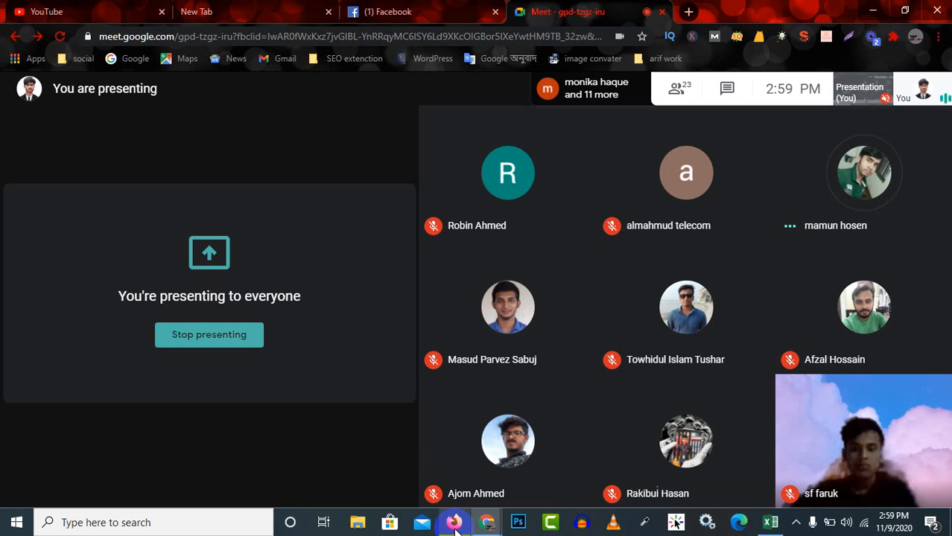
{"action": "mouse_move", "coordinate": [455, 528]}
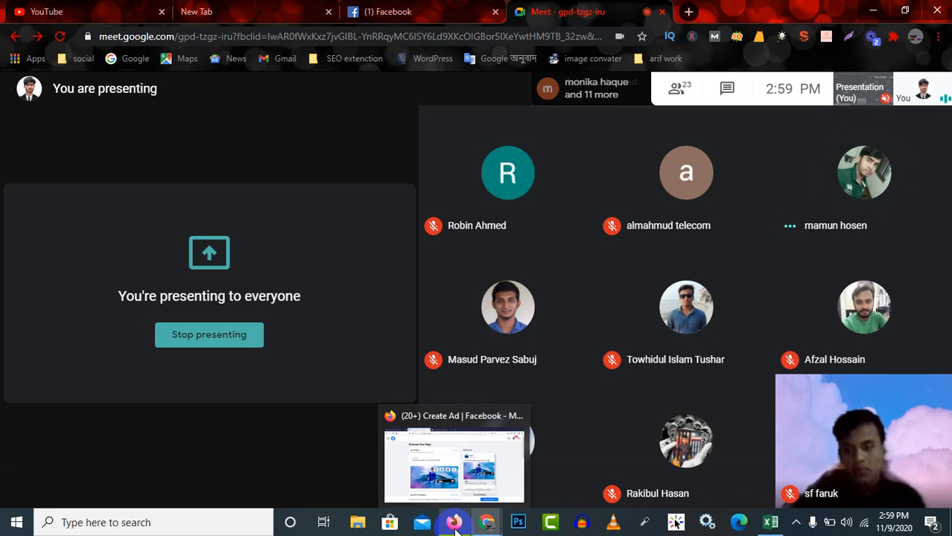
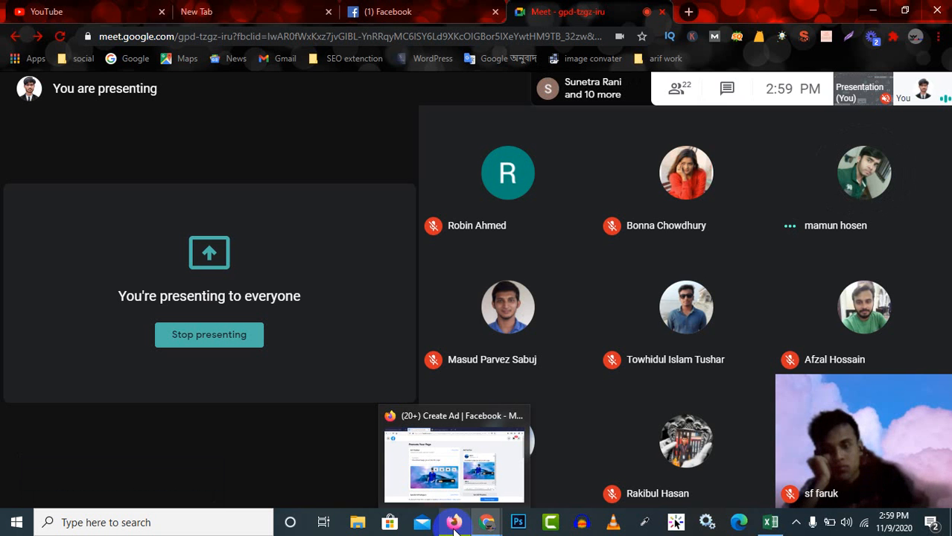
Switch back to the Create Ad page in Firefox and review the ad's creative, audience, duration and daily budget.
{"action": "left_click", "coordinate": [455, 525]}
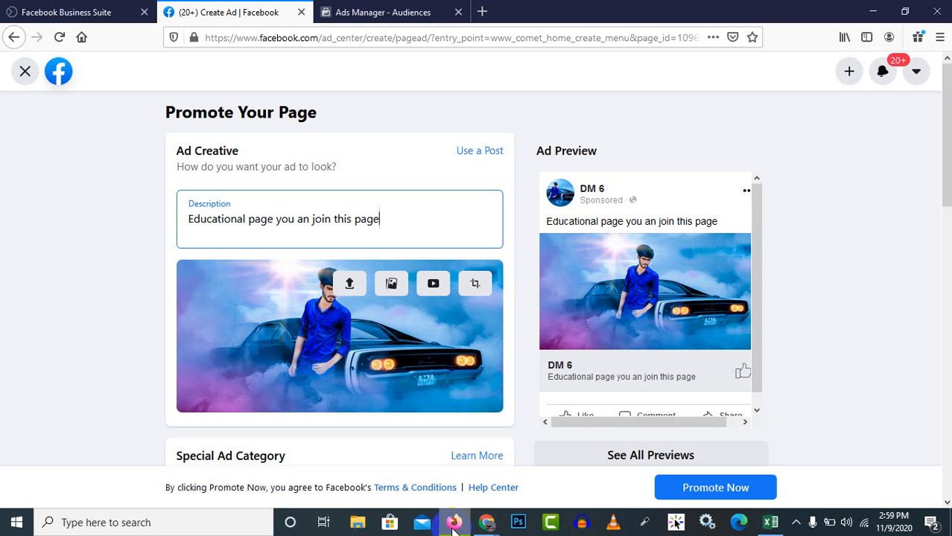
{"action": "scroll", "coordinate": [347, 351], "scroll_direction": "down", "scroll_amount": 3}
{"action": "scroll", "coordinate": [350, 353], "scroll_direction": "up", "scroll_amount": 1}
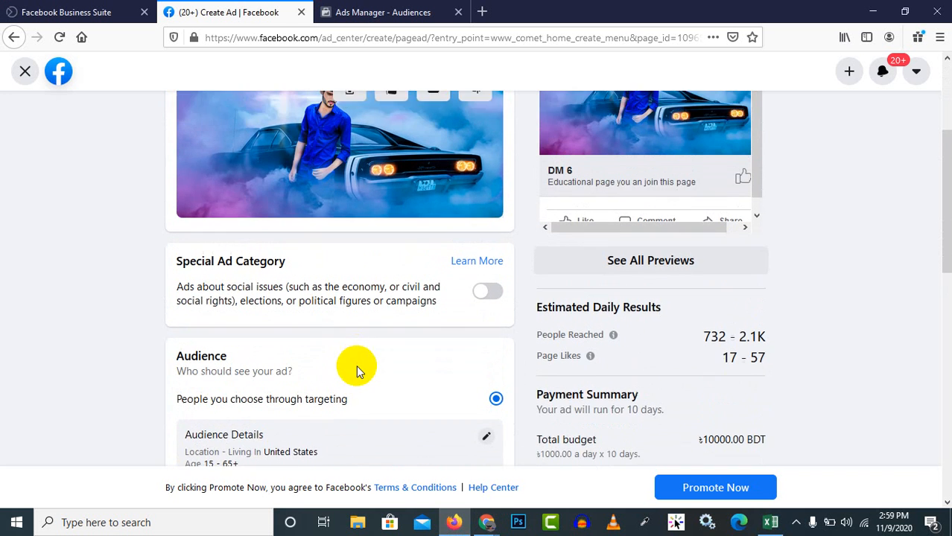
{"action": "scroll", "coordinate": [358, 366], "scroll_direction": "down", "scroll_amount": 2}
{"action": "scroll", "coordinate": [357, 380], "scroll_direction": "down", "scroll_amount": 5}
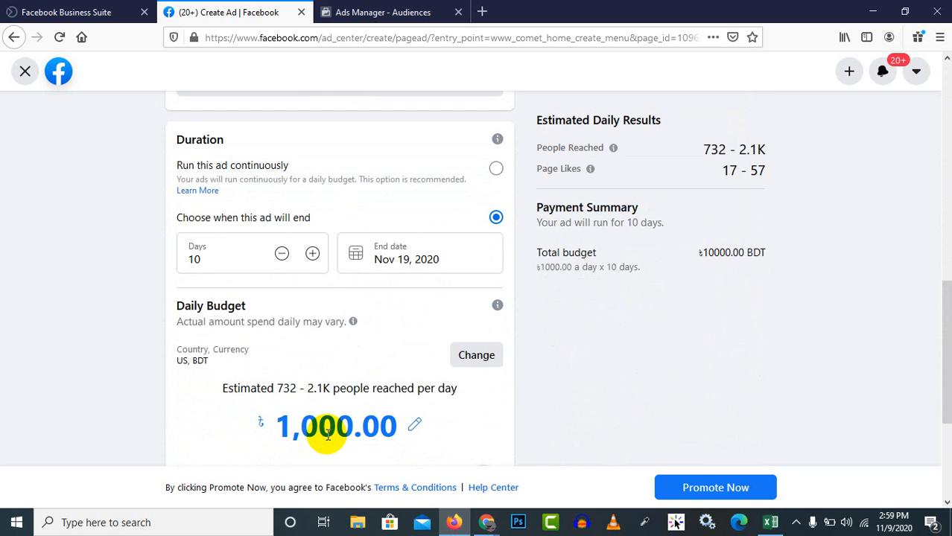
{"action": "scroll", "coordinate": [313, 446], "scroll_direction": "up", "scroll_amount": 3}
{"action": "scroll", "coordinate": [601, 192], "scroll_direction": "up", "scroll_amount": 1}
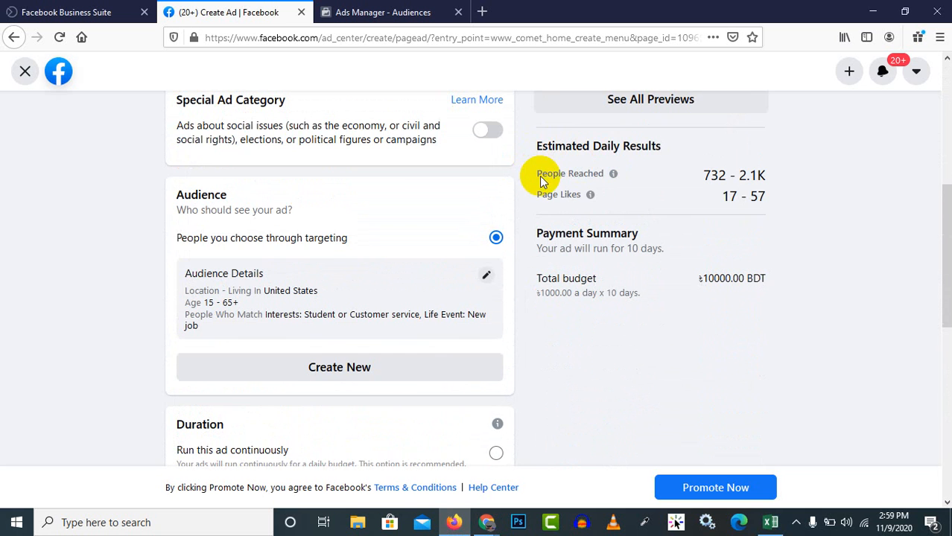
Highlight the People Reached and Page Likes estimates in the Estimated Daily Results, and clear the highlight.
{"action": "left_click_drag", "start_coordinate": [535, 174], "coordinate": [600, 170]}
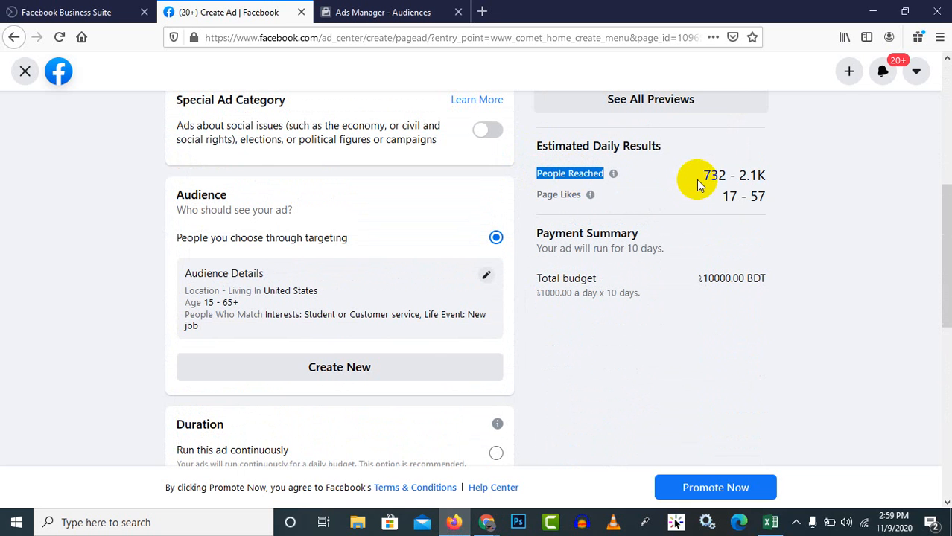
{"action": "mouse_move", "coordinate": [701, 181]}
{"action": "left_mouse_down"}
{"action": "mouse_move", "coordinate": [756, 180]}
{"action": "mouse_move", "coordinate": [758, 169]}
{"action": "mouse_move", "coordinate": [704, 170]}
{"action": "left_mouse_up"}
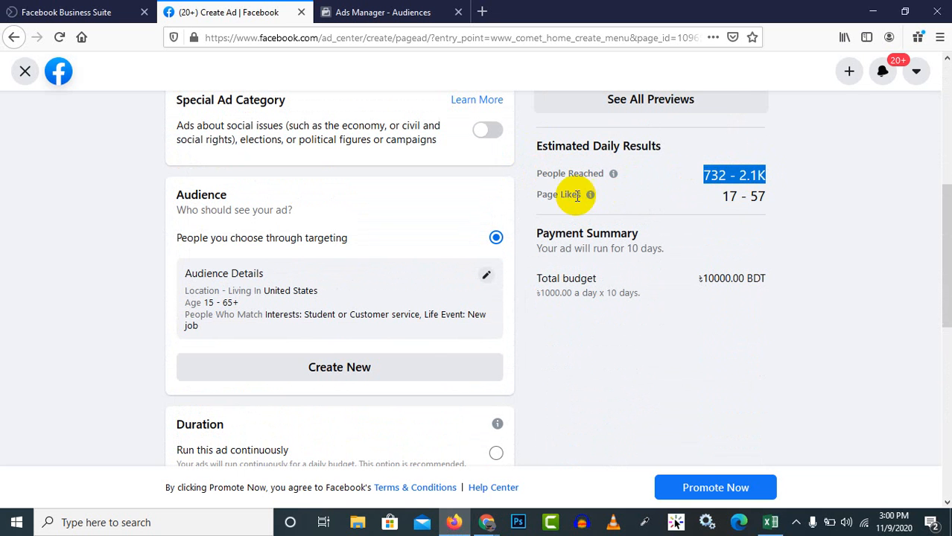
{"action": "left_click_drag", "start_coordinate": [717, 197], "coordinate": [775, 203]}
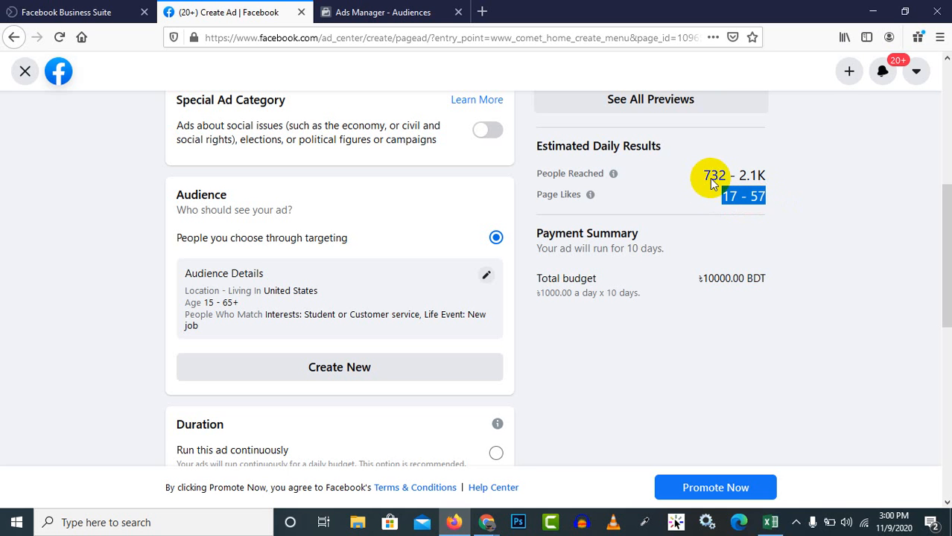
{"action": "left_click_drag", "start_coordinate": [712, 178], "coordinate": [773, 177]}
{"action": "left_click", "coordinate": [816, 200]}
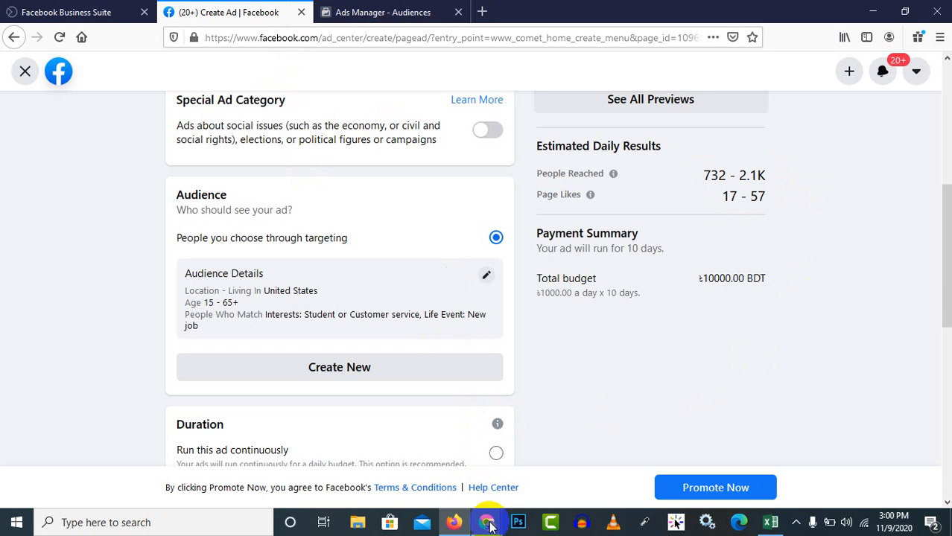
Check the Google Meet call in Chrome and return to the Create Ad page in Firefox.
{"action": "mouse_move", "coordinate": [490, 523]}
{"action": "left_click", "coordinate": [446, 483]}
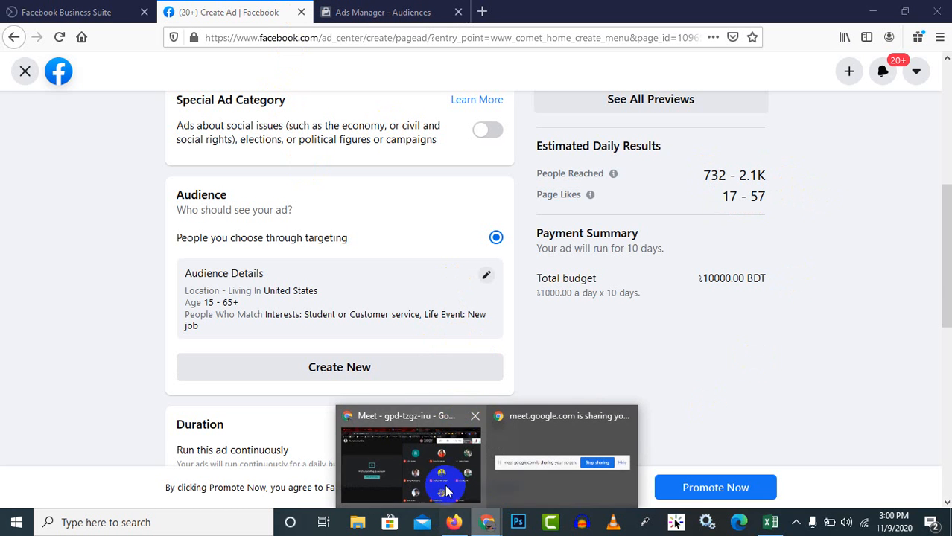
{"action": "left_click", "coordinate": [454, 524]}
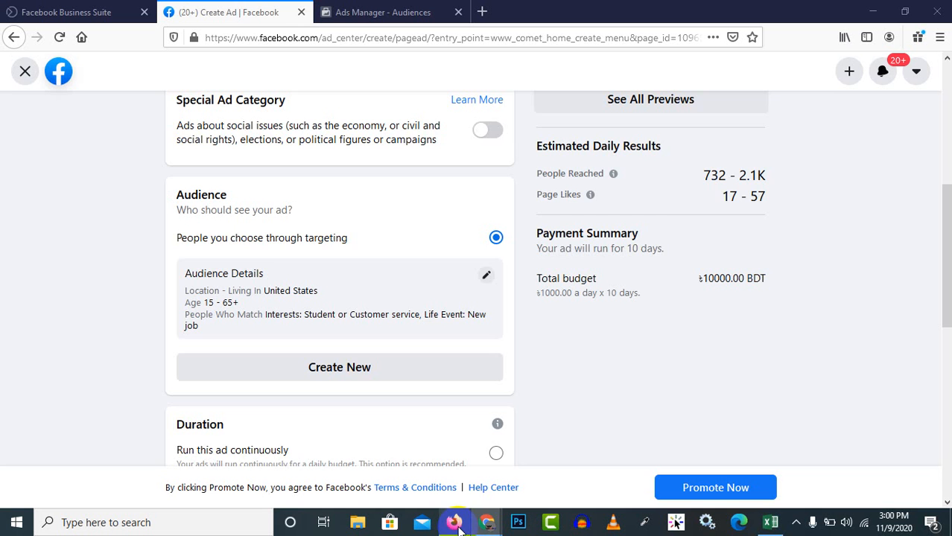
Go over the promotion once more from the ad creative through the audience and duration to the daily budget.
{"action": "scroll", "coordinate": [394, 346], "scroll_direction": "up", "scroll_amount": 5}
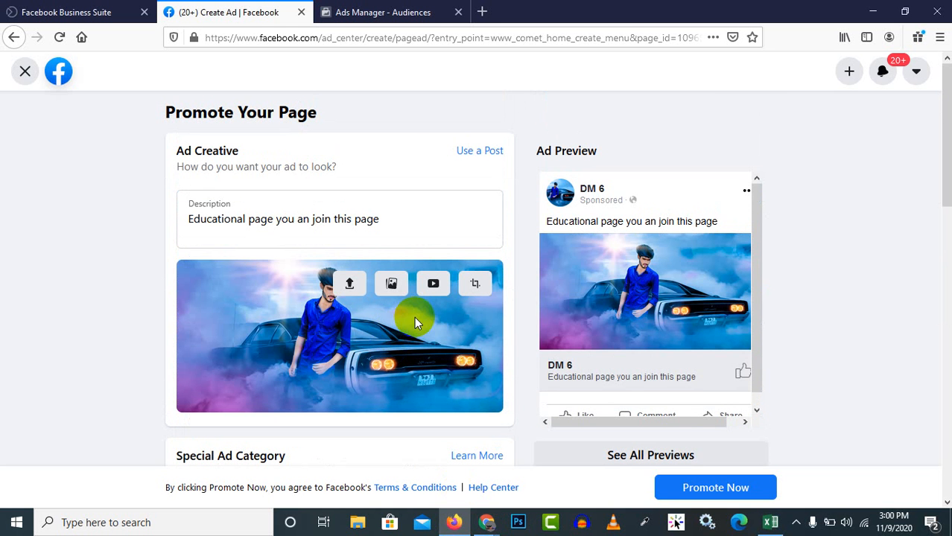
{"action": "scroll", "coordinate": [323, 238], "scroll_direction": "down", "scroll_amount": 10}
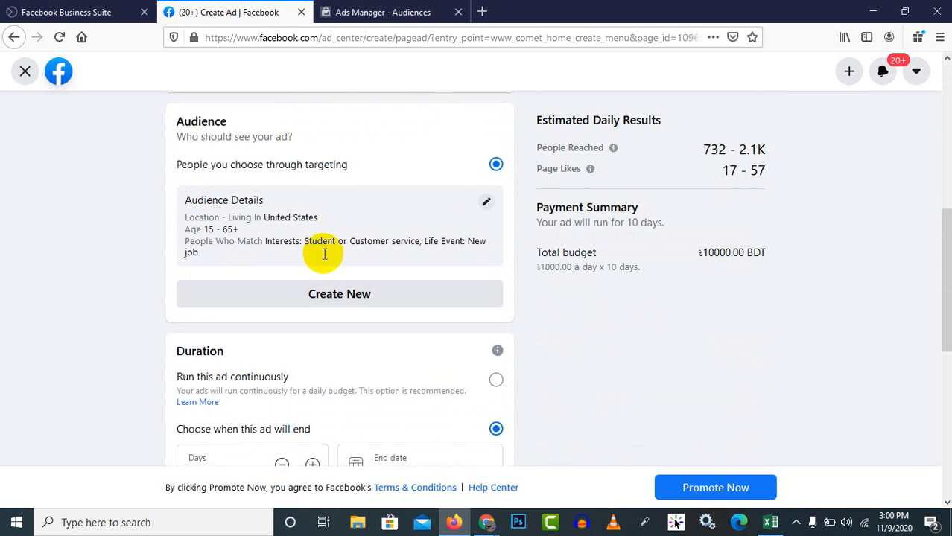
{"action": "scroll", "coordinate": [404, 266], "scroll_direction": "down", "scroll_amount": 1}
{"action": "scroll", "coordinate": [469, 278], "scroll_direction": "up", "scroll_amount": 11}
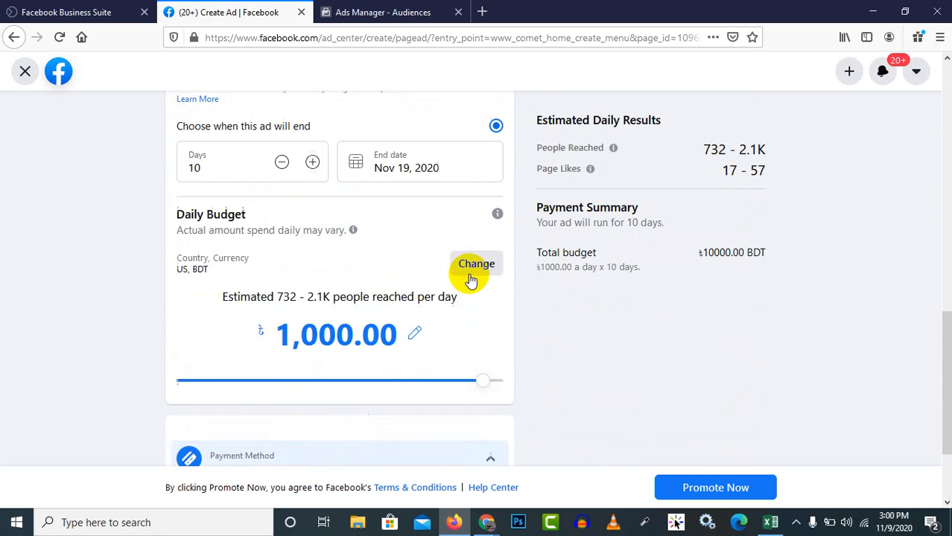
Open the Ads section for the DM 6 page in Facebook Business Suite.
{"action": "left_click", "coordinate": [105, 10]}
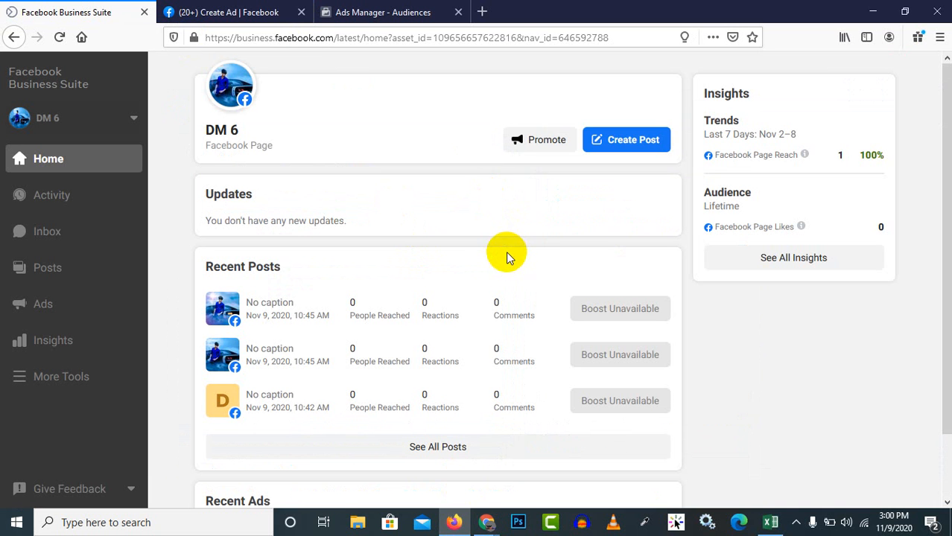
{"action": "left_click", "coordinate": [43, 305]}
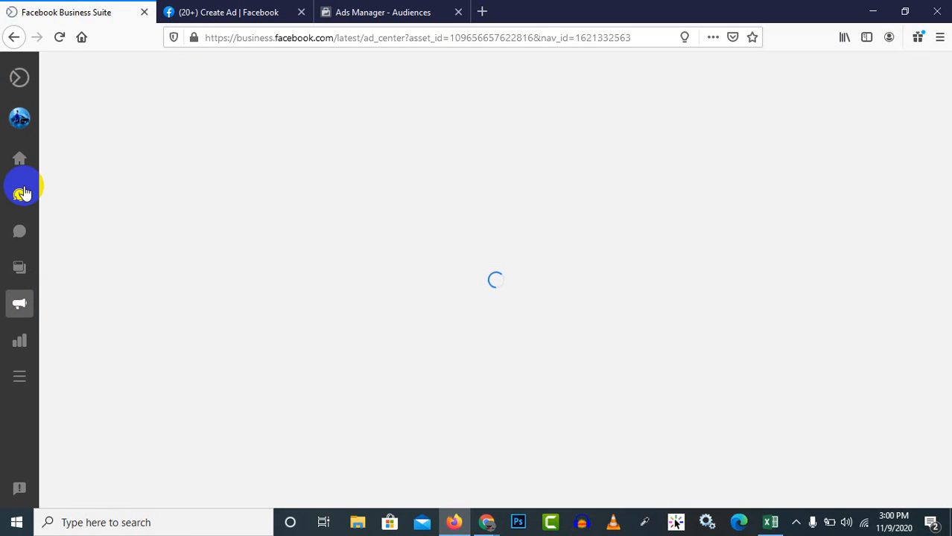
{"action": "left_click", "coordinate": [46, 212]}
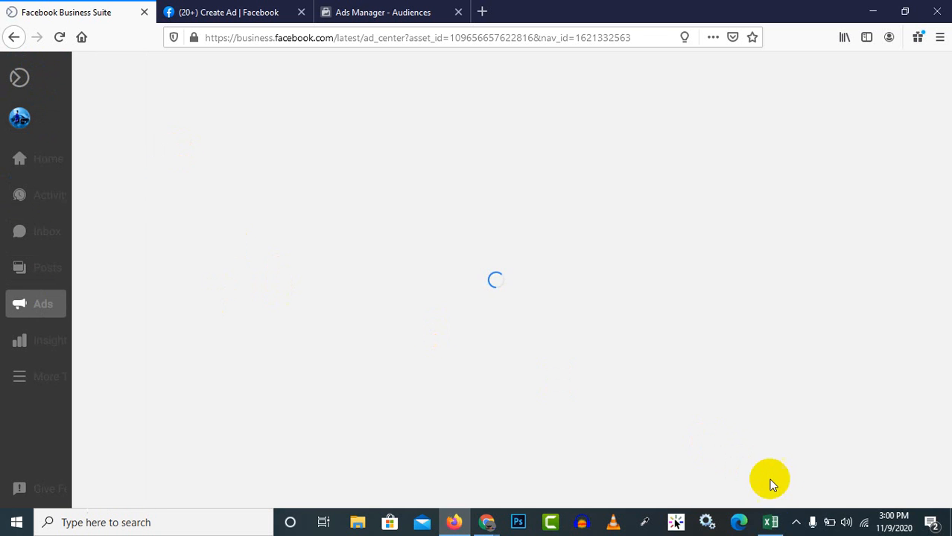
{"action": "left_click", "coordinate": [795, 522]}
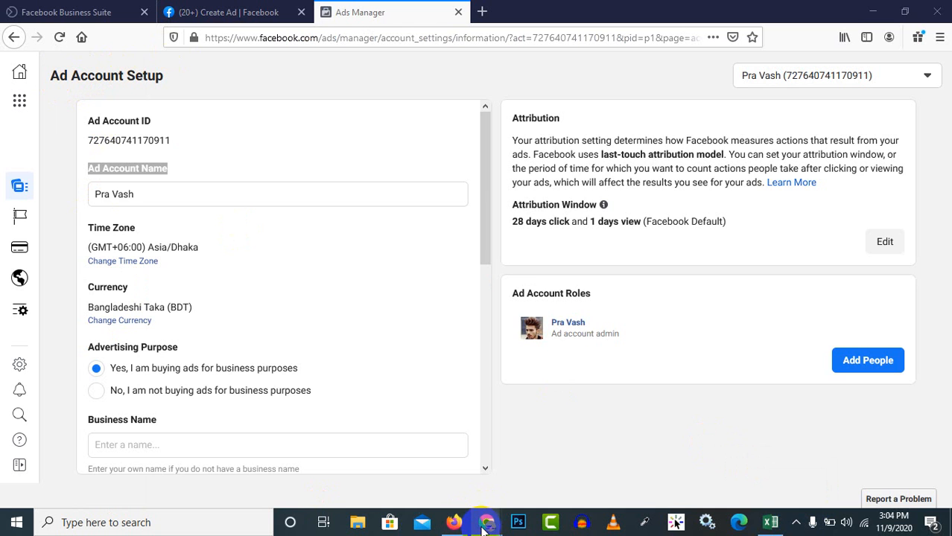
Check the participants in the Google Meet call in Chrome and return to the Ad Account Setup page in Firefox.
{"action": "mouse_move", "coordinate": [486, 523]}
{"action": "left_click", "coordinate": [435, 455]}
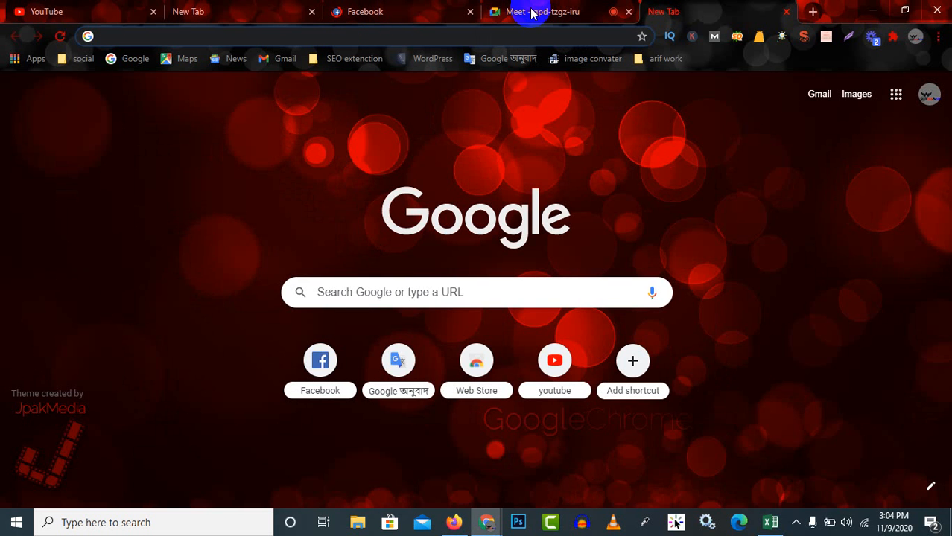
{"action": "left_click", "coordinate": [533, 13]}
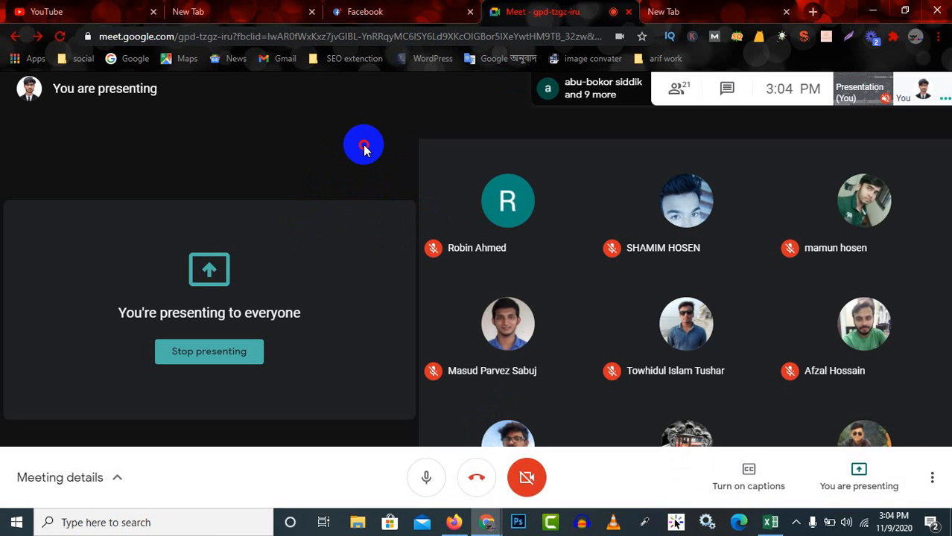
{"action": "left_click", "coordinate": [452, 523]}
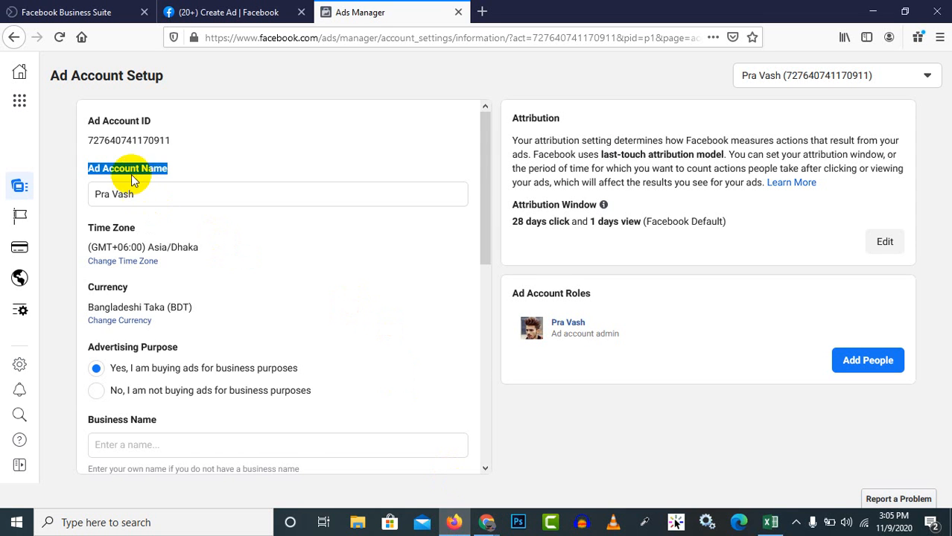
Point out the Ad Account ID heading and the Ad Account Name field in the ad account setup.
{"action": "scroll", "coordinate": [141, 160], "scroll_direction": "down", "scroll_amount": 5}
{"action": "scroll", "coordinate": [199, 155], "scroll_direction": "up", "scroll_amount": 5}
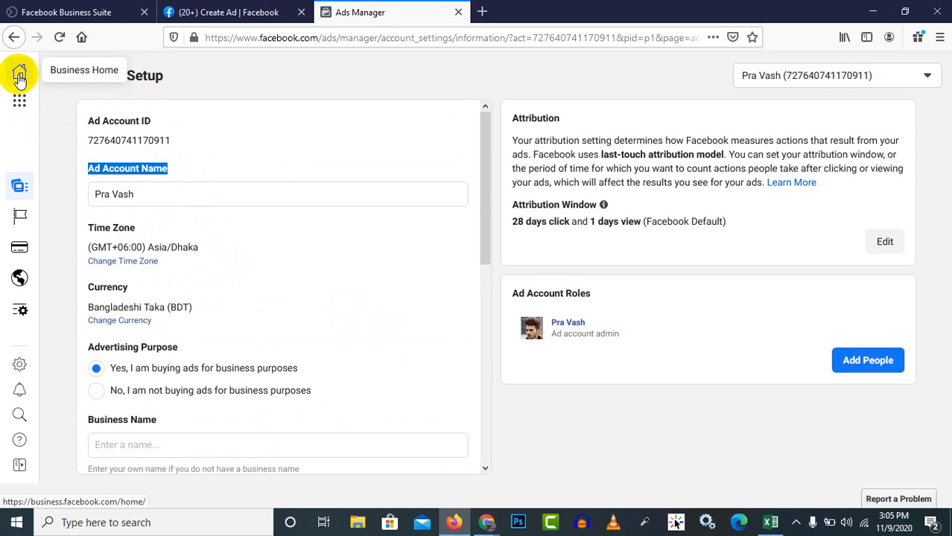
{"action": "left_click_drag", "start_coordinate": [153, 121], "coordinate": [90, 124]}
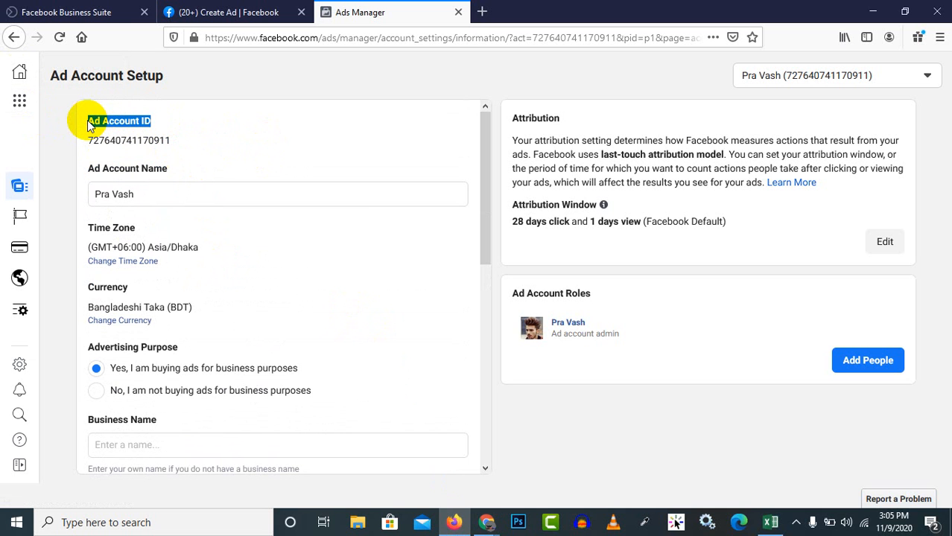
{"action": "left_click", "coordinate": [260, 221]}
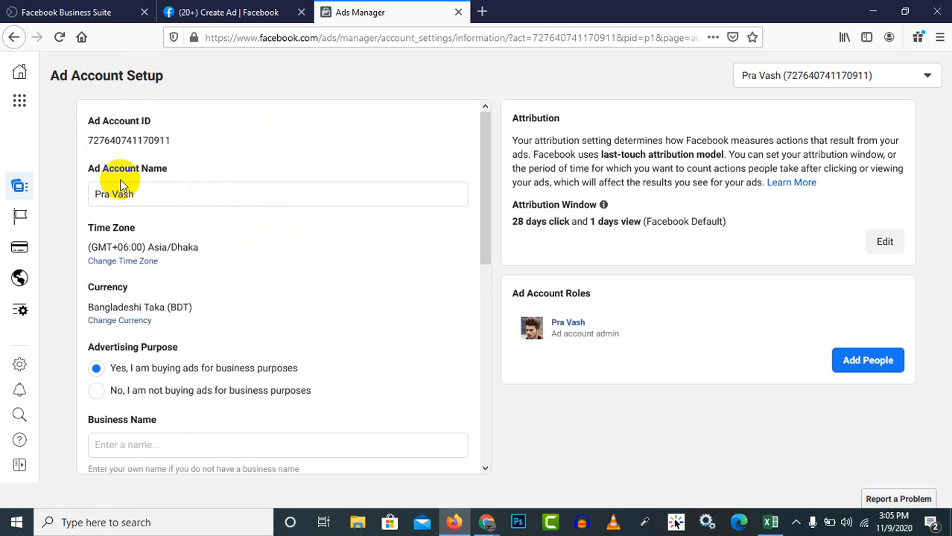
{"action": "left_click", "coordinate": [164, 193]}
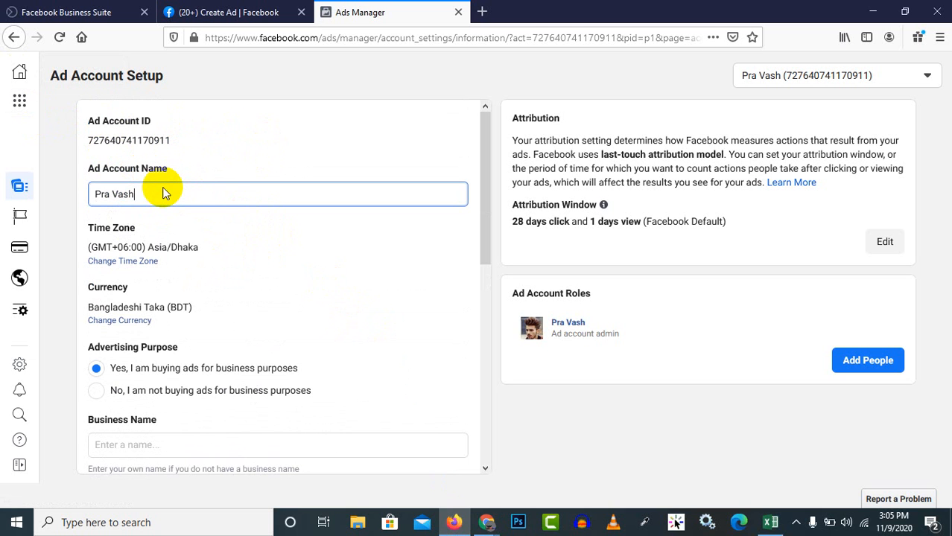
Examine the time zone, currency and advertising purpose settings and point out the empty Business Name field.
{"action": "scroll", "coordinate": [182, 318], "scroll_direction": "down", "scroll_amount": 3}
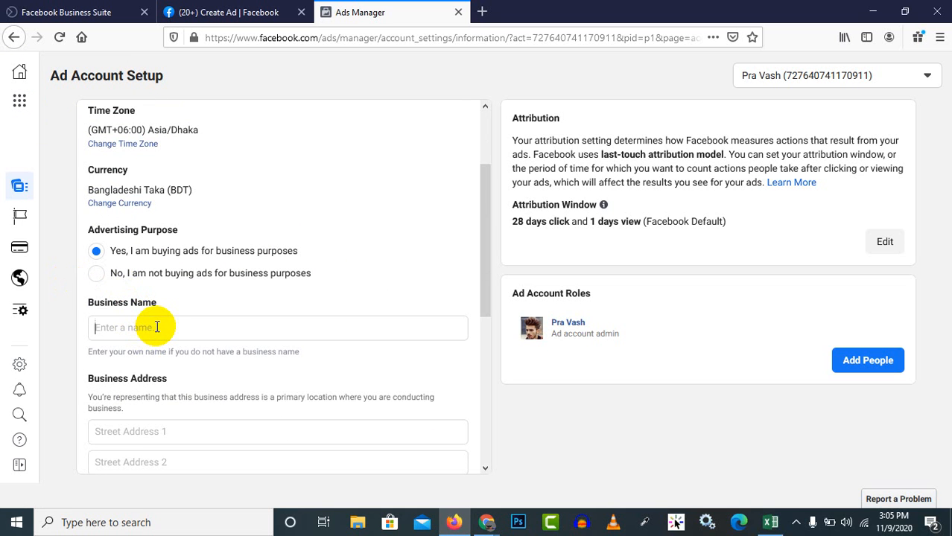
{"action": "left_click", "coordinate": [156, 327]}
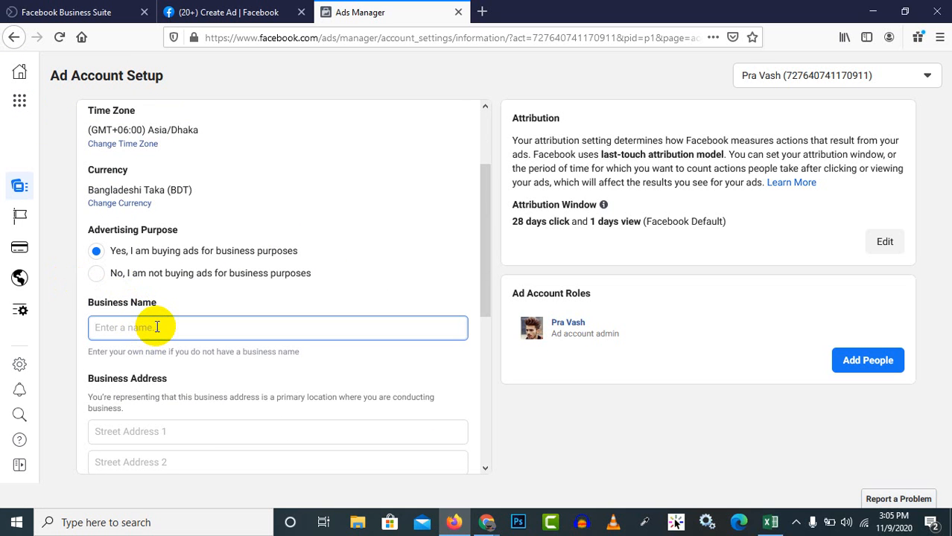
{"action": "scroll", "coordinate": [157, 327], "scroll_direction": "up", "scroll_amount": 3}
{"action": "scroll", "coordinate": [165, 324], "scroll_direction": "down", "scroll_amount": 5}
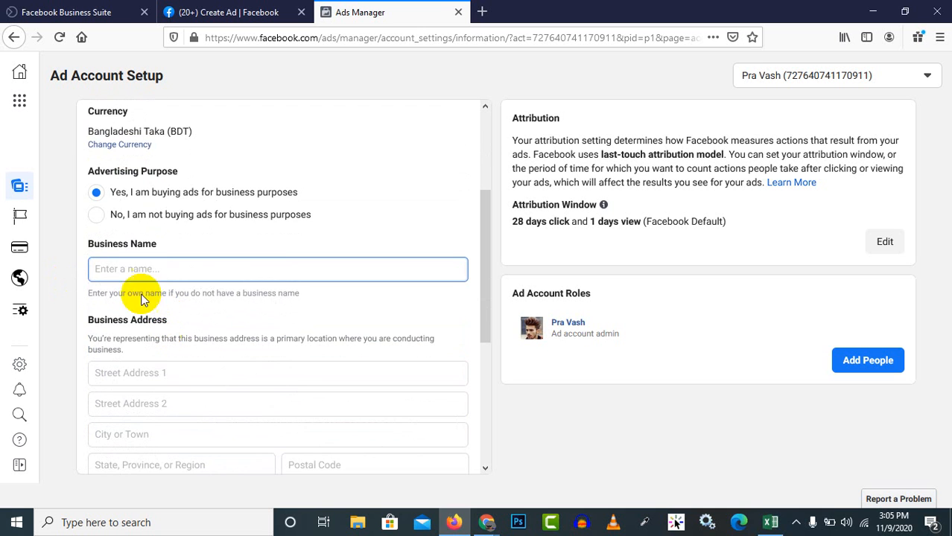
Highlight the Business Address heading and point out its street, city, state and postal code fields.
{"action": "scroll", "coordinate": [127, 351], "scroll_direction": "down", "scroll_amount": 3}
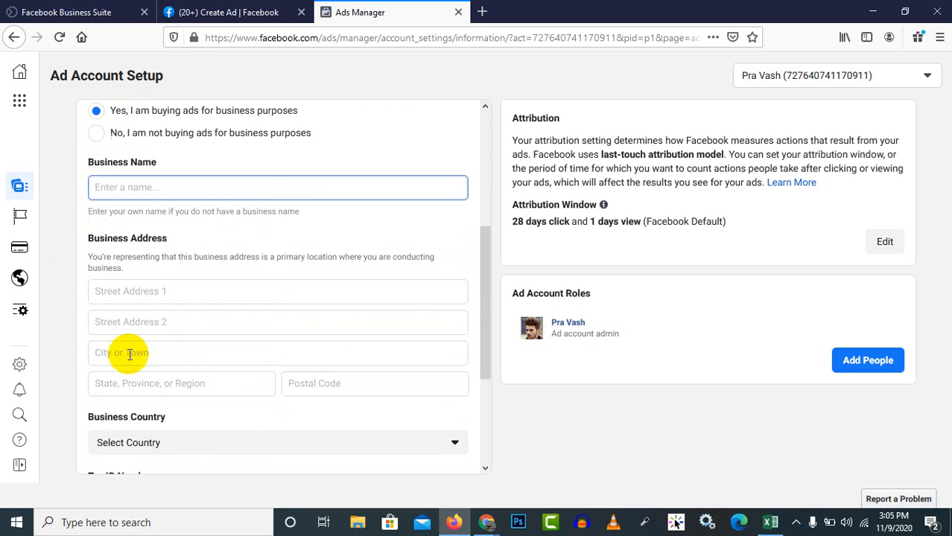
{"action": "left_click_drag", "start_coordinate": [87, 203], "coordinate": [202, 208]}
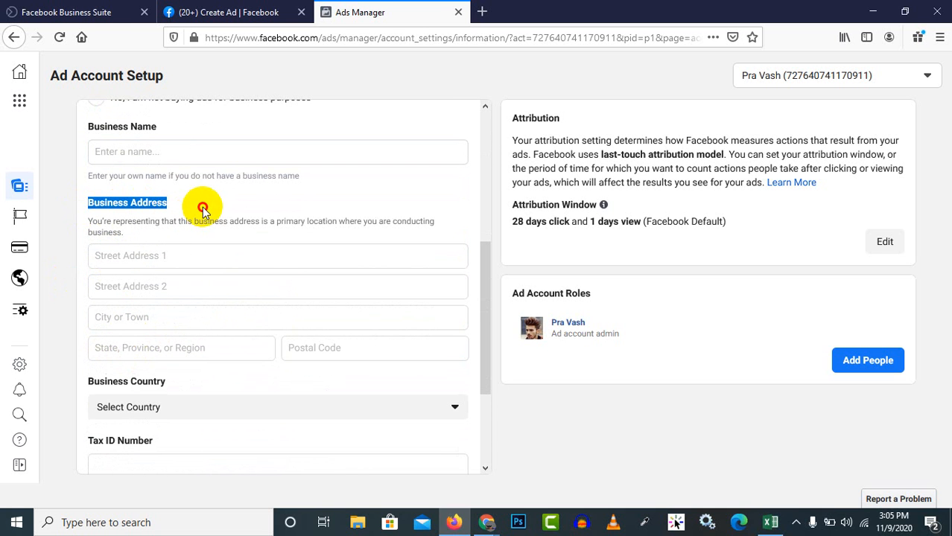
{"action": "left_click", "coordinate": [198, 254]}
{"action": "left_click", "coordinate": [202, 290]}
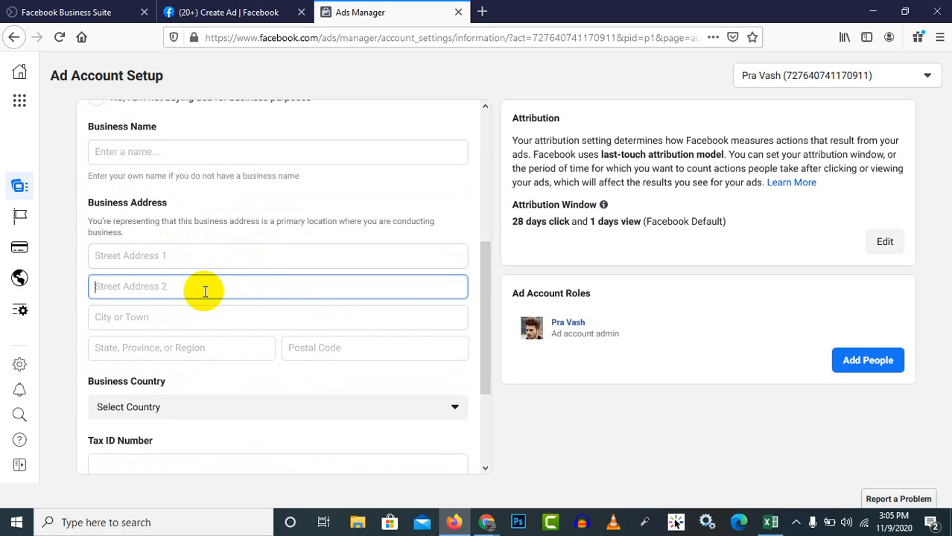
{"action": "left_click", "coordinate": [189, 322]}
{"action": "left_click", "coordinate": [176, 352]}
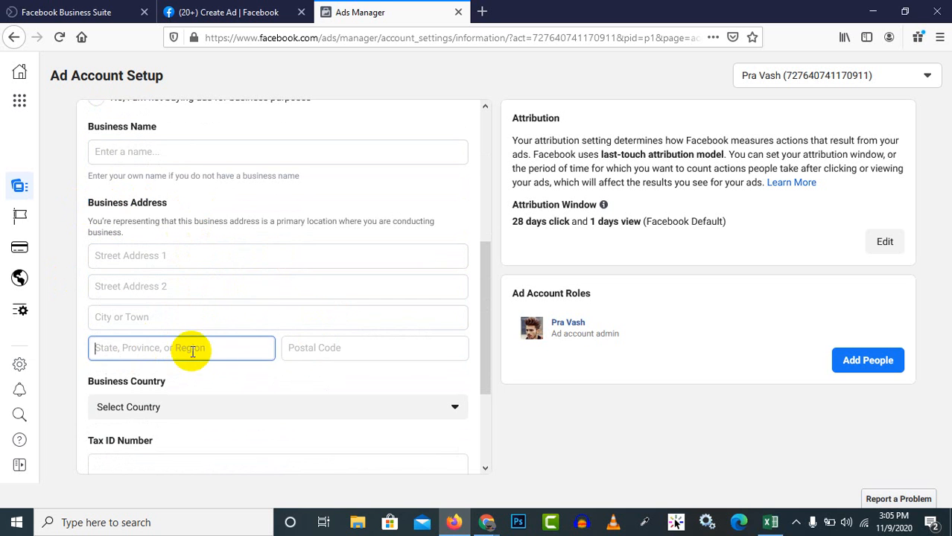
{"action": "left_click", "coordinate": [170, 319]}
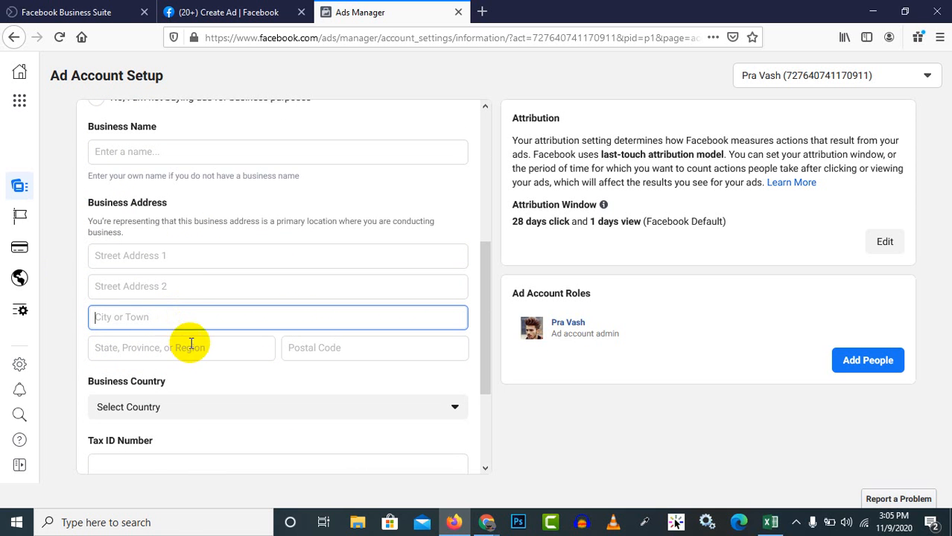
{"action": "left_click", "coordinate": [187, 344]}
{"action": "left_click", "coordinate": [330, 347]}
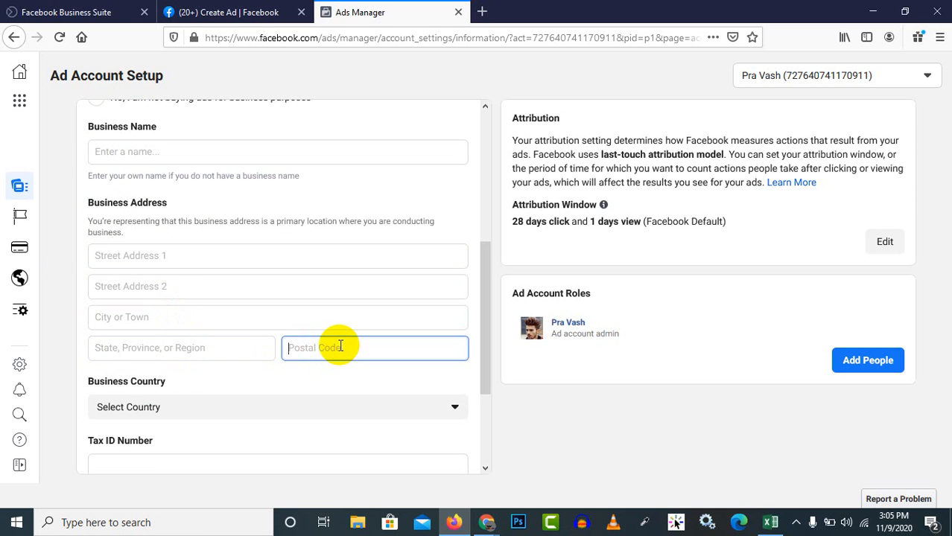
Highlight the Business Country heading above the country selection.
{"action": "scroll", "coordinate": [202, 369], "scroll_direction": "down", "scroll_amount": 3}
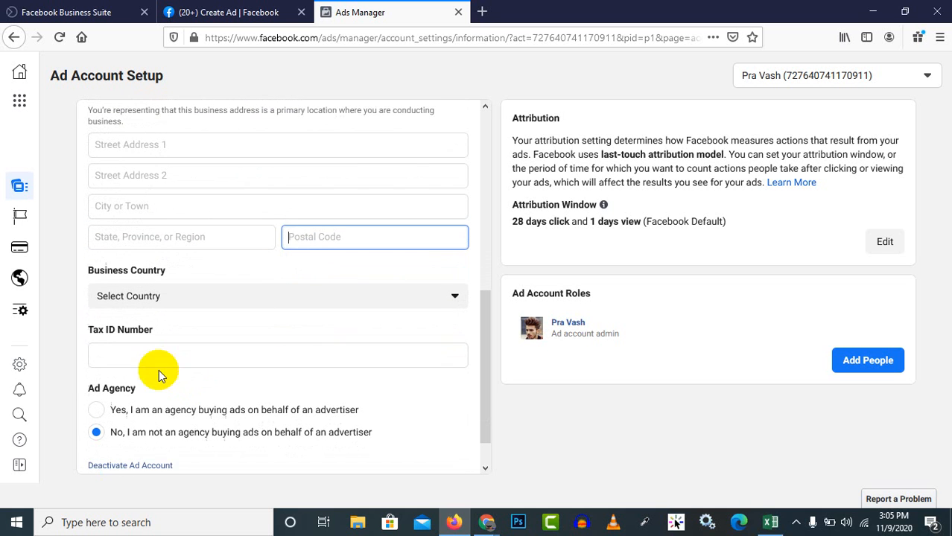
{"action": "left_click", "coordinate": [87, 270]}
{"action": "left_click_drag", "start_coordinate": [87, 270], "coordinate": [187, 267]}
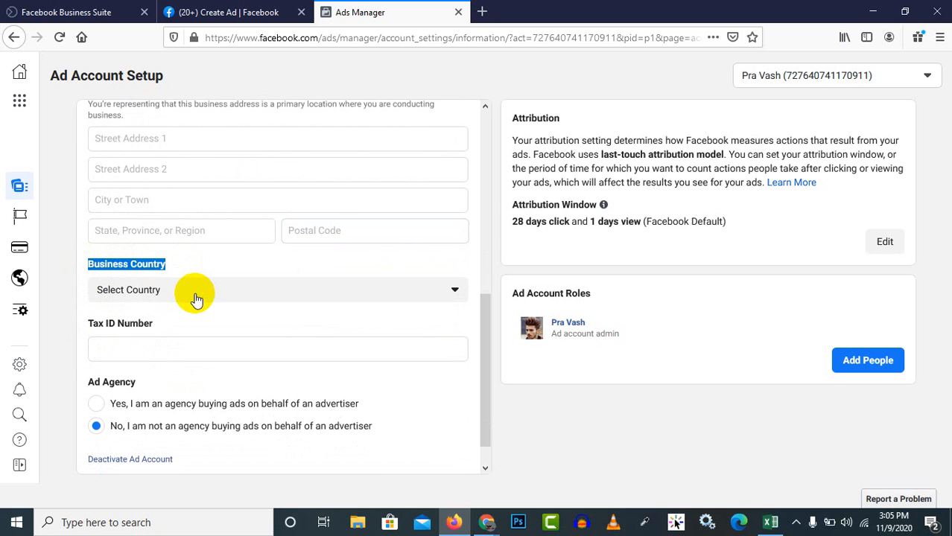
Point out the Tax ID Number field, highlight the Ad Agency heading and review the rest of the ad account form.
{"action": "scroll", "coordinate": [136, 309], "scroll_direction": "down", "scroll_amount": 1}
{"action": "left_click", "coordinate": [136, 311]}
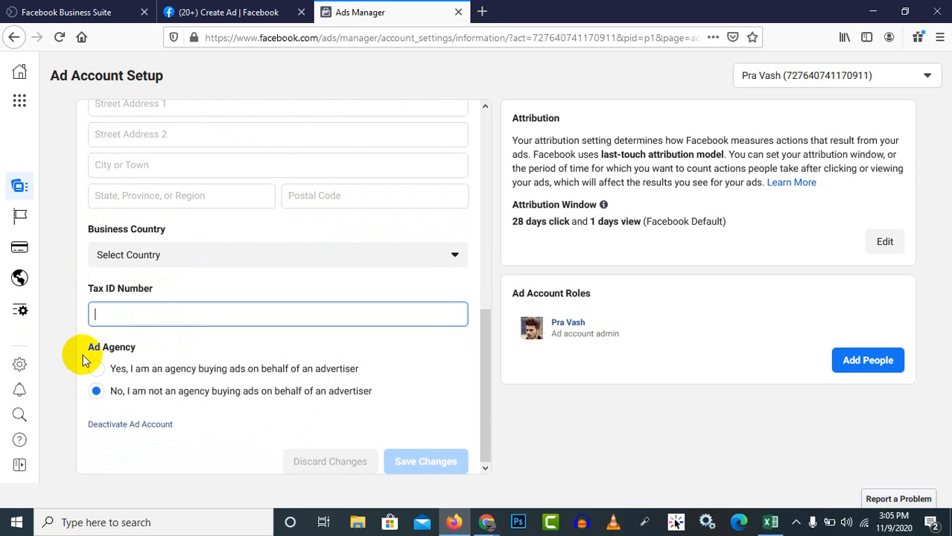
{"action": "left_click_drag", "start_coordinate": [84, 348], "coordinate": [131, 348]}
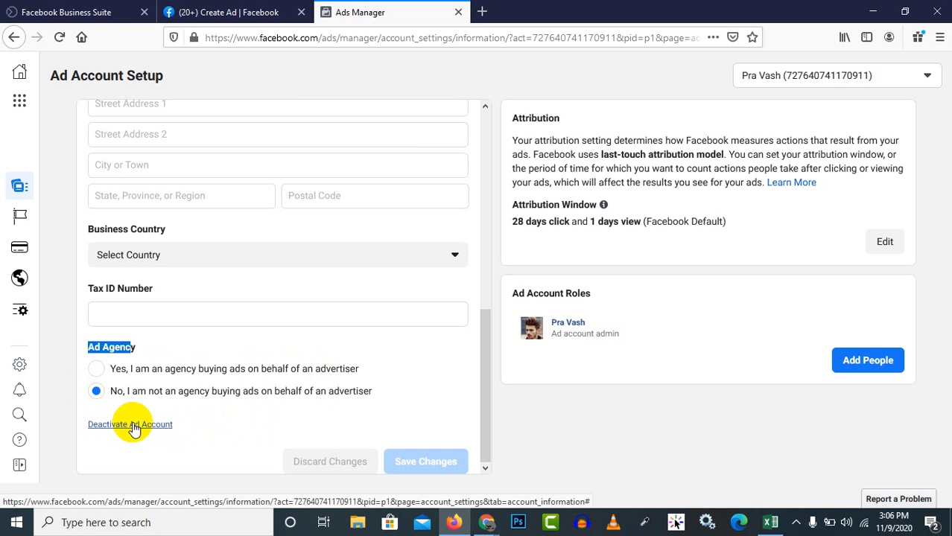
{"action": "scroll", "coordinate": [237, 137], "scroll_direction": "up", "scroll_amount": 10}
{"action": "scroll", "coordinate": [157, 270], "scroll_direction": "down", "scroll_amount": 10}
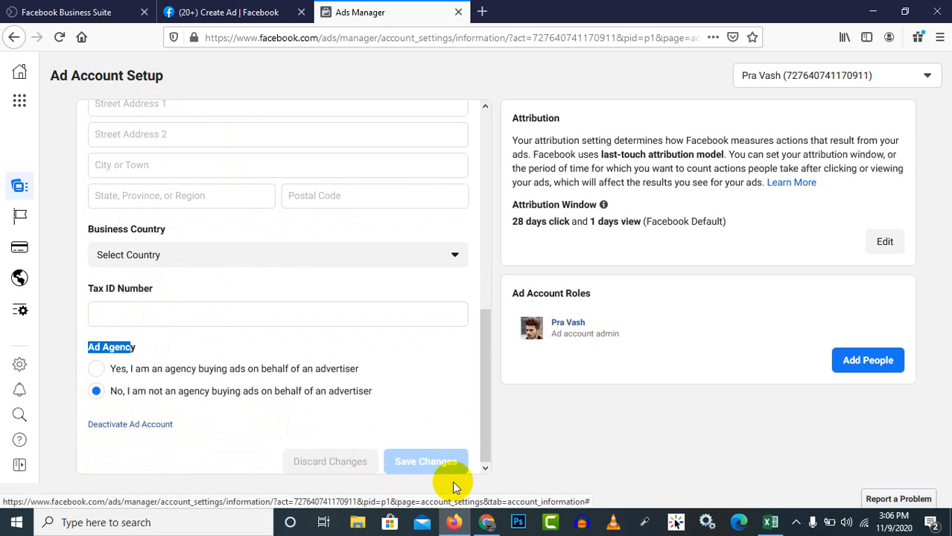
{"action": "scroll", "coordinate": [261, 162], "scroll_direction": "up", "scroll_amount": 5}
{"action": "scroll", "coordinate": [272, 144], "scroll_direction": "up", "scroll_amount": 2}
{"action": "scroll", "coordinate": [244, 234], "scroll_direction": "down", "scroll_amount": 10}
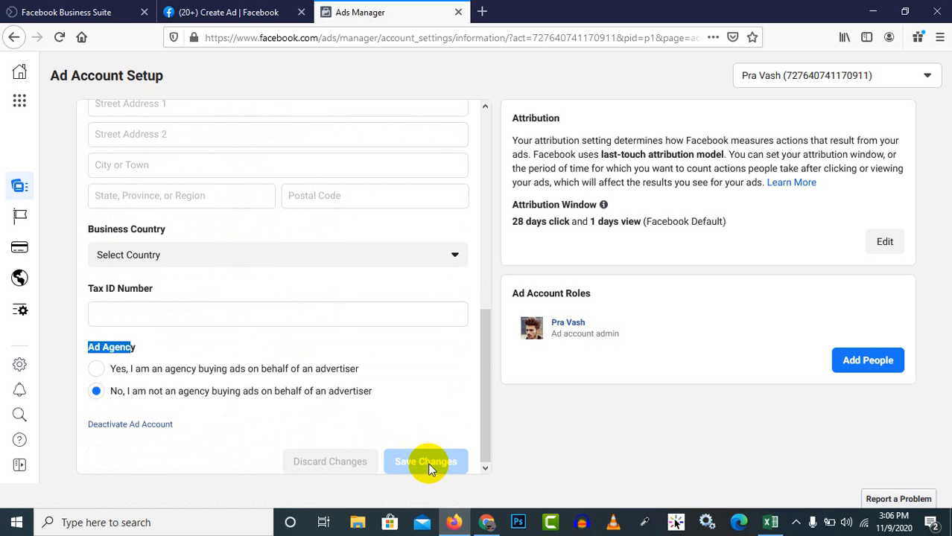
Set the Business Name in the ad account setup to "DM 6".
{"action": "scroll", "coordinate": [334, 374], "scroll_direction": "up", "scroll_amount": 10}
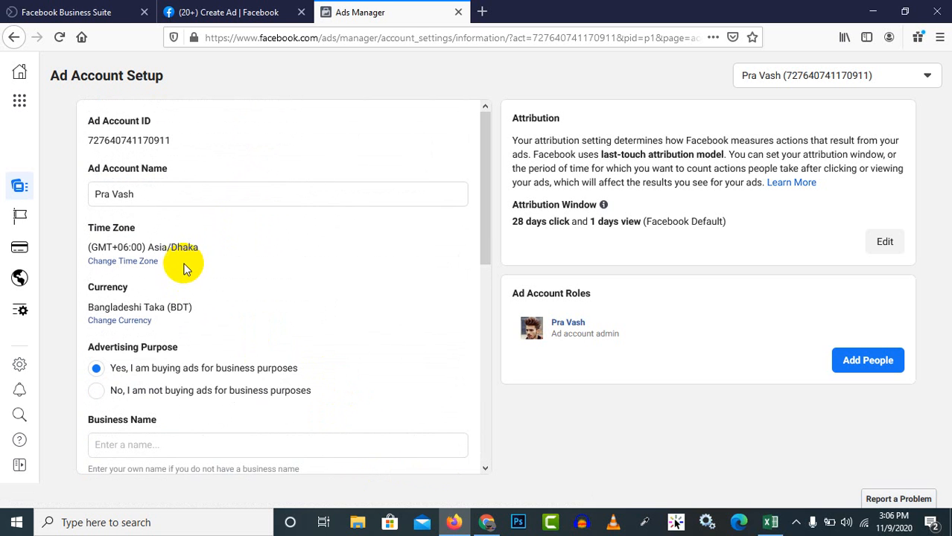
{"action": "scroll", "coordinate": [171, 364], "scroll_direction": "down", "scroll_amount": 3}
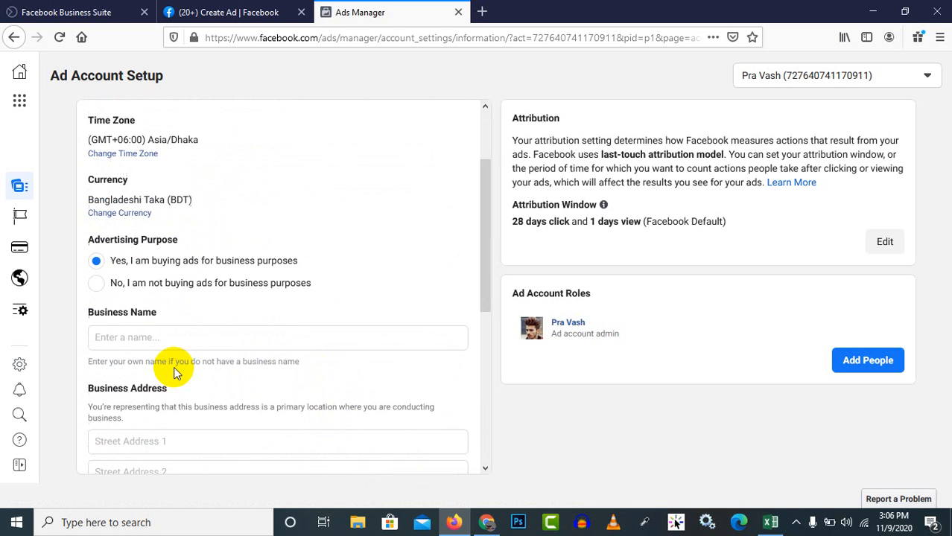
{"action": "scroll", "coordinate": [176, 372], "scroll_direction": "down", "scroll_amount": 1}
{"action": "left_click", "coordinate": [187, 330]}
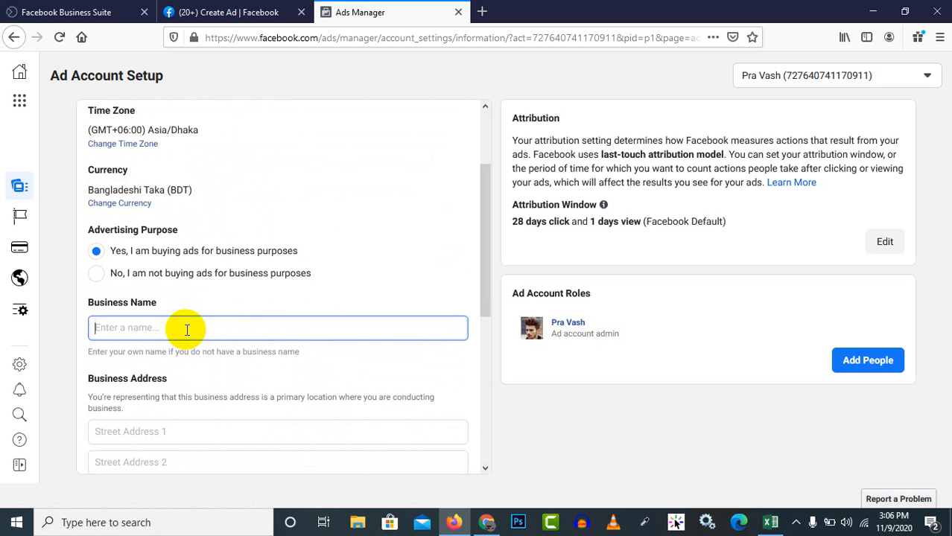
{"action": "type", "text": "m"}
{"action": "key", "text": "BackSpace"}
{"action": "key", "text": "BackSpace"}
{"action": "type", "text": "M"}
{"action": "key", "text": "BackSpace"}
{"action": "type", "text": "DM"}
{"action": "left_click", "coordinate": [212, 357]}
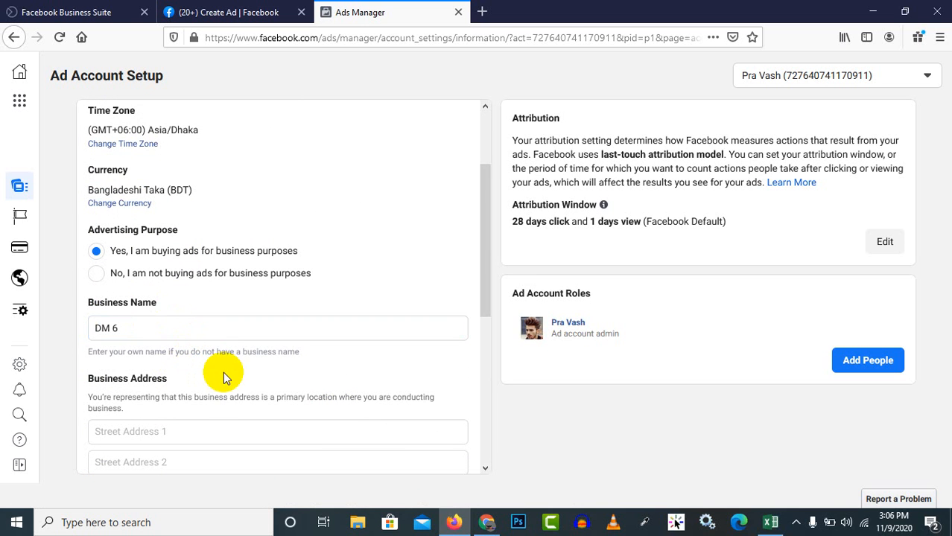
Enter the business's street address on the first address line and copy it to the second line.
{"action": "scroll", "coordinate": [224, 372], "scroll_direction": "down", "scroll_amount": 3}
{"action": "left_click", "coordinate": [186, 315]}
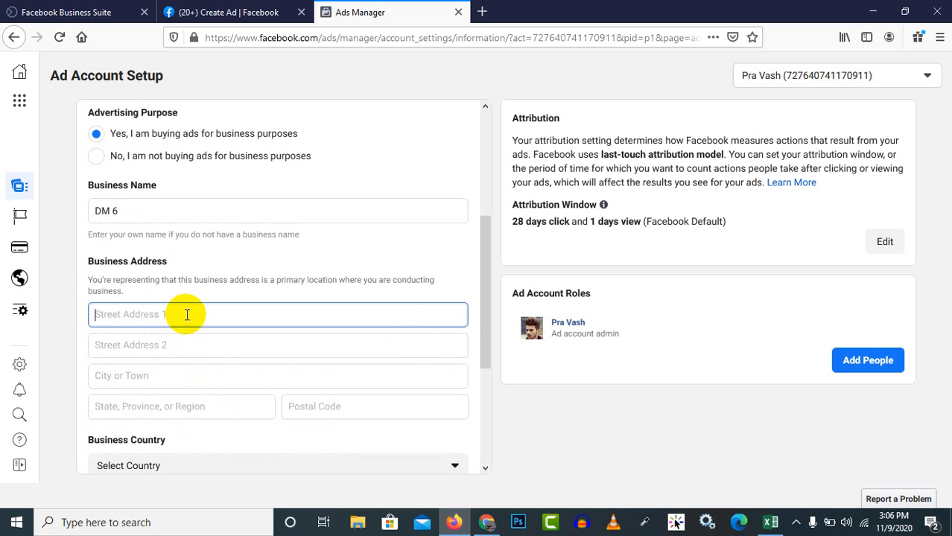
{"action": "type", "text": "DHAKA BANGLADESH"}
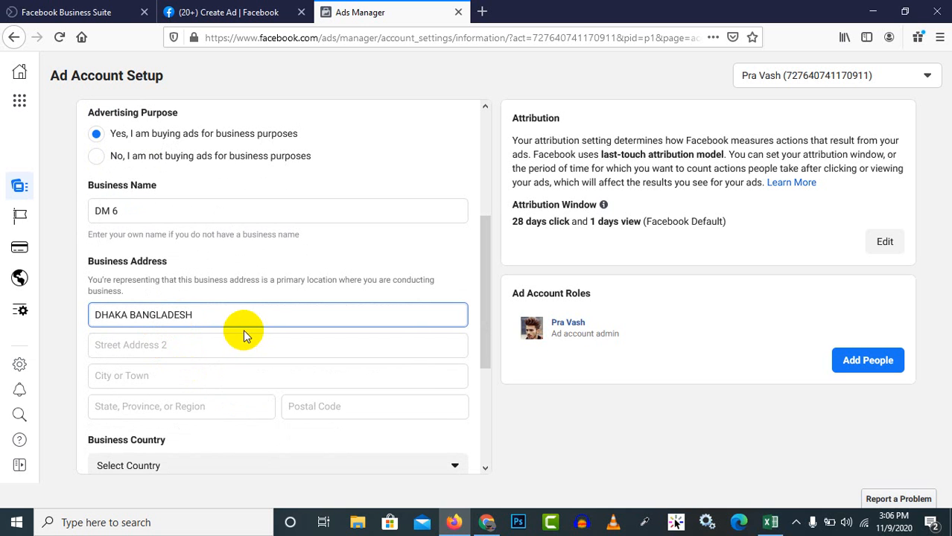
{"action": "left_click", "coordinate": [229, 342]}
{"action": "triple_click", "coordinate": [245, 312]}
{"action": "key", "text": "ctrl+c"}
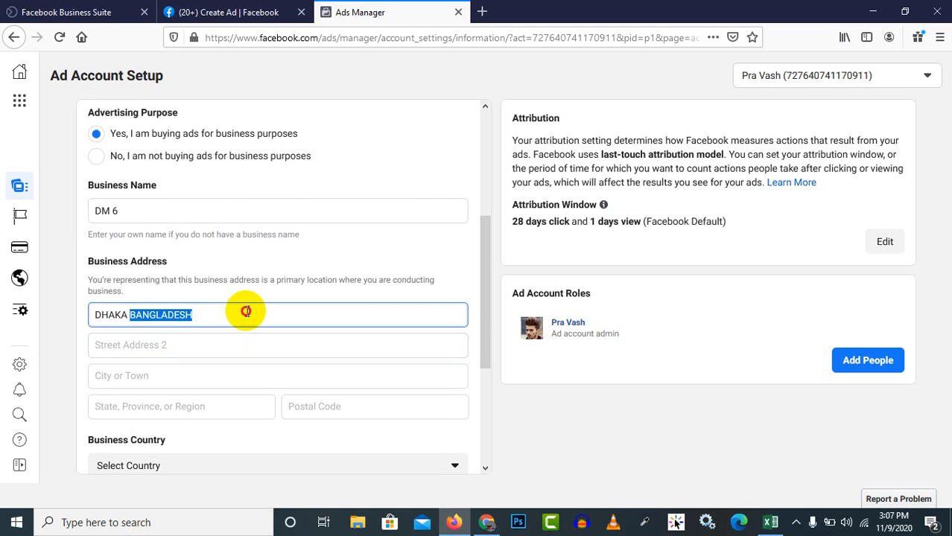
{"action": "left_click", "coordinate": [220, 349]}
{"action": "key", "text": "ctrl+v"}
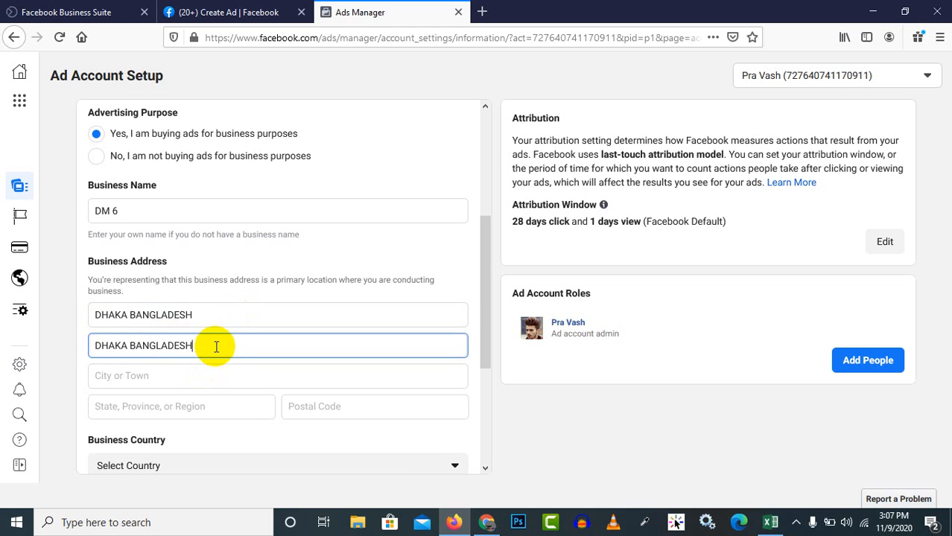
Fill in the city, the state or region, and the postal code of the business address.
{"action": "left_click", "coordinate": [209, 378]}
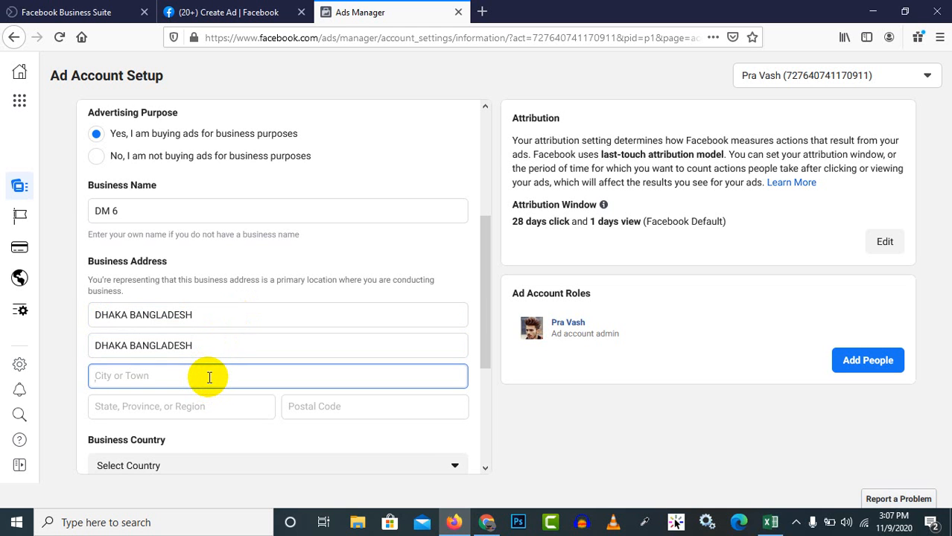
{"action": "type", "text": "DHAKA"}
{"action": "left_click", "coordinate": [219, 405]}
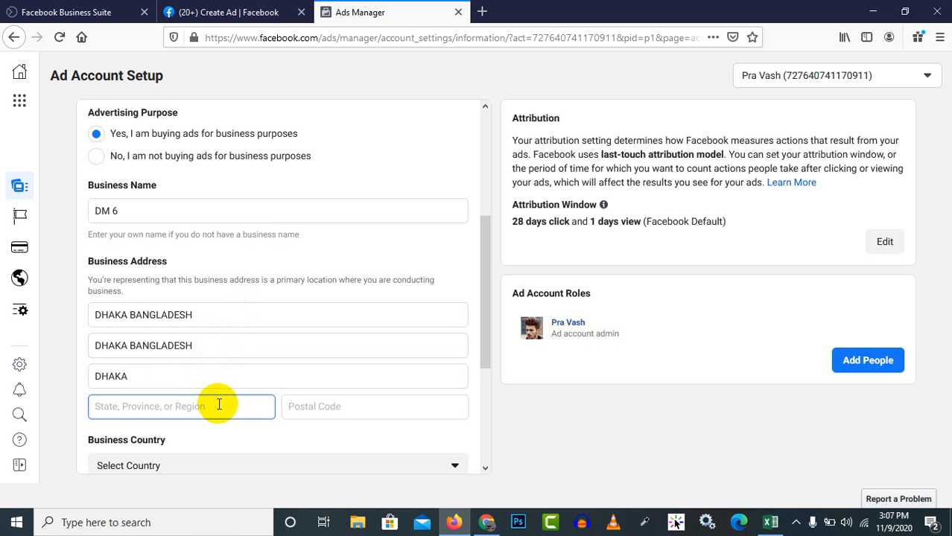
{"action": "type", "text": "DH"}
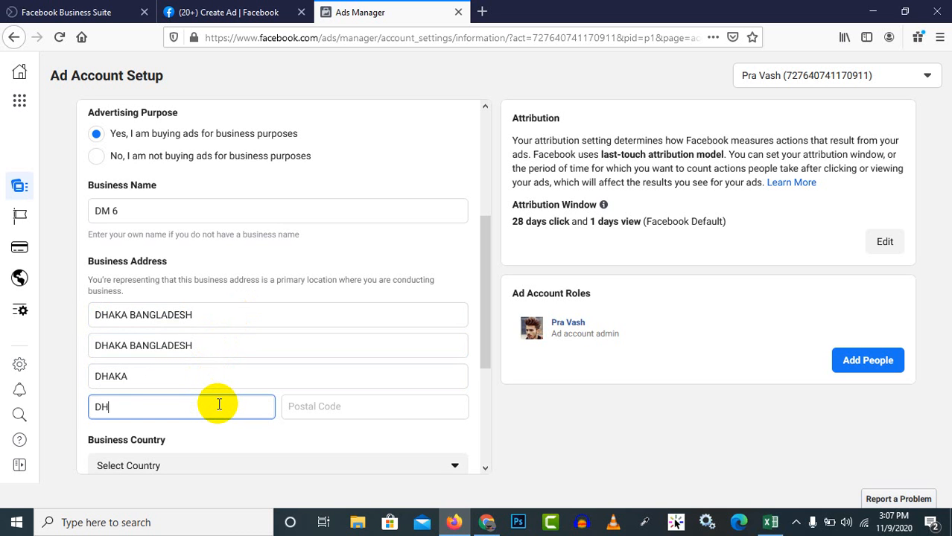
{"action": "type", "text": "AKA"}
{"action": "left_click", "coordinate": [350, 404]}
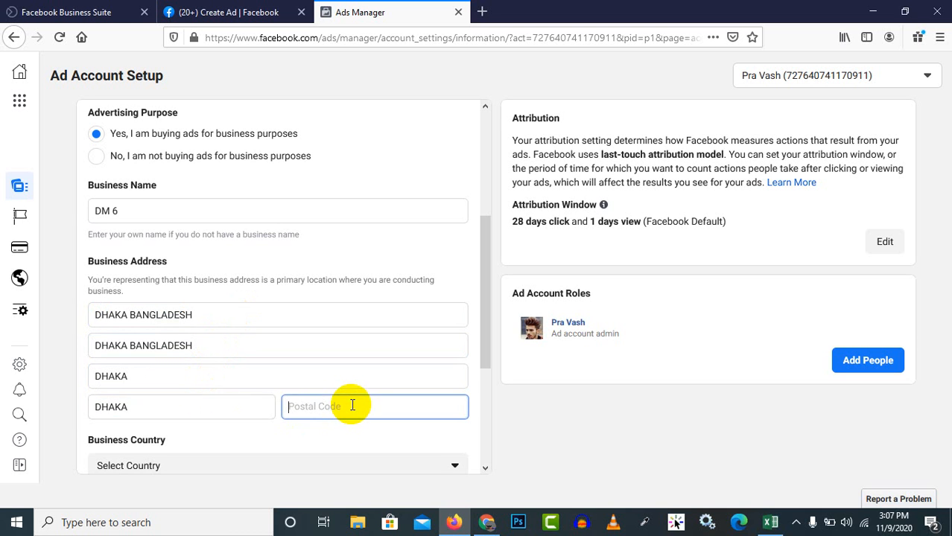
{"action": "type", "text": "456"}
Set the Business Country to Bangladesh.
{"action": "scroll", "coordinate": [340, 385], "scroll_direction": "down", "scroll_amount": 2}
{"action": "scroll", "coordinate": [336, 365], "scroll_direction": "down", "scroll_amount": 1}
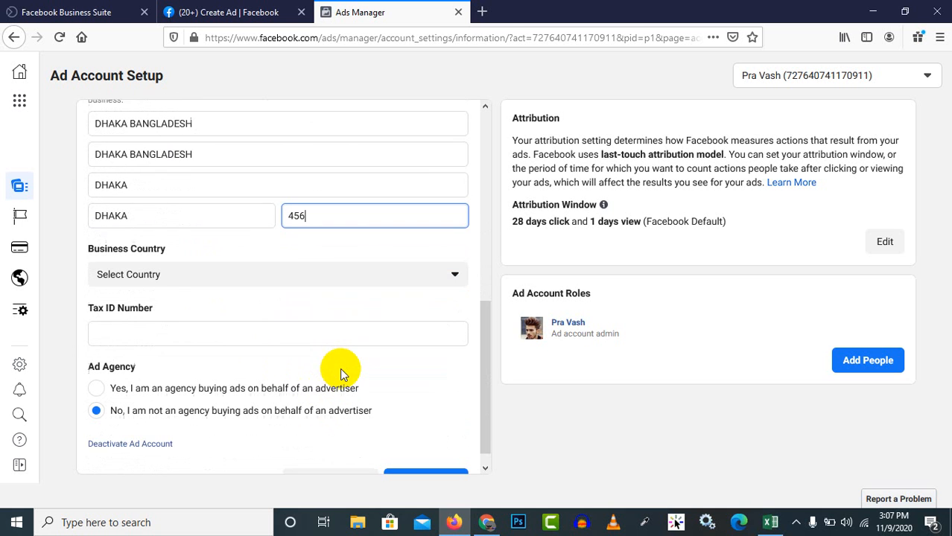
{"action": "scroll", "coordinate": [340, 368], "scroll_direction": "down", "scroll_amount": 1}
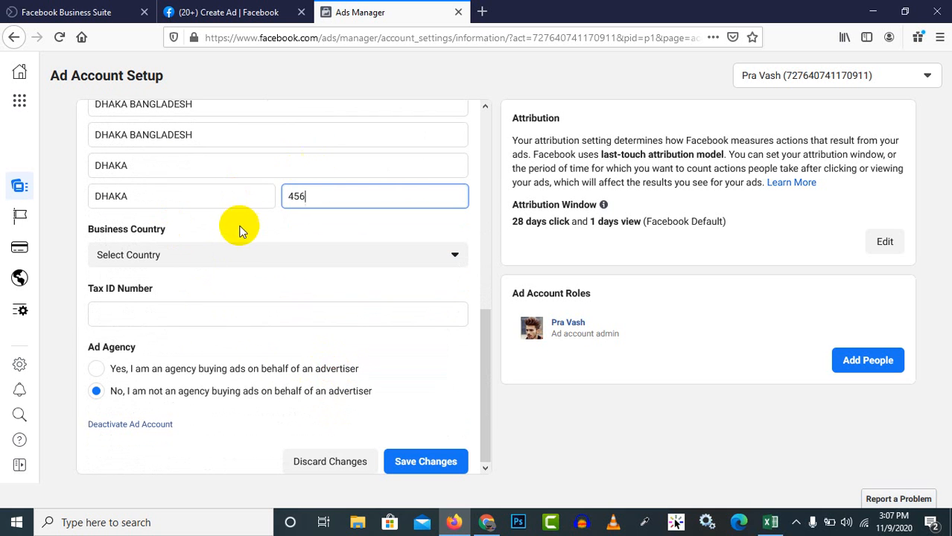
{"action": "scroll", "coordinate": [239, 224], "scroll_direction": "up", "scroll_amount": 2}
{"action": "scroll", "coordinate": [240, 223], "scroll_direction": "down", "scroll_amount": 2}
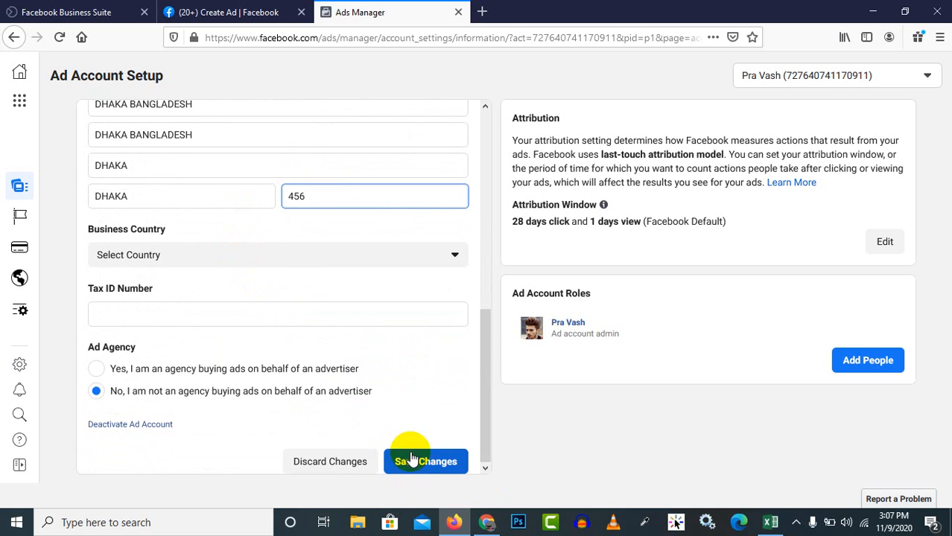
{"action": "left_click", "coordinate": [447, 253]}
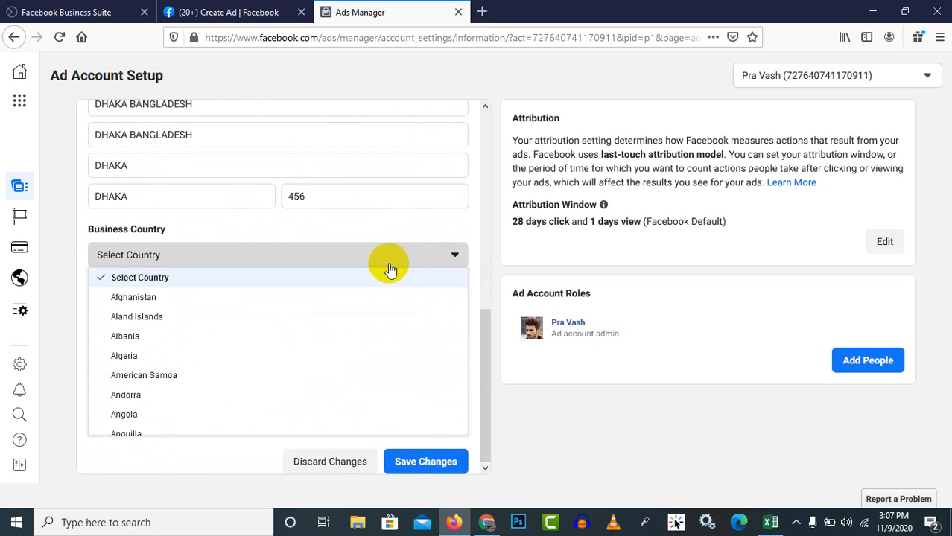
{"action": "scroll", "coordinate": [169, 390], "scroll_direction": "down", "scroll_amount": 5}
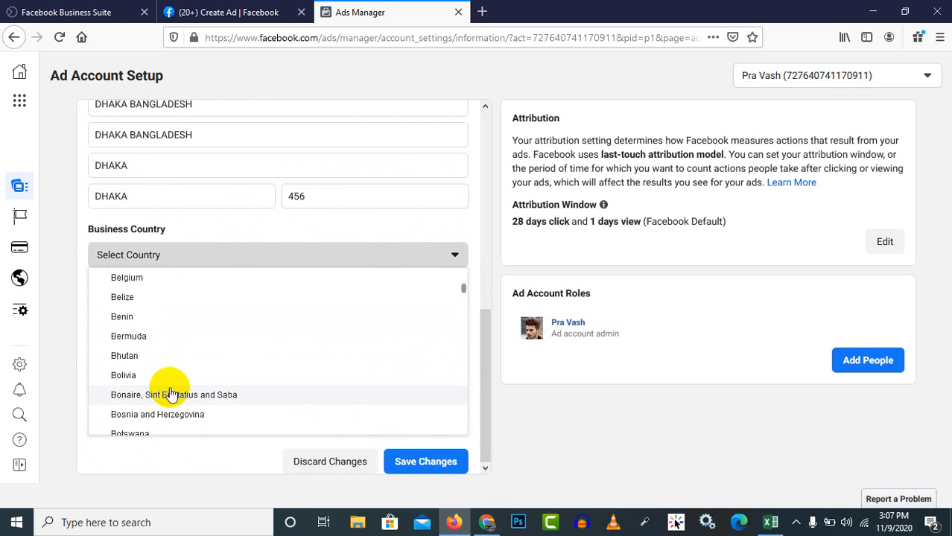
{"action": "scroll", "coordinate": [154, 316], "scroll_direction": "up", "scroll_amount": 2}
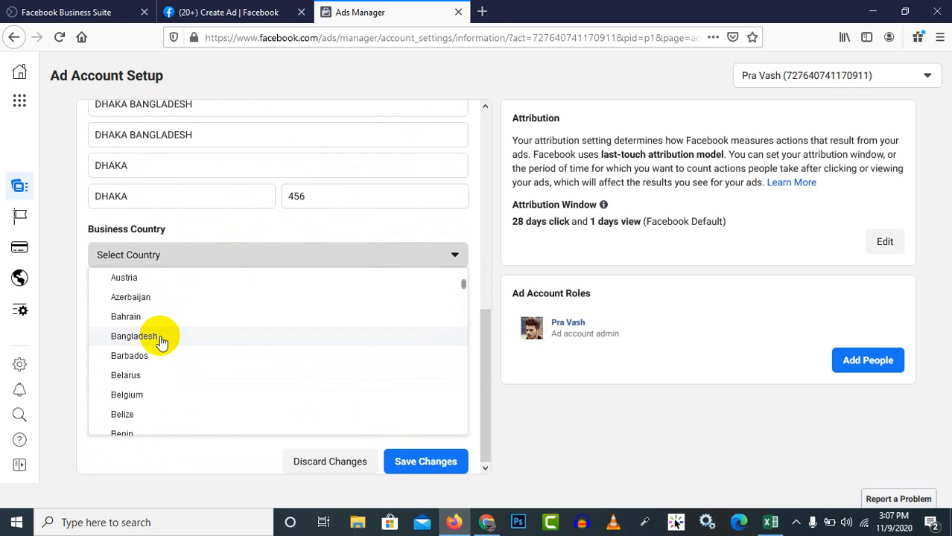
{"action": "left_click", "coordinate": [160, 341]}
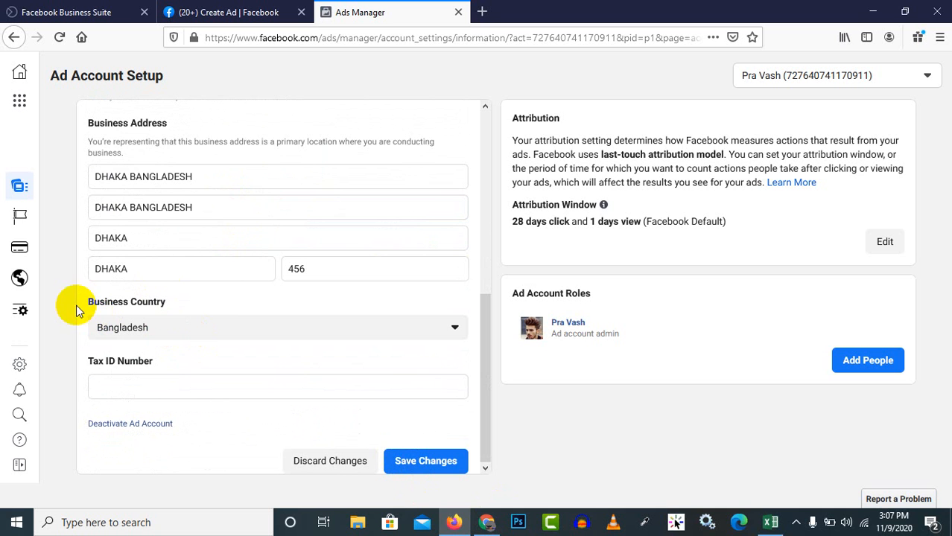
Highlight the Business Country heading and point out the empty Tax ID Number field.
{"action": "left_click_drag", "start_coordinate": [77, 309], "coordinate": [191, 302]}
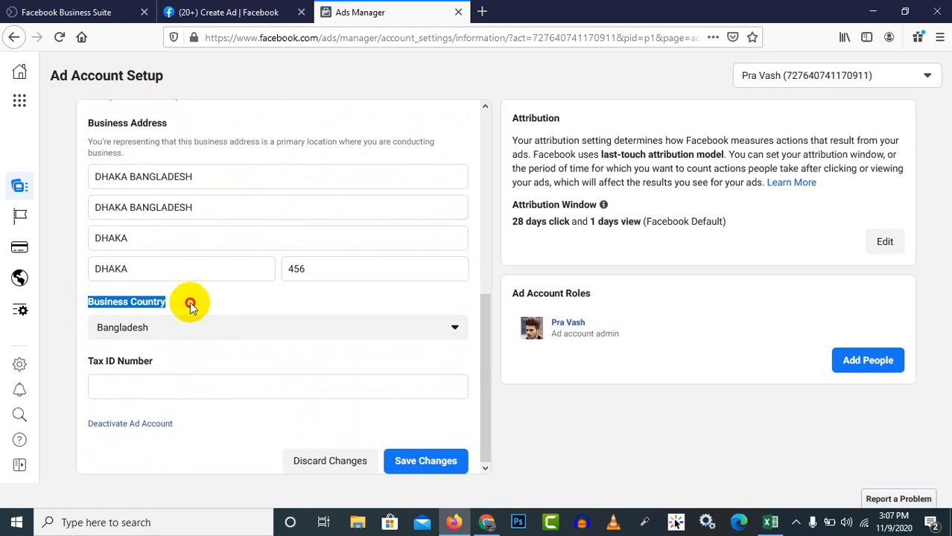
{"action": "left_click", "coordinate": [140, 381]}
{"action": "scroll", "coordinate": [219, 446], "scroll_direction": "up", "scroll_amount": 2}
{"action": "scroll", "coordinate": [376, 423], "scroll_direction": "down", "scroll_amount": 2}
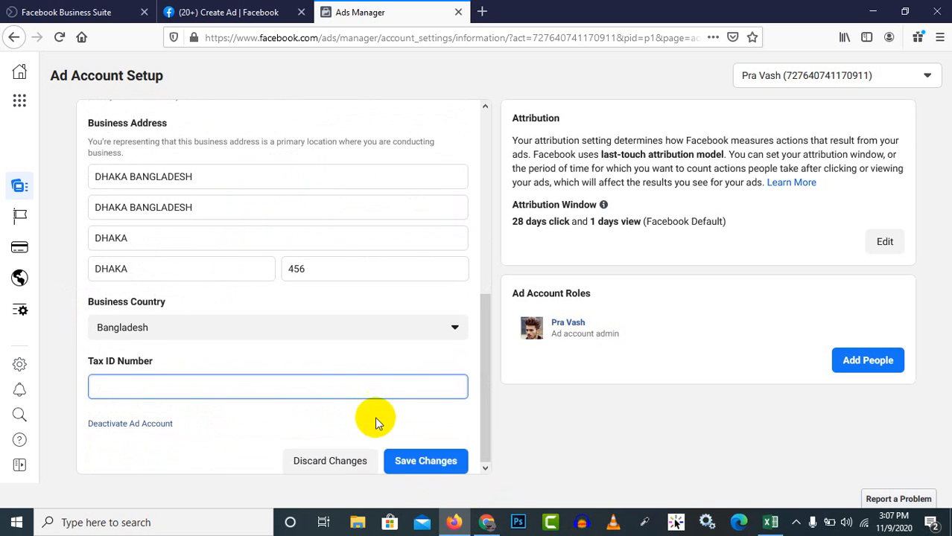
Try to save the ad account setup changes.
{"action": "left_click", "coordinate": [429, 462]}
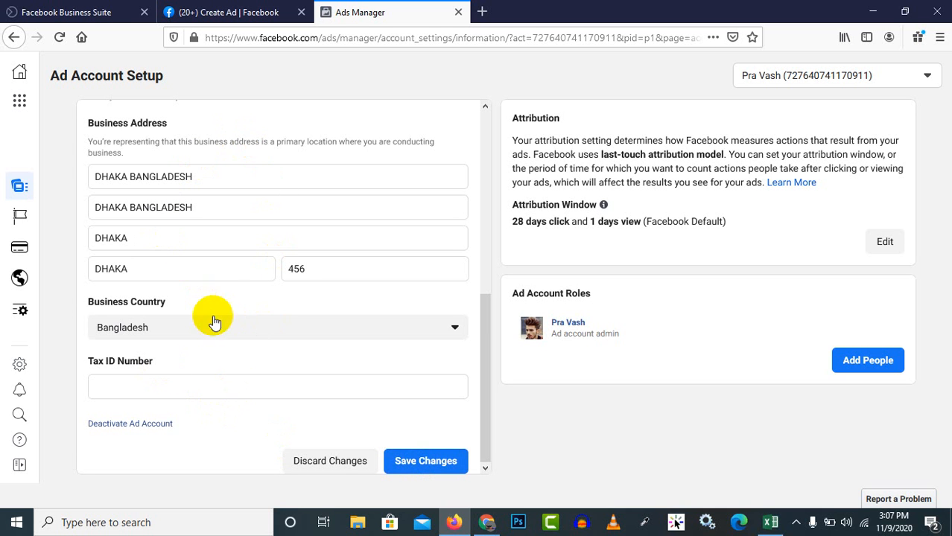
{"action": "left_click", "coordinate": [433, 460]}
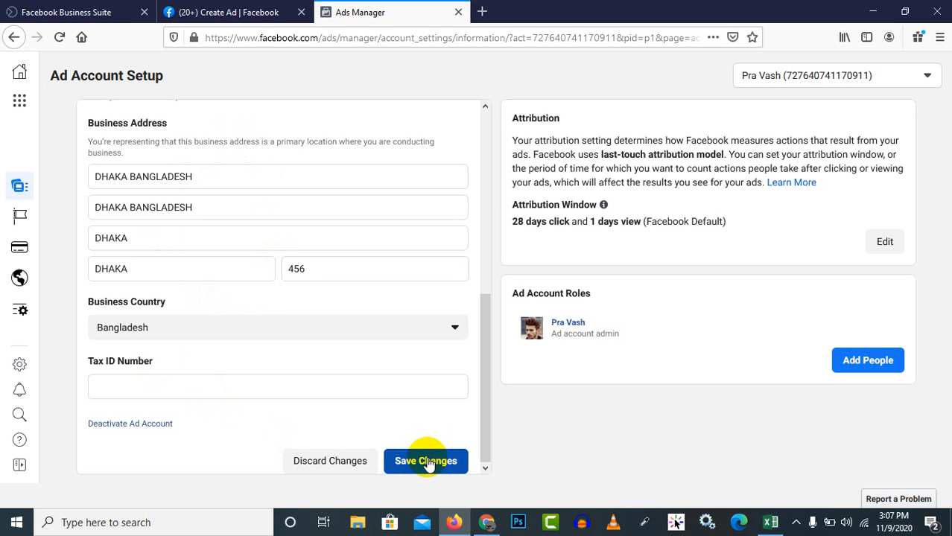
{"action": "scroll", "coordinate": [272, 261], "scroll_direction": "up", "scroll_amount": 4}
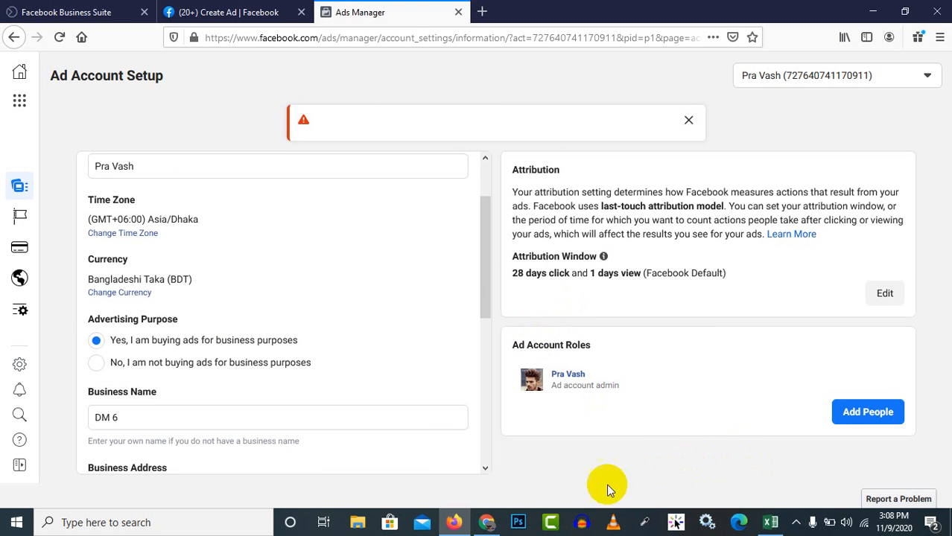
Switch to the Google Meet call in Chrome, glance at the Facebook page and return to the call.
{"action": "left_click", "coordinate": [486, 522]}
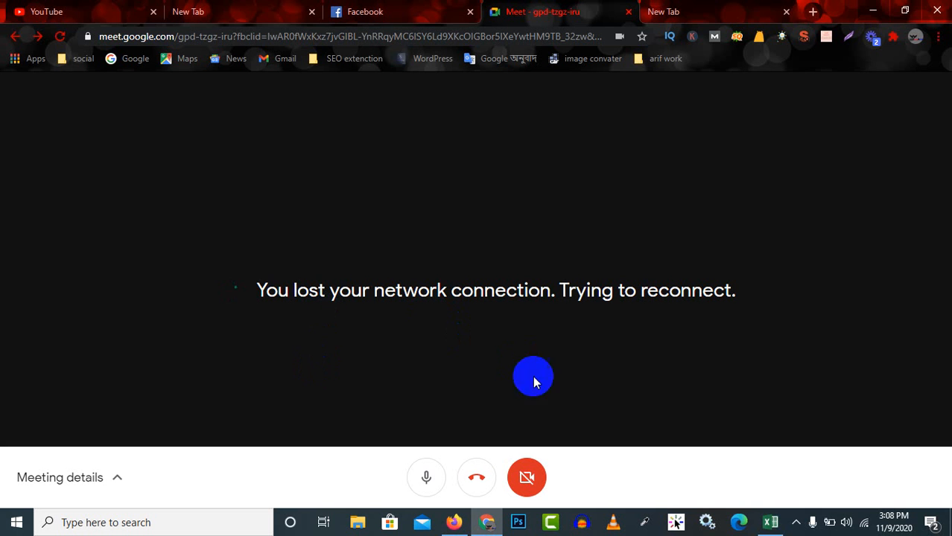
{"action": "left_click", "coordinate": [795, 522]}
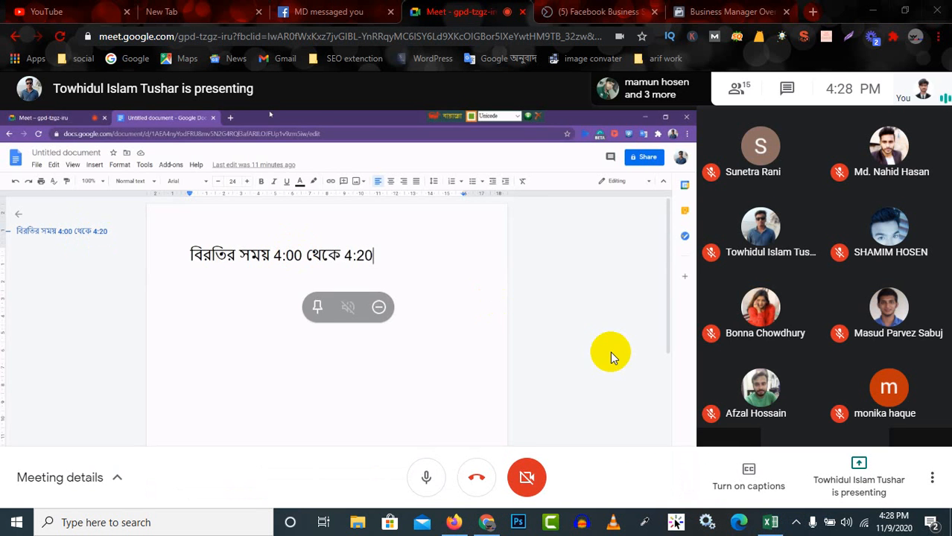
{"action": "left_click", "coordinate": [341, 18]}
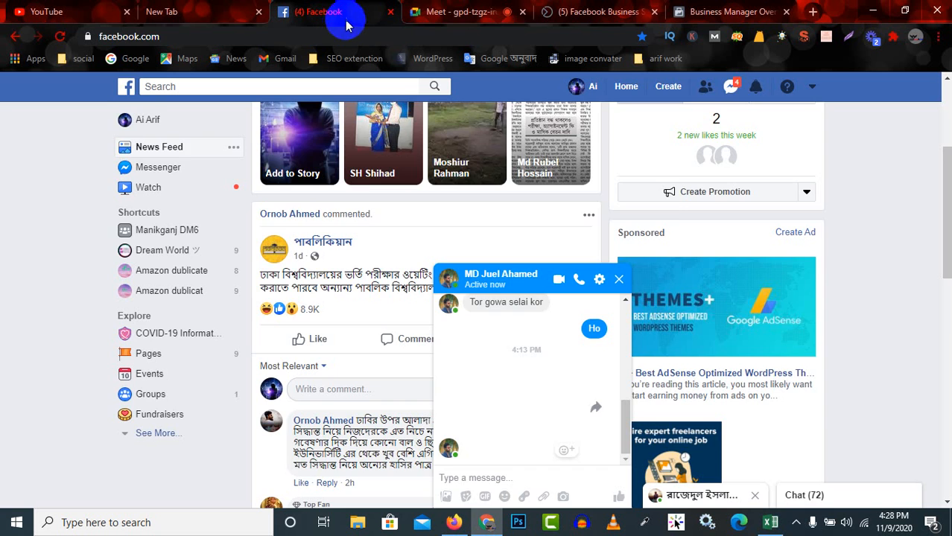
{"action": "left_click", "coordinate": [454, 12]}
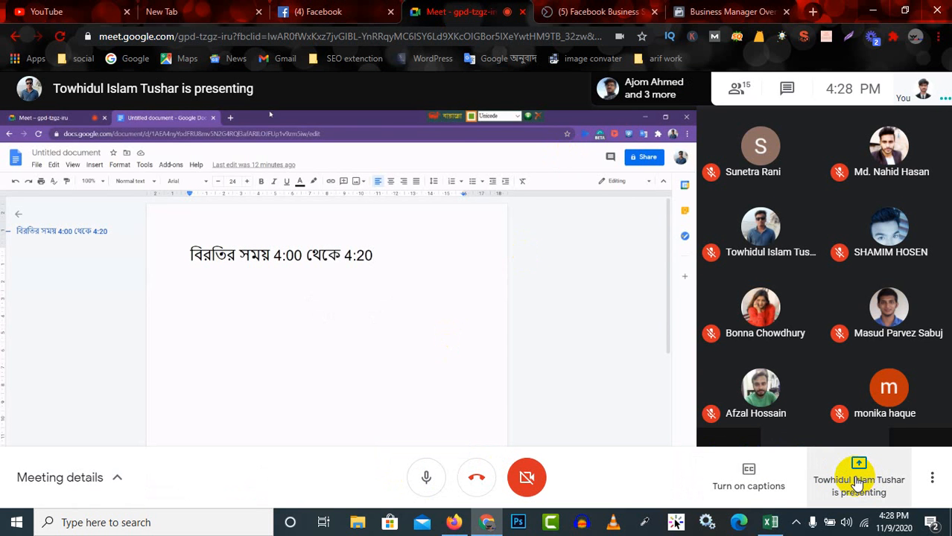
Take over as main presenter in the Google Meet call and share the entire screen.
{"action": "left_click", "coordinate": [859, 480]}
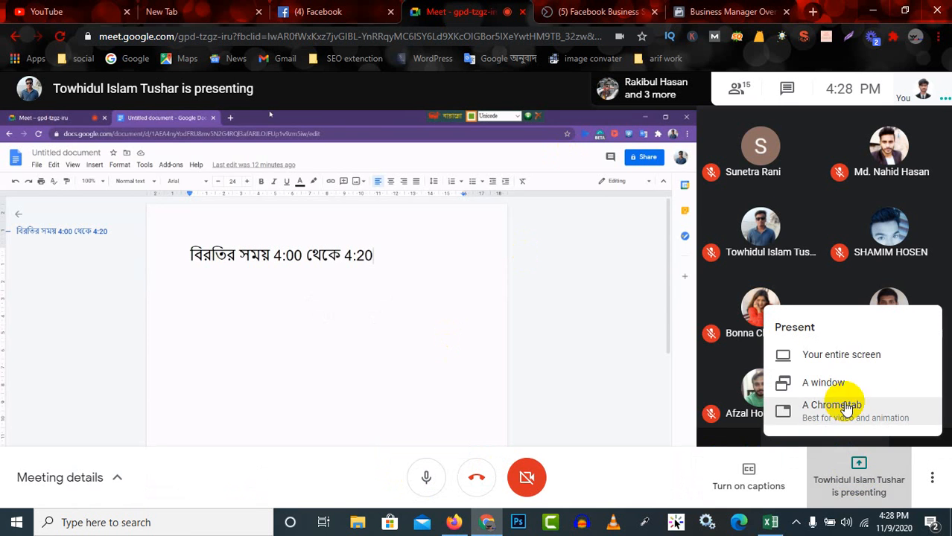
{"action": "left_click", "coordinate": [842, 356]}
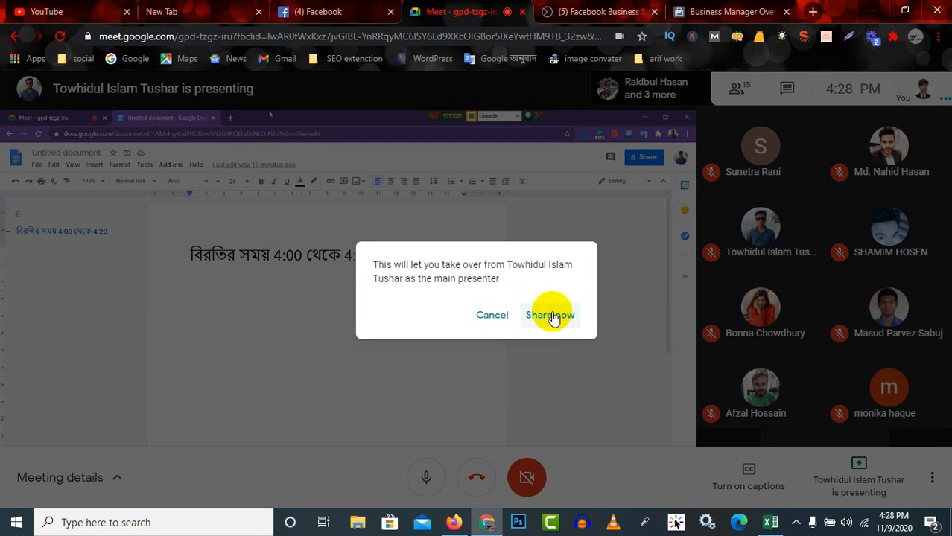
{"action": "left_click", "coordinate": [557, 319]}
{"action": "left_click", "coordinate": [445, 236]}
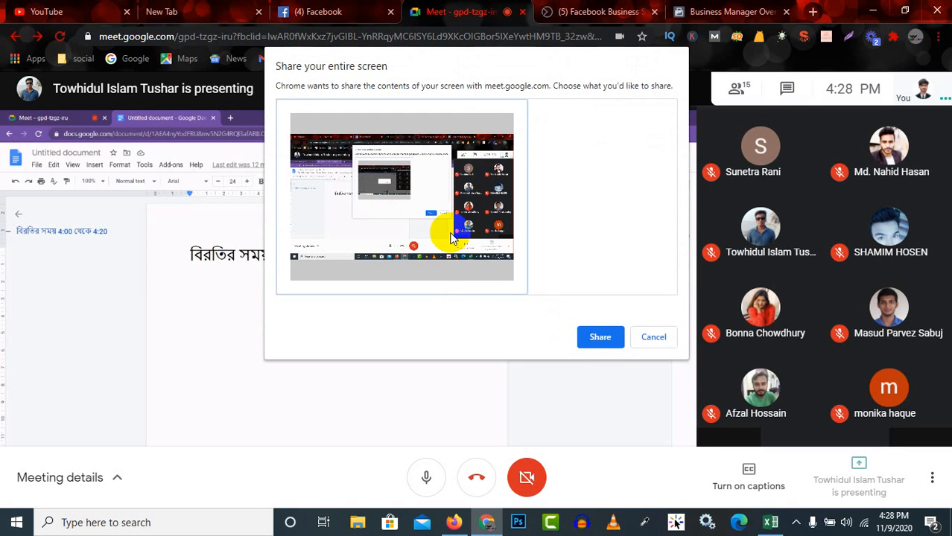
{"action": "left_click", "coordinate": [600, 339]}
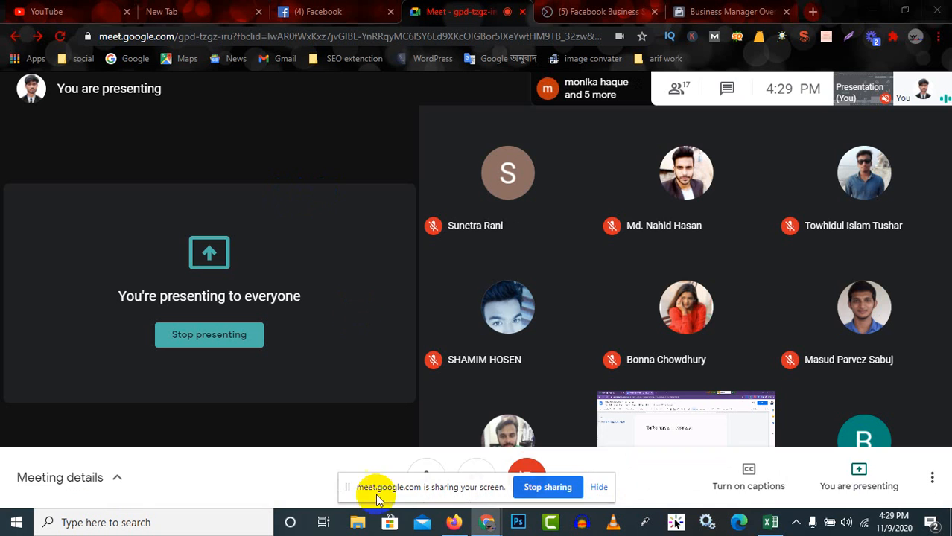
Switch to Firefox, search Google again for business manager, open the Business Manager Overview result and hide the screen-sharing notice.
{"action": "left_click", "coordinate": [451, 525]}
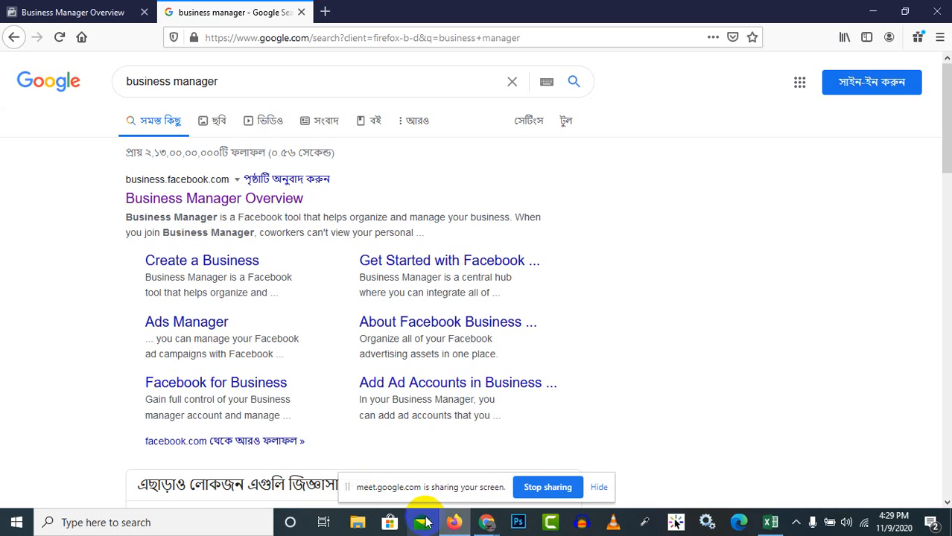
{"action": "left_click", "coordinate": [101, 17]}
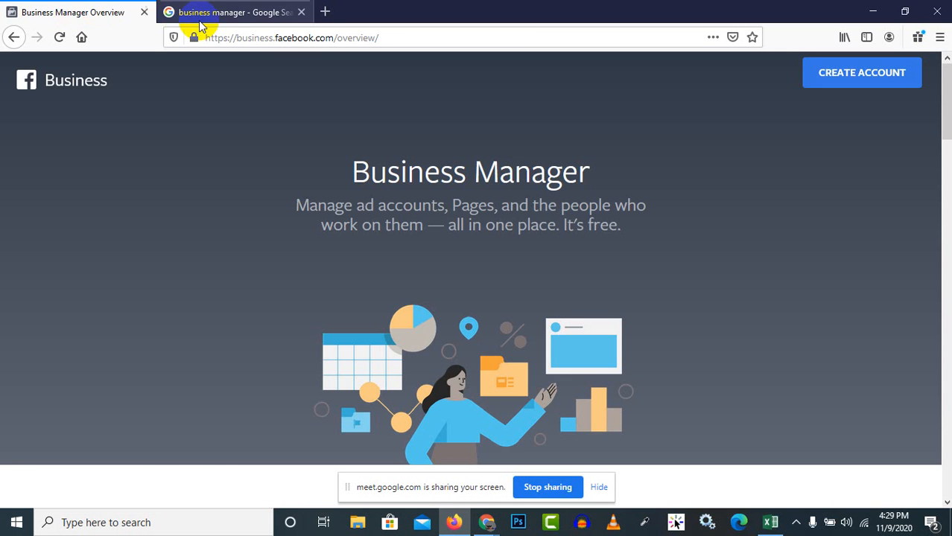
{"action": "left_click", "coordinate": [227, 14]}
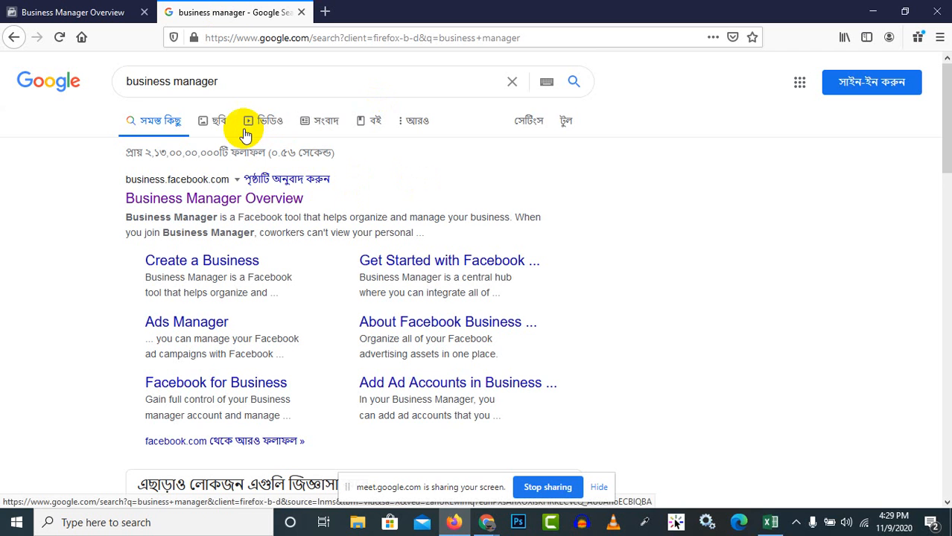
{"action": "left_click", "coordinate": [244, 88]}
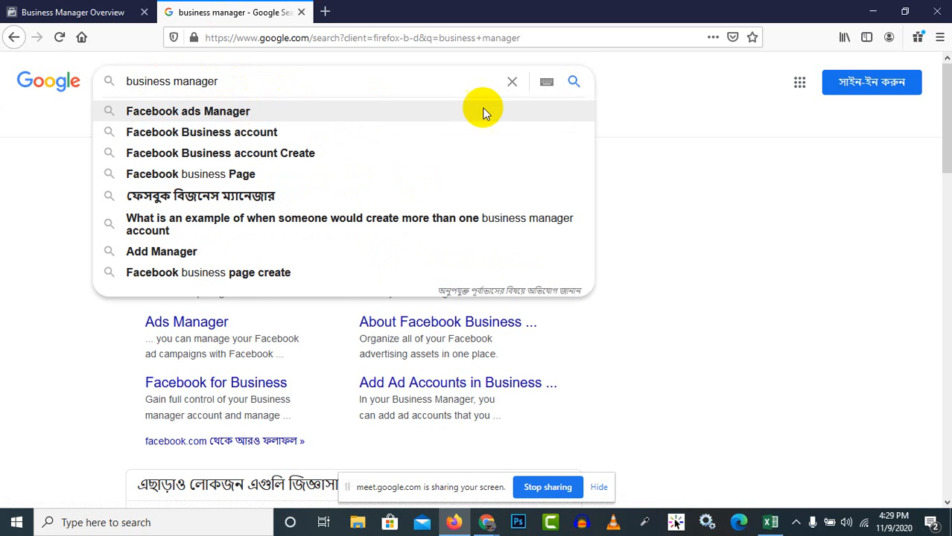
{"action": "left_click", "coordinate": [581, 84]}
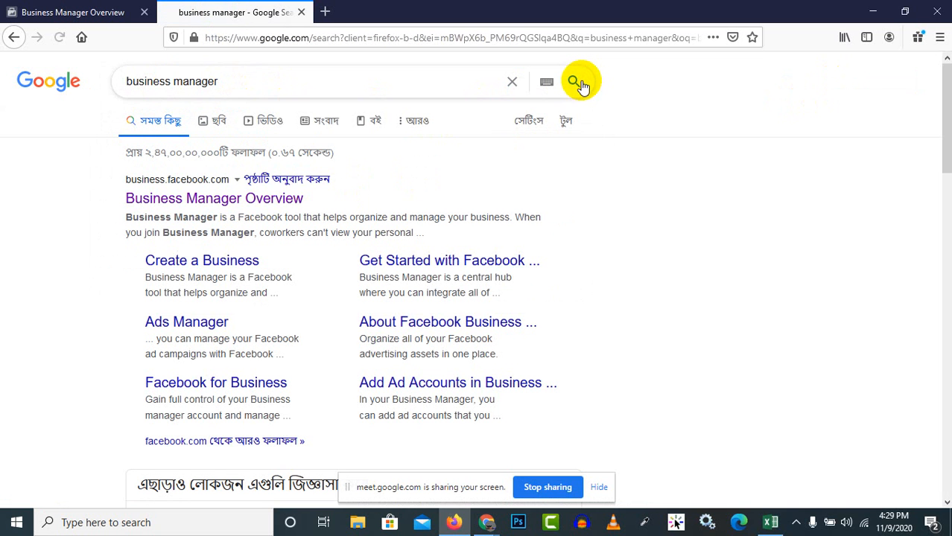
{"action": "left_click", "coordinate": [192, 200]}
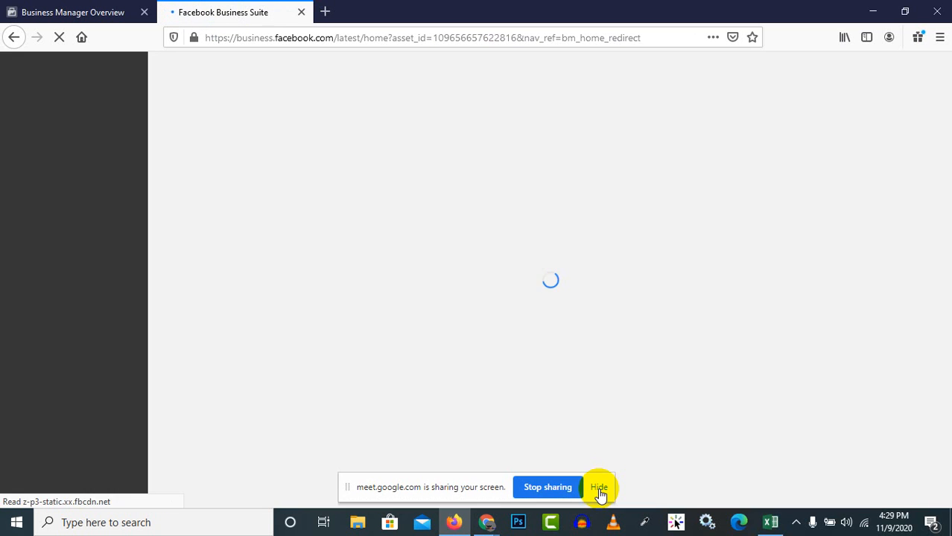
{"action": "left_click", "coordinate": [599, 488]}
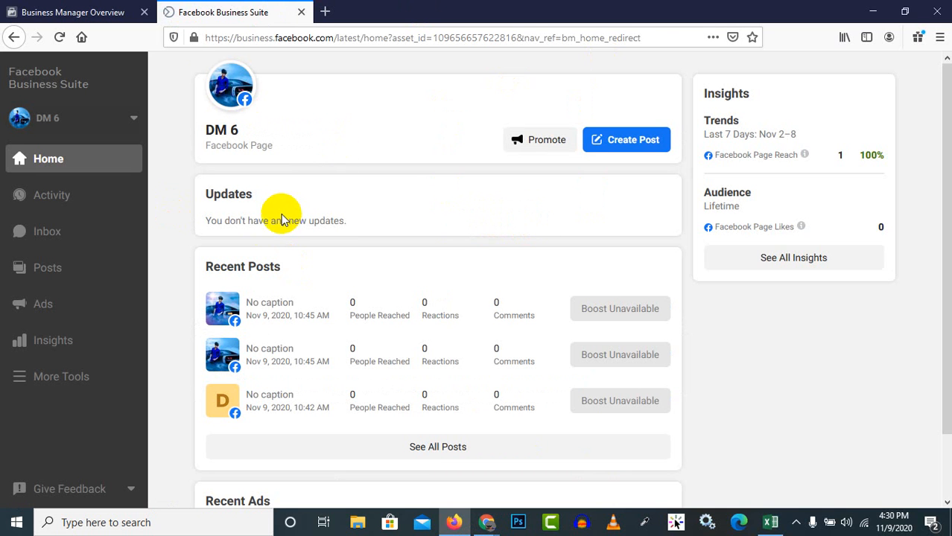
Examine the DM 6 page's Business Suite navigation and its More Tools list, and close the list.
{"action": "left_click", "coordinate": [109, 160]}
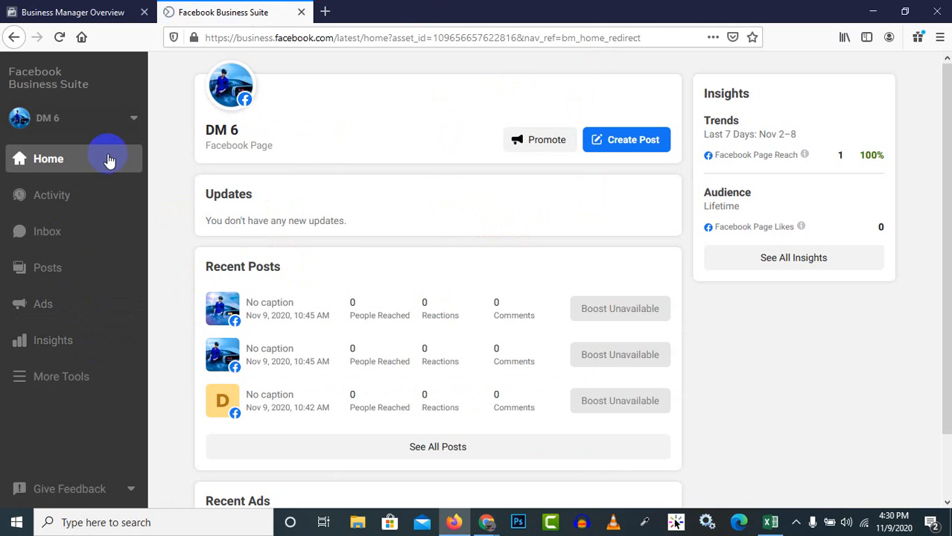
{"action": "left_click", "coordinate": [135, 119]}
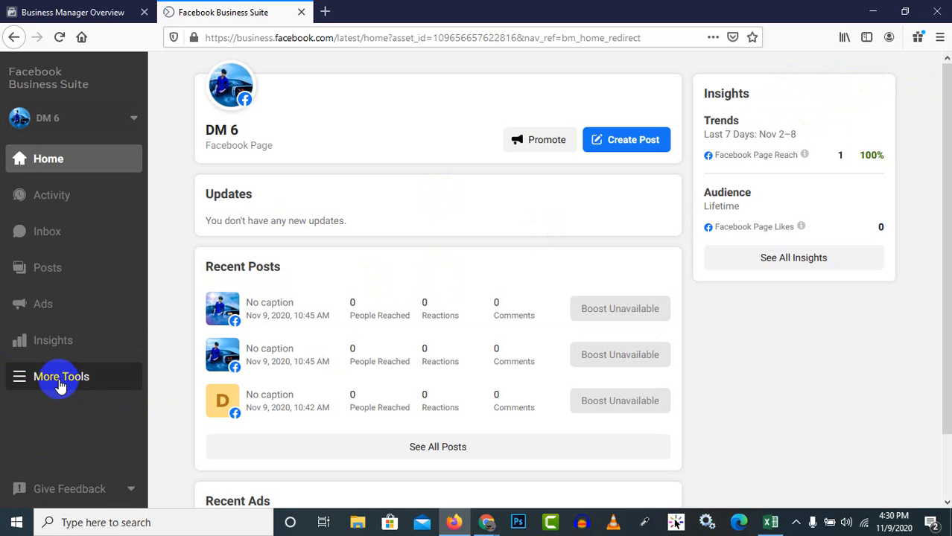
{"action": "left_click", "coordinate": [42, 311]}
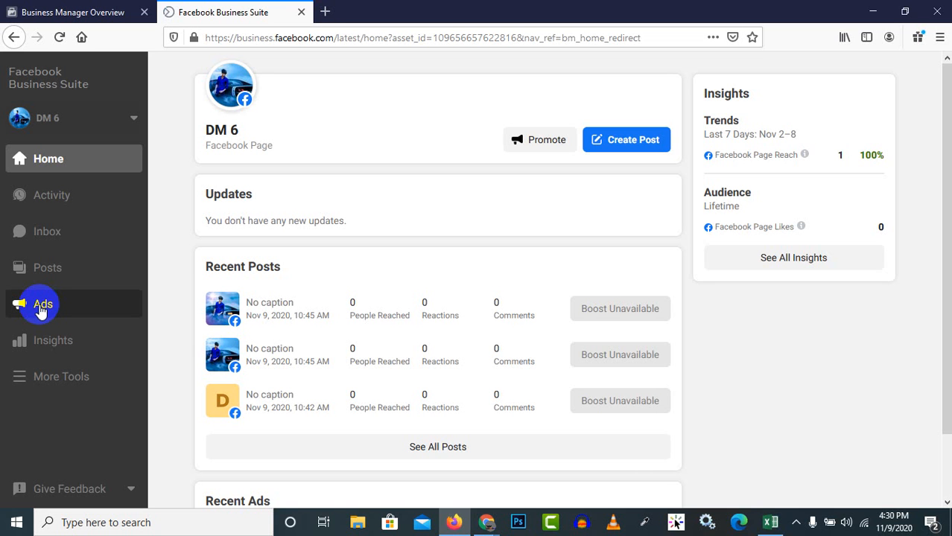
{"action": "left_click", "coordinate": [62, 382]}
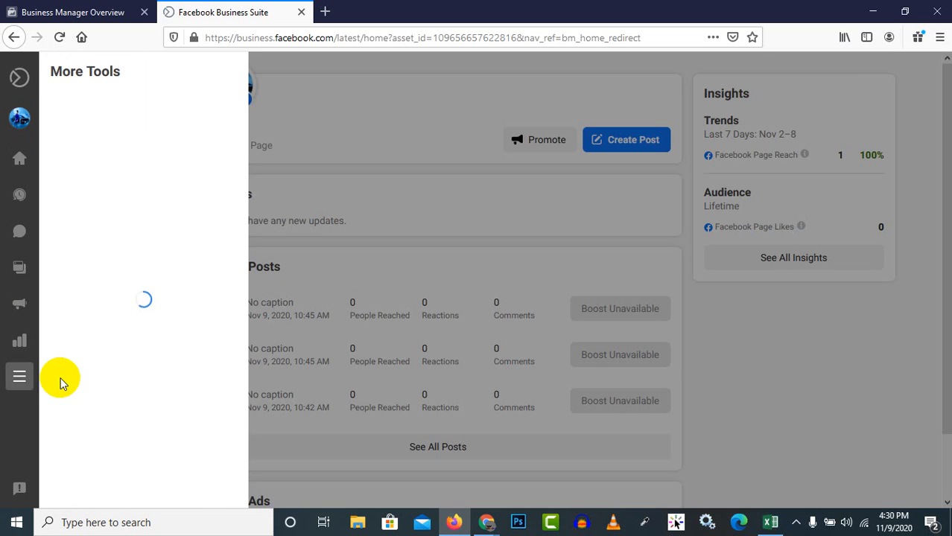
{"action": "left_click", "coordinate": [17, 378]}
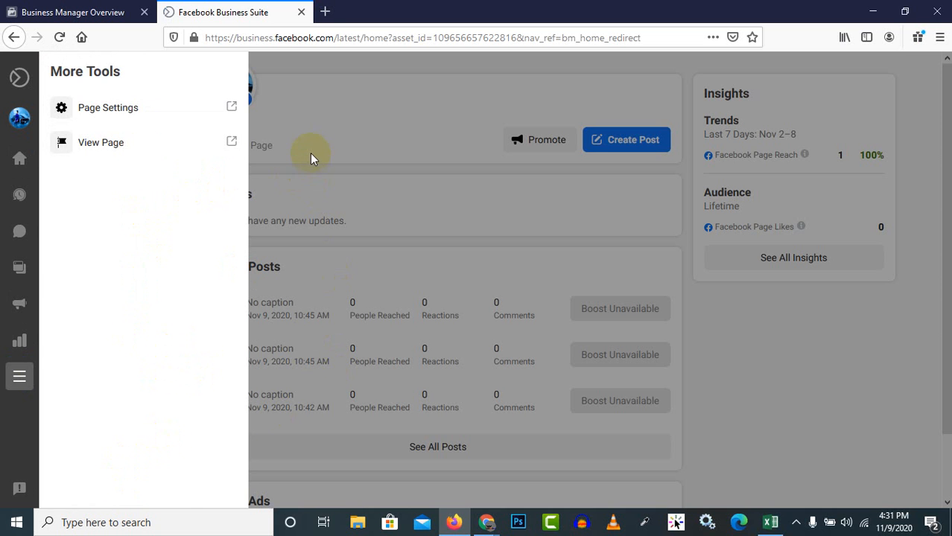
{"action": "left_click", "coordinate": [306, 120]}
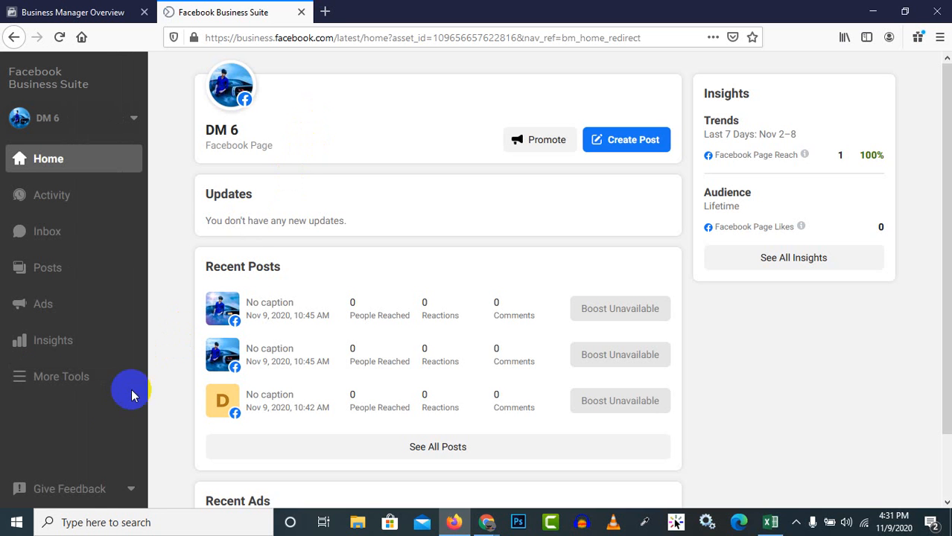
{"action": "left_click", "coordinate": [16, 376]}
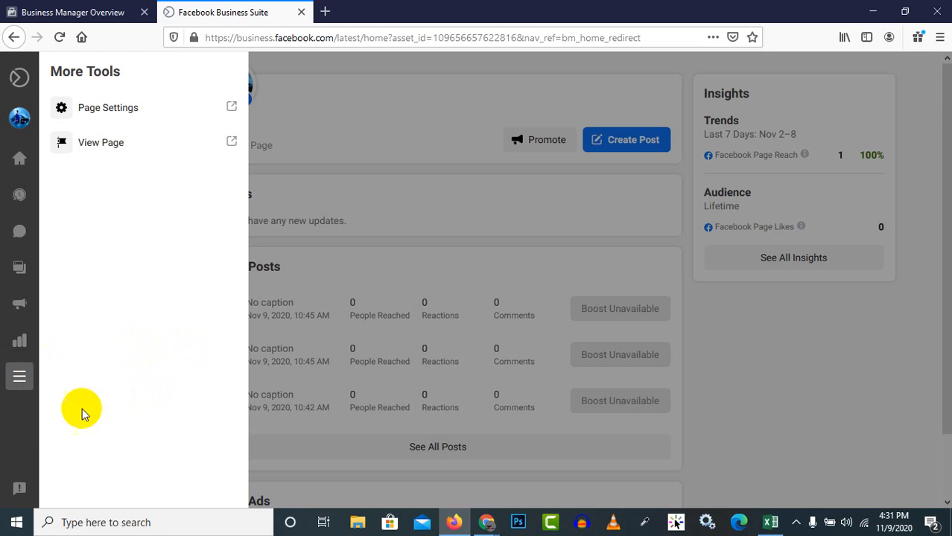
{"action": "left_click", "coordinate": [19, 378]}
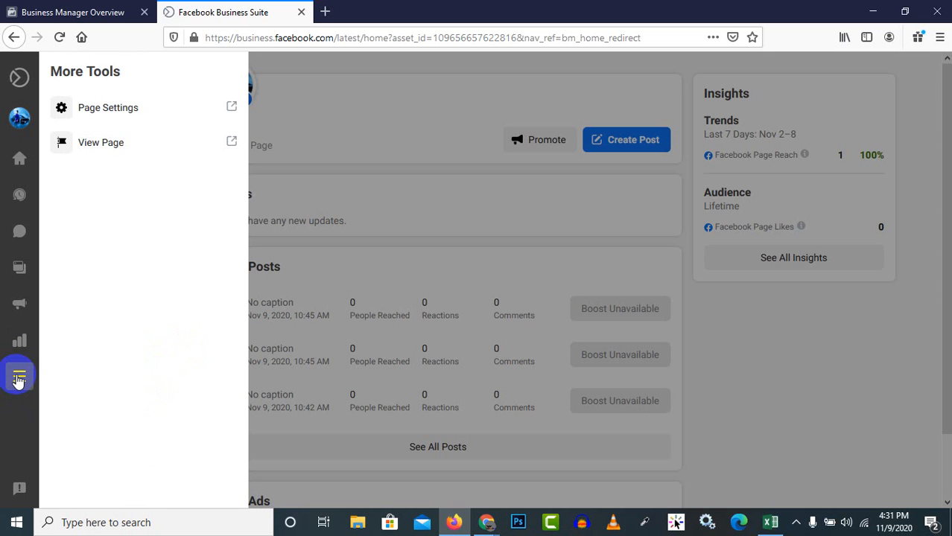
{"action": "mouse_move", "coordinate": [488, 527]}
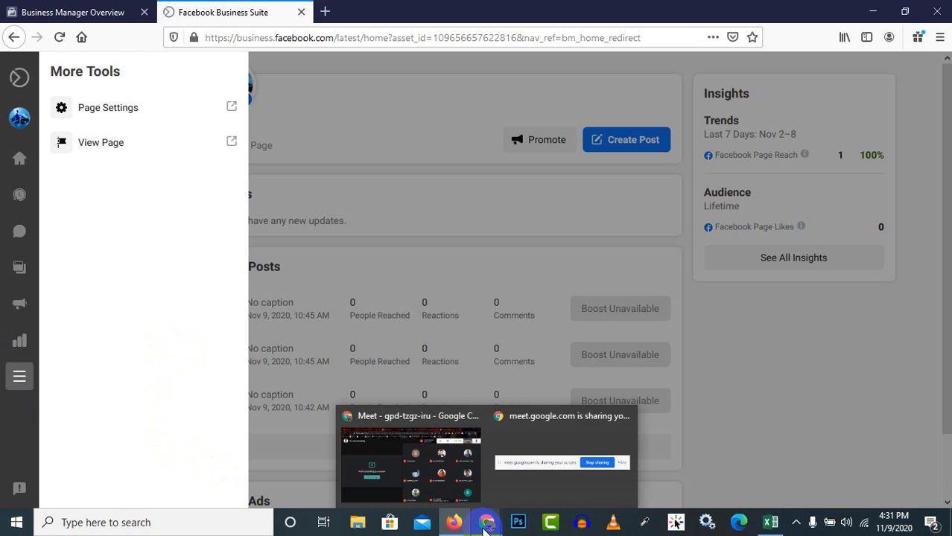
{"action": "left_click", "coordinate": [818, 378]}
{"action": "left_click", "coordinate": [796, 522]}
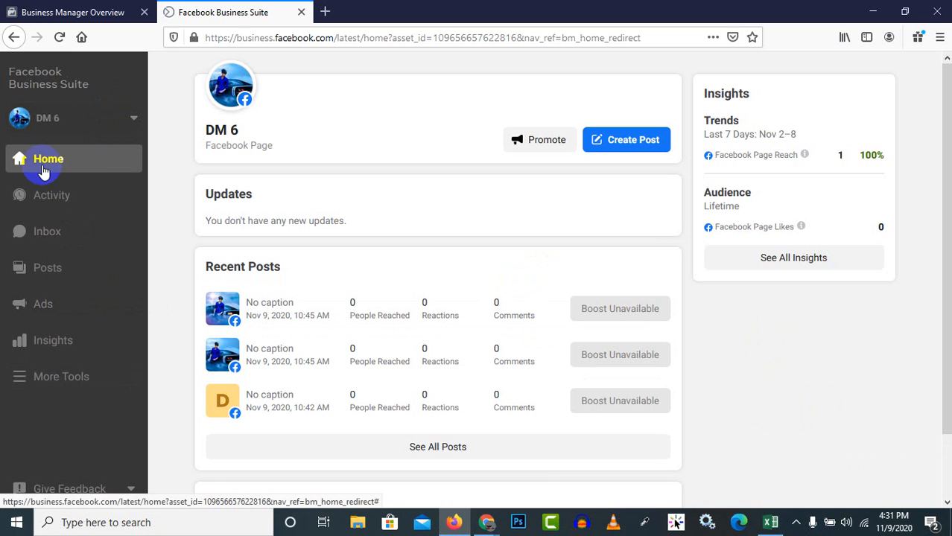
{"action": "left_click", "coordinate": [795, 522]}
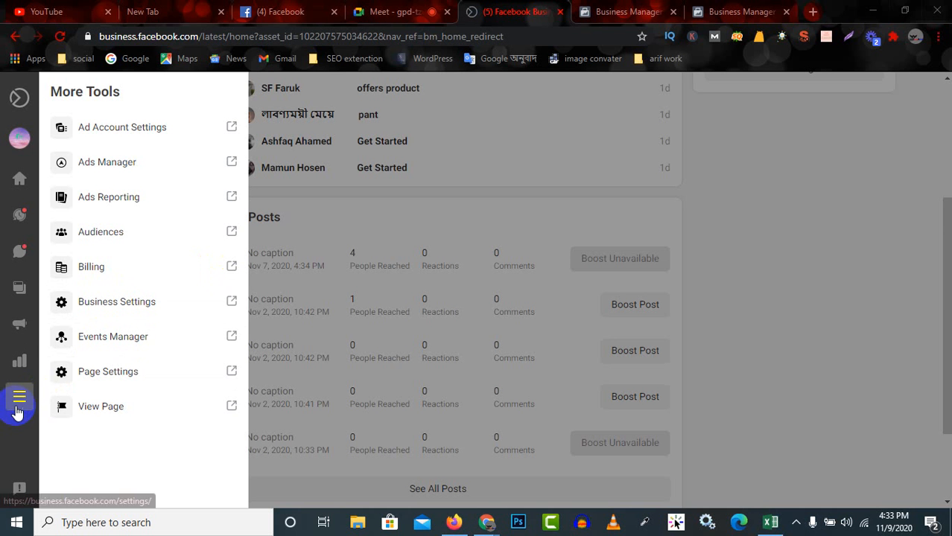
Review the More Tools list of the other page's Business Suite in Chrome and return to the Business Manager overview in Firefox.
{"action": "left_click", "coordinate": [16, 400]}
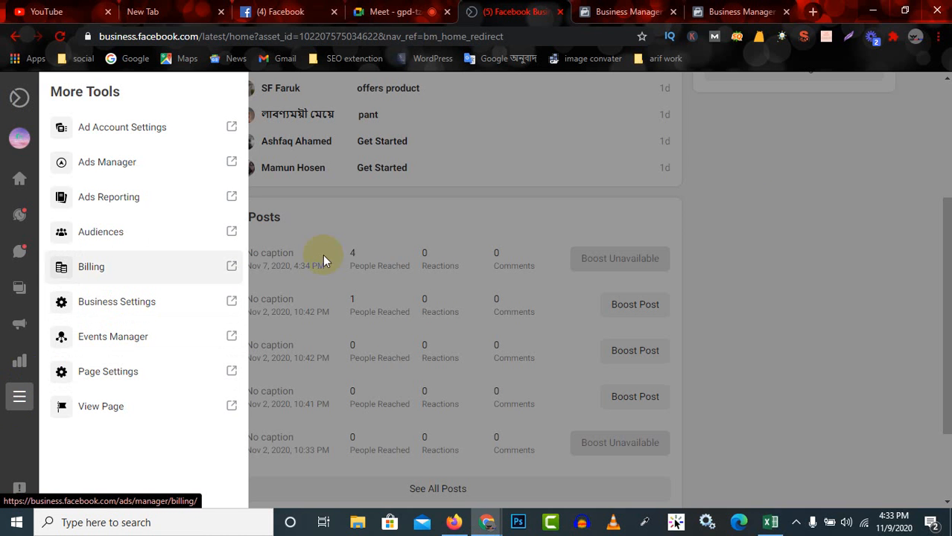
{"action": "left_click", "coordinate": [873, 10]}
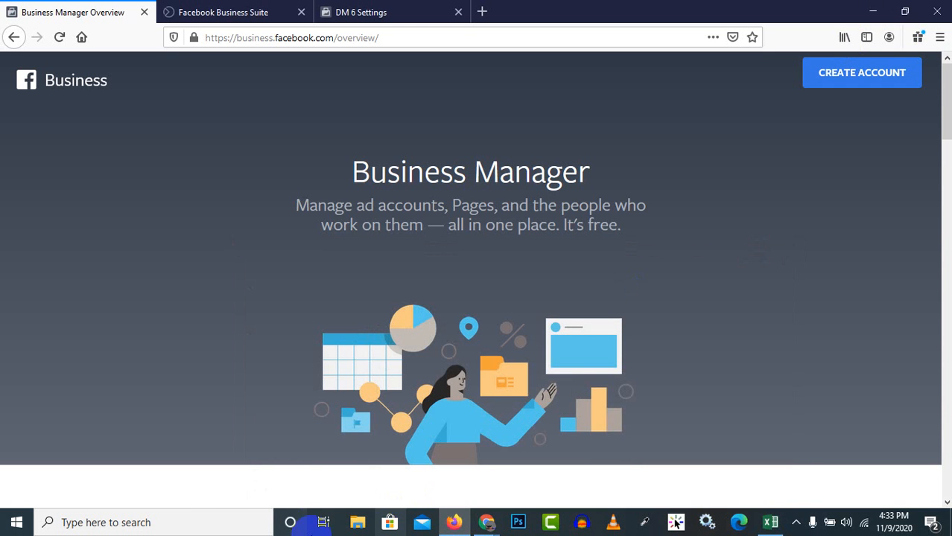
{"action": "left_click", "coordinate": [797, 523]}
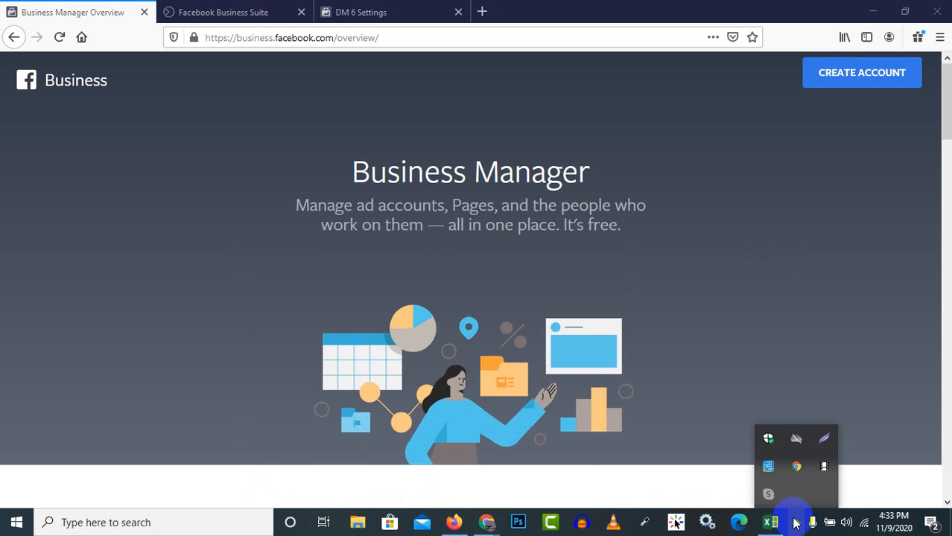
{"action": "left_click", "coordinate": [796, 465]}
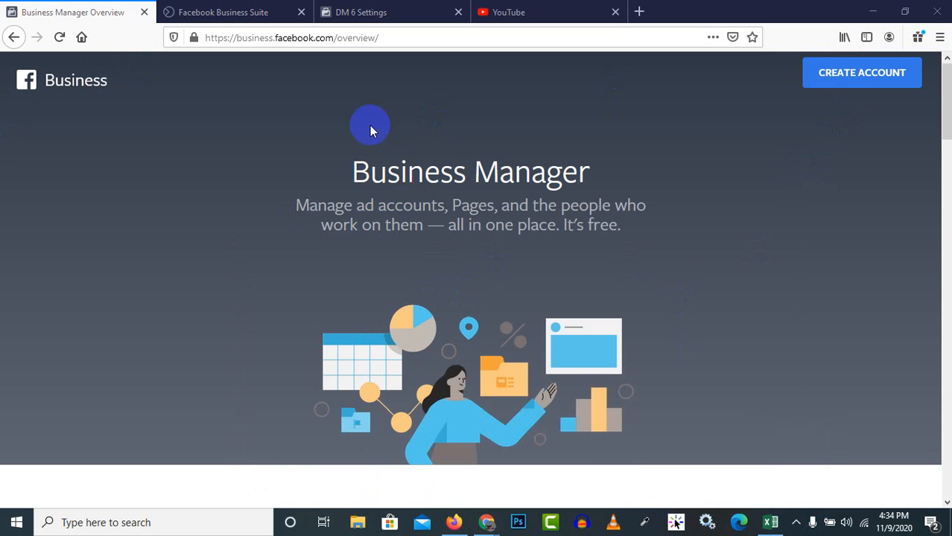
Highlight the Business Manager heading with its description, and open the form for creating an account.
{"action": "left_click_drag", "start_coordinate": [344, 162], "coordinate": [623, 231]}
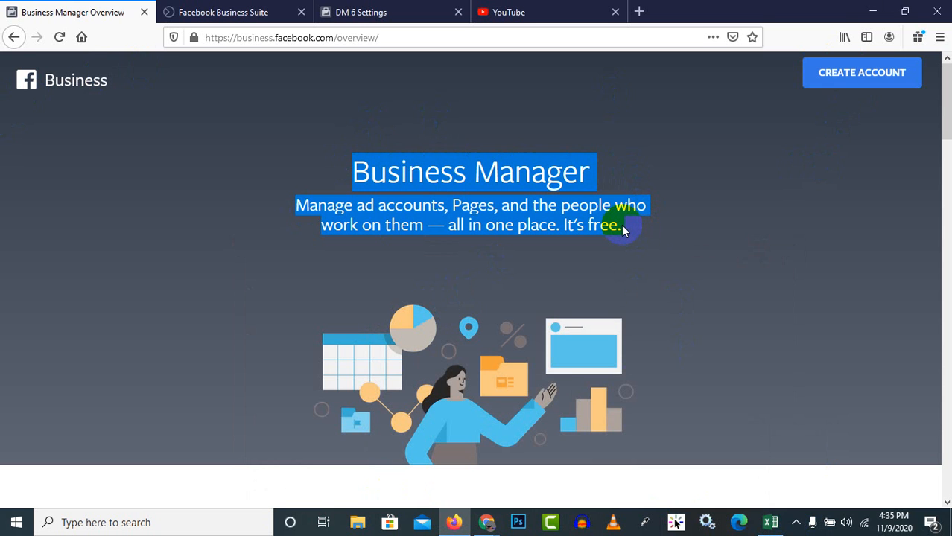
{"action": "left_click", "coordinate": [524, 180]}
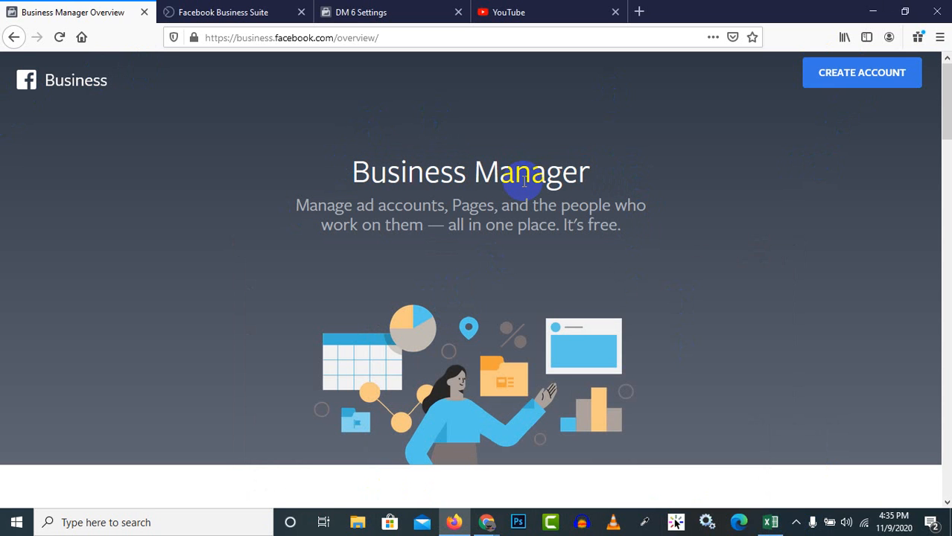
{"action": "left_click", "coordinate": [861, 82]}
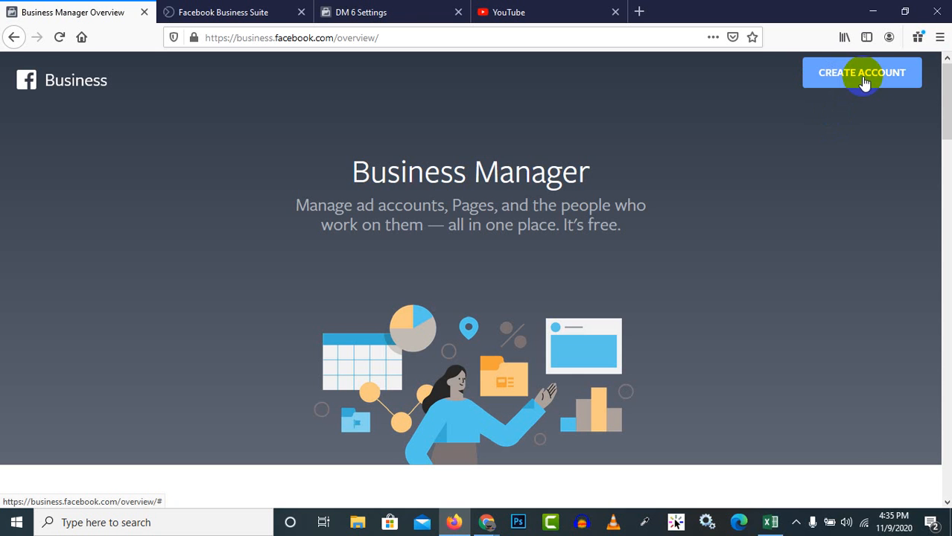
{"action": "left_click", "coordinate": [866, 79]}
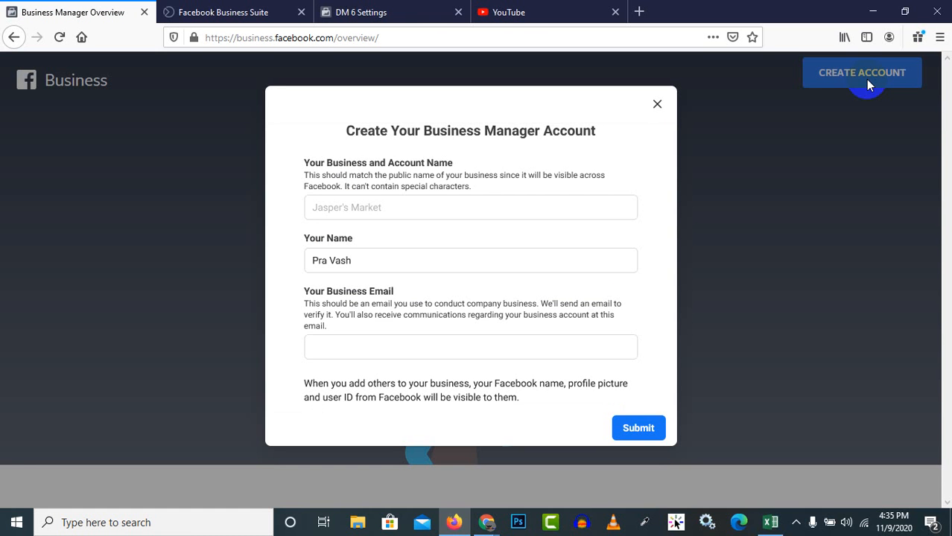
Highlight the account creation form's title and the guidance for the Business and Account Name field.
{"action": "left_click_drag", "start_coordinate": [348, 132], "coordinate": [609, 132]}
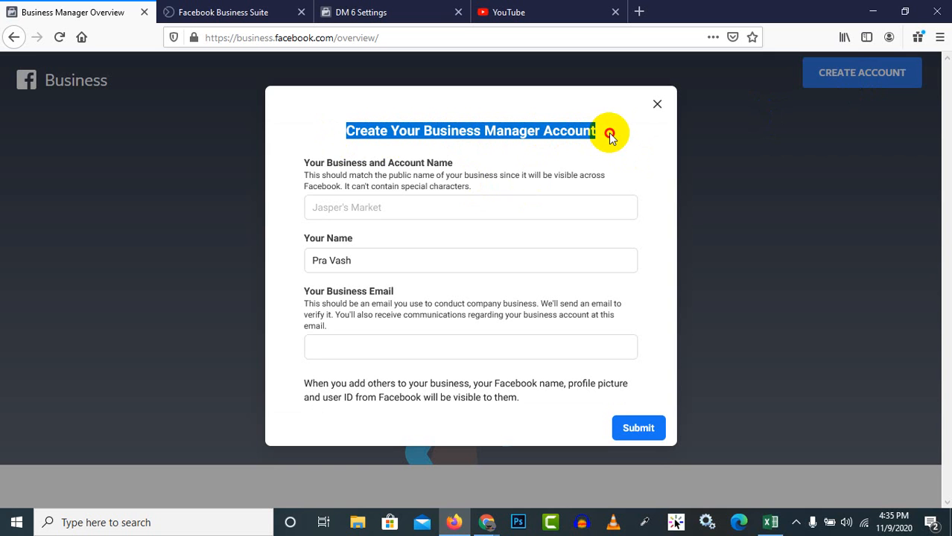
{"action": "left_click", "coordinate": [357, 208]}
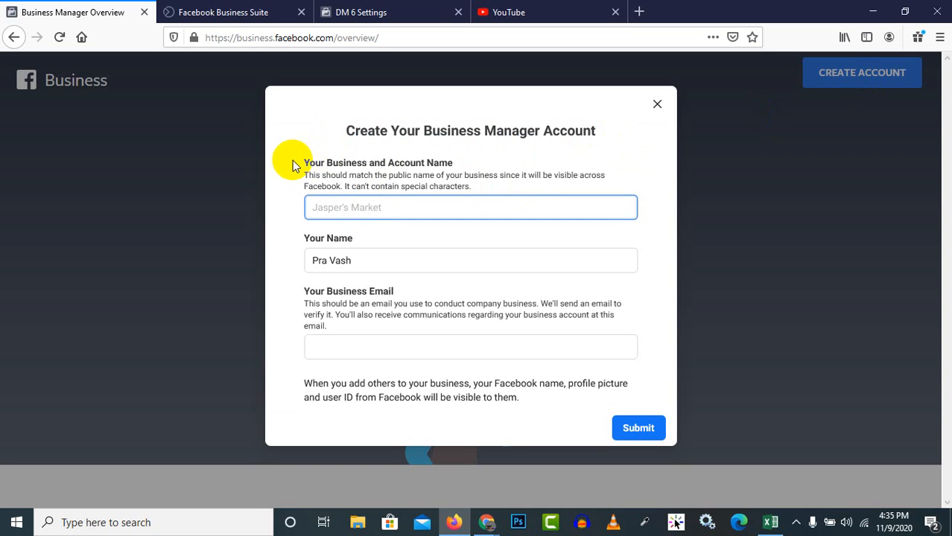
{"action": "left_click_drag", "start_coordinate": [301, 166], "coordinate": [472, 190]}
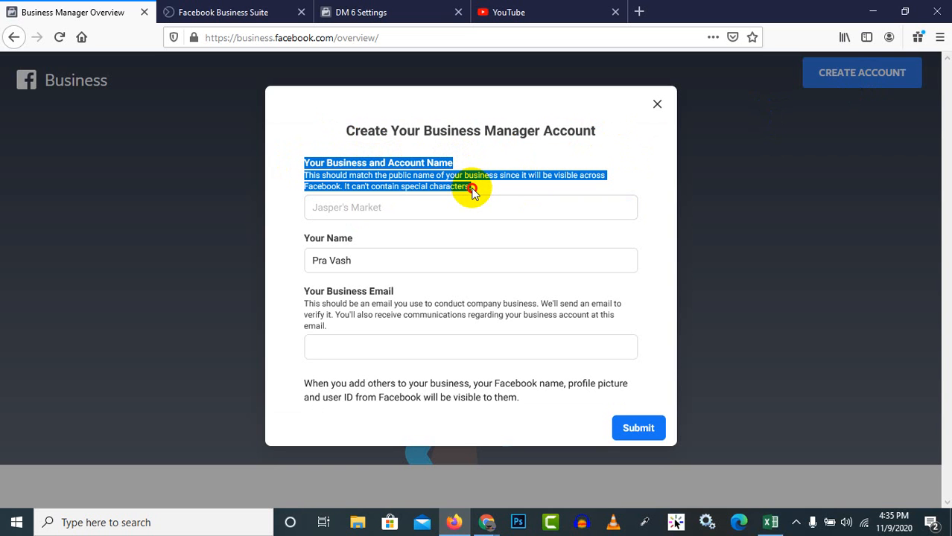
Enter DM 6 as the business and account name.
{"action": "left_click", "coordinate": [422, 206]}
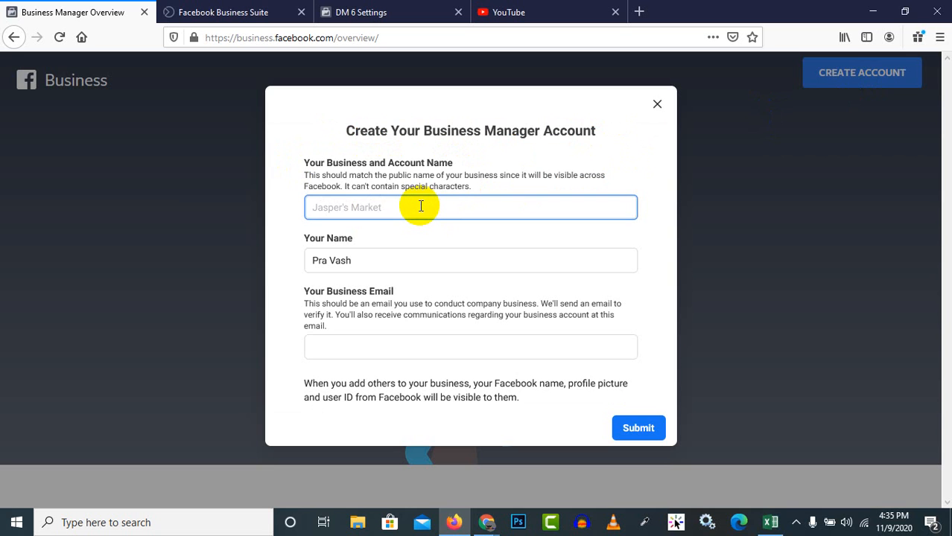
{"action": "type", "text": "DM 5"}
{"action": "key", "text": "BackSpace"}
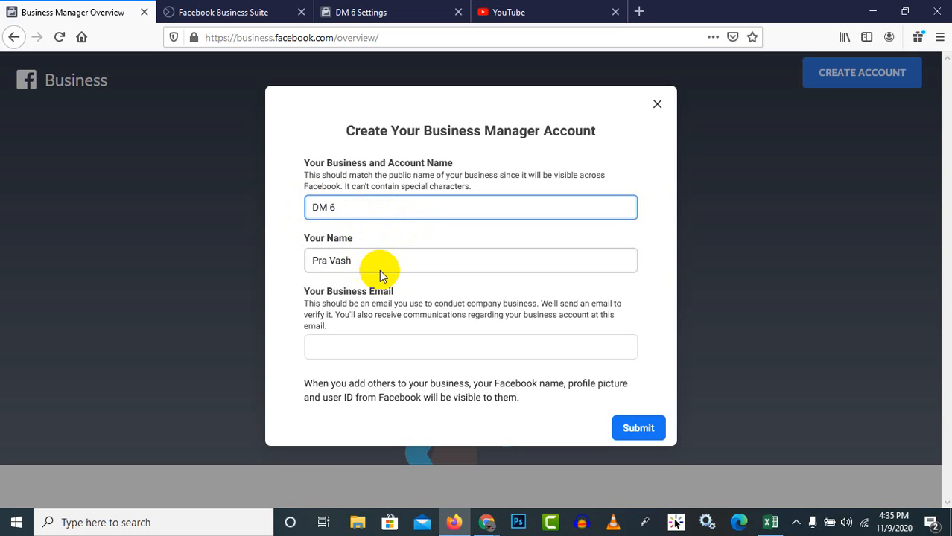
Enter the business email address in the Business Manager account form.
{"action": "left_click", "coordinate": [370, 350]}
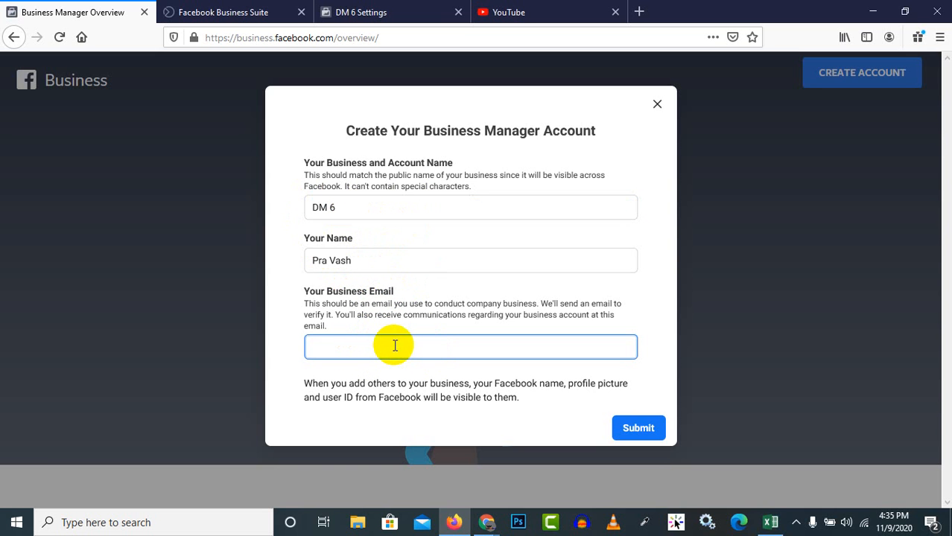
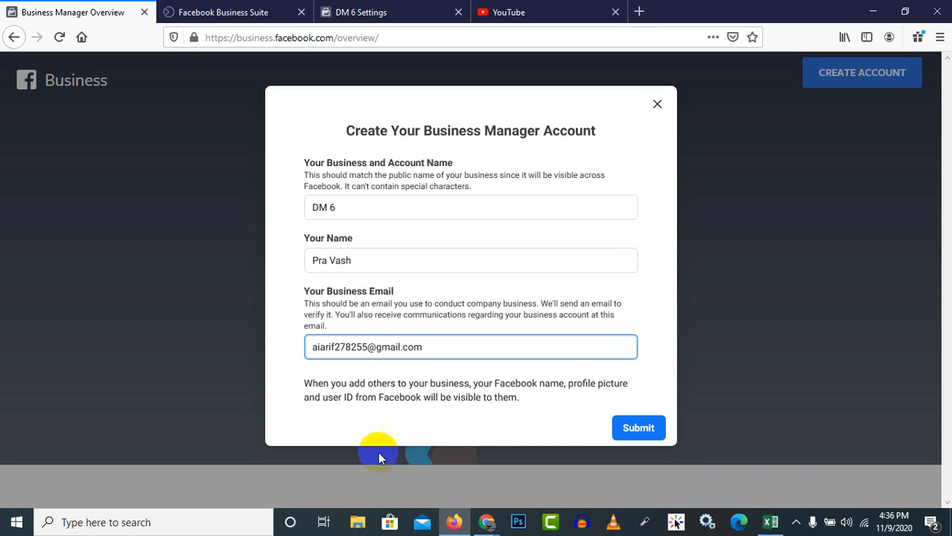
Highlight the Business and Account Name and Business Email labels, and submit the account creation form.
{"action": "left_click_drag", "start_coordinate": [305, 169], "coordinate": [493, 166]}
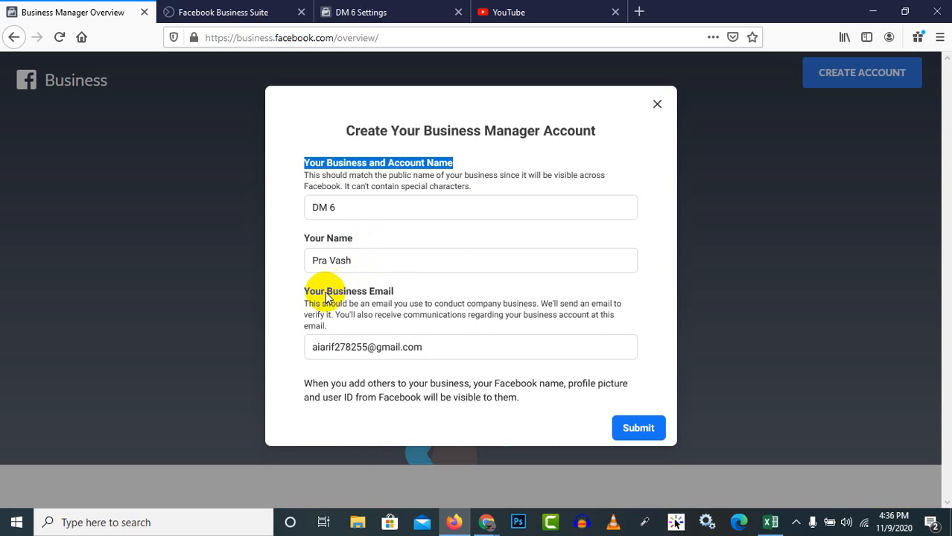
{"action": "left_click_drag", "start_coordinate": [304, 293], "coordinate": [435, 300]}
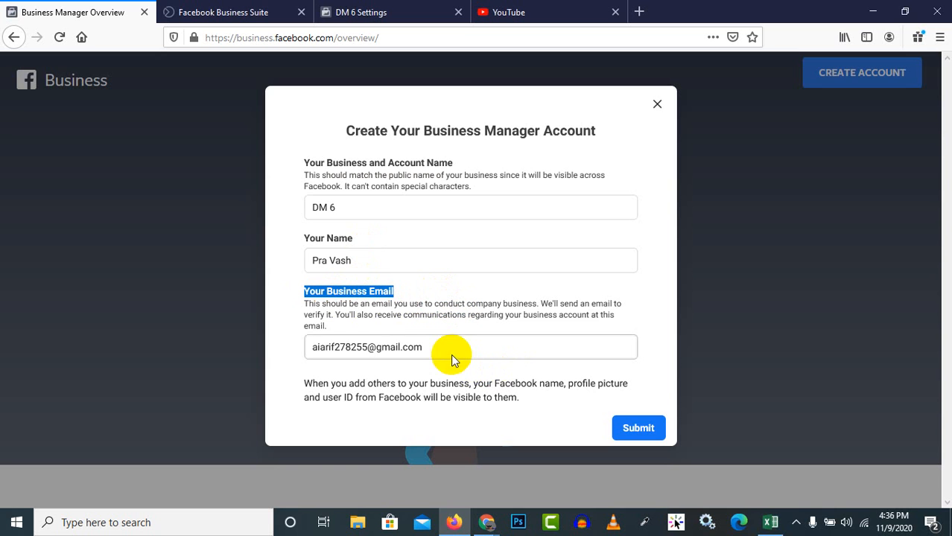
{"action": "left_click", "coordinate": [639, 431]}
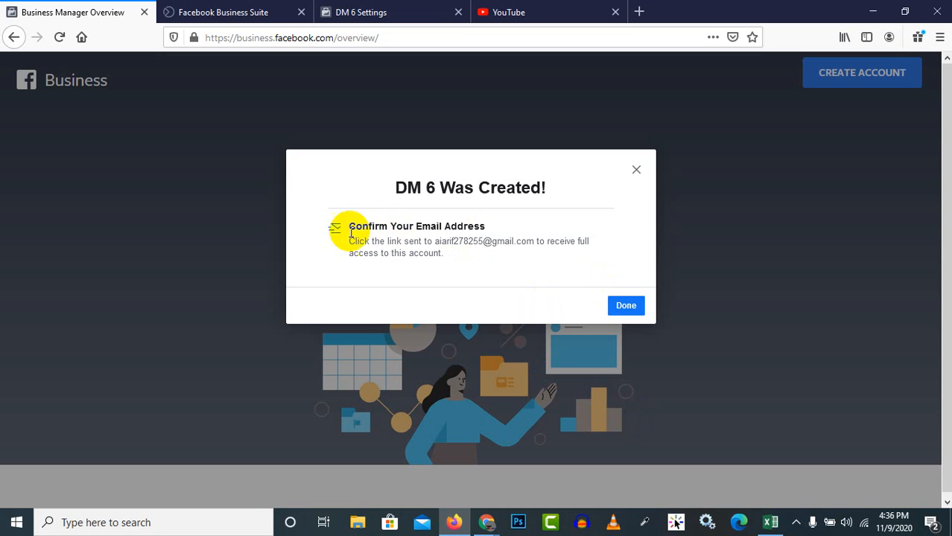
Highlight the Confirm Your Email Address heading and part of its instruction in the creation message.
{"action": "left_click_drag", "start_coordinate": [341, 227], "coordinate": [491, 230]}
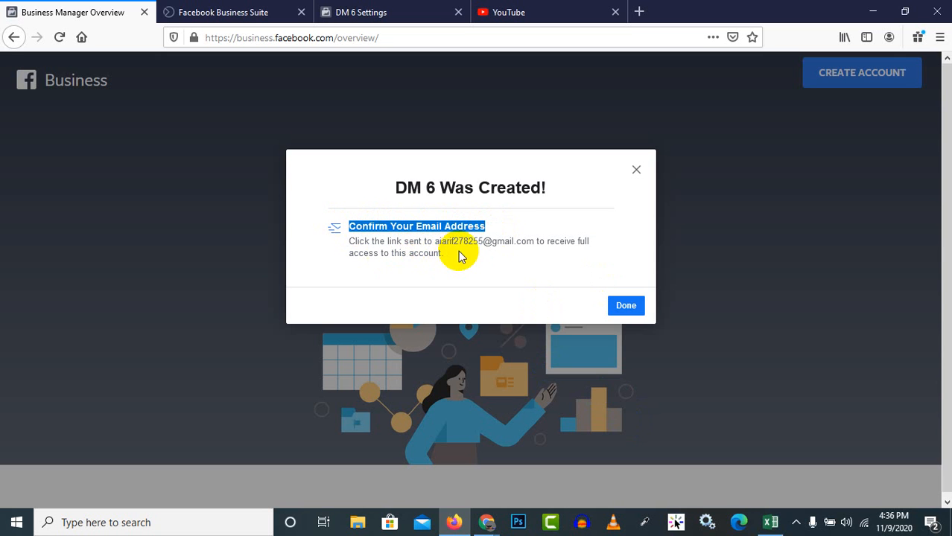
{"action": "left_click_drag", "start_coordinate": [462, 251], "coordinate": [521, 247]}
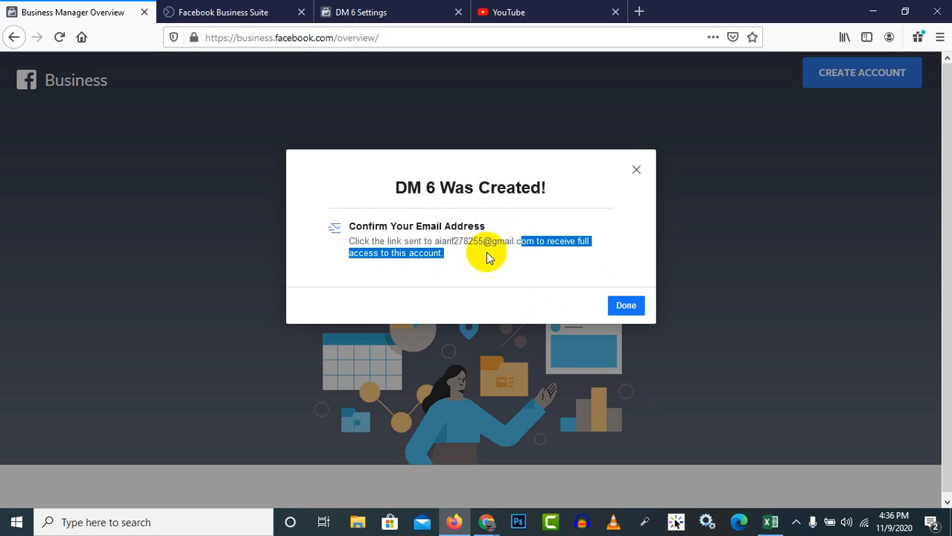
{"action": "left_click", "coordinate": [442, 258]}
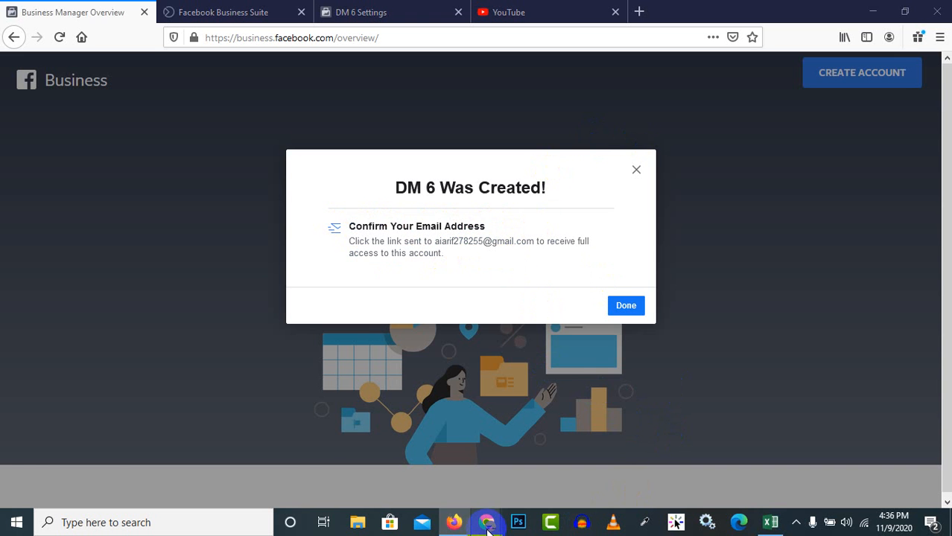
Switch to Chrome and open Gmail in a new tab under the Google account that matches the business email.
{"action": "left_click", "coordinate": [439, 478]}
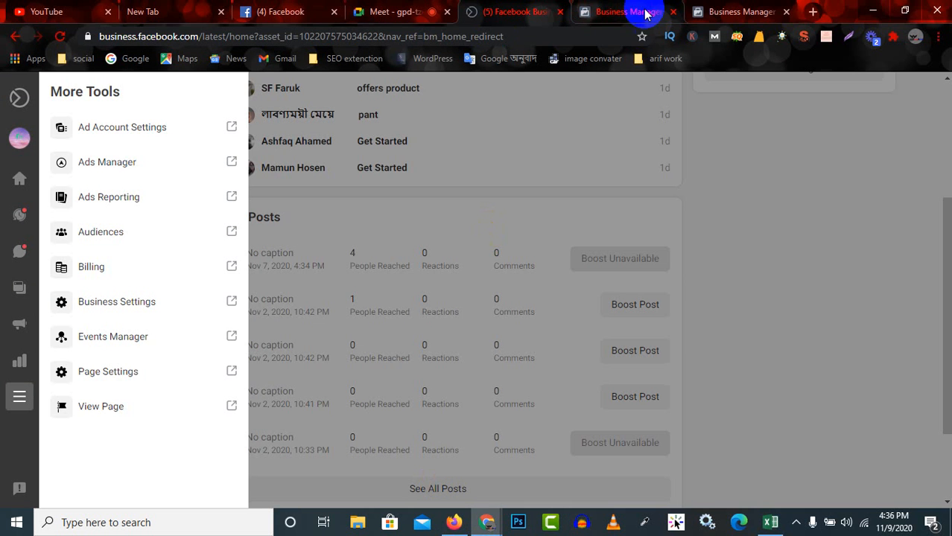
{"action": "left_click", "coordinate": [813, 11]}
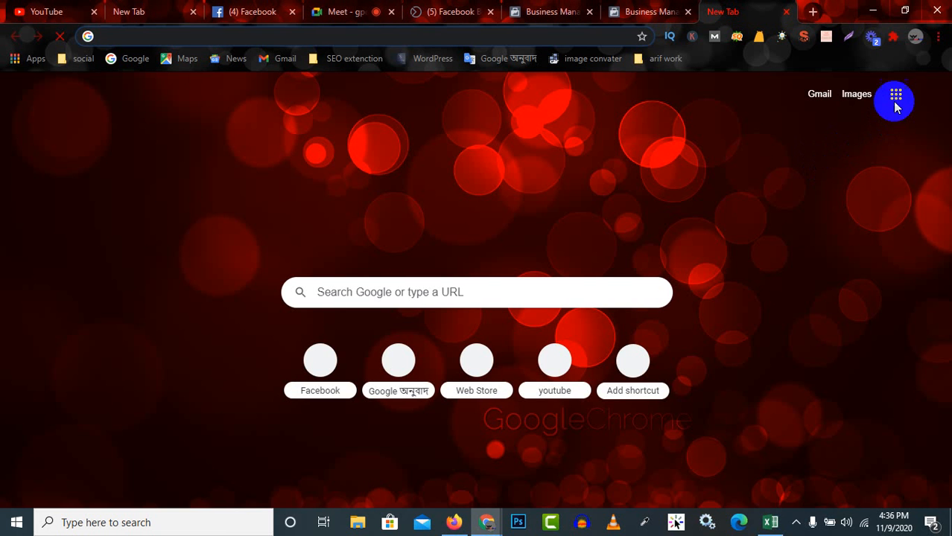
{"action": "left_click", "coordinate": [896, 95]}
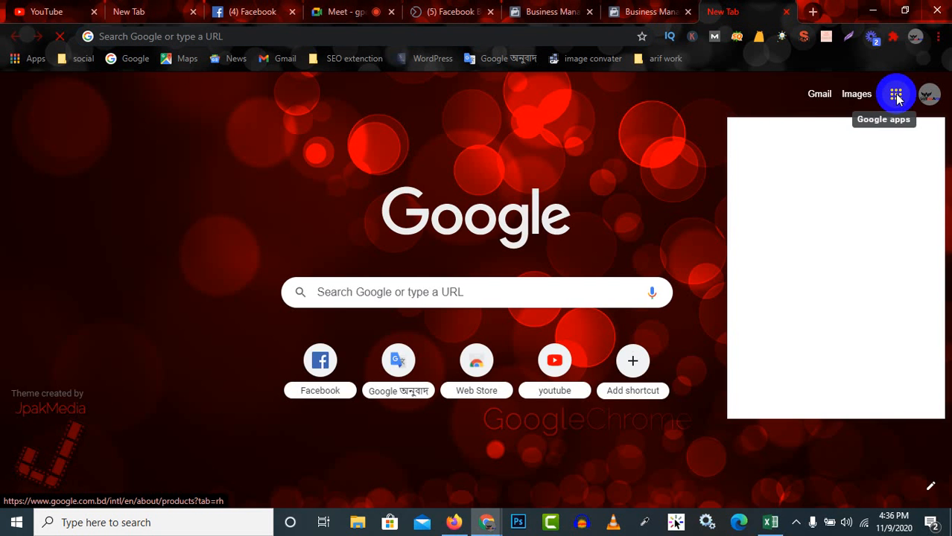
{"action": "left_click", "coordinate": [929, 95]}
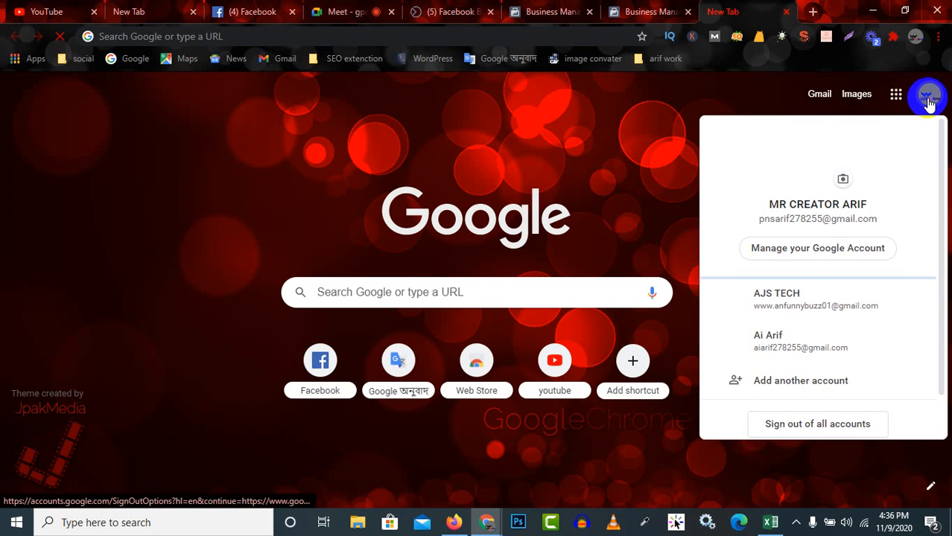
{"action": "left_click", "coordinate": [786, 340]}
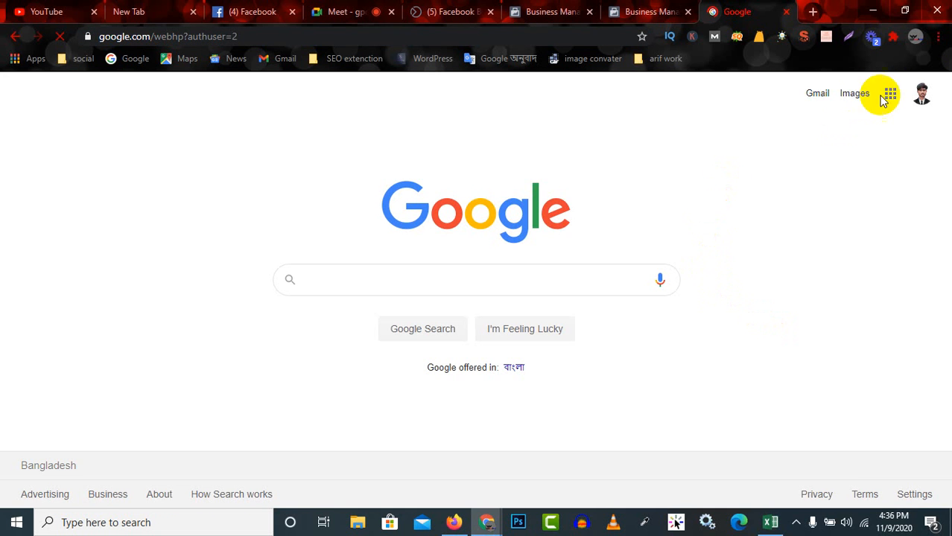
{"action": "left_click", "coordinate": [817, 96]}
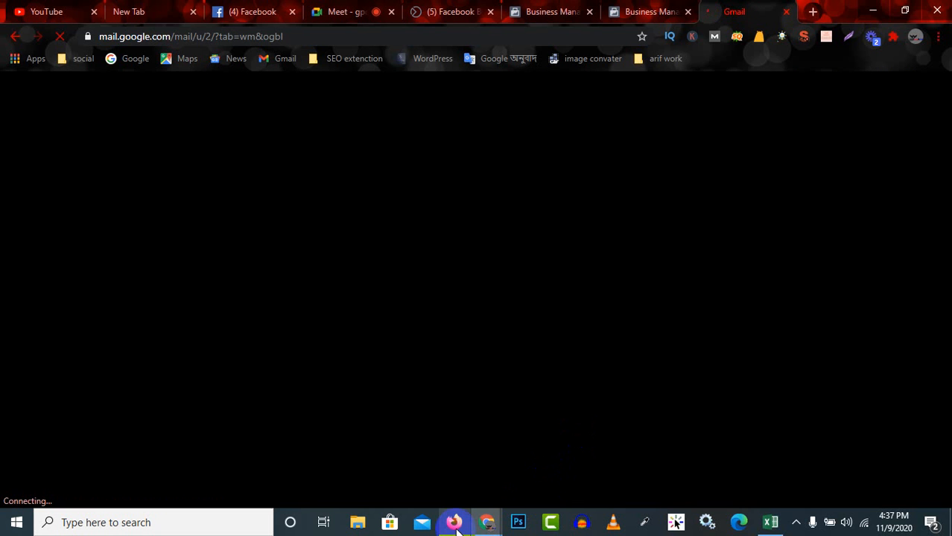
Return to Firefox and finish the DM 6 account creation dialog.
{"action": "left_click", "coordinate": [455, 523]}
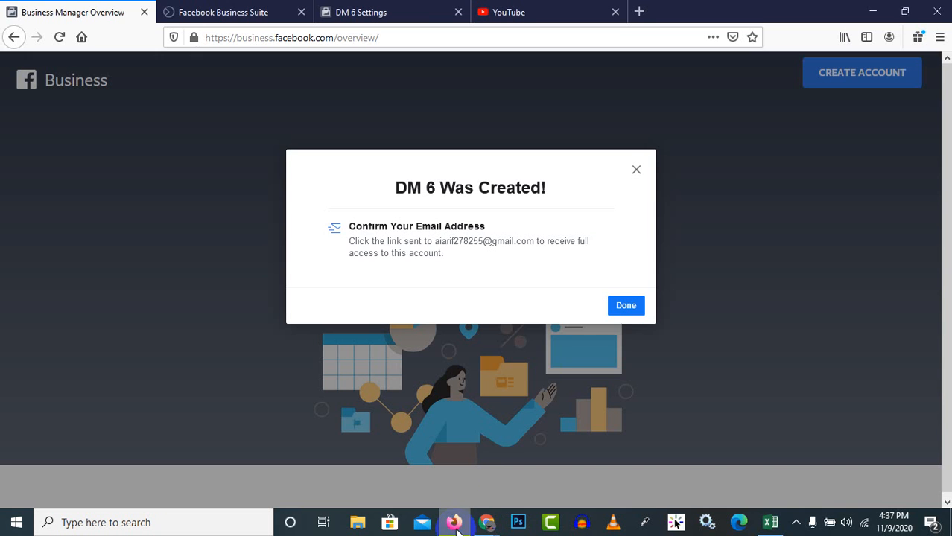
{"action": "left_click", "coordinate": [630, 308]}
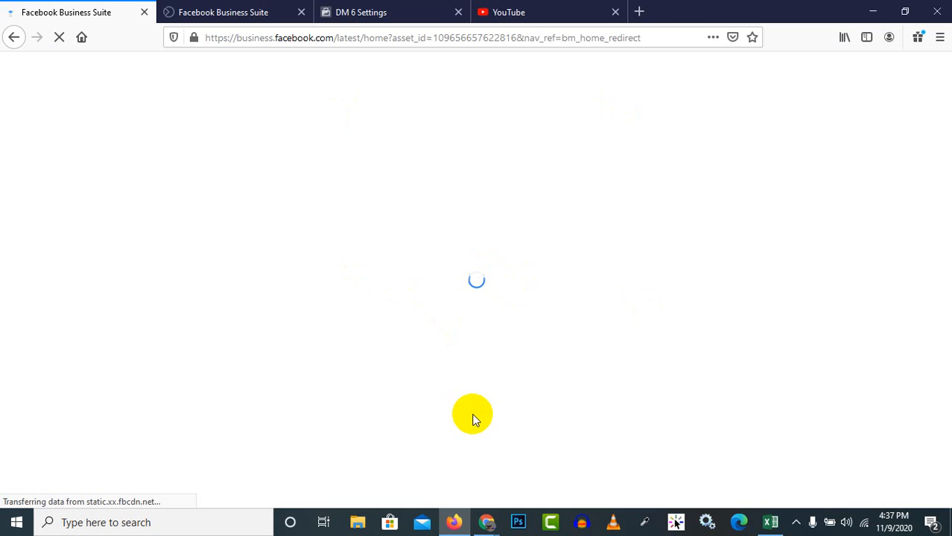
Check the Gmail inbox in Chrome for the confirmation email, refresh it, and dismiss the desktop notifications offer.
{"action": "left_click", "coordinate": [488, 523]}
{"action": "left_click", "coordinate": [372, 463]}
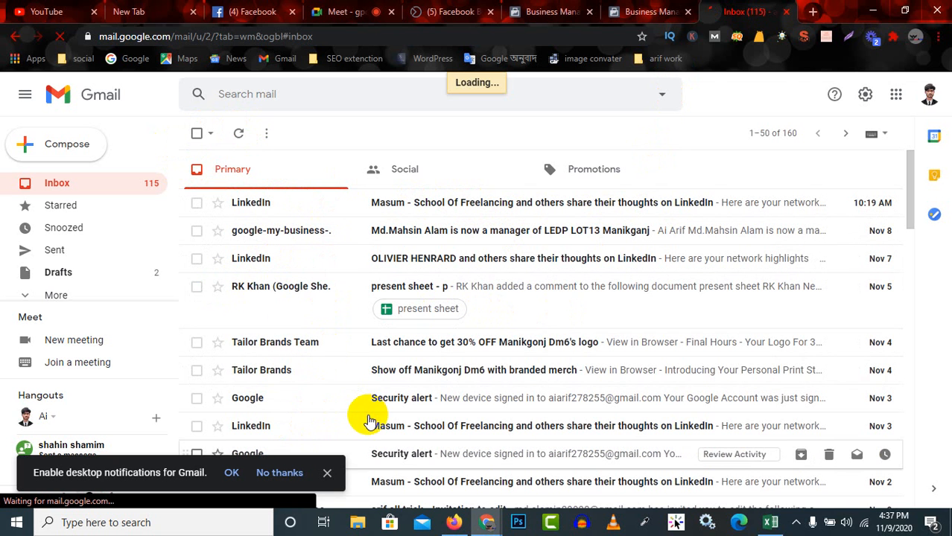
{"action": "scroll", "coordinate": [348, 422], "scroll_direction": "down", "scroll_amount": 5}
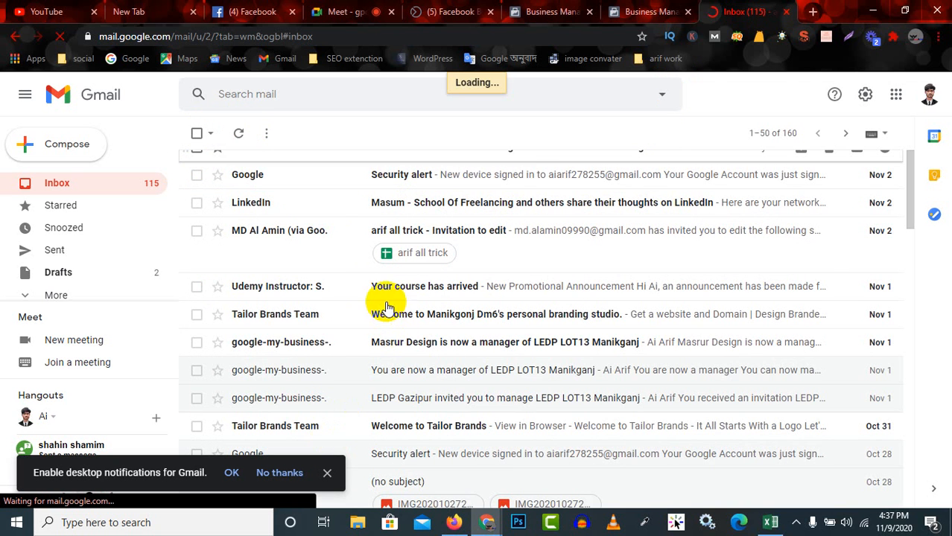
{"action": "scroll", "coordinate": [383, 201], "scroll_direction": "up", "scroll_amount": 5}
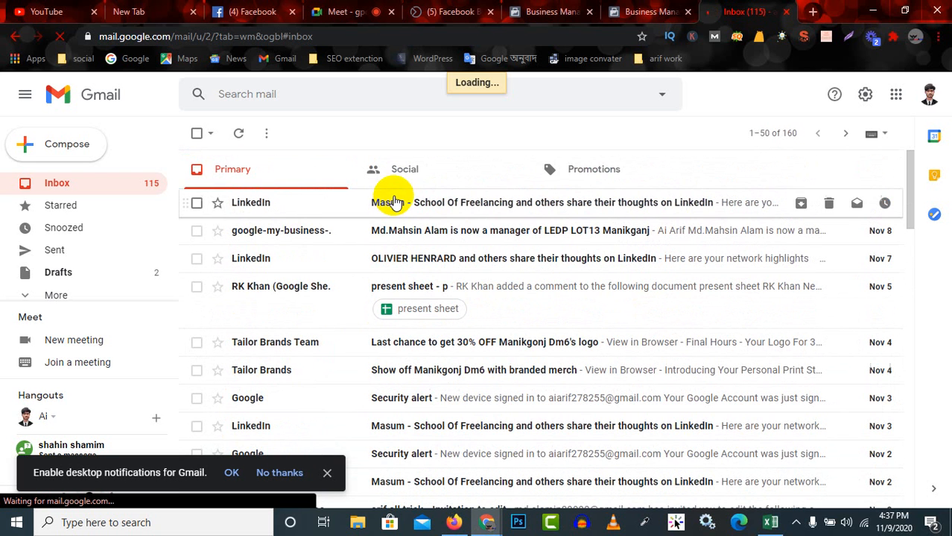
{"action": "left_click", "coordinate": [239, 137]}
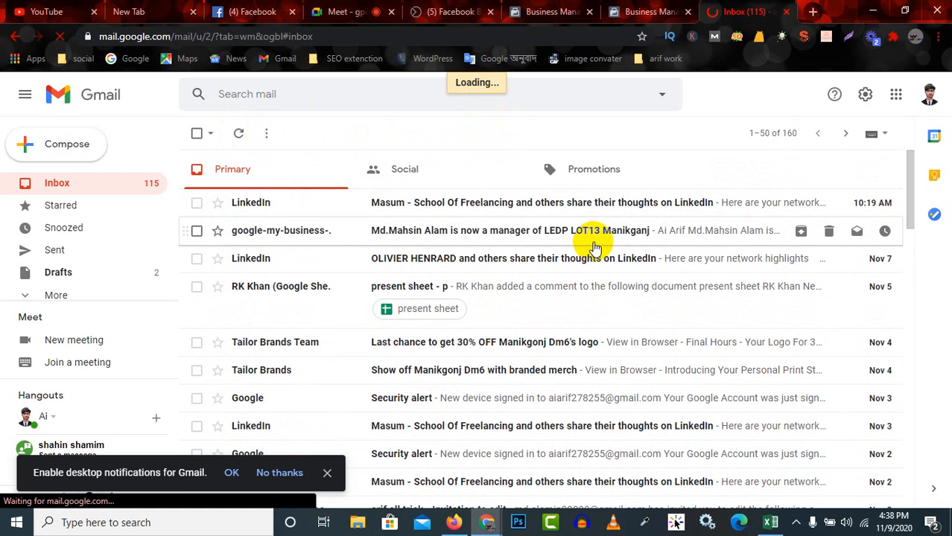
{"action": "left_click", "coordinate": [327, 473]}
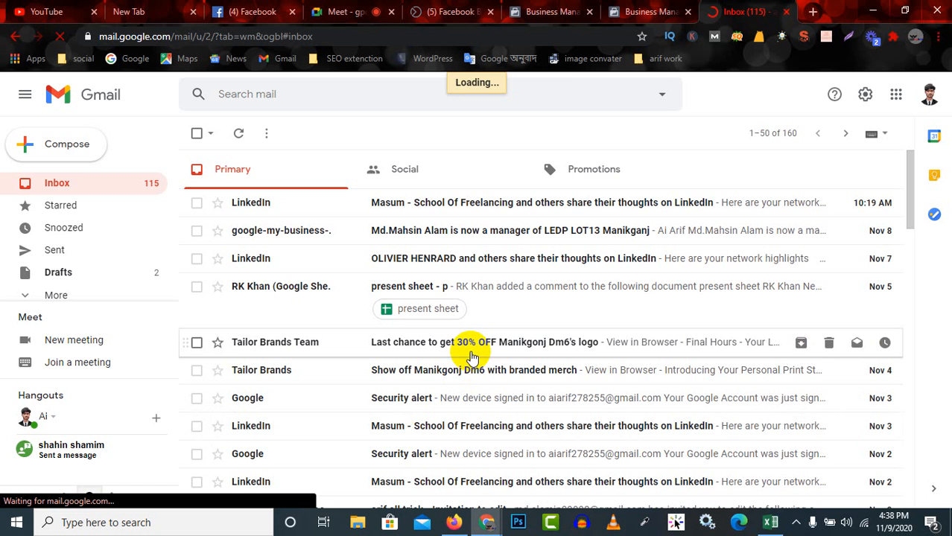
Switch to Firefox and compare the two DM 6 Business Suite pages and the DM 6 Settings page.
{"action": "left_click", "coordinate": [454, 525]}
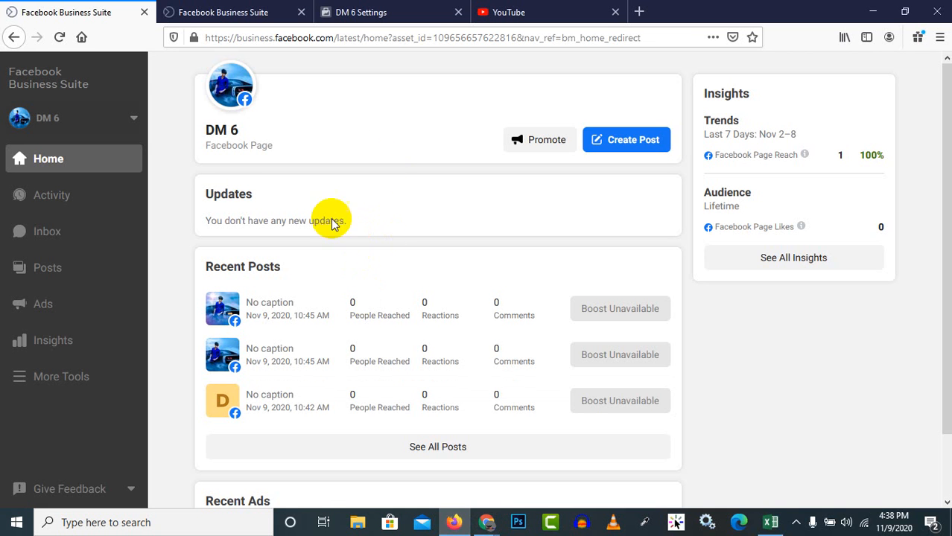
{"action": "left_click", "coordinate": [209, 13]}
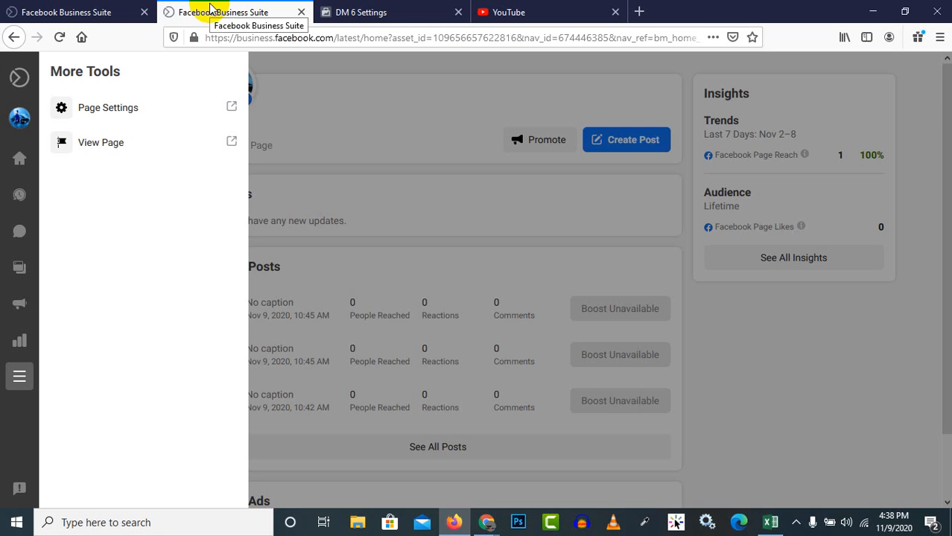
{"action": "left_click", "coordinate": [95, 12]}
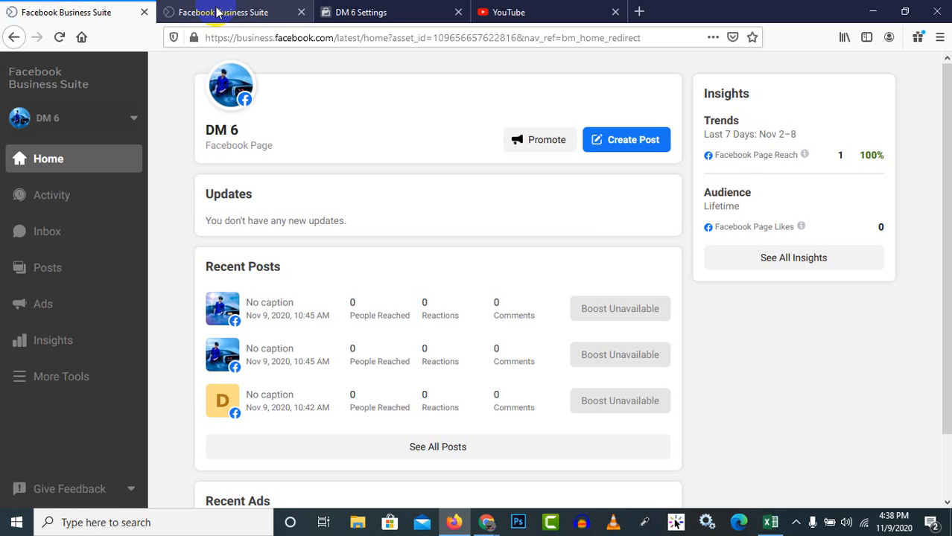
{"action": "left_click", "coordinate": [383, 14]}
{"action": "left_click", "coordinate": [88, 8]}
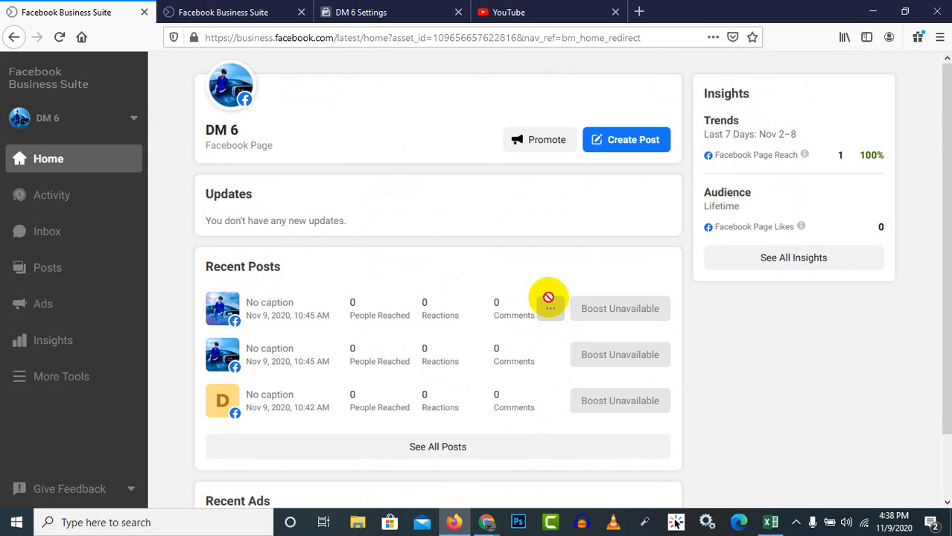
Examine the DM 6 Business Suite home page and its More Tools list.
{"action": "scroll", "coordinate": [548, 296], "scroll_direction": "down", "scroll_amount": 1}
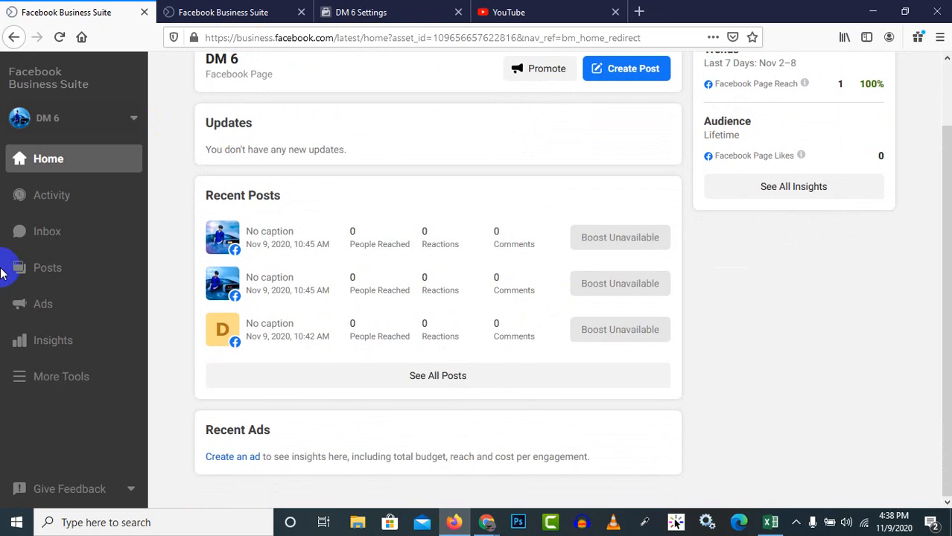
{"action": "scroll", "coordinate": [477, 233], "scroll_direction": "up", "scroll_amount": 1}
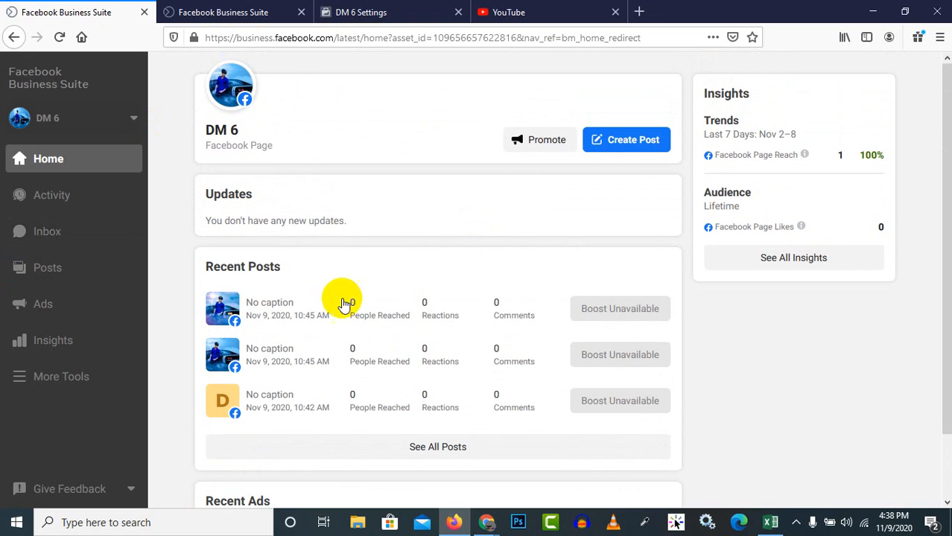
{"action": "left_click", "coordinate": [70, 379]}
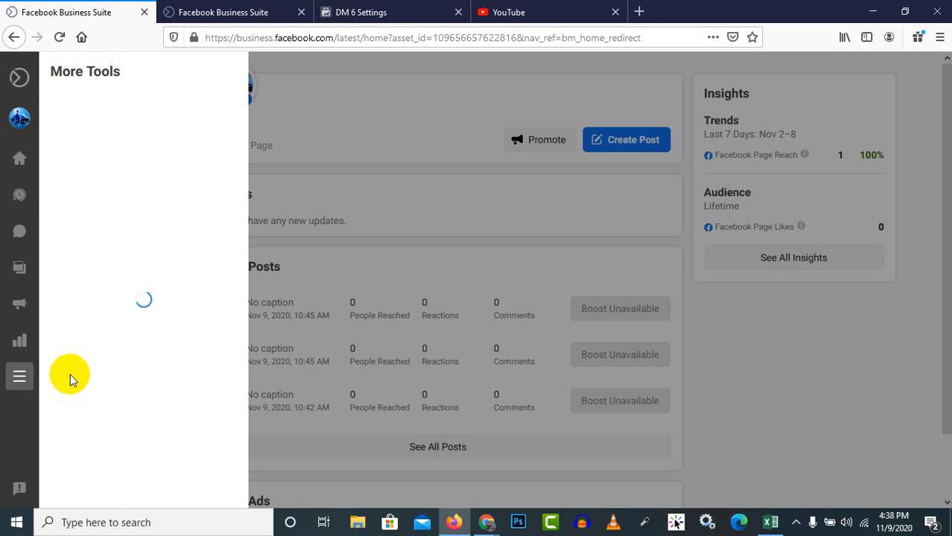
{"action": "left_click", "coordinate": [18, 380]}
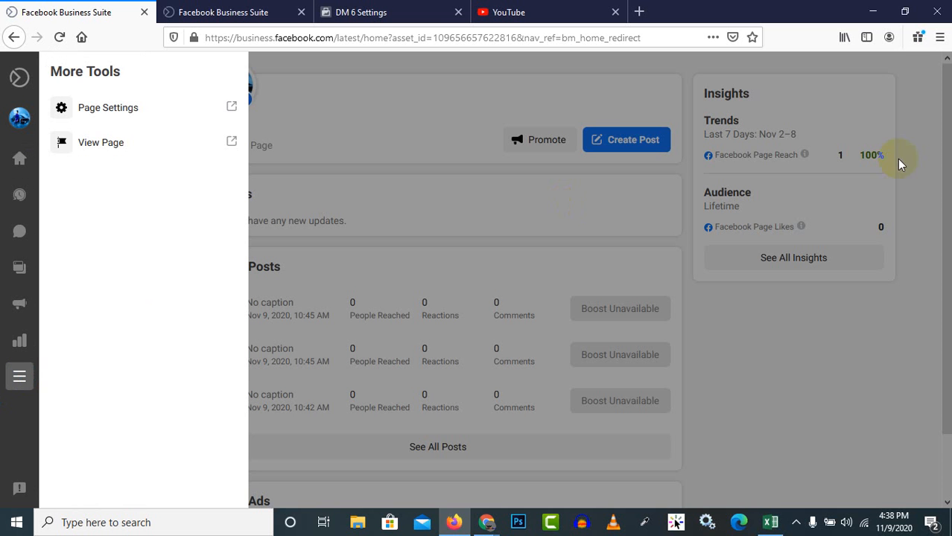
Minimize Firefox, refresh the Gmail inbox in Chrome, and reload the whole Gmail page despite unsaved changes.
{"action": "left_click", "coordinate": [873, 12]}
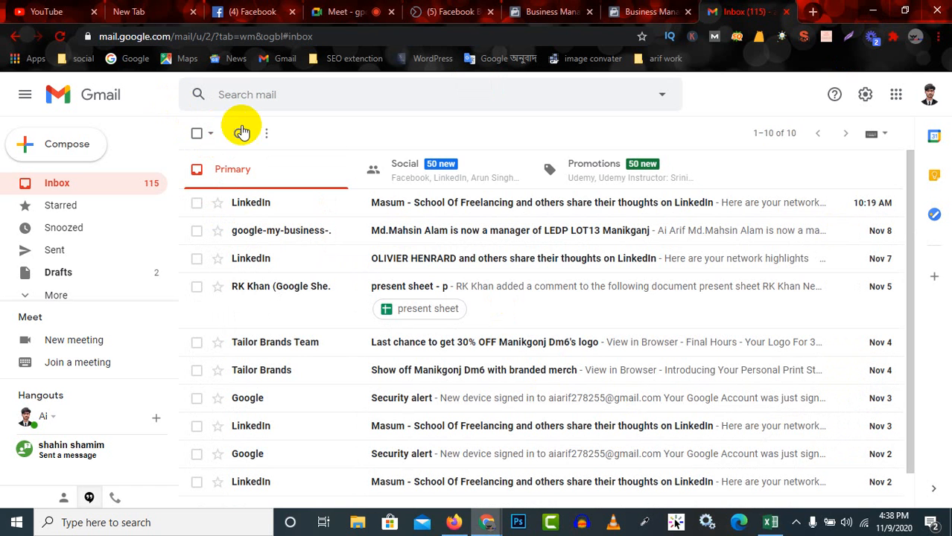
{"action": "left_click", "coordinate": [238, 132]}
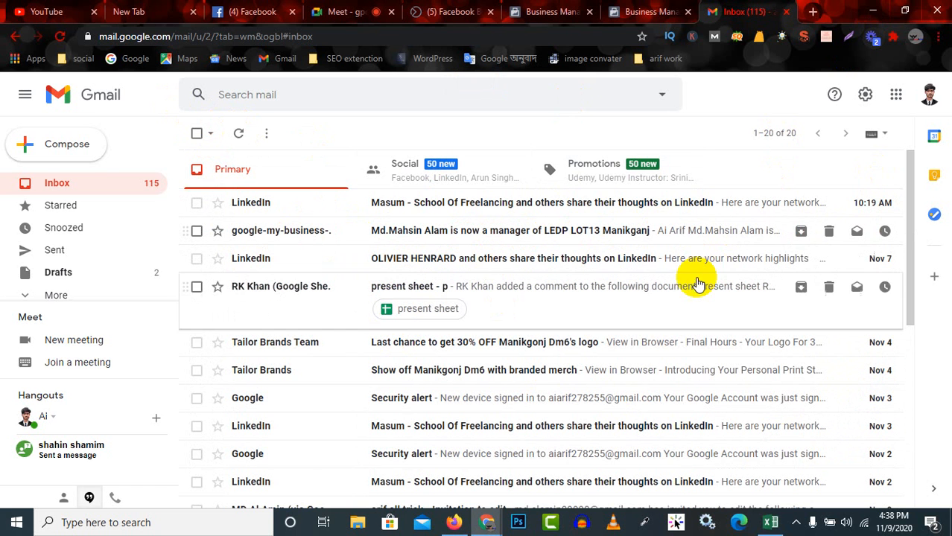
{"action": "left_click", "coordinate": [61, 37]}
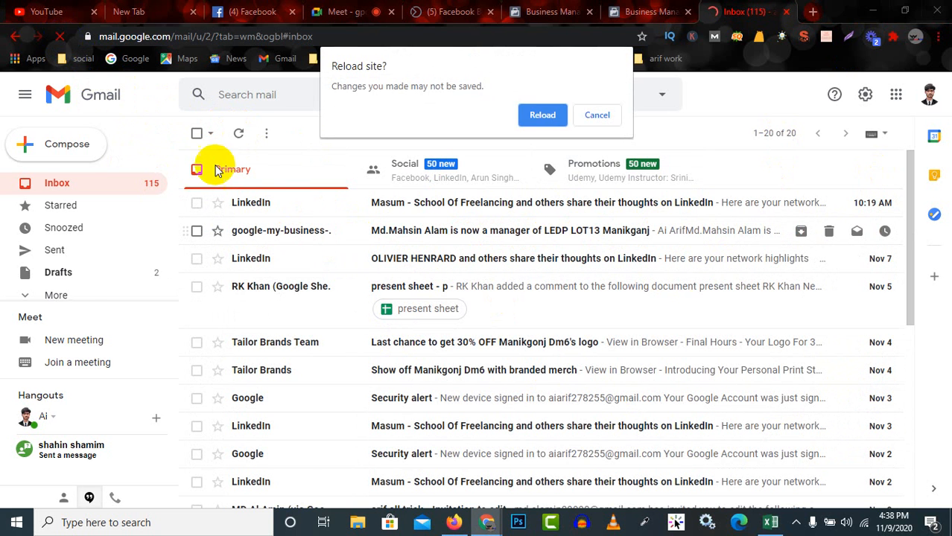
{"action": "left_click", "coordinate": [543, 115]}
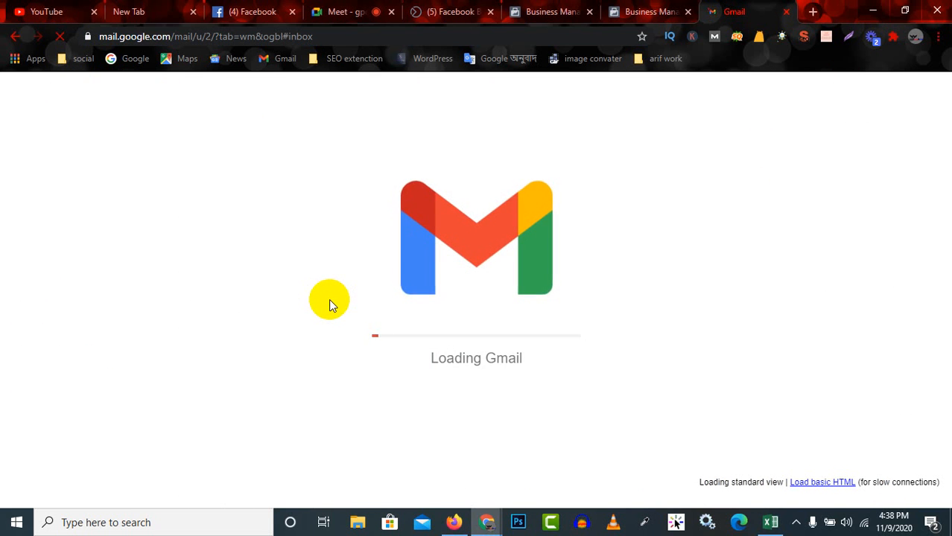
{"action": "left_click", "coordinate": [796, 523]}
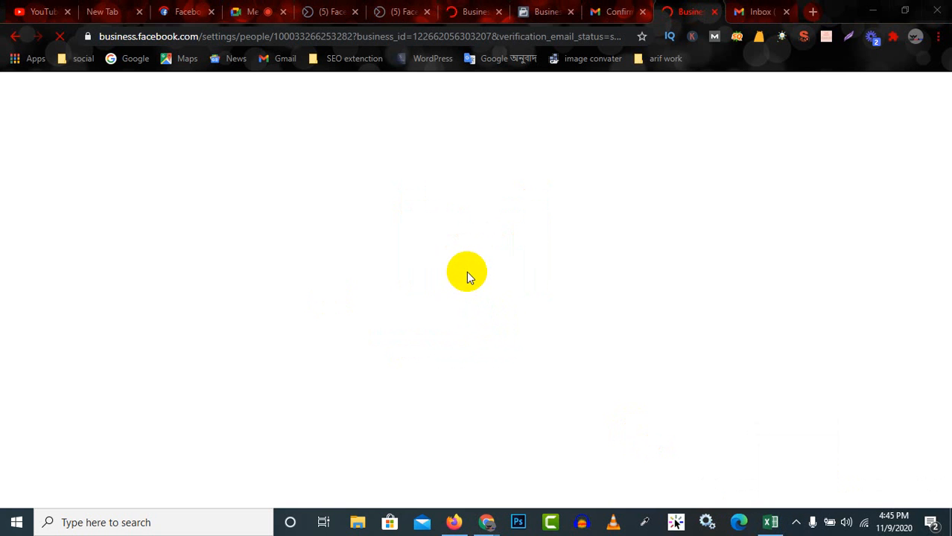
Close the YouTube and blank new-tab pages in Chrome and return to the DM 6 Business Settings page.
{"action": "left_click", "coordinate": [36, 18]}
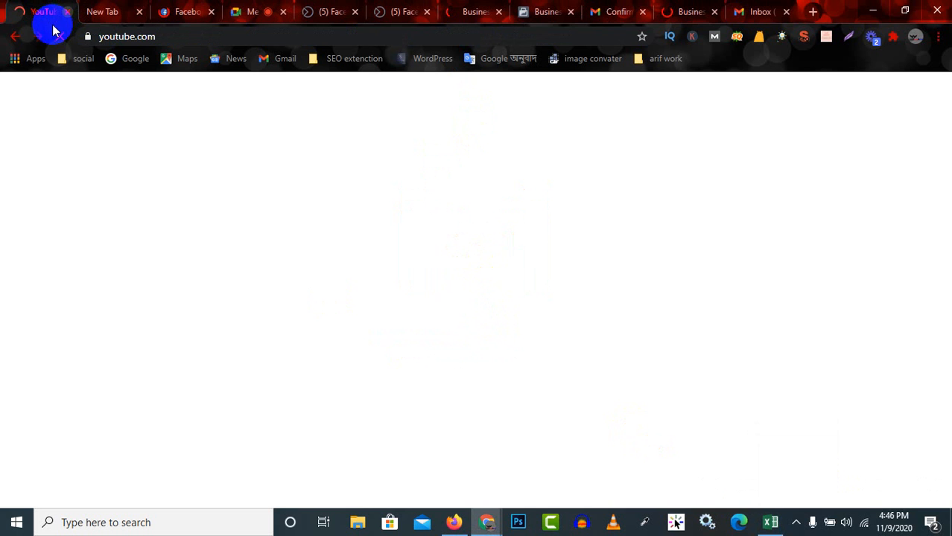
{"action": "key", "text": "ctrl+w"}
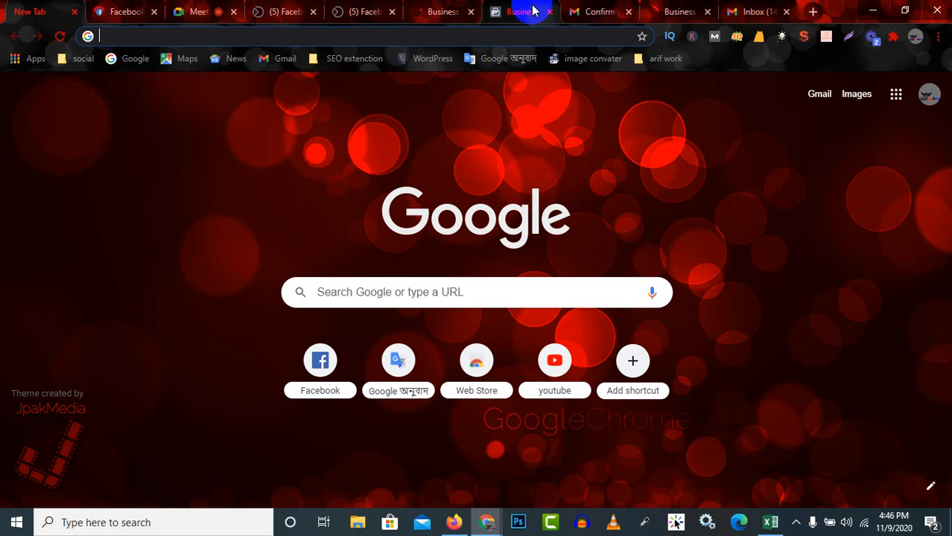
{"action": "left_click", "coordinate": [673, 16]}
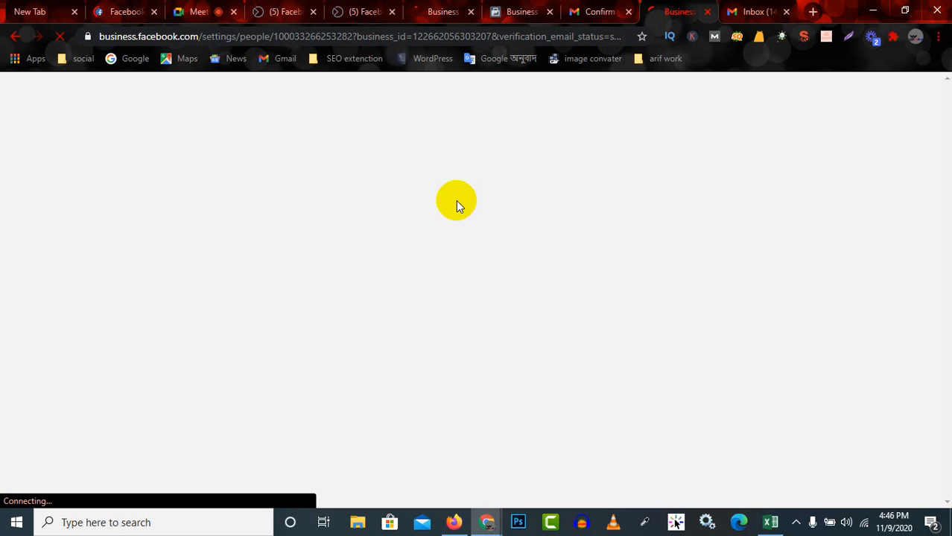
{"action": "left_click", "coordinate": [47, 10]}
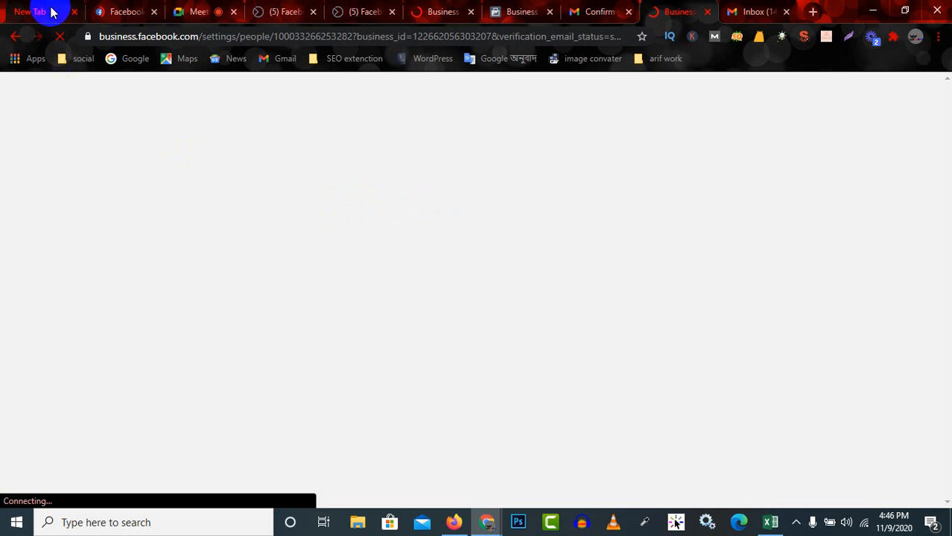
{"action": "left_click", "coordinate": [73, 11]}
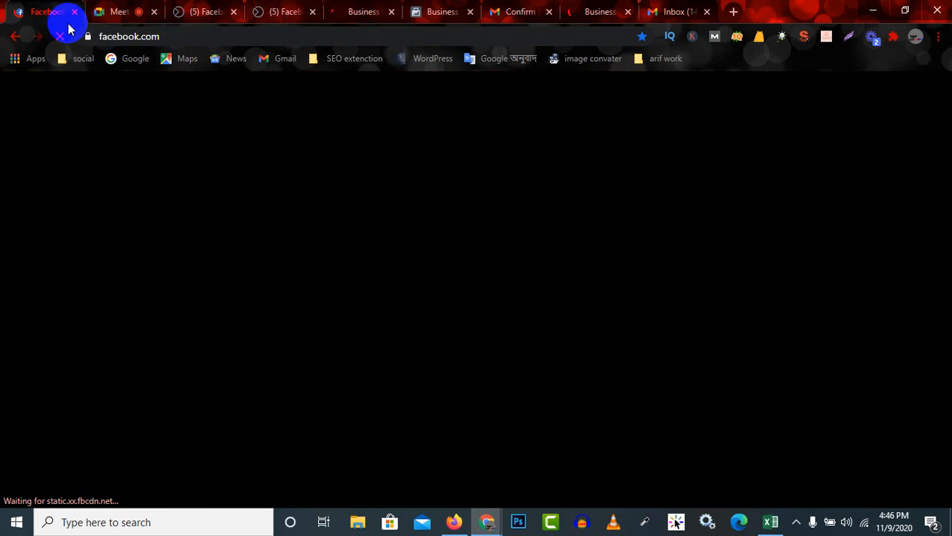
{"action": "left_click", "coordinate": [607, 12]}
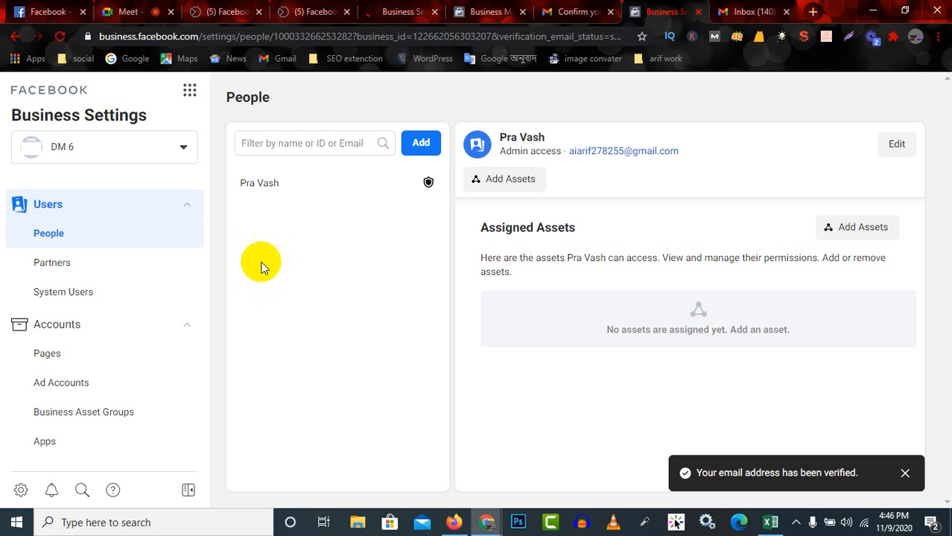
Check the Meet call, the business email confirmation message and the DM 6 People settings in turn.
{"action": "left_click", "coordinate": [131, 11]}
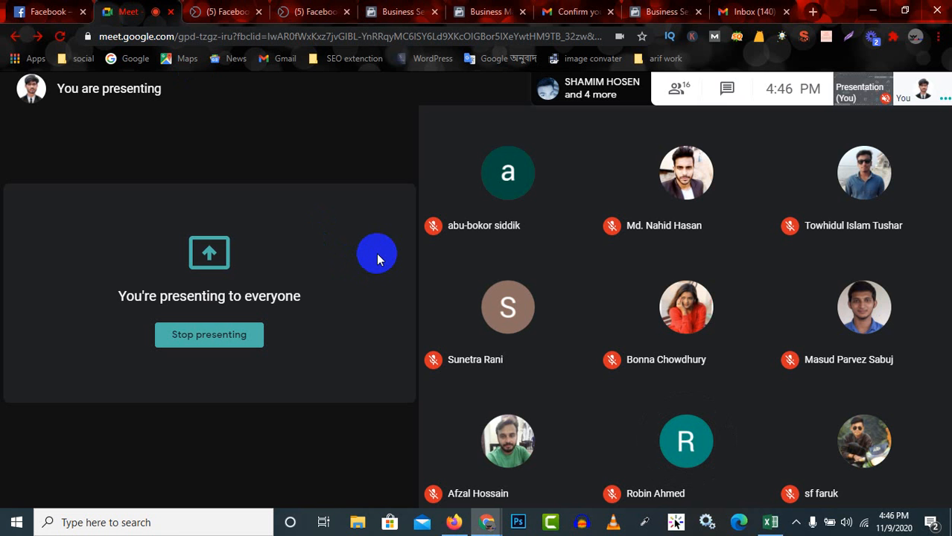
{"action": "left_click", "coordinate": [561, 12]}
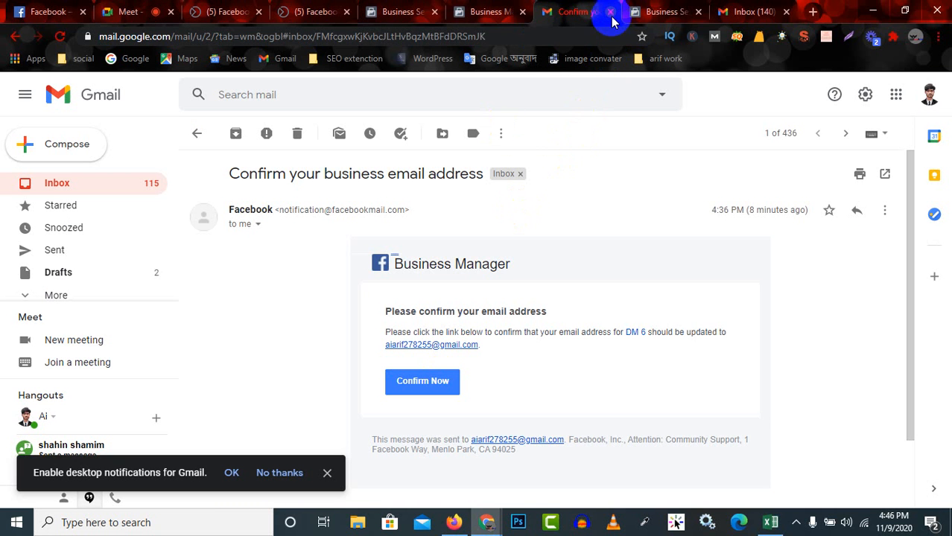
{"action": "left_click", "coordinate": [636, 11]}
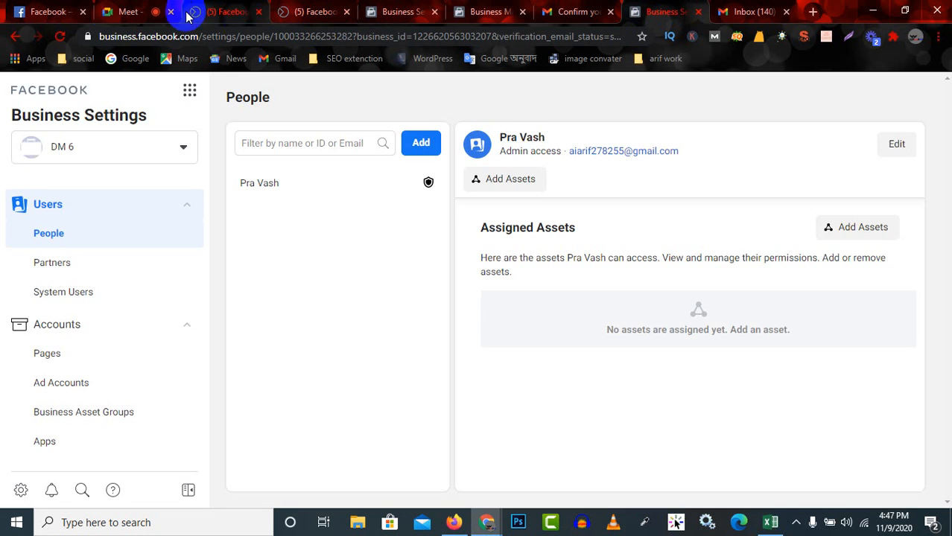
{"action": "left_click", "coordinate": [134, 11]}
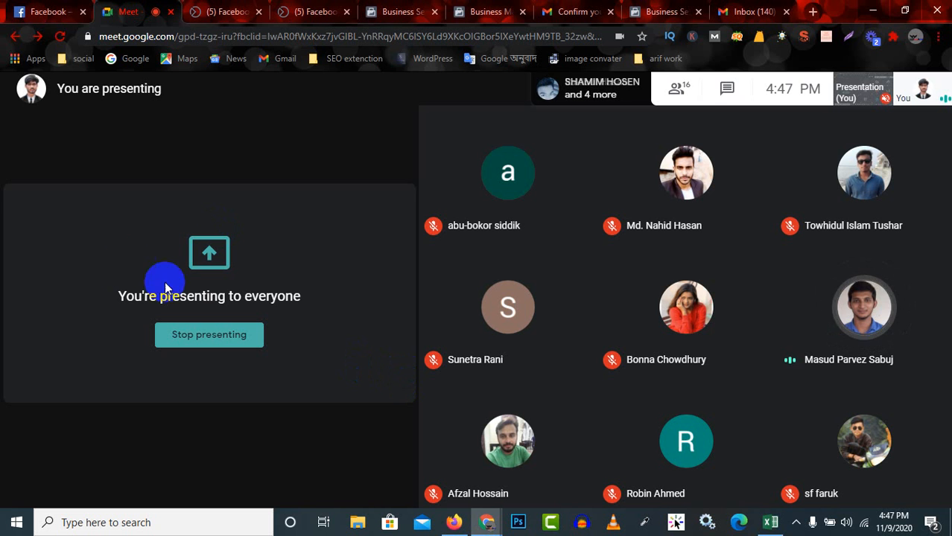
Close the Facebook login page and return to the People settings of DM 6.
{"action": "left_click", "coordinate": [41, 11]}
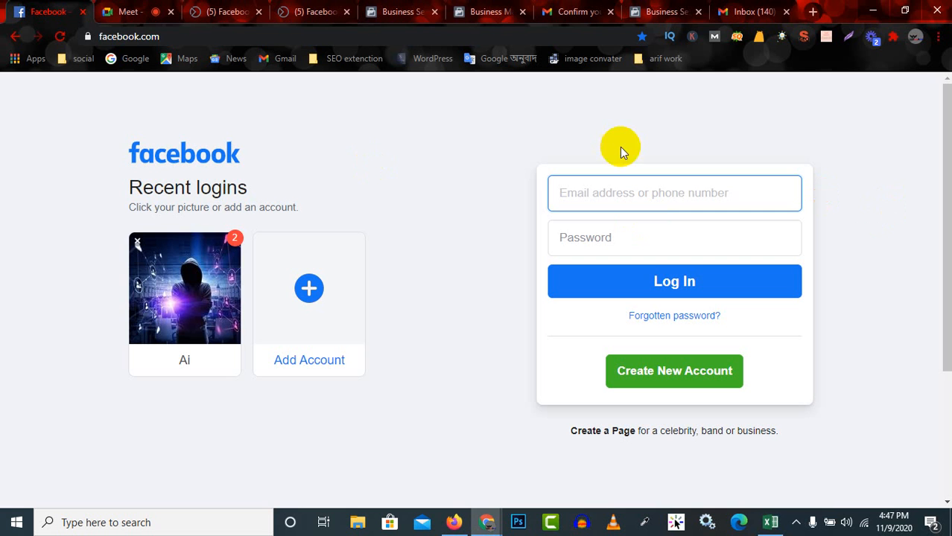
{"action": "left_click", "coordinate": [71, 11]}
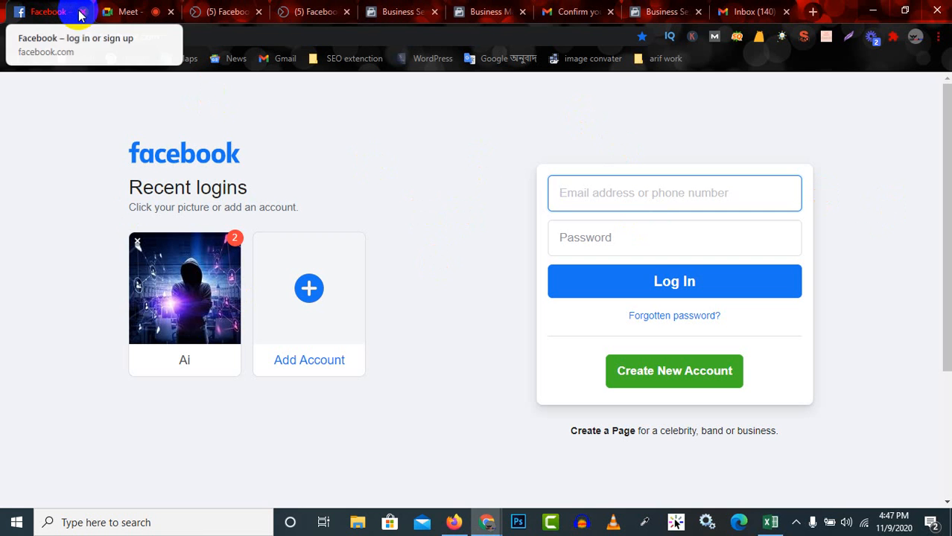
{"action": "left_click", "coordinate": [82, 12]}
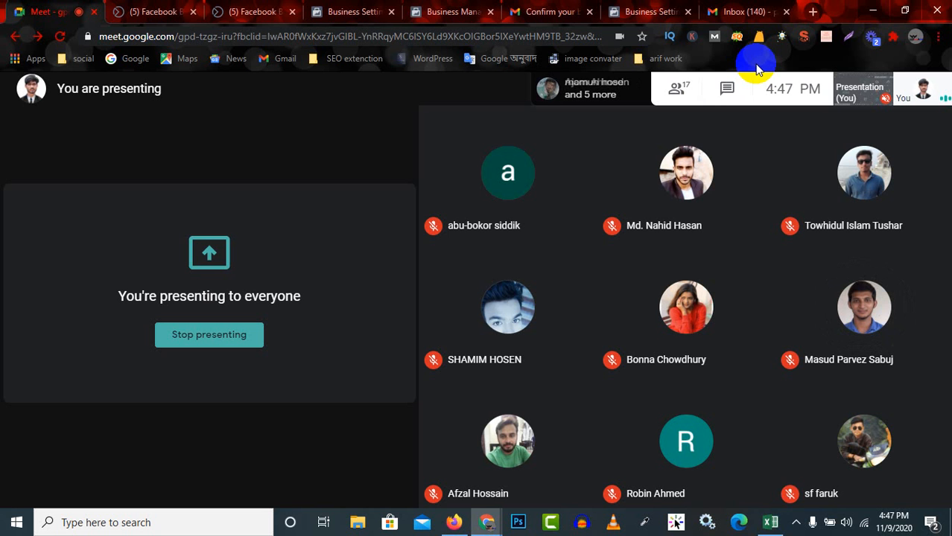
{"action": "left_click", "coordinate": [629, 11]}
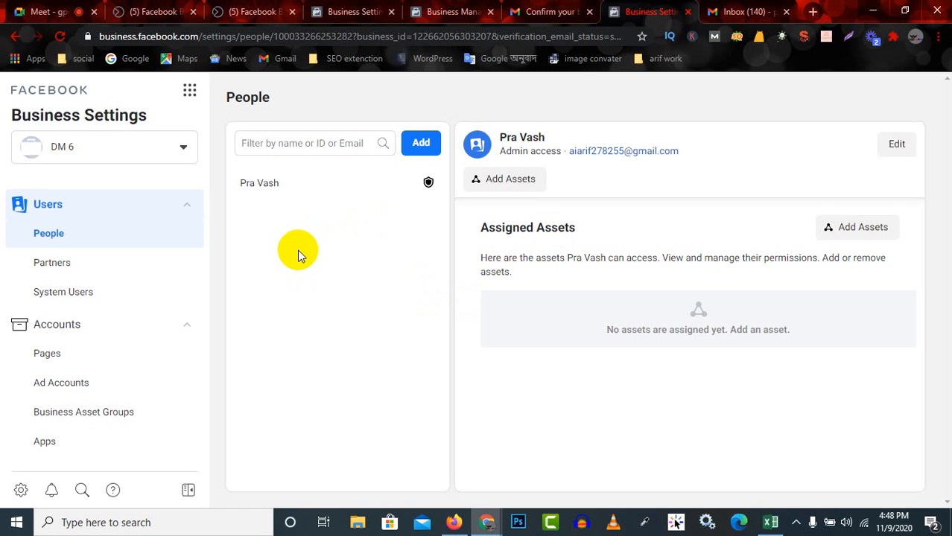
Examine the full list of Business Settings sections and the account switcher's Business Manager accounts.
{"action": "scroll", "coordinate": [44, 257], "scroll_direction": "down", "scroll_amount": 5}
{"action": "scroll", "coordinate": [67, 264], "scroll_direction": "up", "scroll_amount": 1}
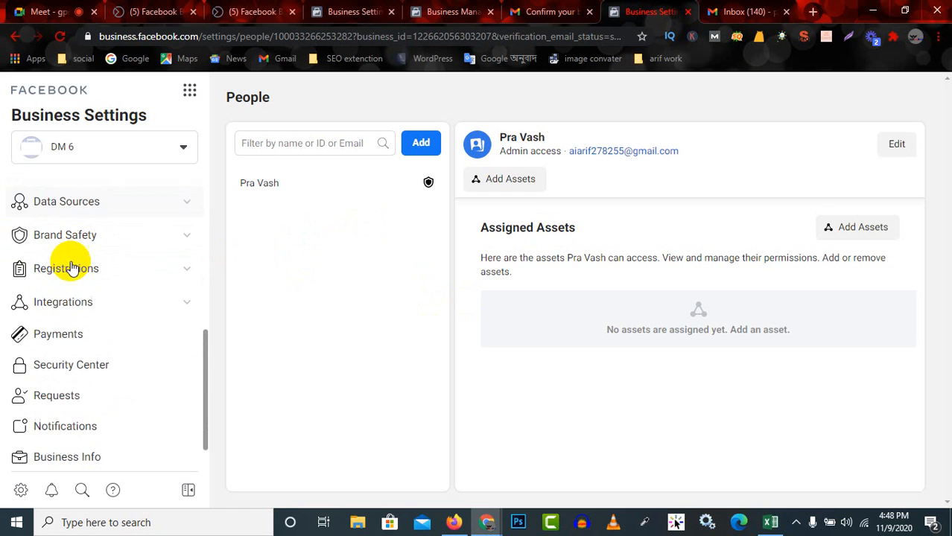
{"action": "scroll", "coordinate": [73, 269], "scroll_direction": "down", "scroll_amount": 1}
{"action": "scroll", "coordinate": [108, 368], "scroll_direction": "up", "scroll_amount": 6}
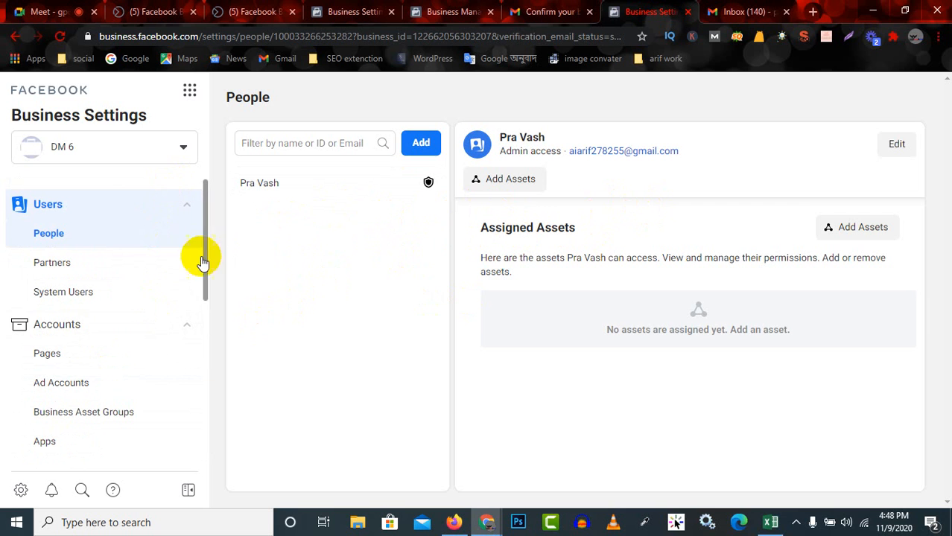
{"action": "left_click", "coordinate": [184, 149]}
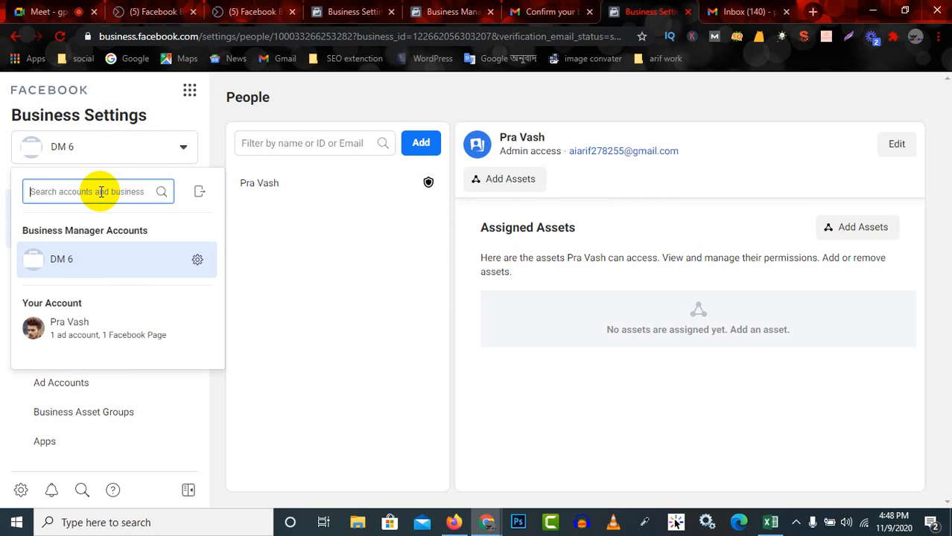
{"action": "left_click", "coordinate": [303, 248]}
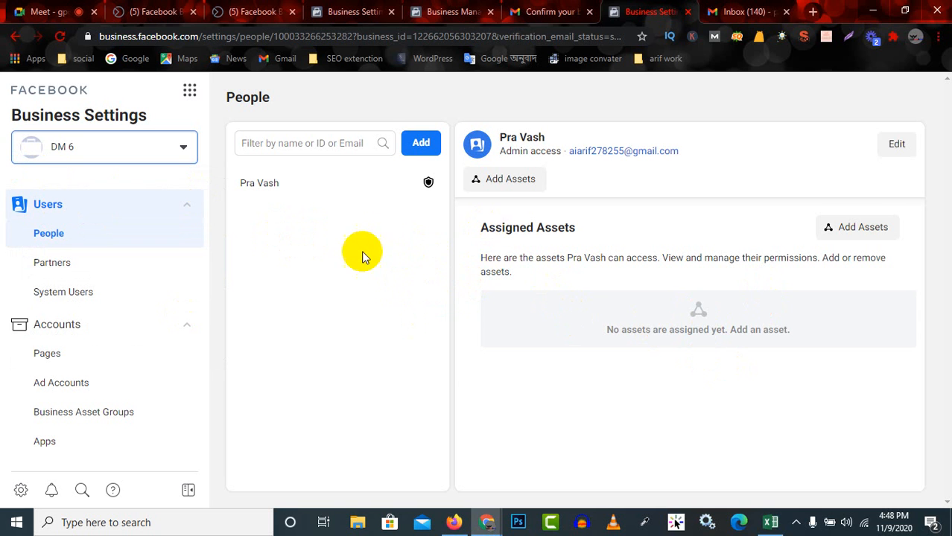
Collapse and re-expand the Users section, reopen People and view the existing admin's details.
{"action": "left_click", "coordinate": [69, 206]}
{"action": "left_click", "coordinate": [84, 209]}
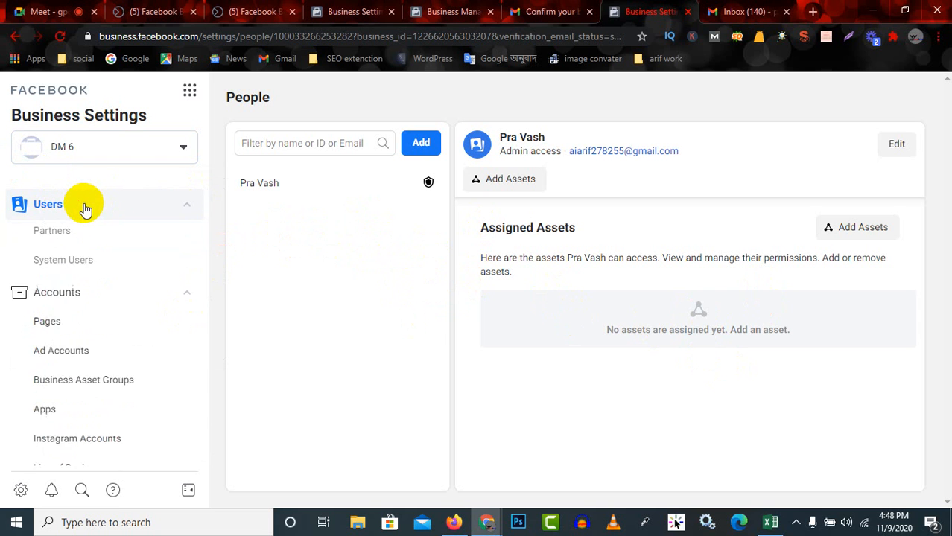
{"action": "left_click", "coordinate": [48, 235]}
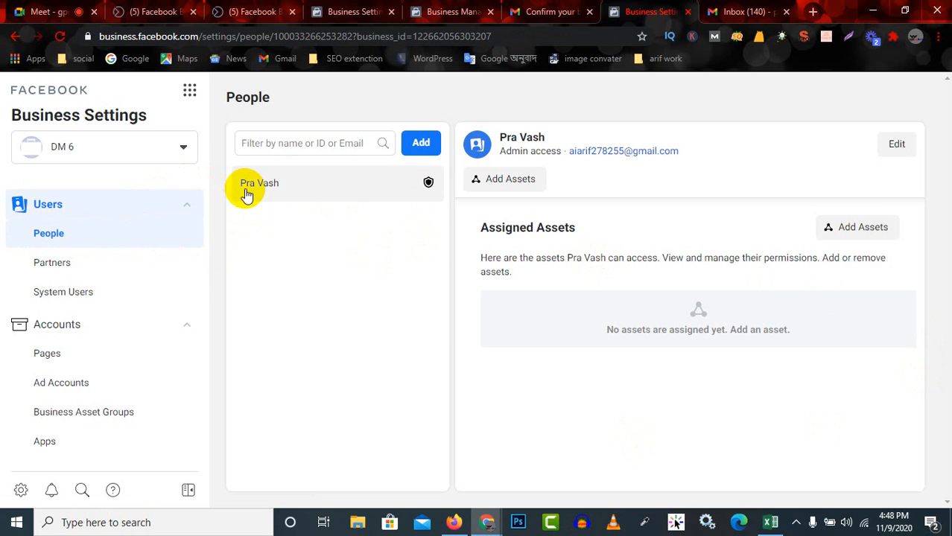
{"action": "left_click", "coordinate": [289, 191]}
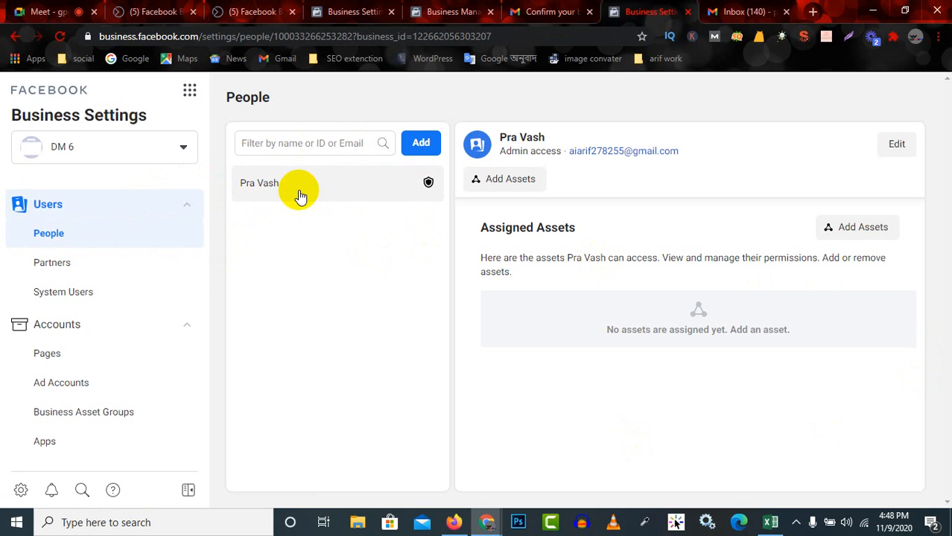
Filter the DM 6 People list by entering a person's name.
{"action": "left_click", "coordinate": [324, 143]}
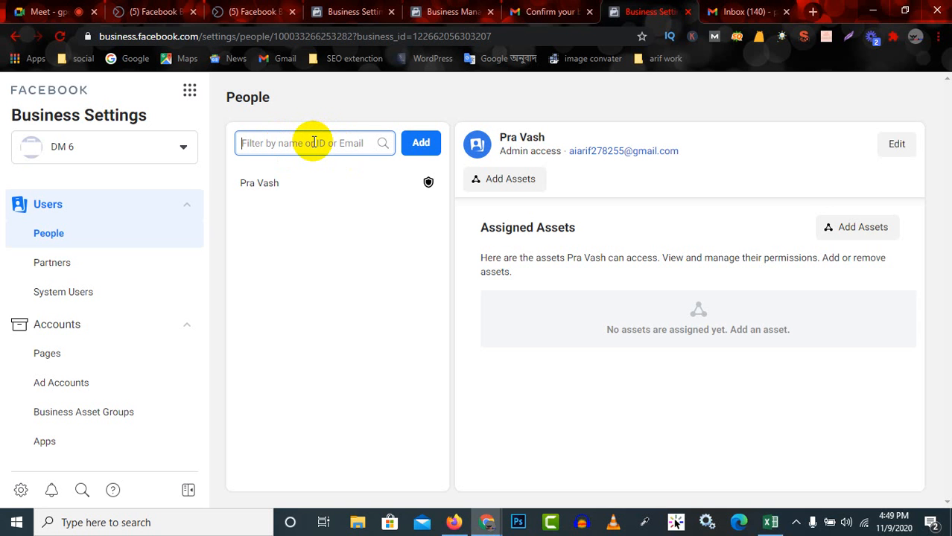
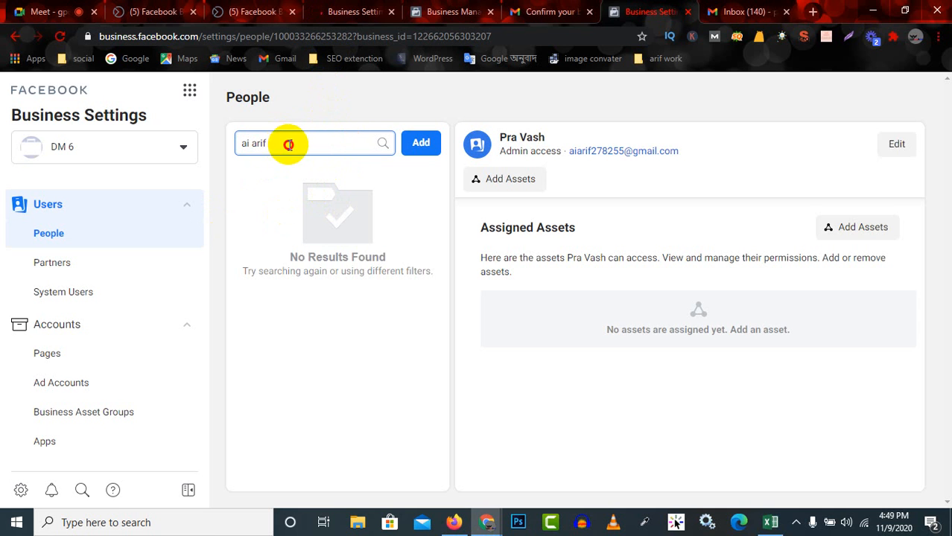
{"action": "left_click_drag", "start_coordinate": [287, 144], "coordinate": [225, 146]}
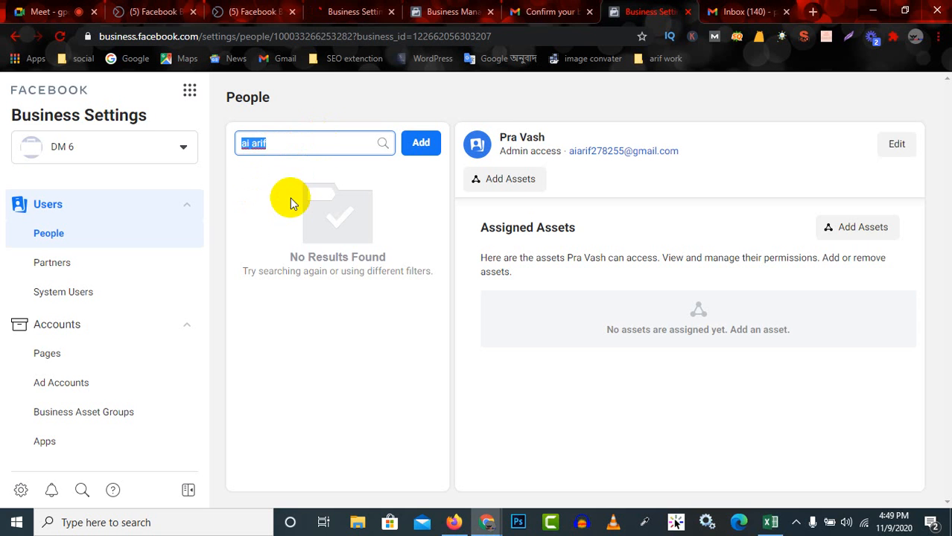
{"action": "left_click", "coordinate": [306, 179]}
Close the blank Business Manager overview page and the Gmail message about confirming the business email.
{"action": "left_click", "coordinate": [345, 13]}
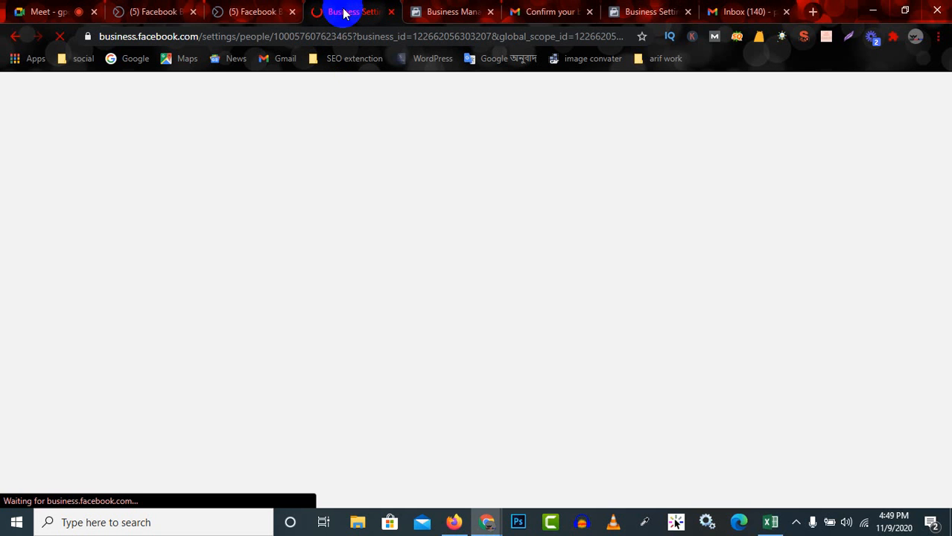
{"action": "left_click", "coordinate": [651, 12]}
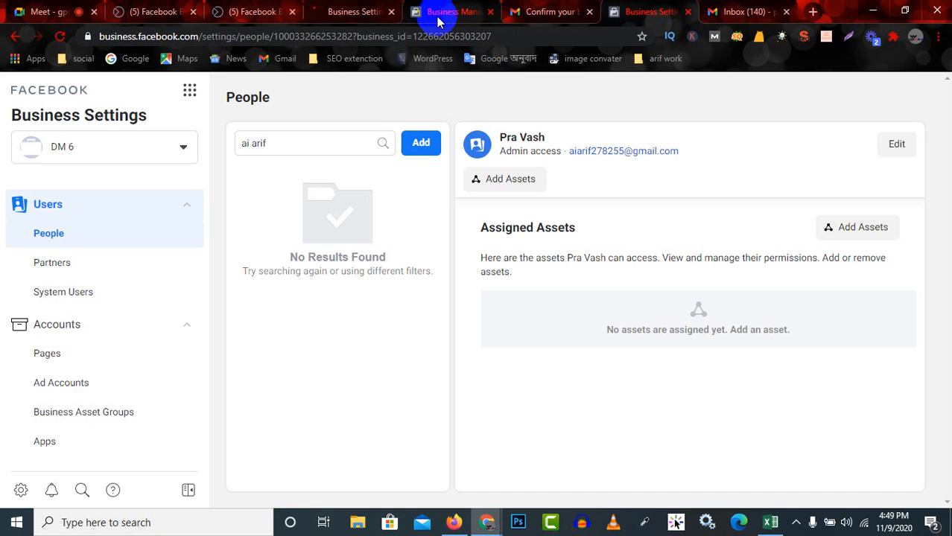
{"action": "left_click", "coordinate": [441, 15]}
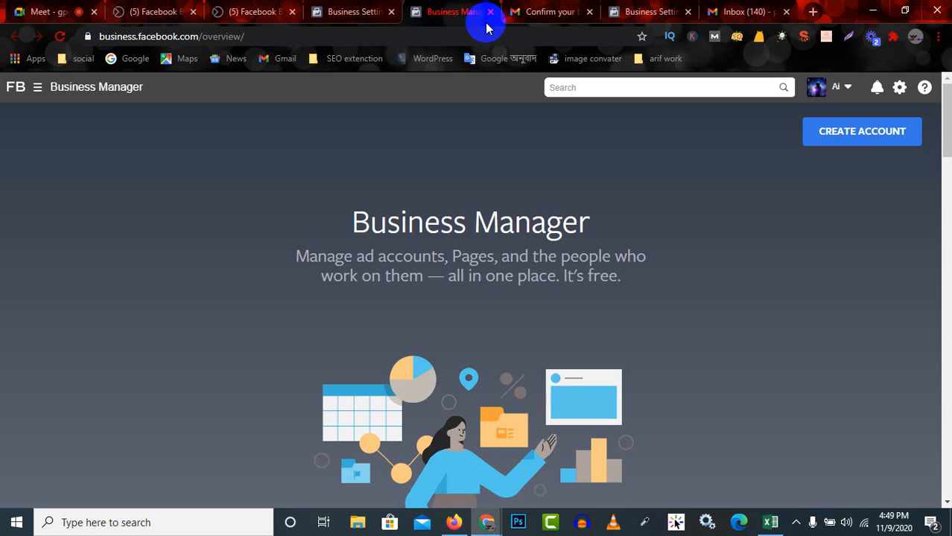
{"action": "left_click", "coordinate": [489, 12]}
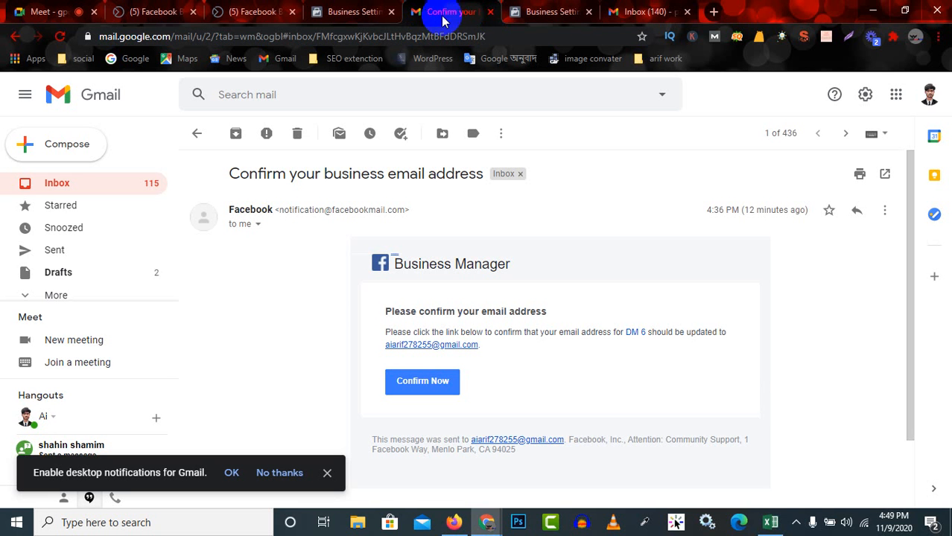
{"action": "left_click", "coordinate": [488, 13]}
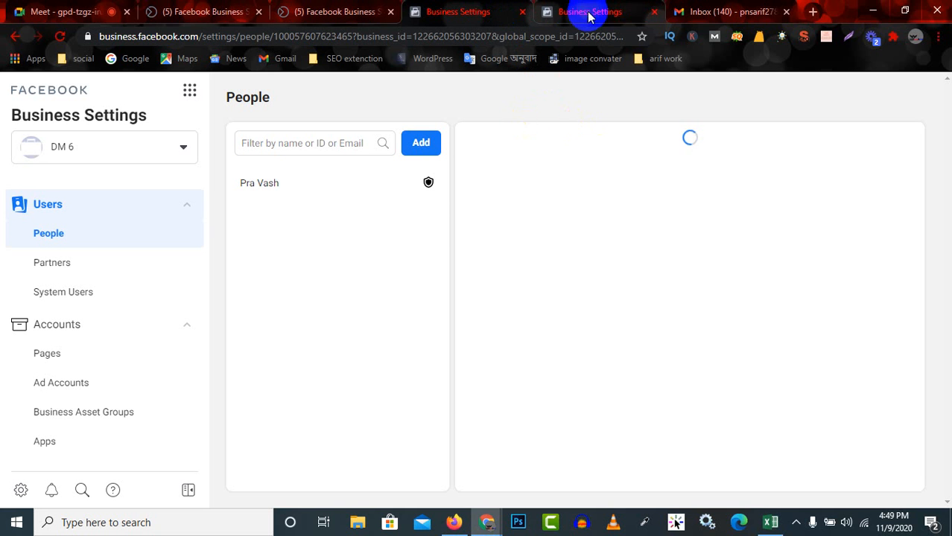
Compare the two open DM 6 Business Settings pages and close the one still loading its details.
{"action": "left_click", "coordinate": [600, 17]}
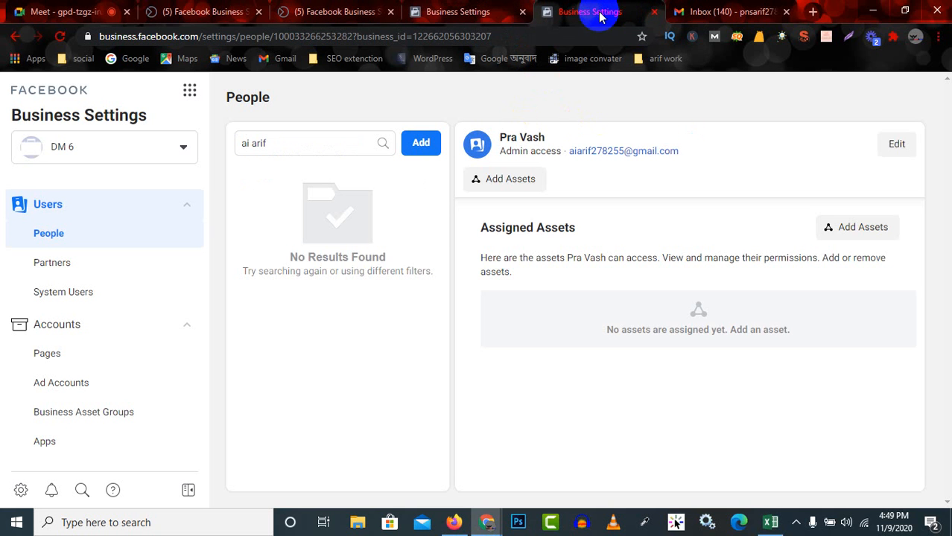
{"action": "left_click", "coordinate": [492, 12]}
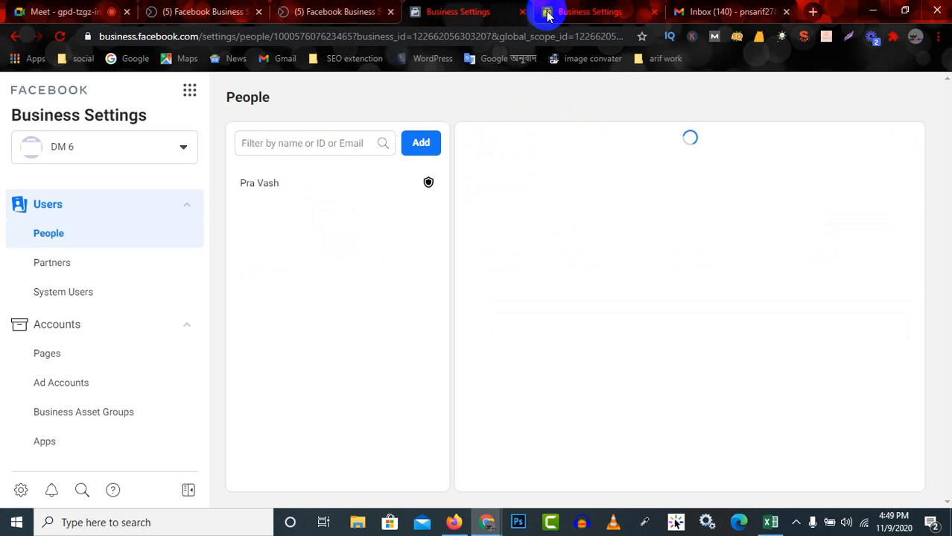
{"action": "left_click", "coordinate": [555, 13]}
{"action": "left_click", "coordinate": [488, 11]}
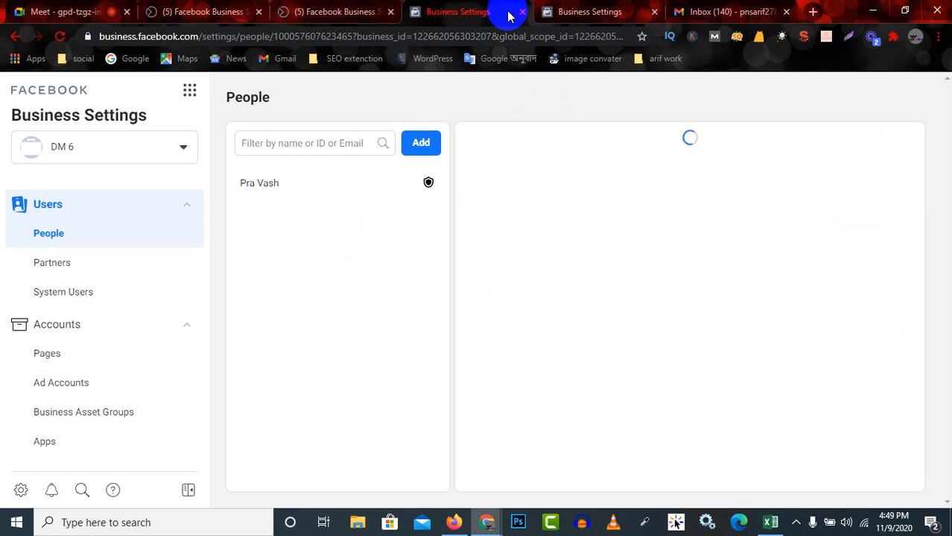
{"action": "left_click", "coordinate": [522, 12]}
Close the open Facebook Business Suite pages and return to the DM 6 Business Settings People page.
{"action": "left_click", "coordinate": [339, 14]}
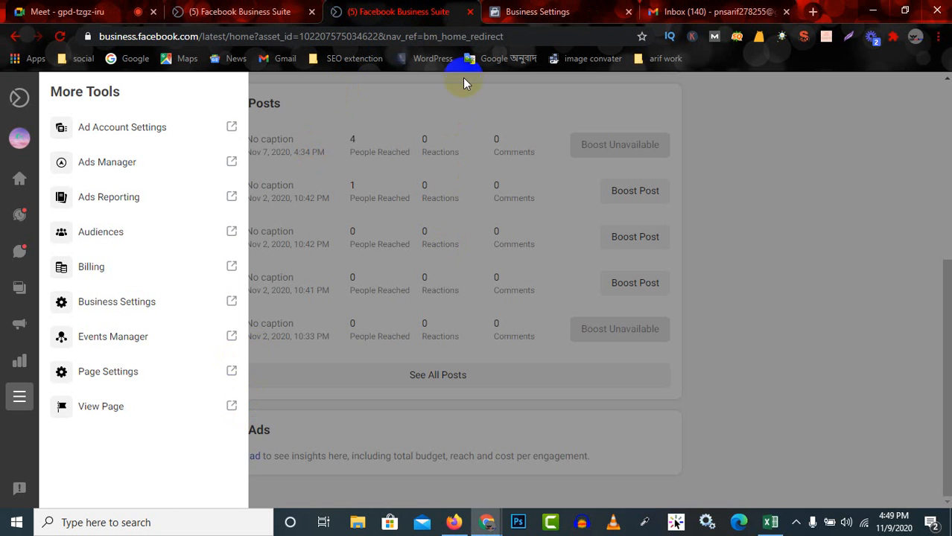
{"action": "left_click", "coordinate": [469, 12]}
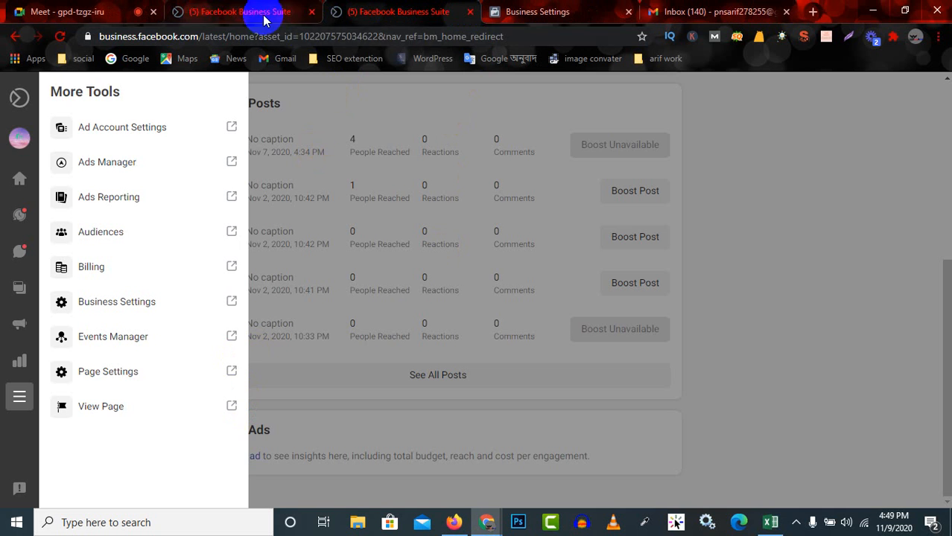
{"action": "left_click", "coordinate": [469, 13]}
{"action": "left_click", "coordinate": [268, 18]}
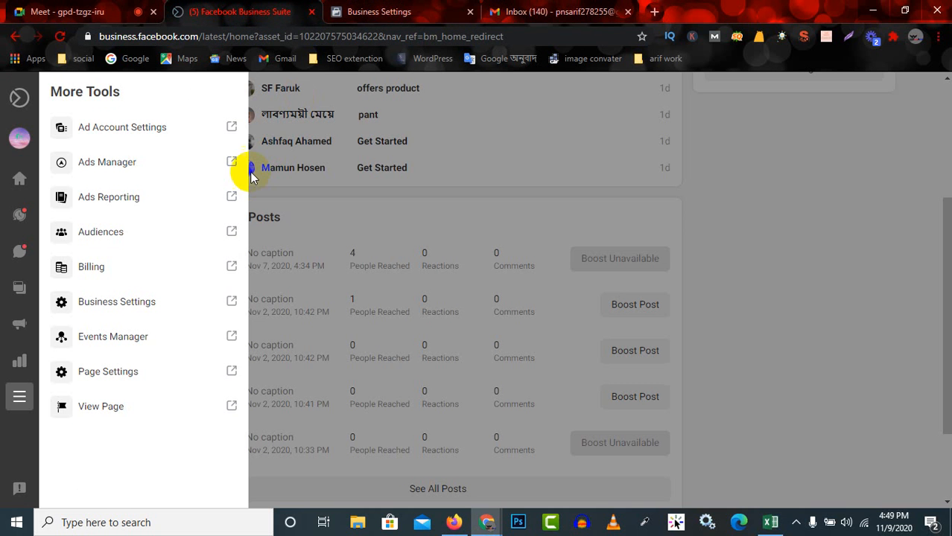
{"action": "left_click", "coordinate": [328, 13]}
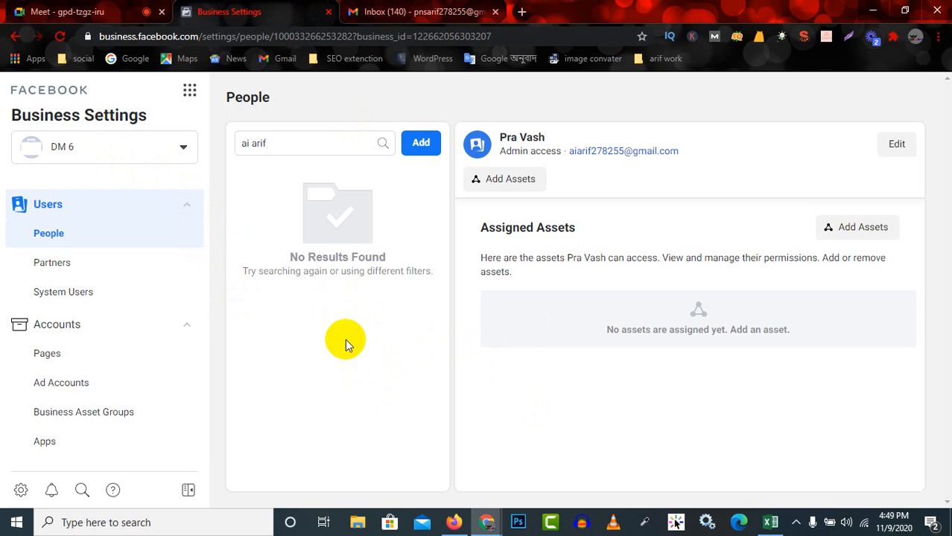
Clear the name filter so the full DM 6 People list is displayed.
{"action": "left_click", "coordinate": [305, 146]}
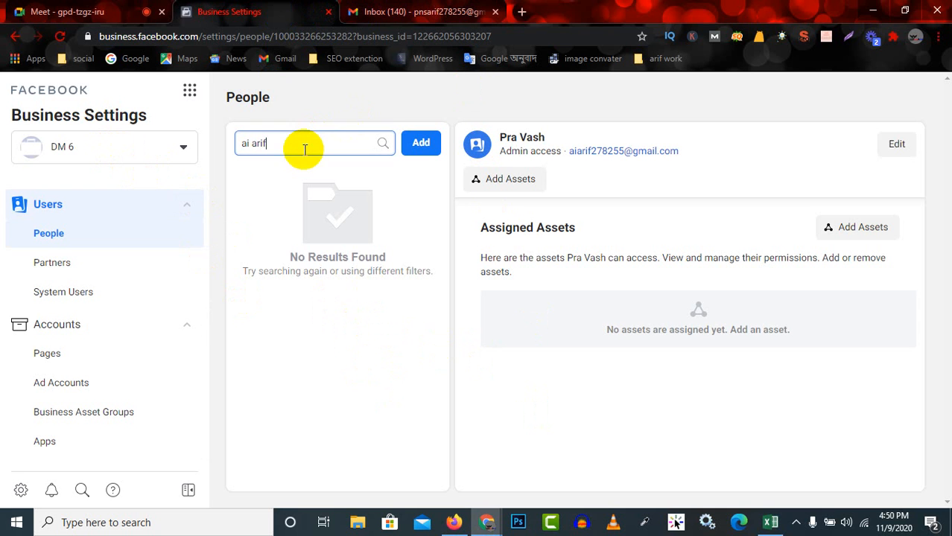
{"action": "left_click", "coordinate": [312, 378]}
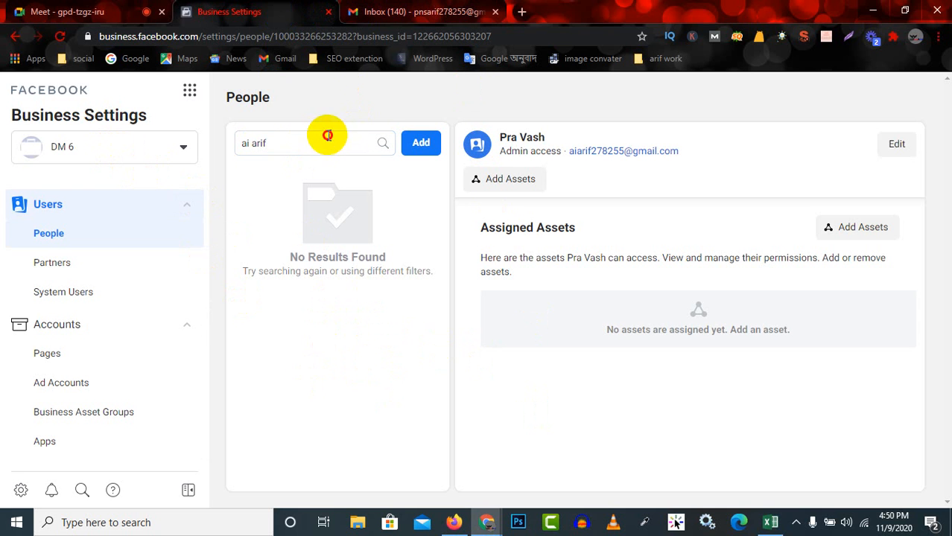
{"action": "left_click_drag", "start_coordinate": [277, 144], "coordinate": [216, 153]}
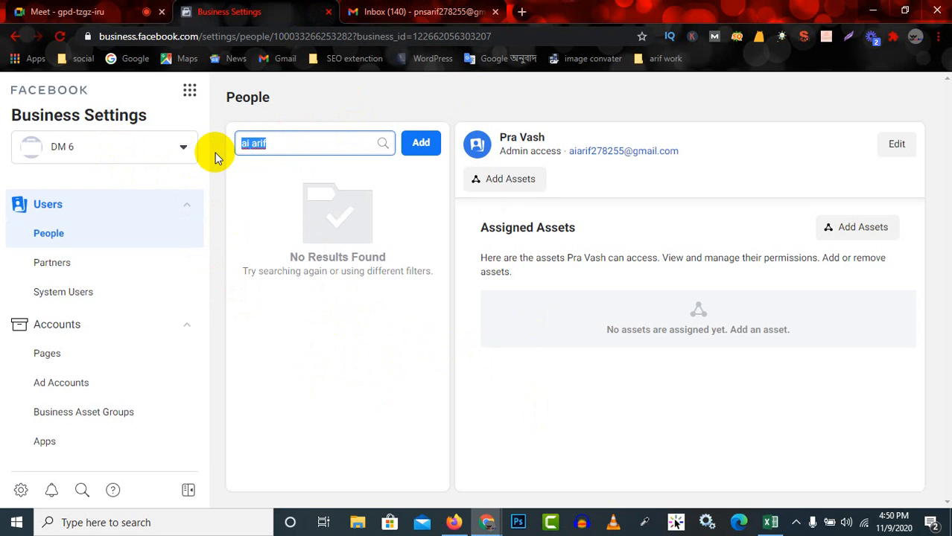
{"action": "key", "text": "BackSpace"}
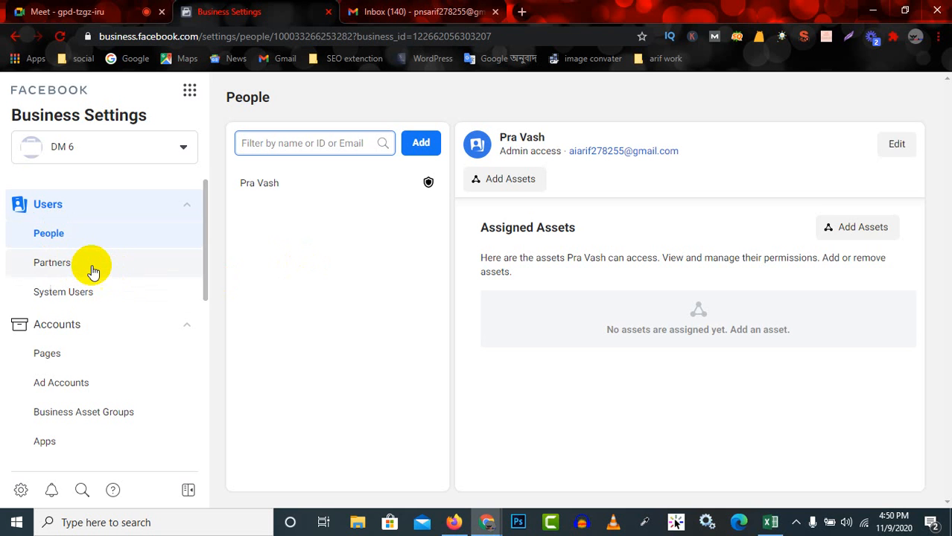
Open the DM 6 Partners page and highlight the heading about its business partners.
{"action": "left_click", "coordinate": [58, 268]}
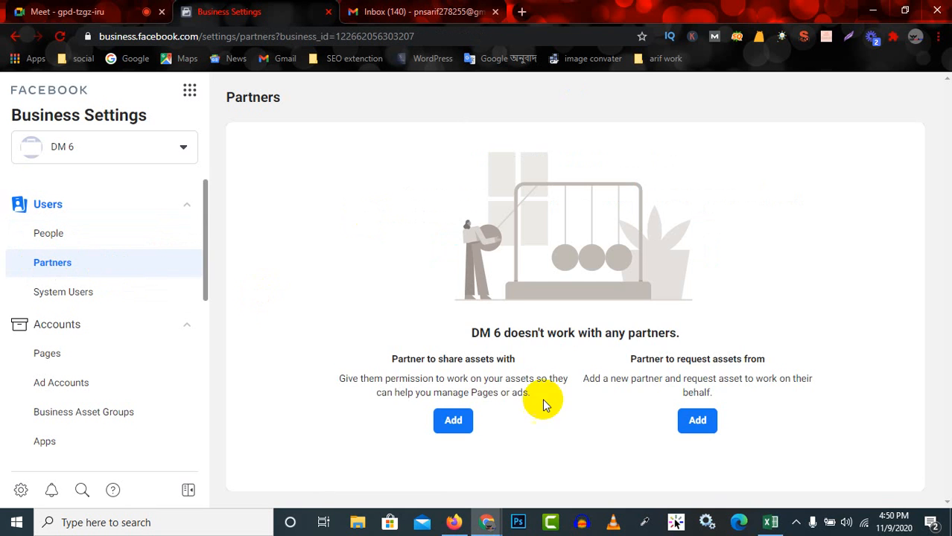
{"action": "left_click_drag", "start_coordinate": [463, 334], "coordinate": [668, 337]}
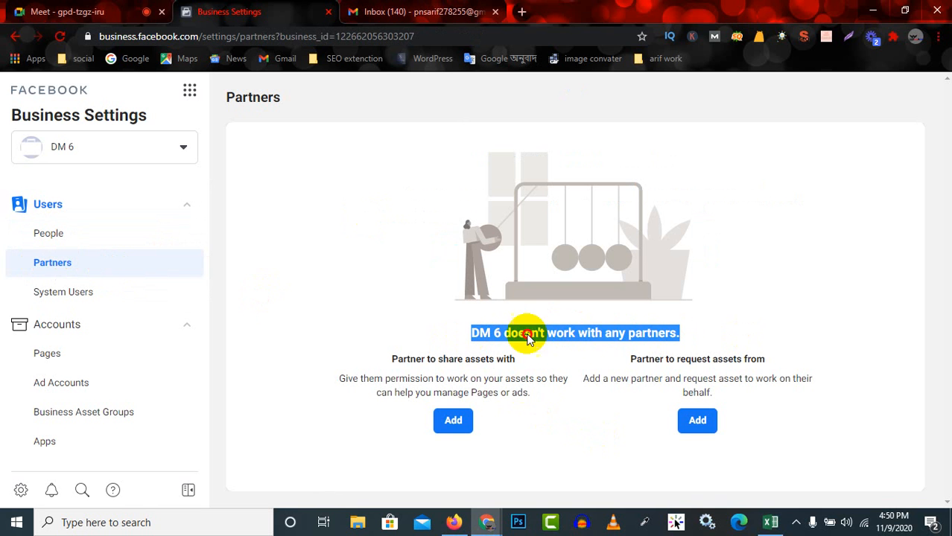
{"action": "left_click", "coordinate": [604, 327]}
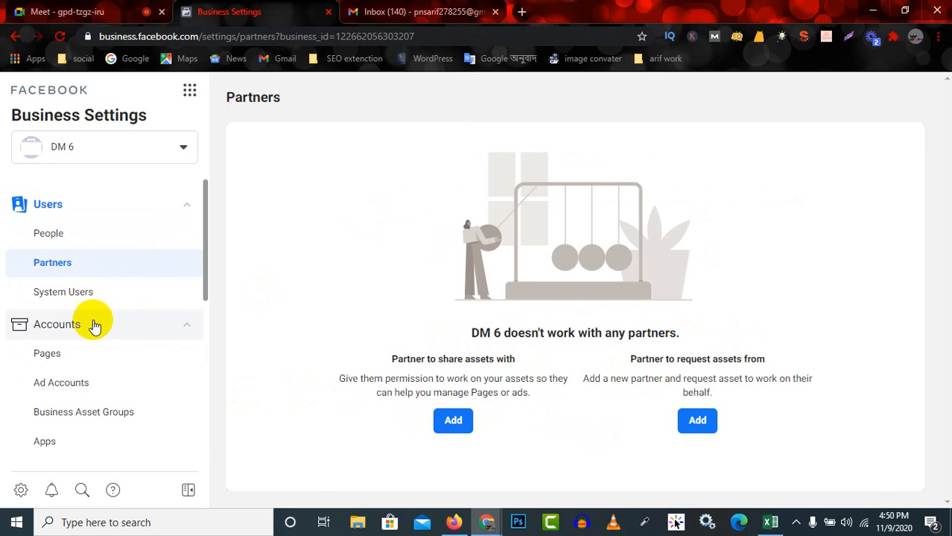
Open the DM 6 System Users page and highlight its heading and description.
{"action": "left_click", "coordinate": [63, 298]}
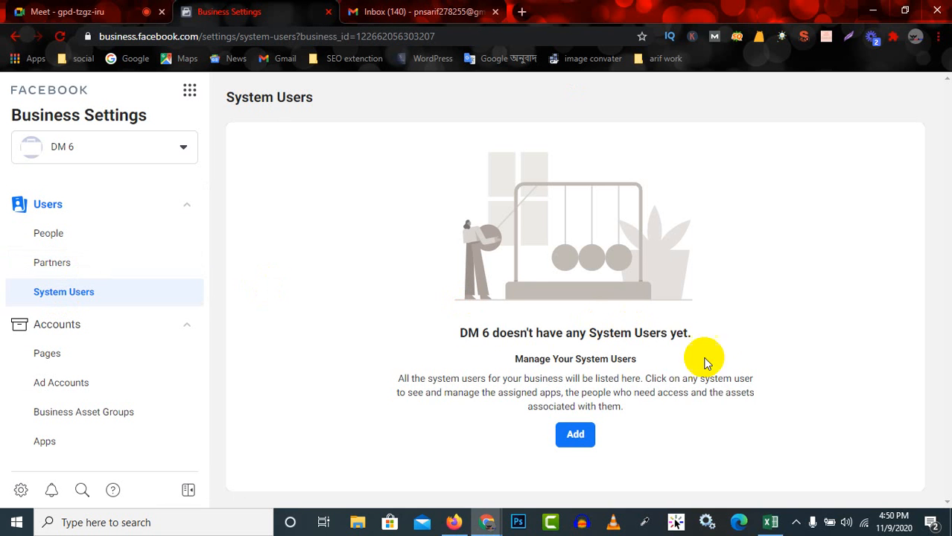
{"action": "left_click_drag", "start_coordinate": [467, 339], "coordinate": [701, 342]}
{"action": "left_click_drag", "start_coordinate": [507, 380], "coordinate": [605, 360]}
{"action": "left_click", "coordinate": [604, 360]}
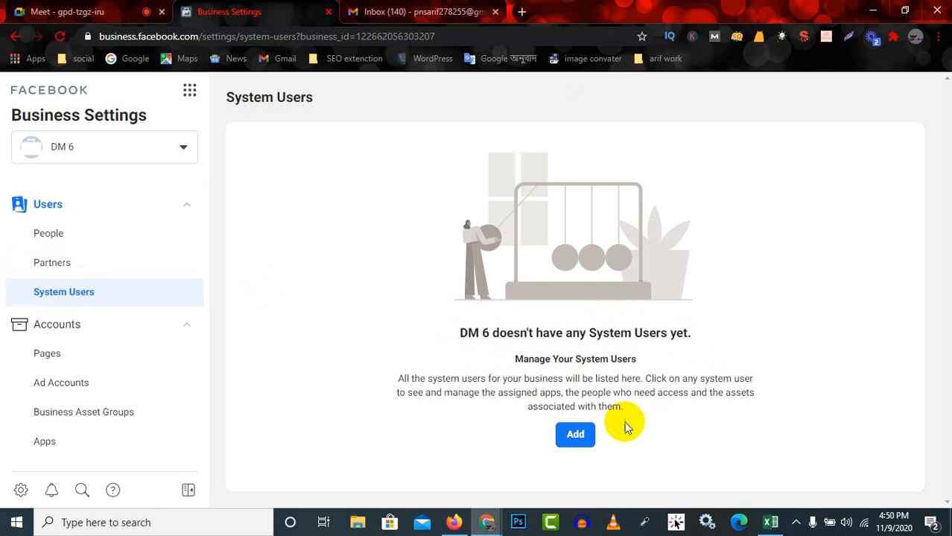
Start adding a system user, read through the non-discrimination policy and close the policy dialog.
{"action": "left_click", "coordinate": [568, 436]}
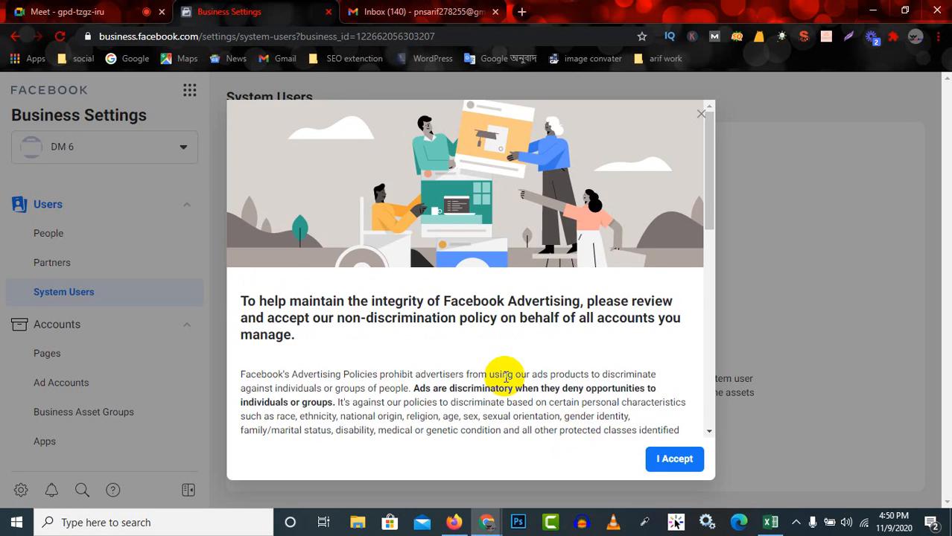
{"action": "scroll", "coordinate": [507, 376], "scroll_direction": "down", "scroll_amount": 5}
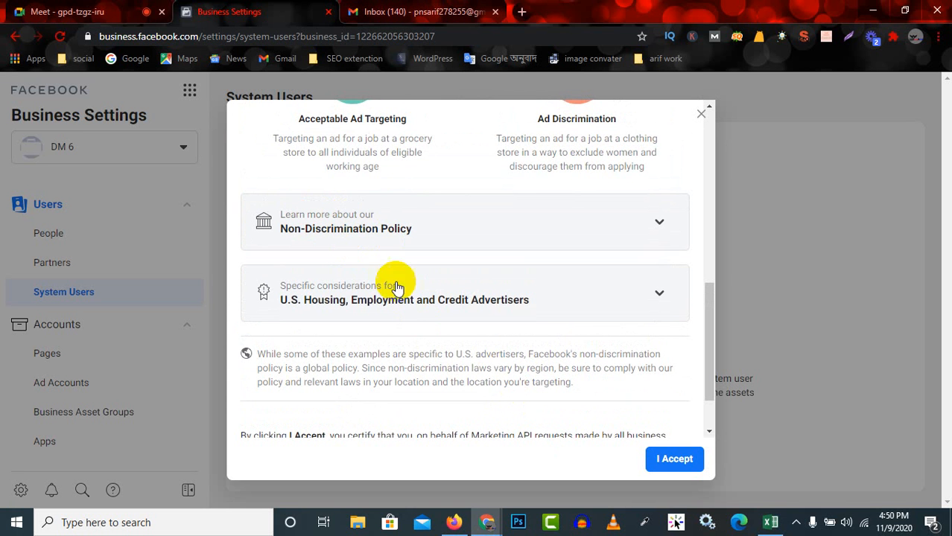
{"action": "scroll", "coordinate": [402, 395], "scroll_direction": "down", "scroll_amount": 2}
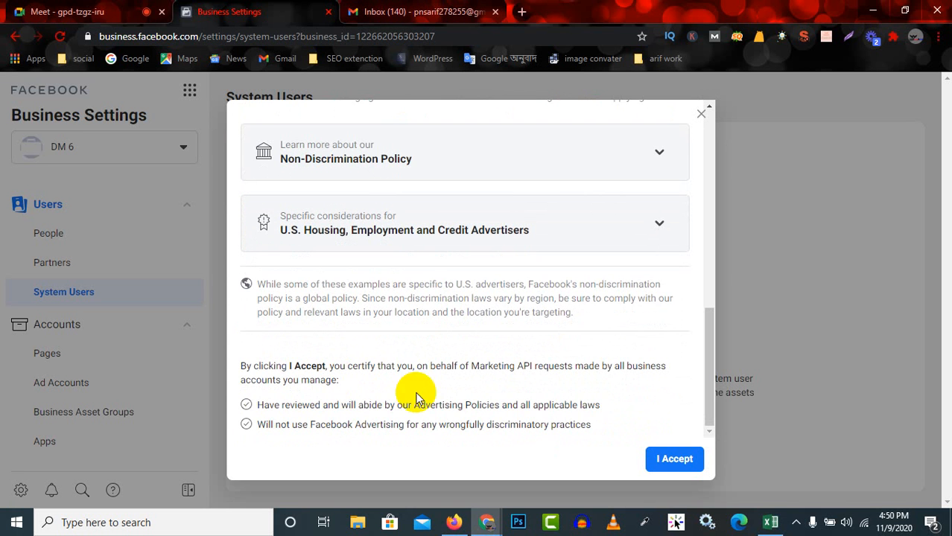
{"action": "left_click", "coordinate": [676, 457]}
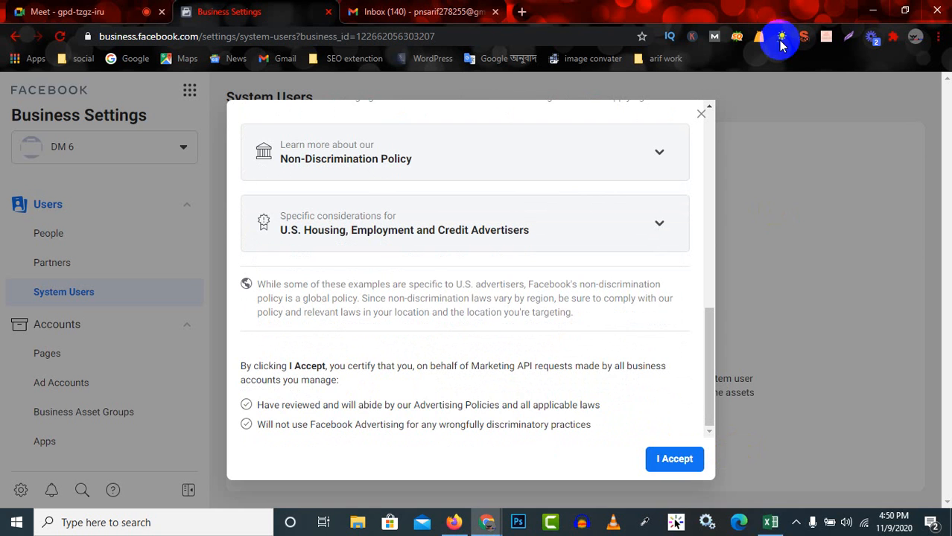
{"action": "left_click", "coordinate": [700, 114]}
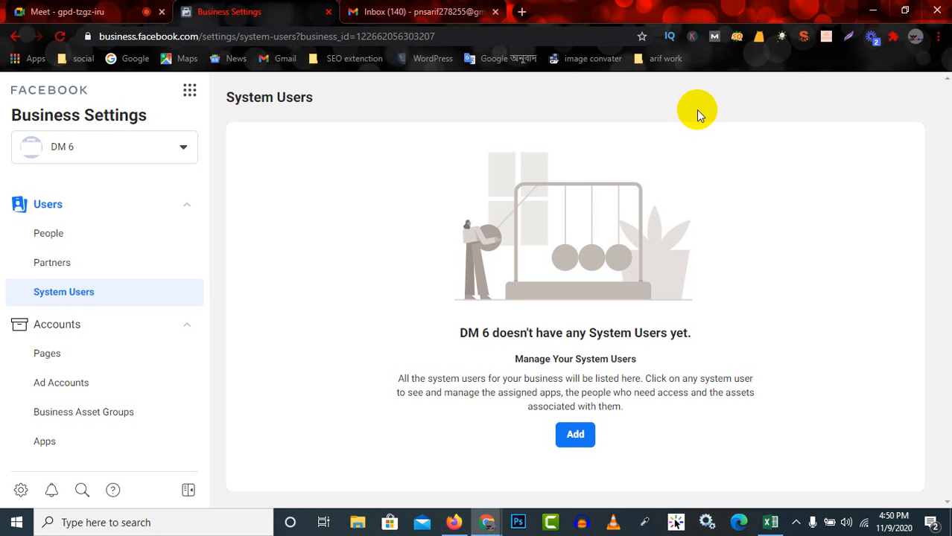
Look over the Accounts section of Business Settings and return to the People page.
{"action": "scroll", "coordinate": [94, 332], "scroll_direction": "down", "scroll_amount": 2}
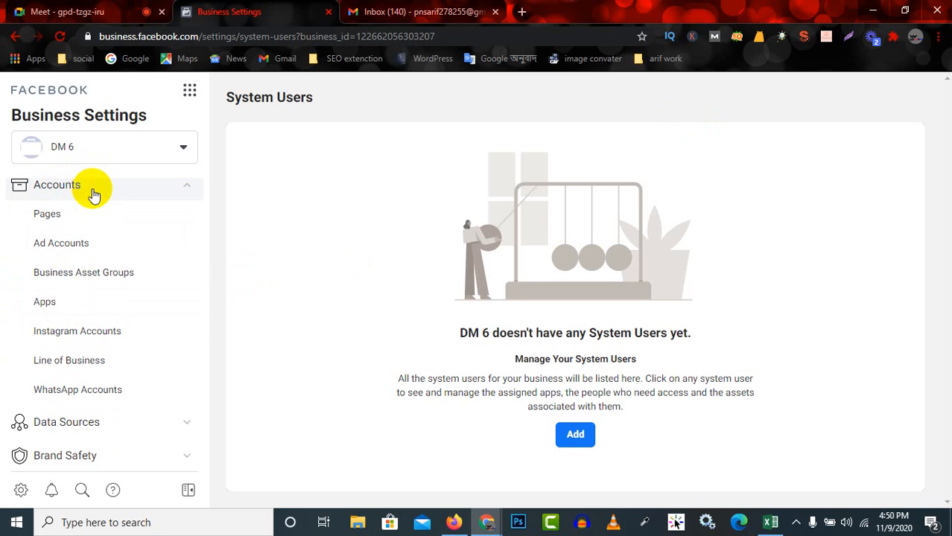
{"action": "scroll", "coordinate": [94, 196], "scroll_direction": "up", "scroll_amount": 2}
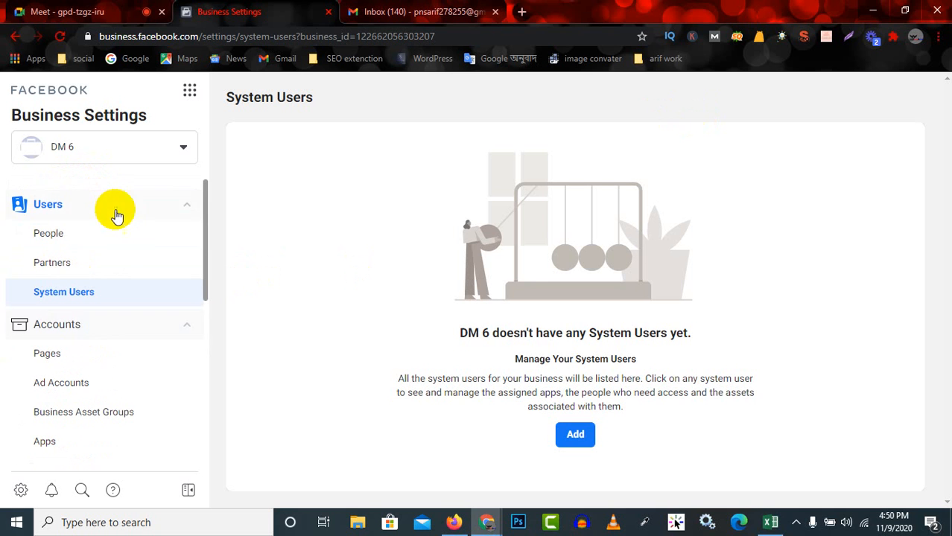
{"action": "left_click", "coordinate": [63, 236]}
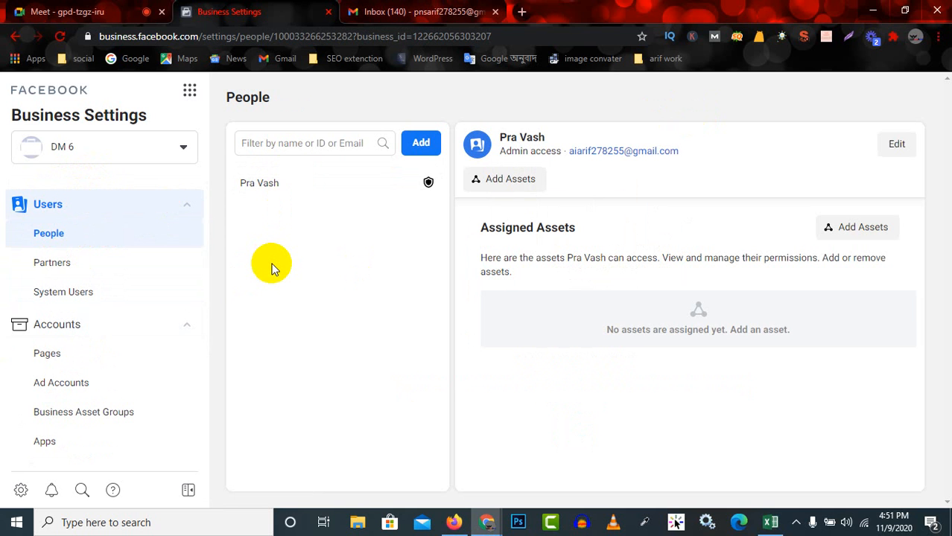
Check the Google Meet participants and the Gmail inbox, and return to Business Settings.
{"action": "left_click", "coordinate": [81, 12]}
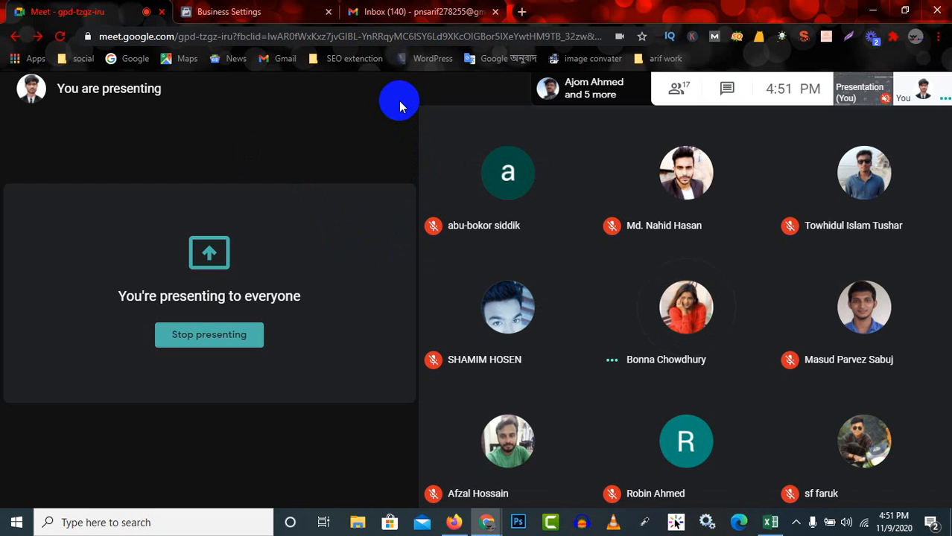
{"action": "left_click", "coordinate": [410, 7]}
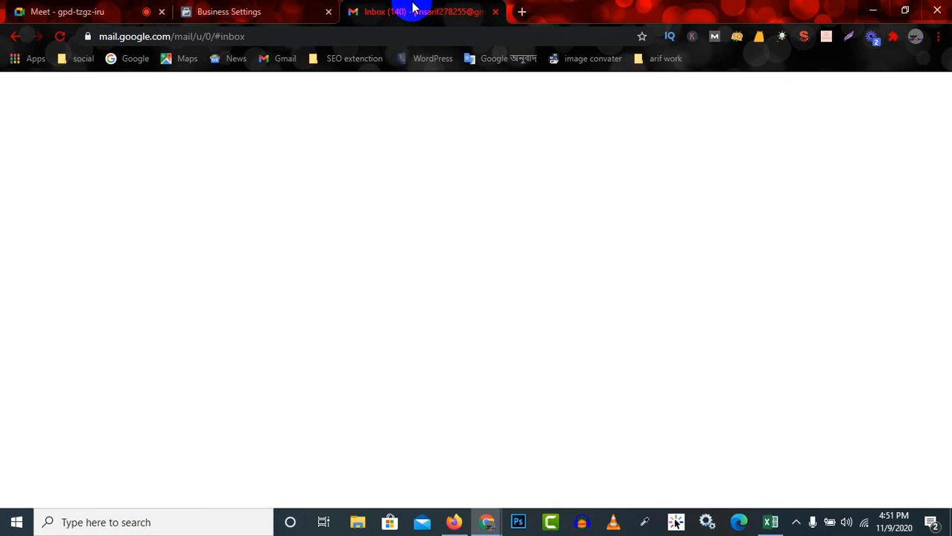
{"action": "left_click", "coordinate": [231, 9]}
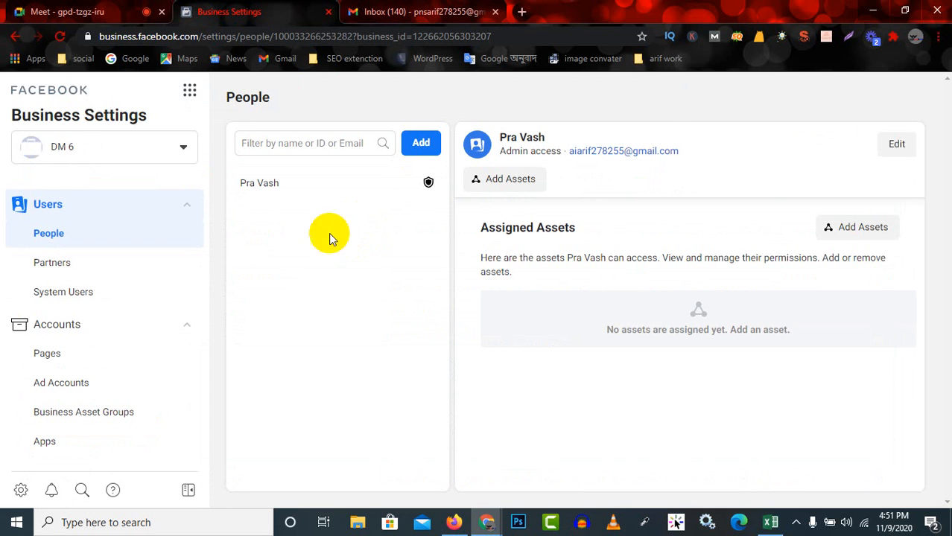
View the list of available business accounts, close it without switching and reselect the People page.
{"action": "left_click", "coordinate": [184, 148]}
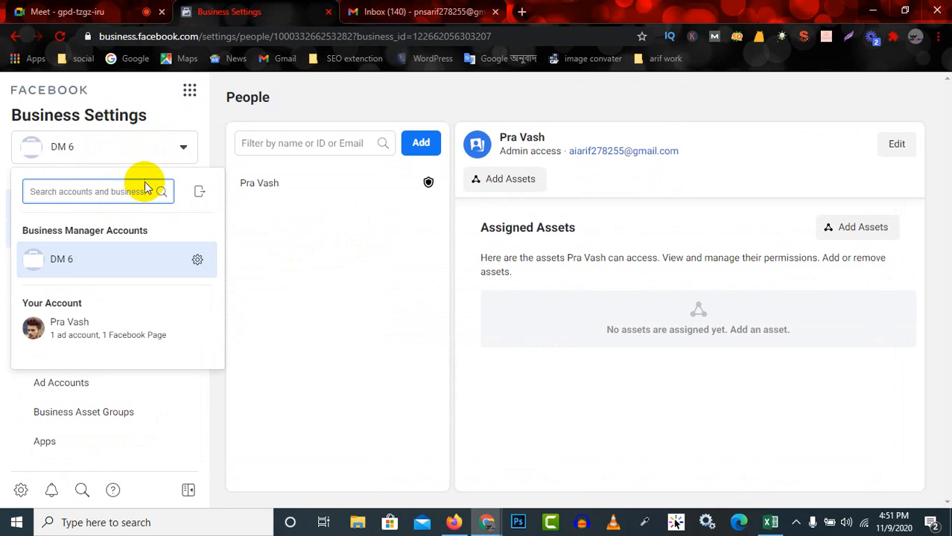
{"action": "left_click", "coordinate": [336, 238]}
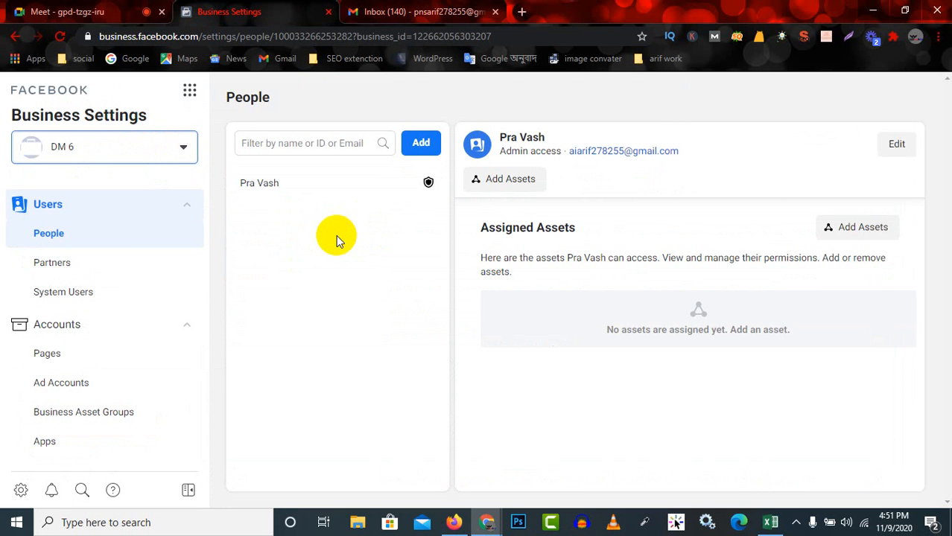
{"action": "left_click", "coordinate": [60, 235]}
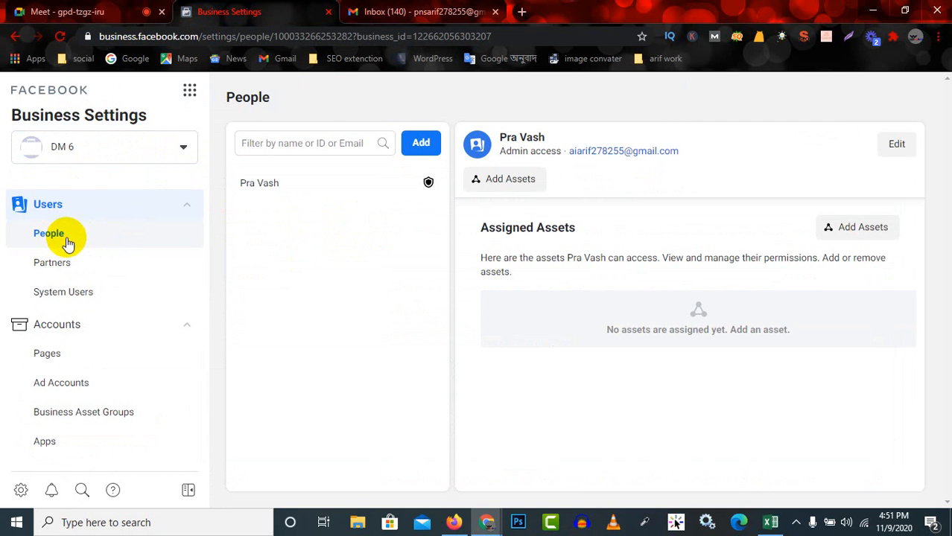
Collapse the Accounts and Users sections of Business Settings.
{"action": "left_click", "coordinate": [336, 145]}
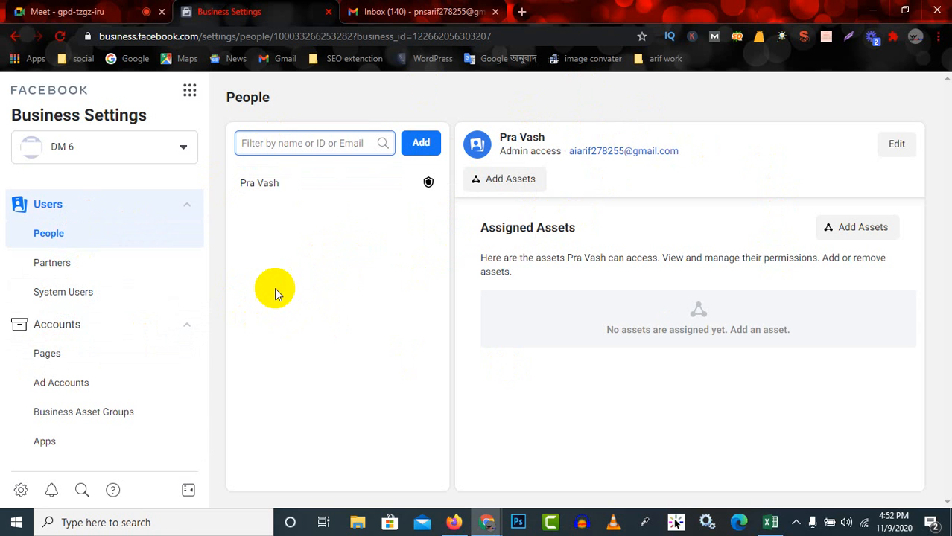
{"action": "left_click", "coordinate": [53, 327]}
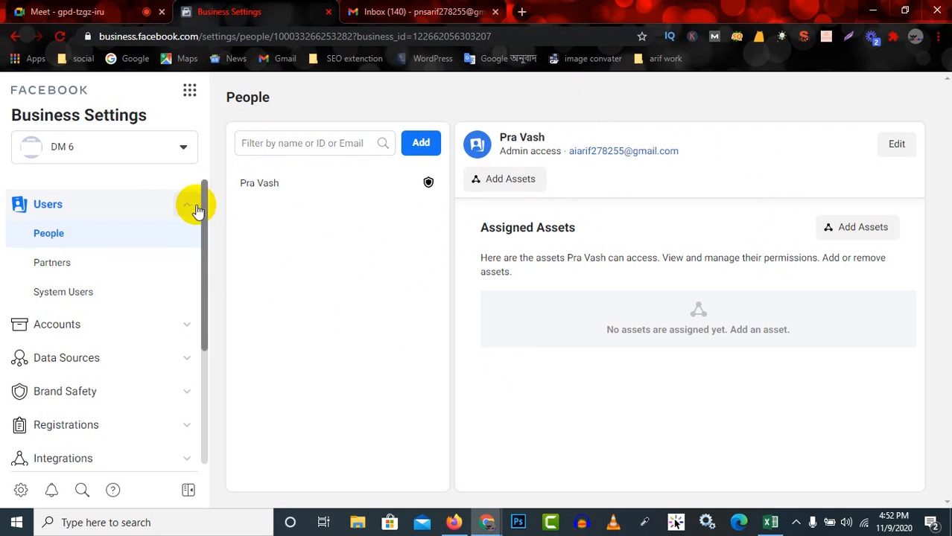
{"action": "left_click", "coordinate": [186, 209]}
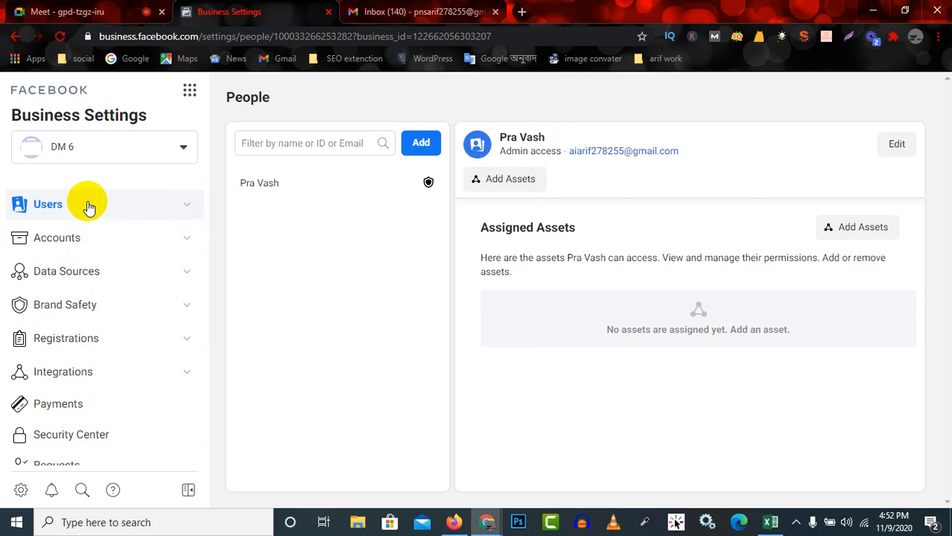
View the Invite People form with its email address field and business role options, and close it.
{"action": "left_click", "coordinate": [319, 154]}
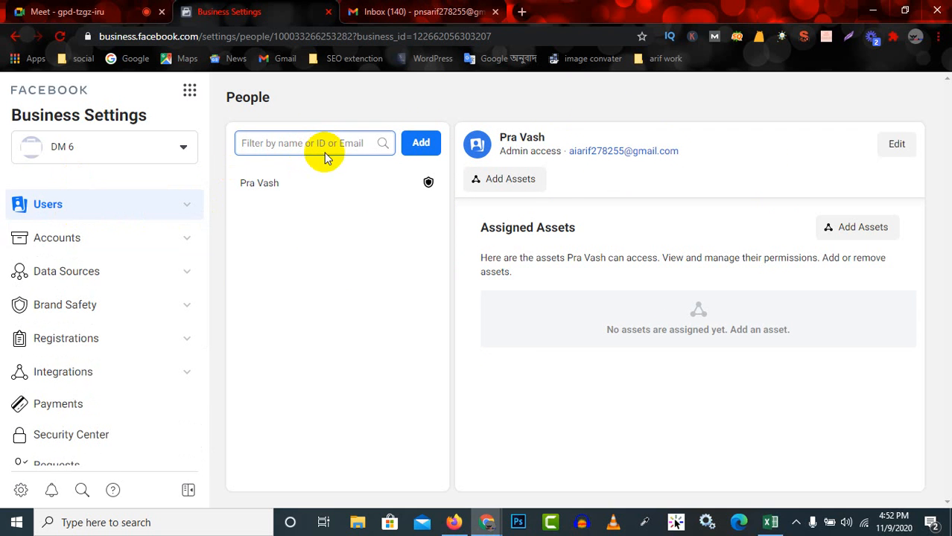
{"action": "left_click", "coordinate": [419, 142]}
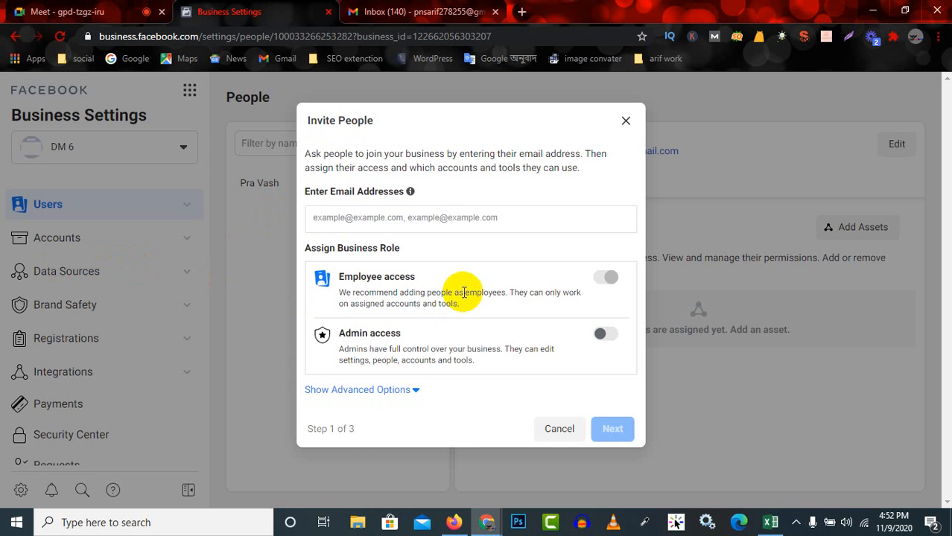
{"action": "left_click", "coordinate": [421, 219]}
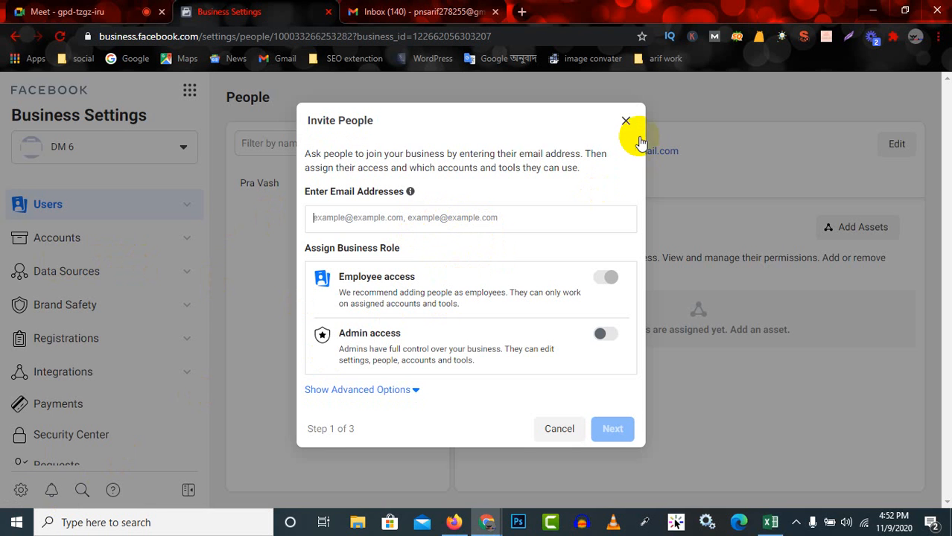
{"action": "left_click", "coordinate": [625, 121]}
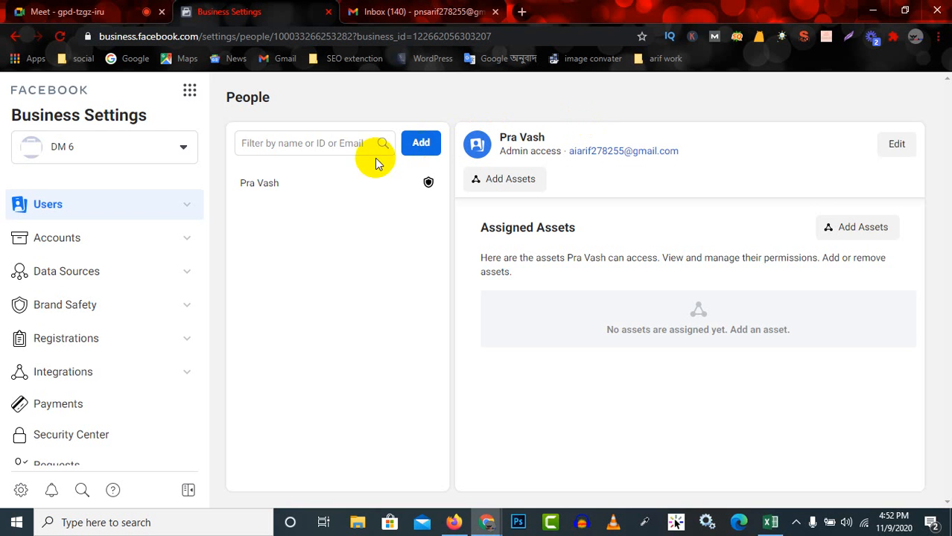
Try two short sample entries in the email addresses field of the Invite People form, remove both and close the form.
{"action": "left_click", "coordinate": [420, 143]}
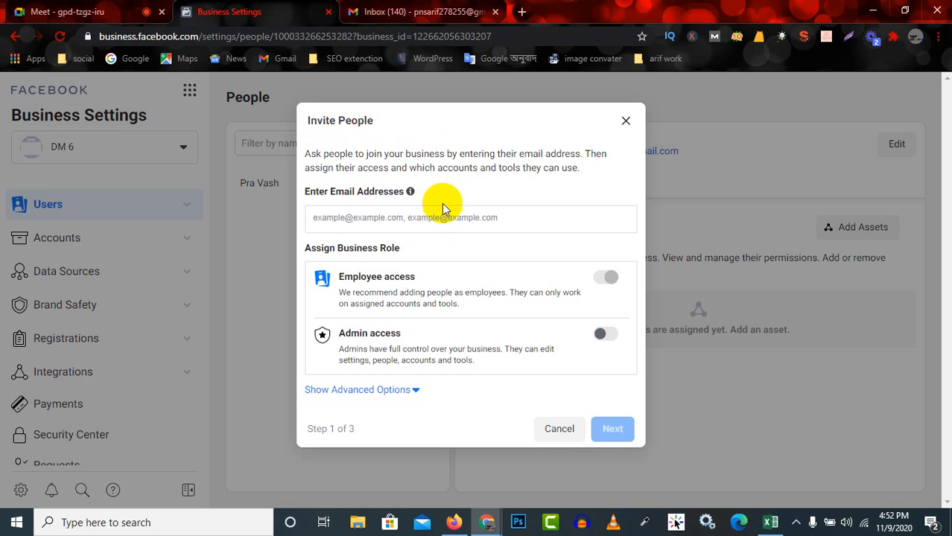
{"action": "left_click", "coordinate": [442, 224]}
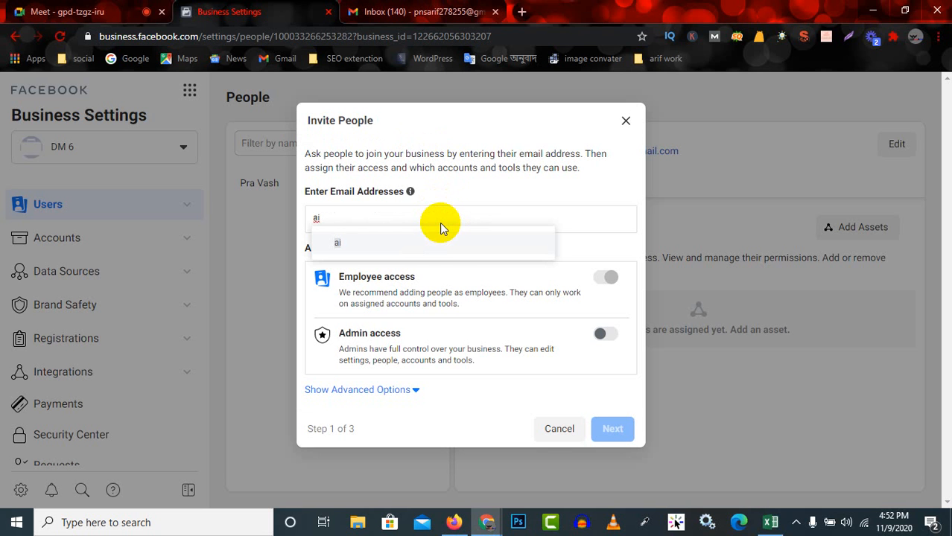
{"action": "key", "text": "Return"}
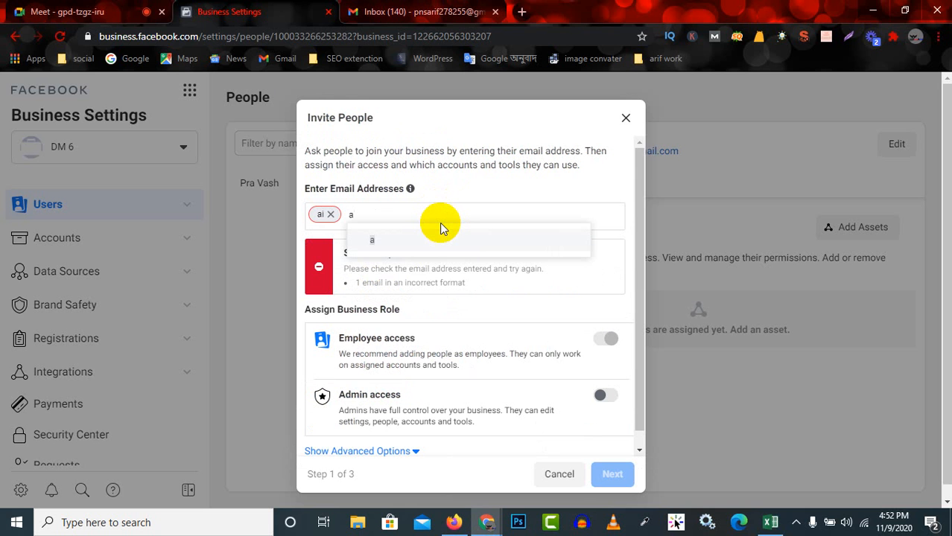
{"action": "key", "text": "Return"}
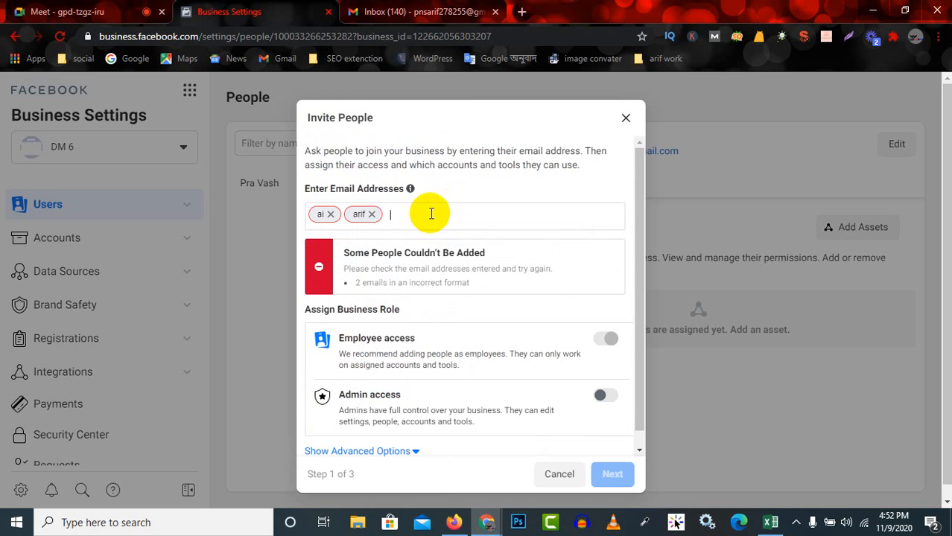
{"action": "left_click", "coordinate": [371, 214]}
{"action": "left_click", "coordinate": [331, 214]}
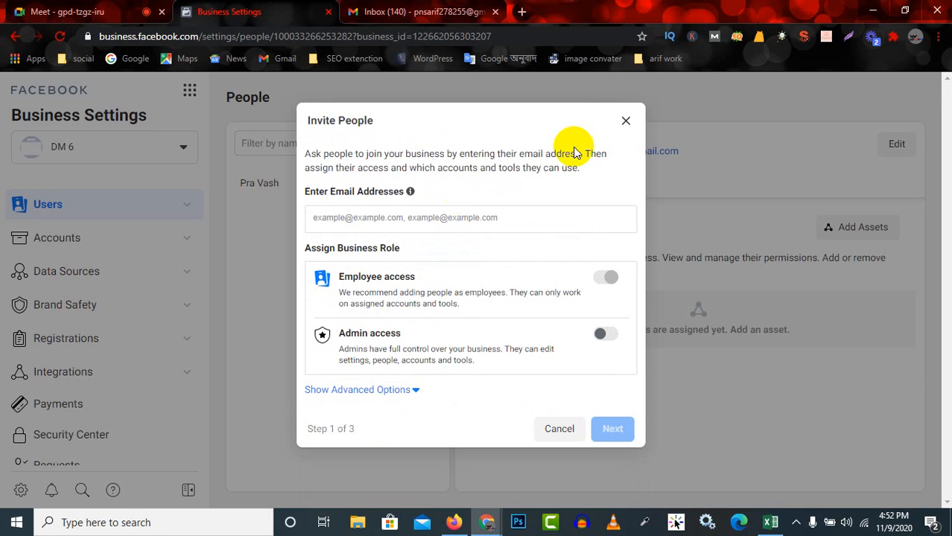
{"action": "left_click", "coordinate": [626, 121]}
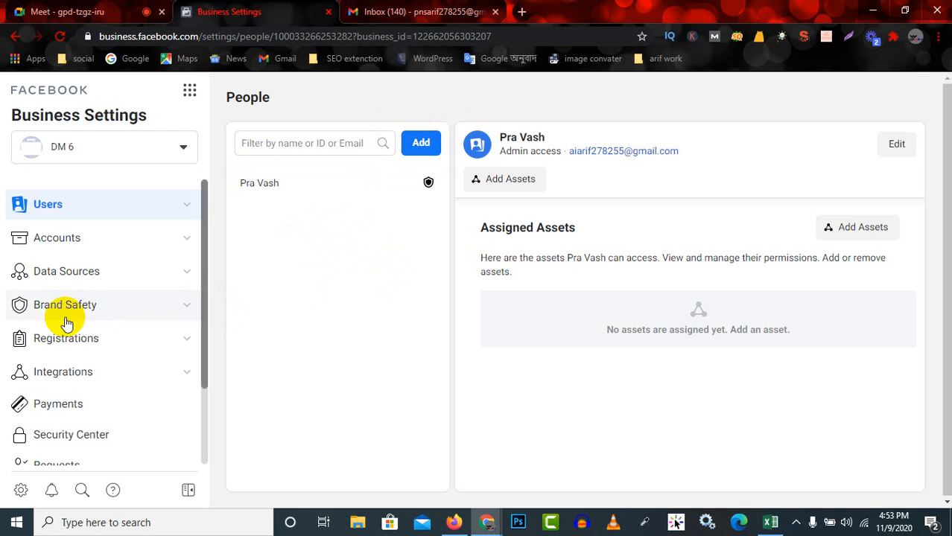
Expand the Accounts section and point out the admin's name in the details of the listed person.
{"action": "left_click", "coordinate": [111, 237]}
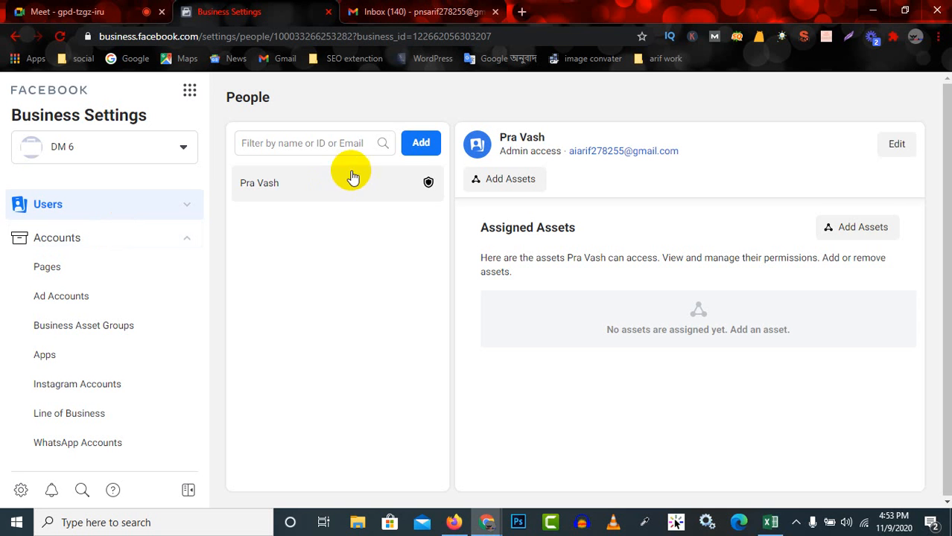
{"action": "left_click_drag", "start_coordinate": [505, 152], "coordinate": [575, 155]}
{"action": "left_click_drag", "start_coordinate": [495, 134], "coordinate": [566, 154]}
{"action": "double_click", "coordinate": [527, 137]}
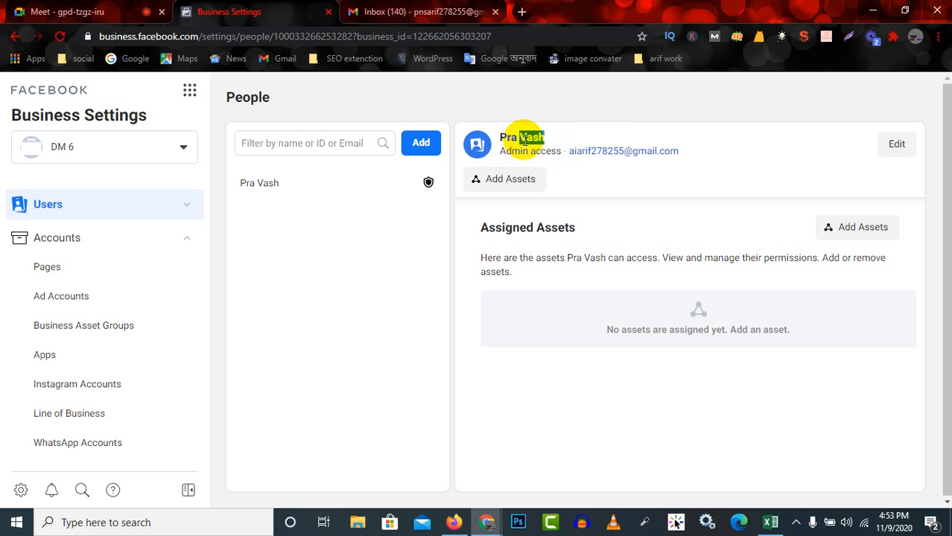
{"action": "left_click", "coordinate": [571, 178]}
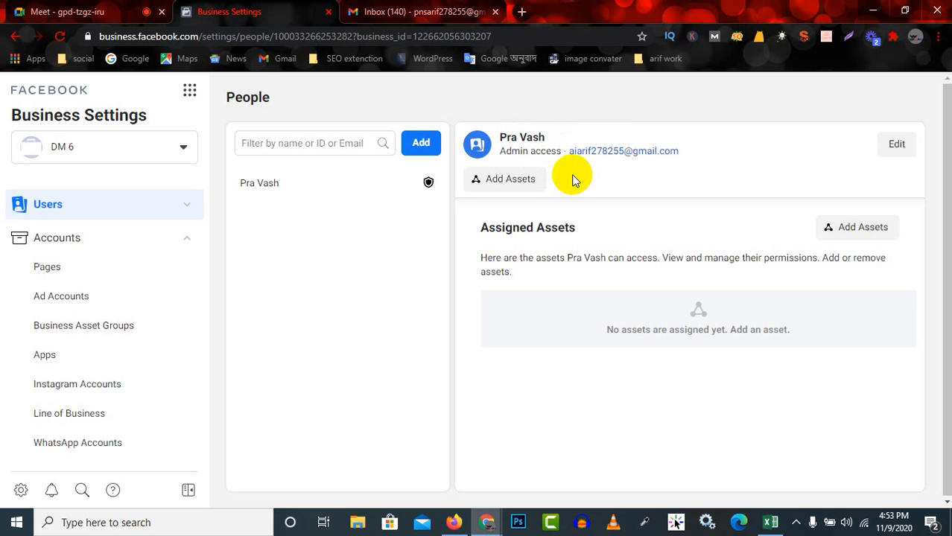
View the Pages, Ad Accounts and Catalogs asset types assignable to the admin, view the person's edit form and cancel without changes.
{"action": "left_click", "coordinate": [510, 181]}
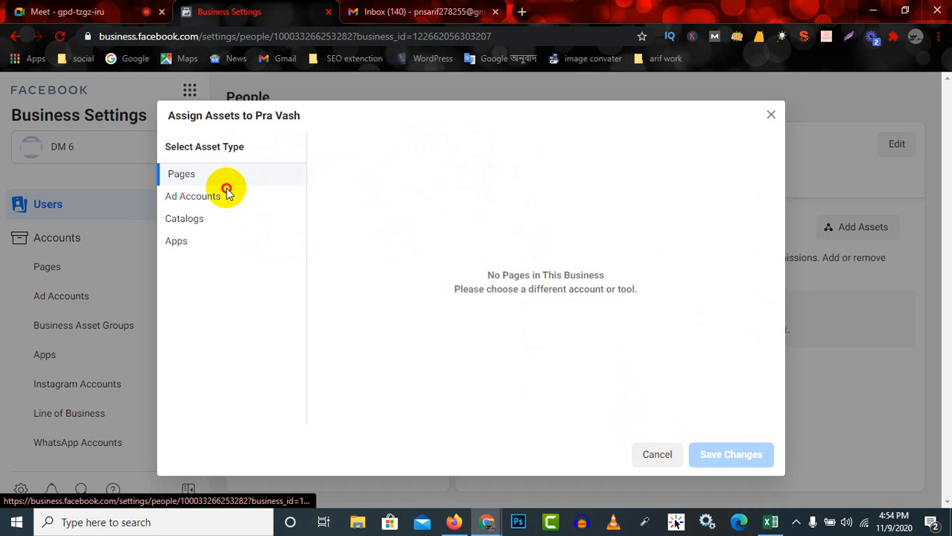
{"action": "left_click", "coordinate": [197, 199]}
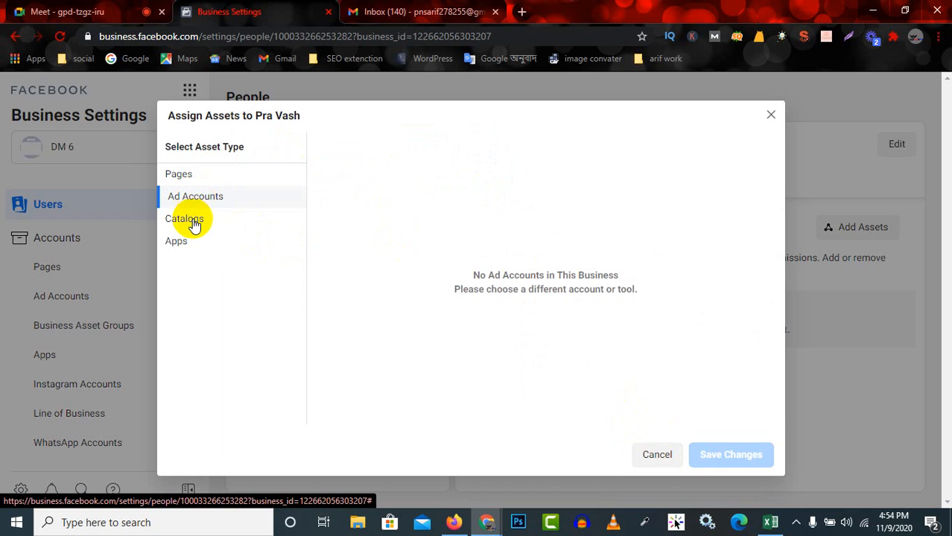
{"action": "left_click", "coordinate": [192, 220]}
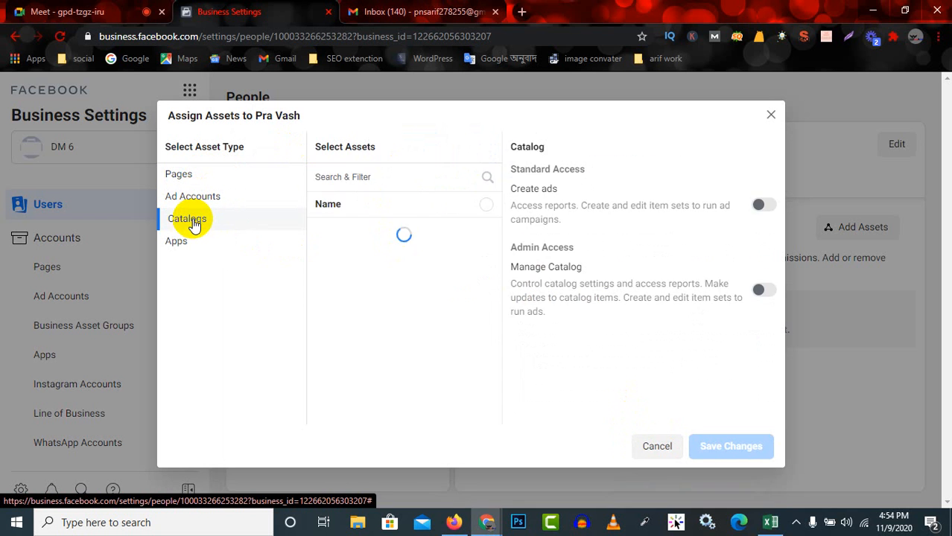
{"action": "left_click", "coordinate": [192, 180]}
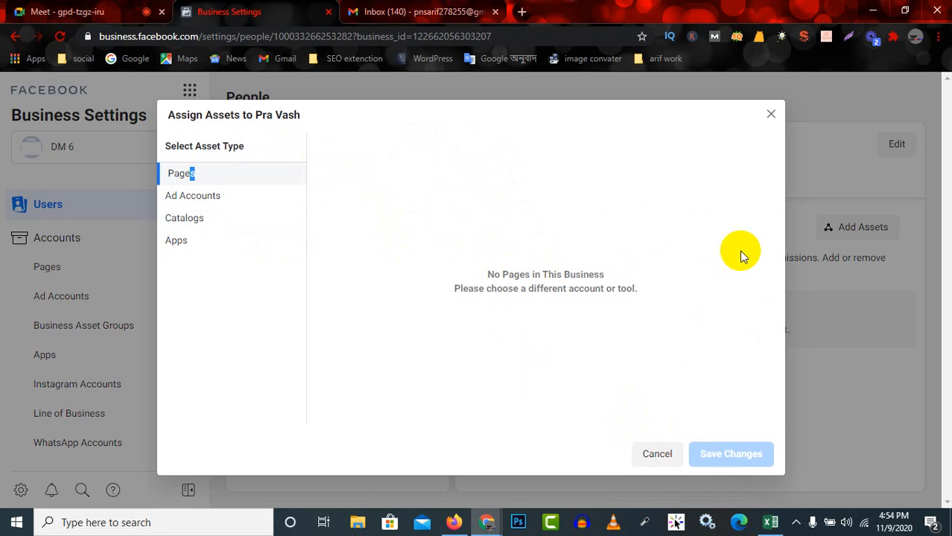
{"action": "left_click", "coordinate": [770, 116]}
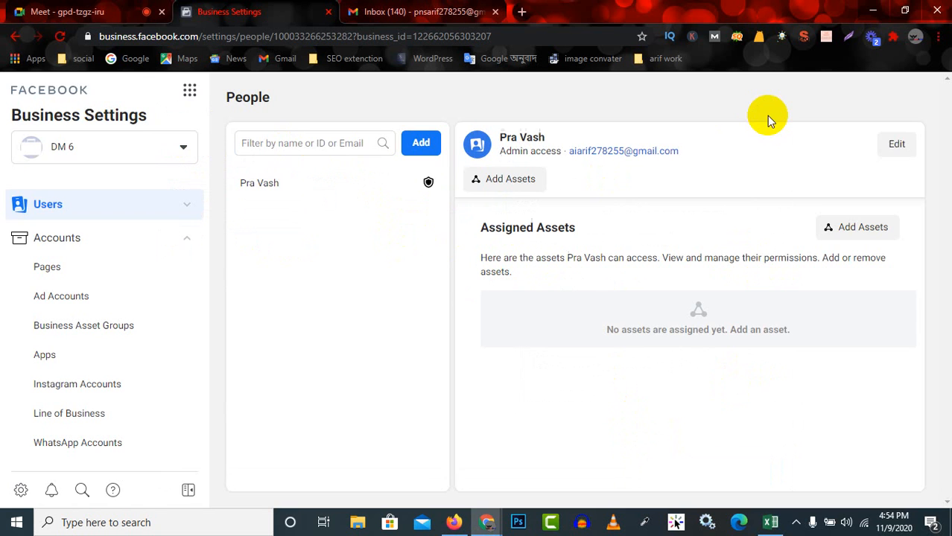
{"action": "left_click", "coordinate": [896, 144]}
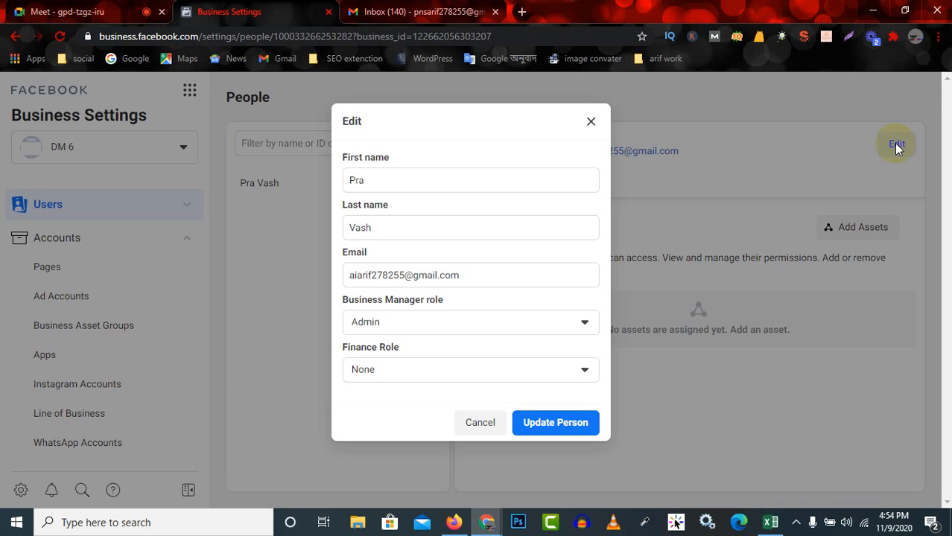
{"action": "left_click", "coordinate": [481, 422]}
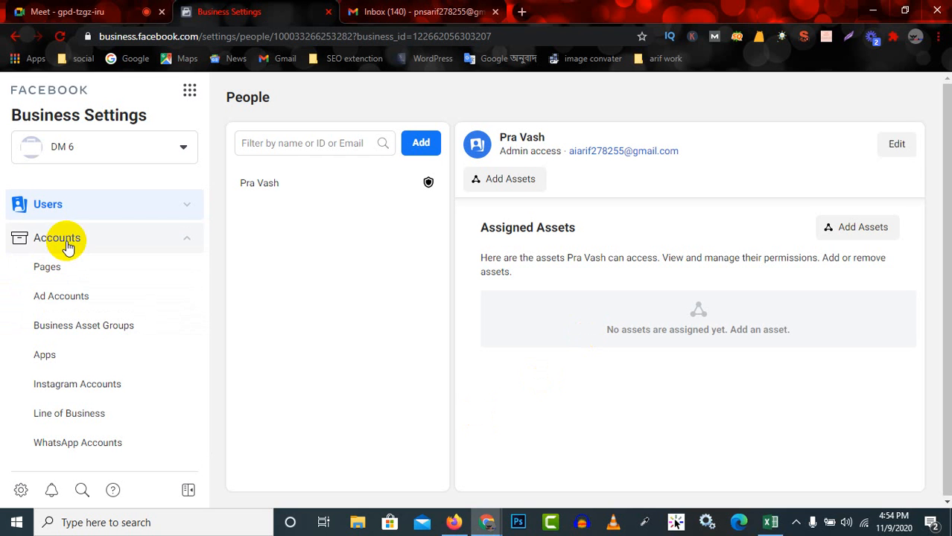
Open the Pages section under Accounts for DM 6 and highlight its status heading.
{"action": "left_click", "coordinate": [47, 270]}
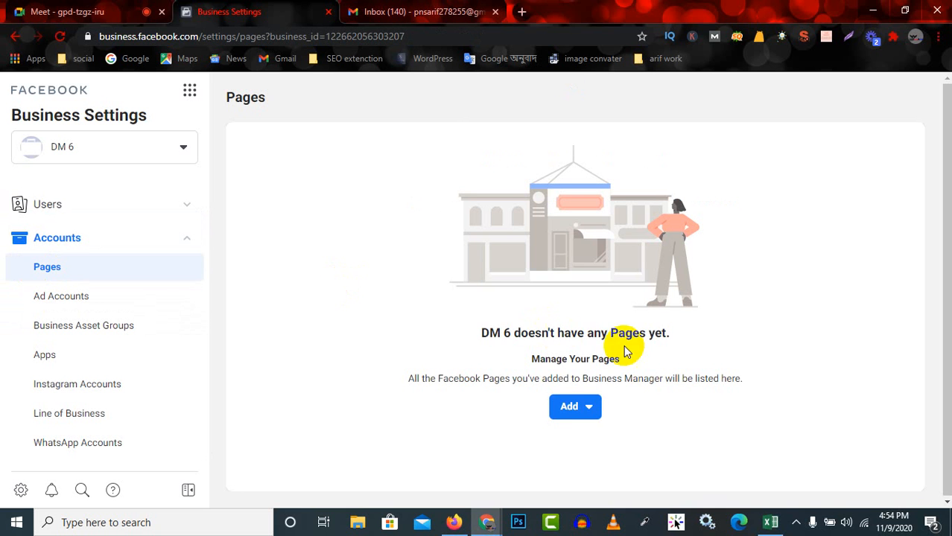
{"action": "left_click_drag", "start_coordinate": [467, 337], "coordinate": [628, 346]}
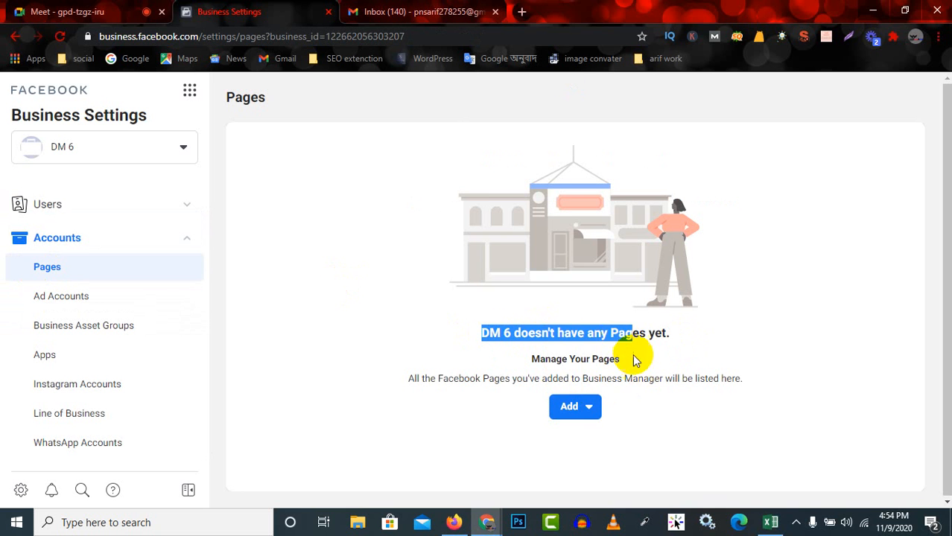
Try to add an existing Facebook Page to DM 6 by searching its name and choosing the match with 66 likes.
{"action": "left_click", "coordinate": [585, 412]}
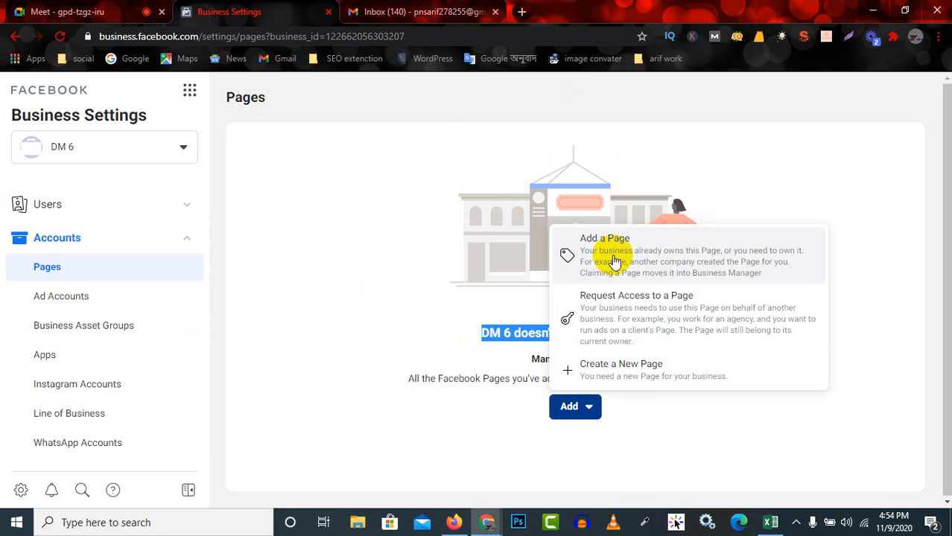
{"action": "left_click", "coordinate": [645, 253]}
{"action": "left_click", "coordinate": [333, 276]}
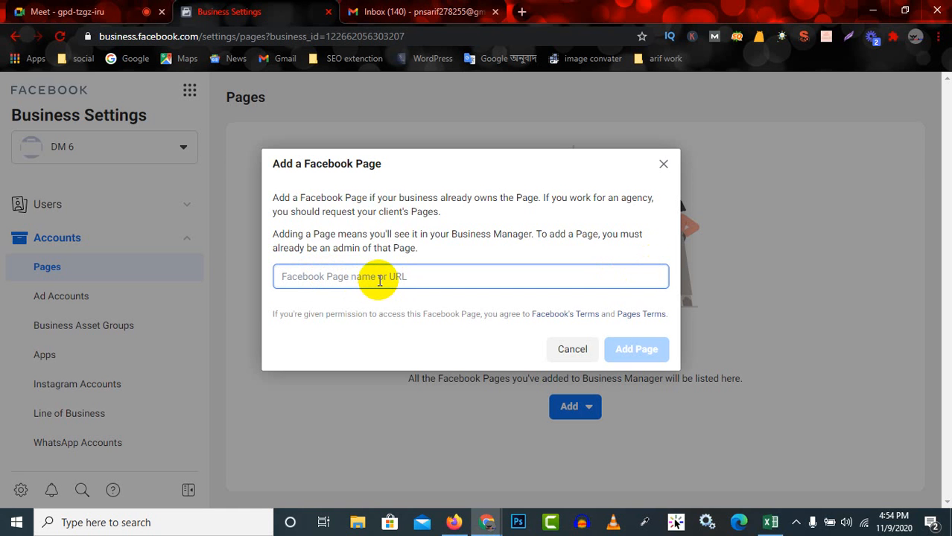
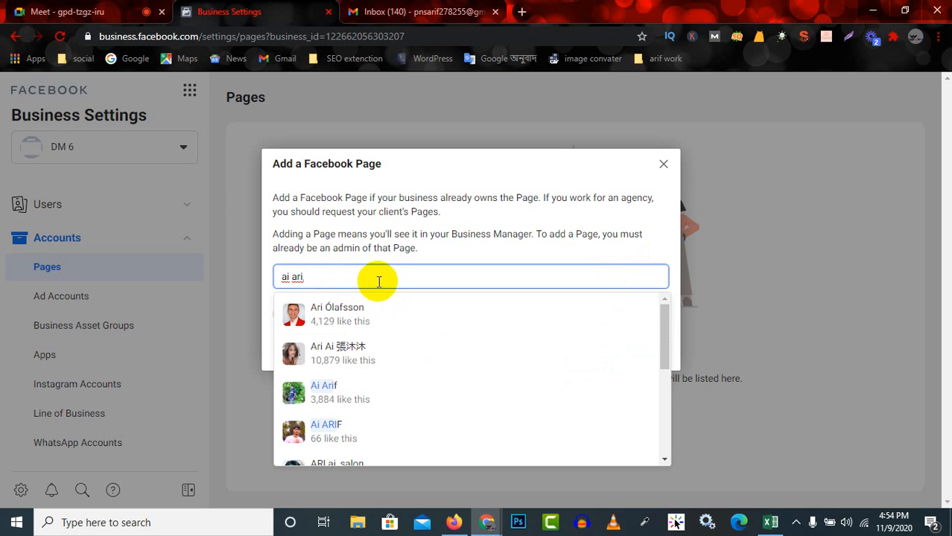
{"action": "scroll", "coordinate": [326, 406], "scroll_direction": "down", "scroll_amount": 1}
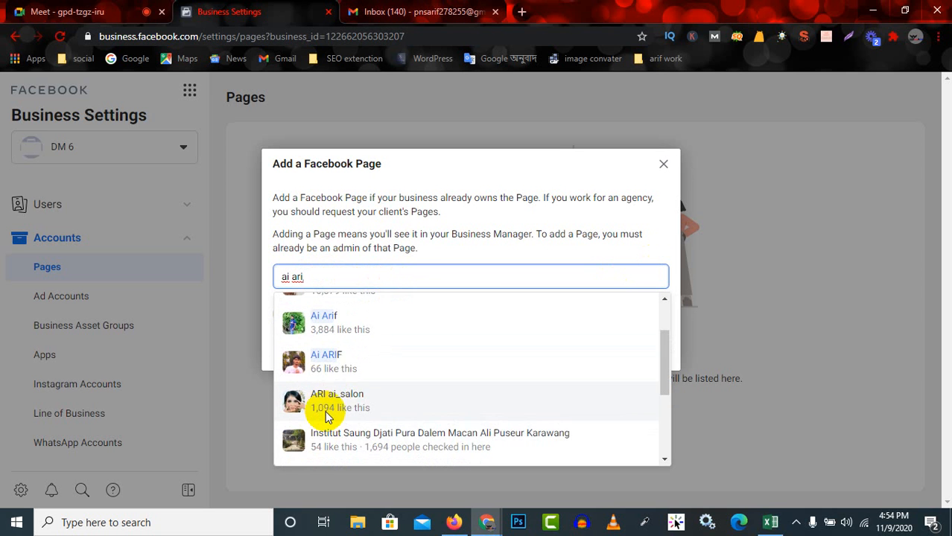
{"action": "left_click", "coordinate": [330, 362]}
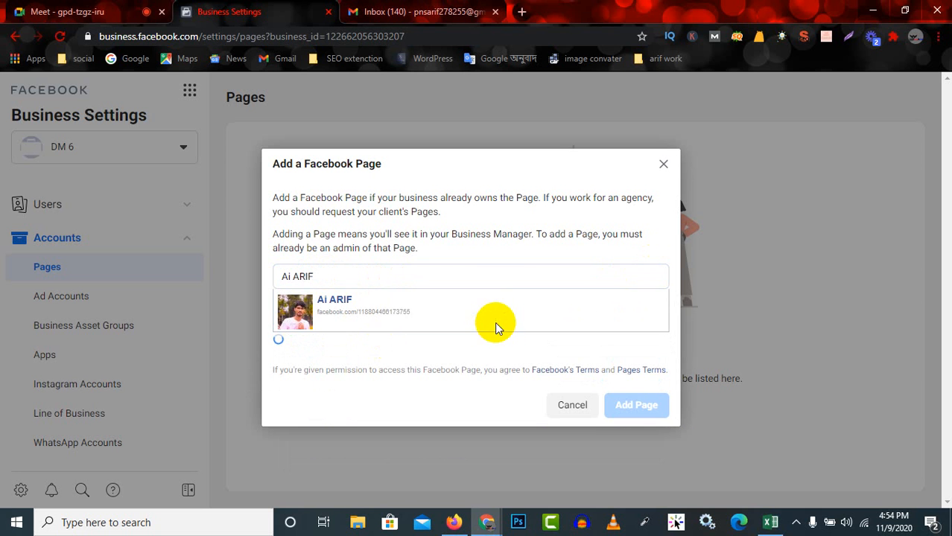
{"action": "left_click", "coordinate": [635, 395]}
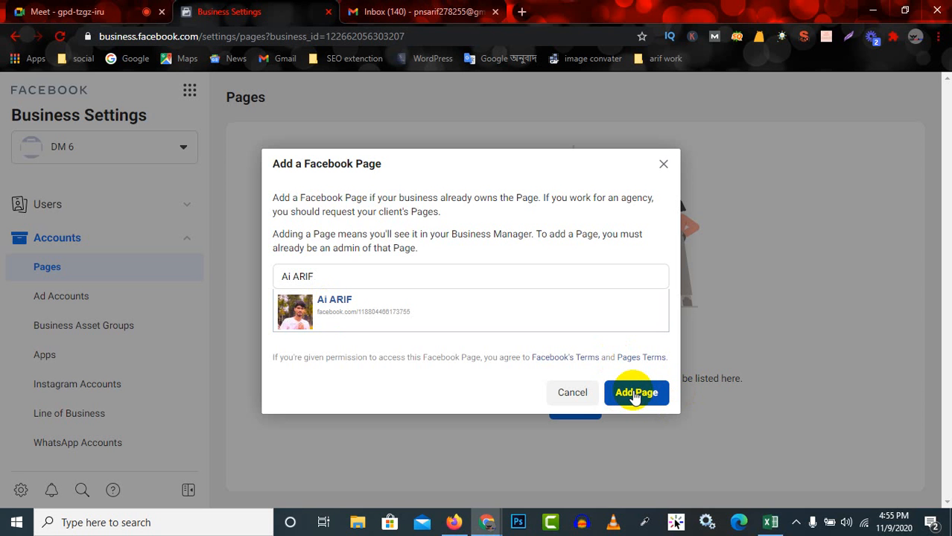
{"action": "left_click", "coordinate": [634, 394]}
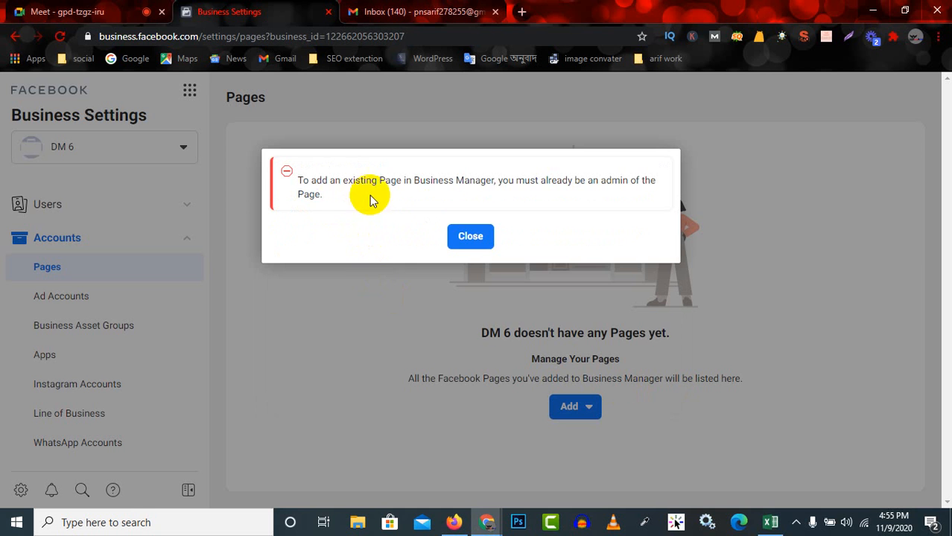
{"action": "left_click", "coordinate": [457, 236]}
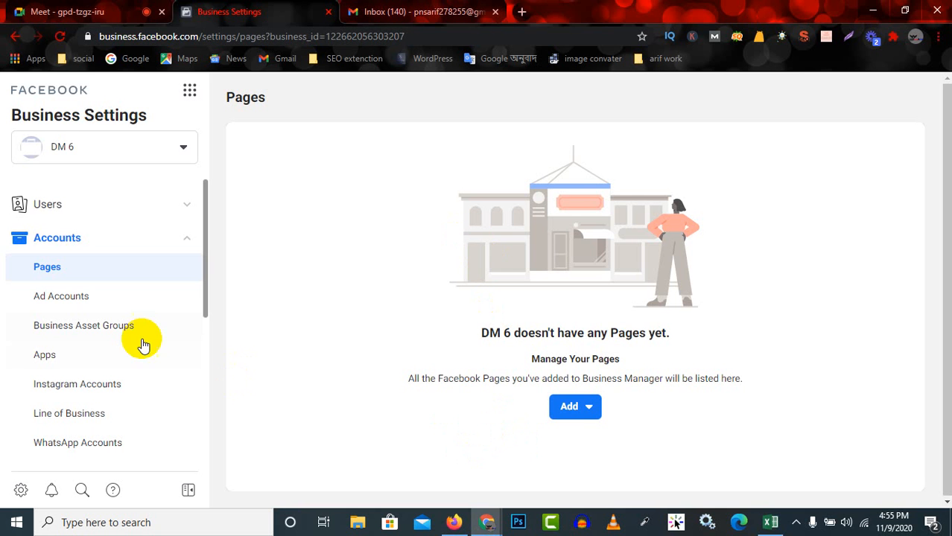
Retry adding the same Page with 66 likes, separating the two words of its name in the search, and dismiss the dialog.
{"action": "left_click", "coordinate": [588, 414]}
{"action": "left_click", "coordinate": [633, 253]}
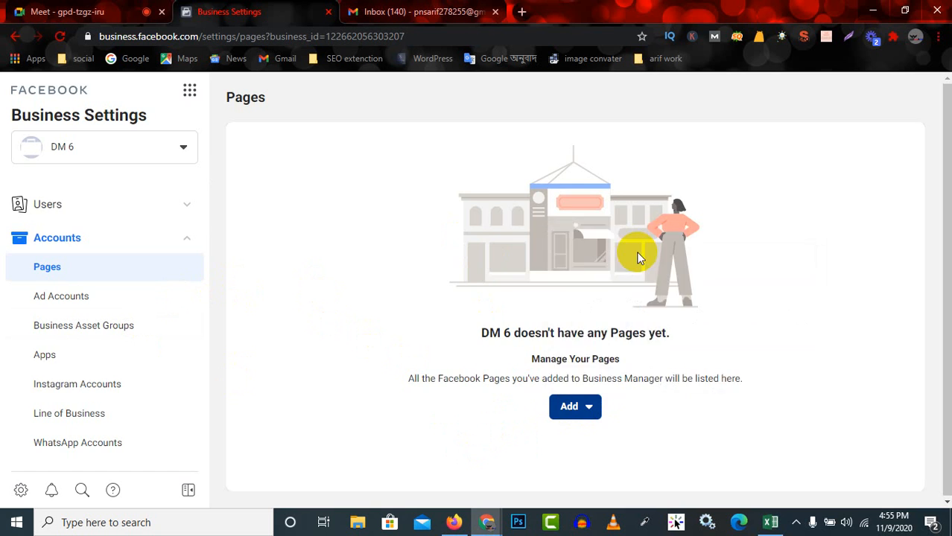
{"action": "left_click", "coordinate": [422, 283]}
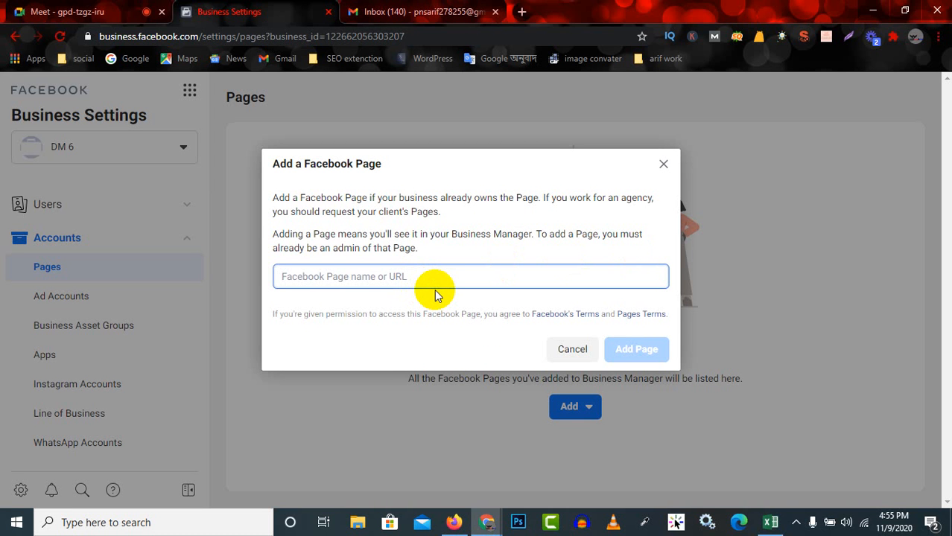
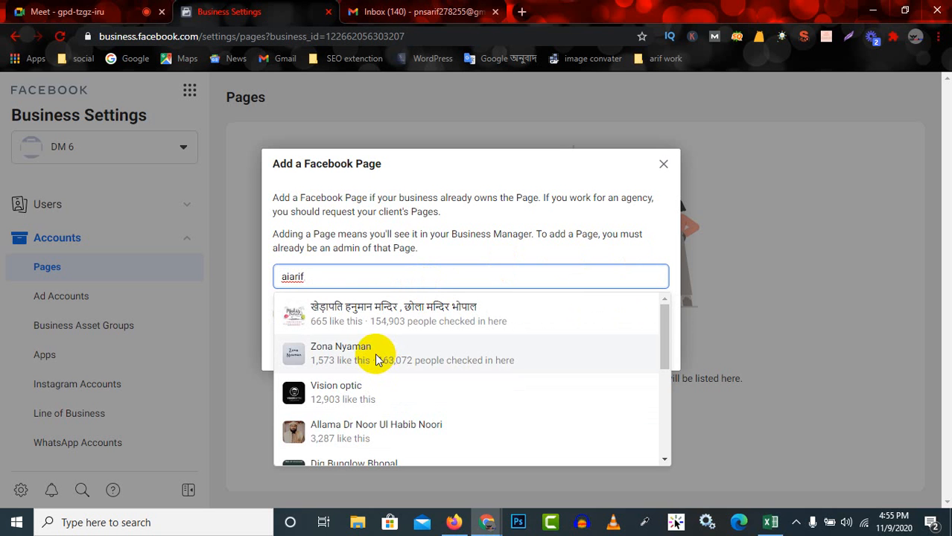
{"action": "scroll", "coordinate": [376, 361], "scroll_direction": "down", "scroll_amount": 5}
{"action": "scroll", "coordinate": [374, 364], "scroll_direction": "up", "scroll_amount": 5}
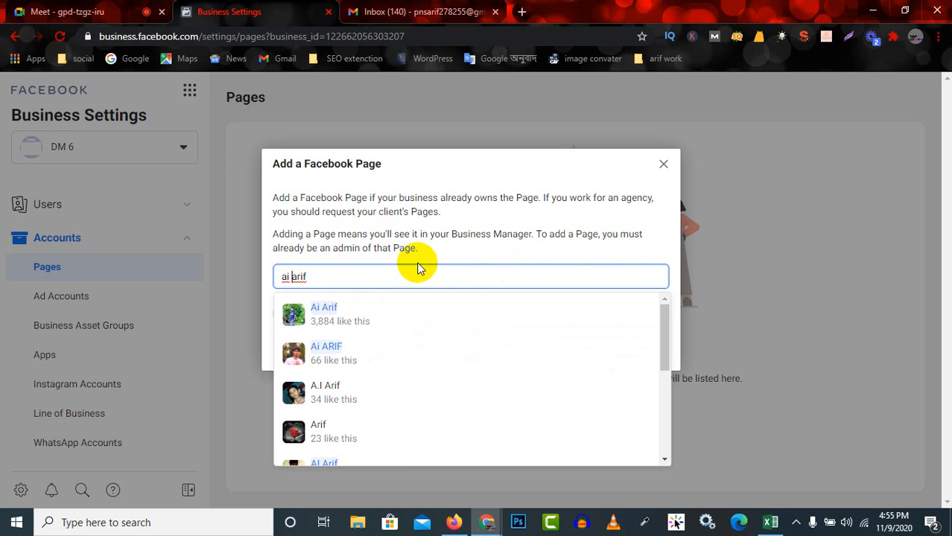
{"action": "left_click", "coordinate": [333, 349]}
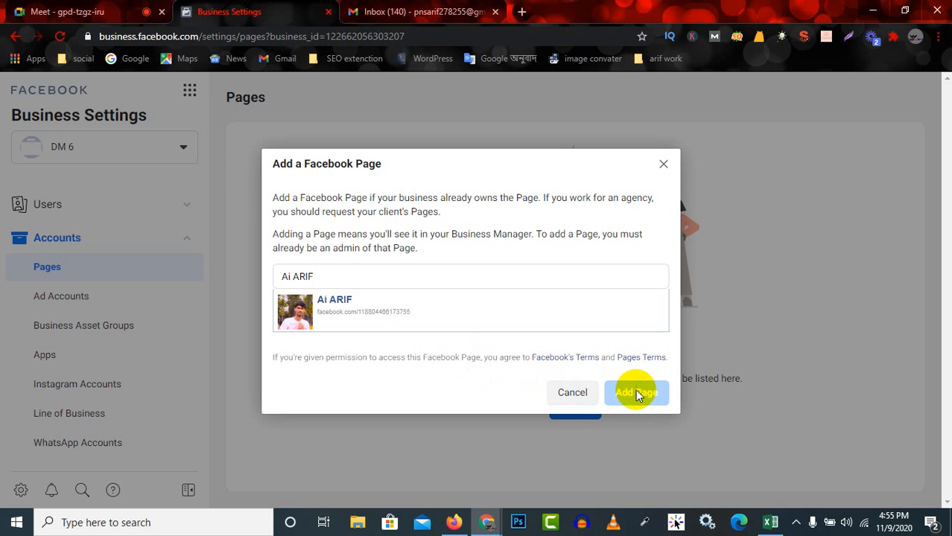
{"action": "left_click", "coordinate": [614, 391]}
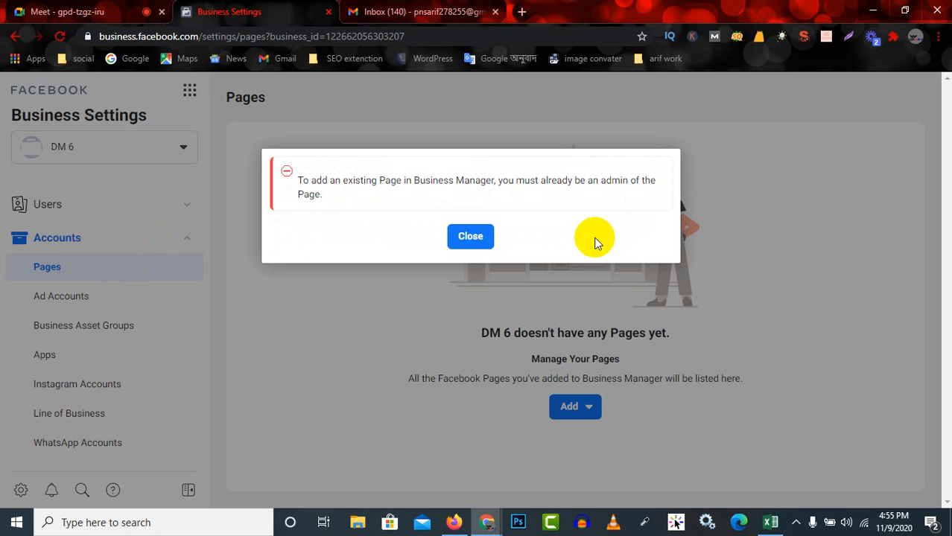
{"action": "left_click", "coordinate": [470, 240]}
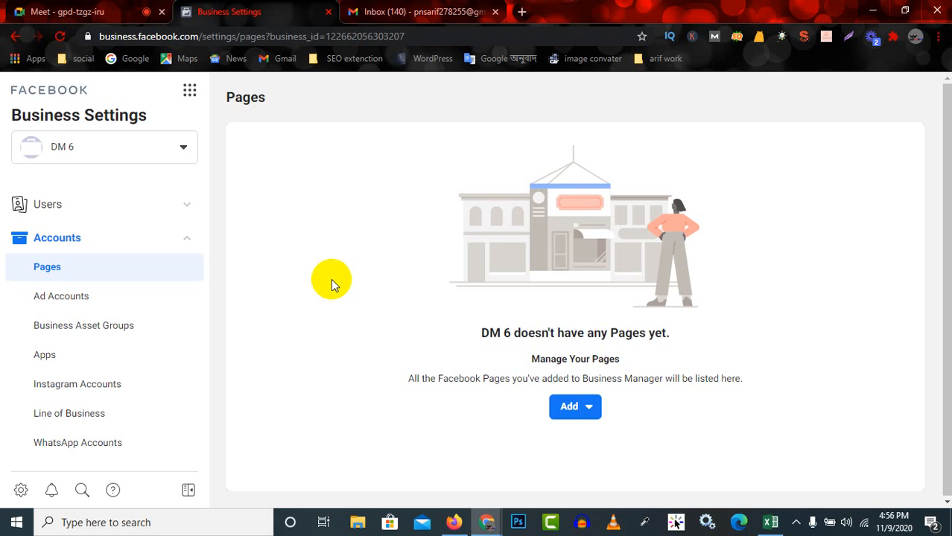
Open DM 6's Ad Accounts section, and admit the waiting participant to the Google Meet call before returning to Business Settings.
{"action": "left_click", "coordinate": [58, 298]}
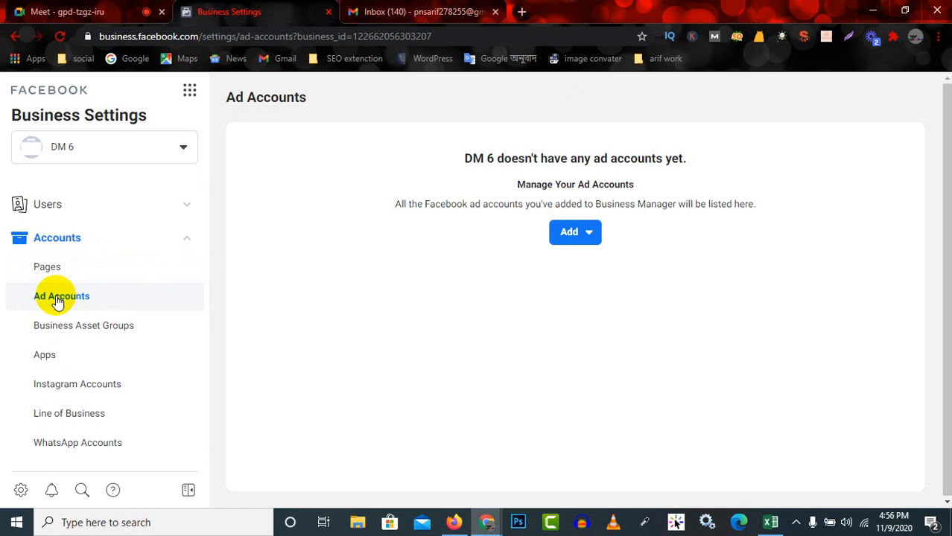
{"action": "left_click", "coordinate": [69, 12]}
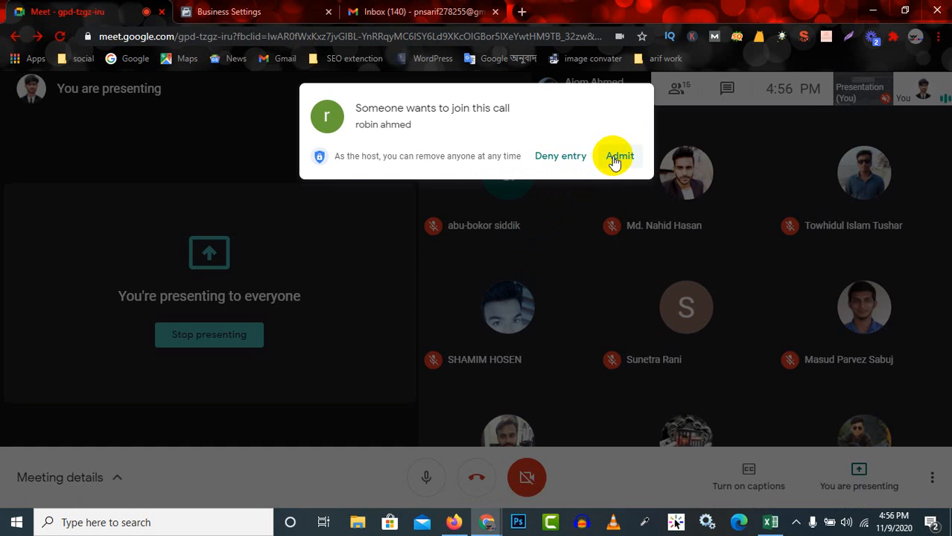
{"action": "left_click", "coordinate": [612, 157]}
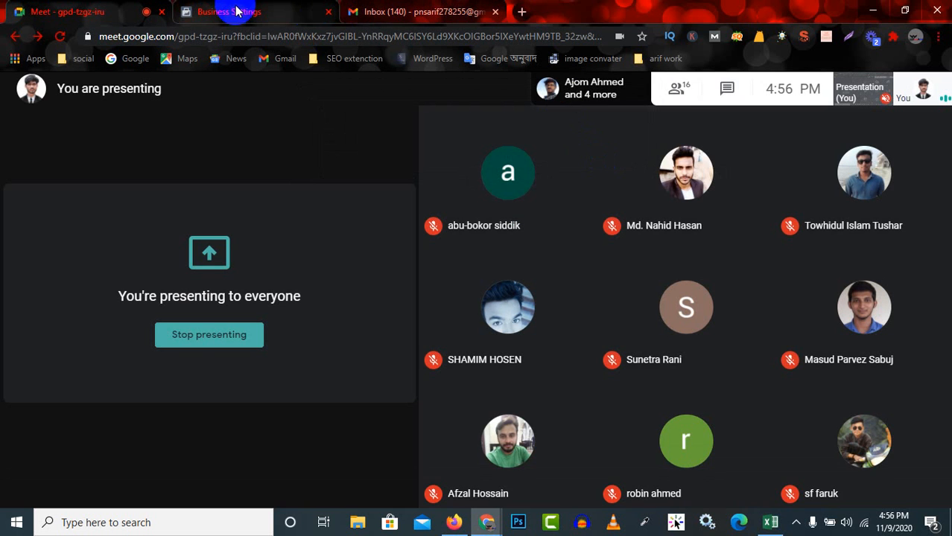
{"action": "left_click", "coordinate": [228, 12]}
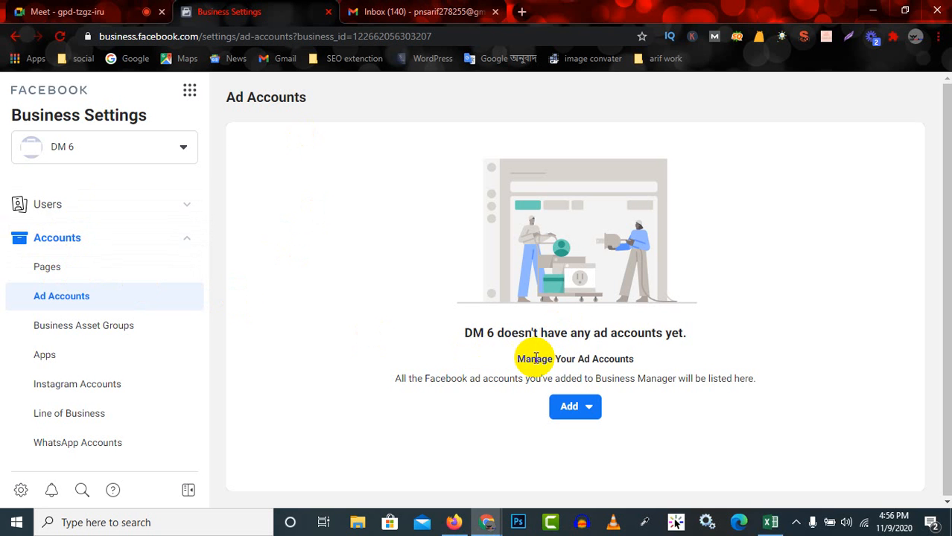
Highlight the Manage Your Ad Accounts heading, view the form for adding an existing ad account by its ID, and close it without submitting.
{"action": "left_click_drag", "start_coordinate": [520, 360], "coordinate": [610, 361]}
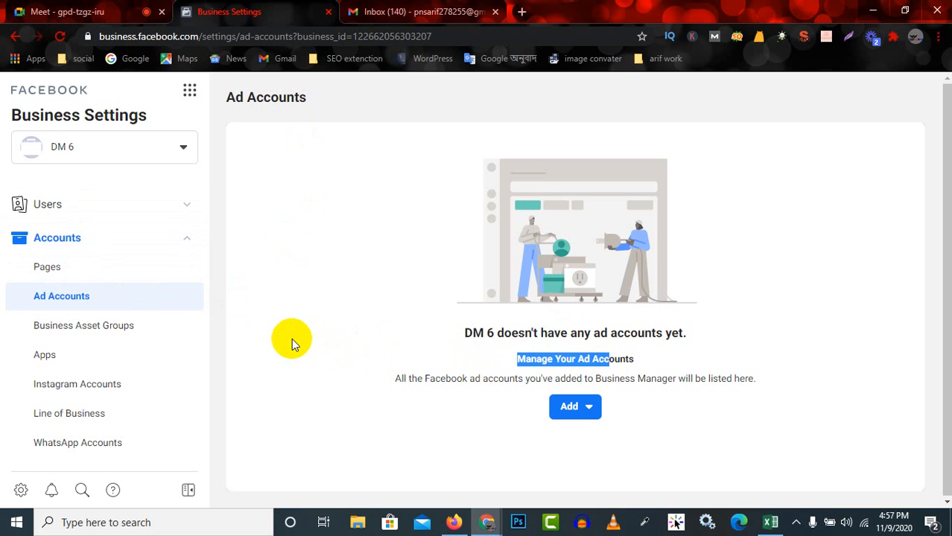
{"action": "left_click", "coordinate": [570, 412]}
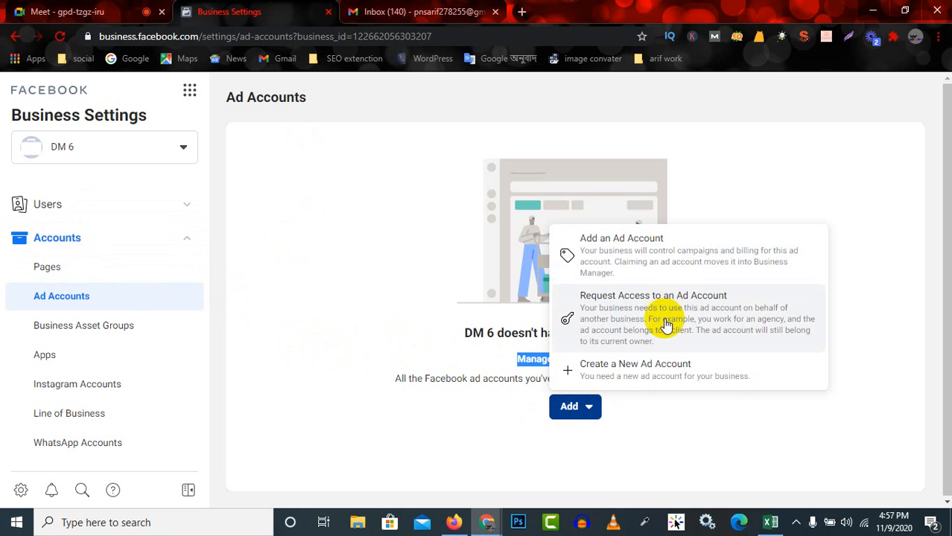
{"action": "left_click", "coordinate": [652, 253]}
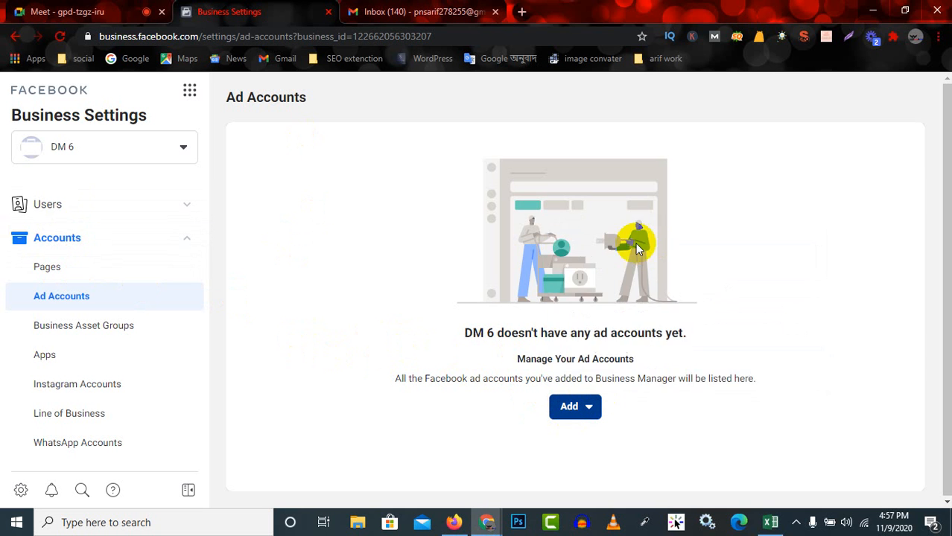
{"action": "left_click", "coordinate": [377, 290]}
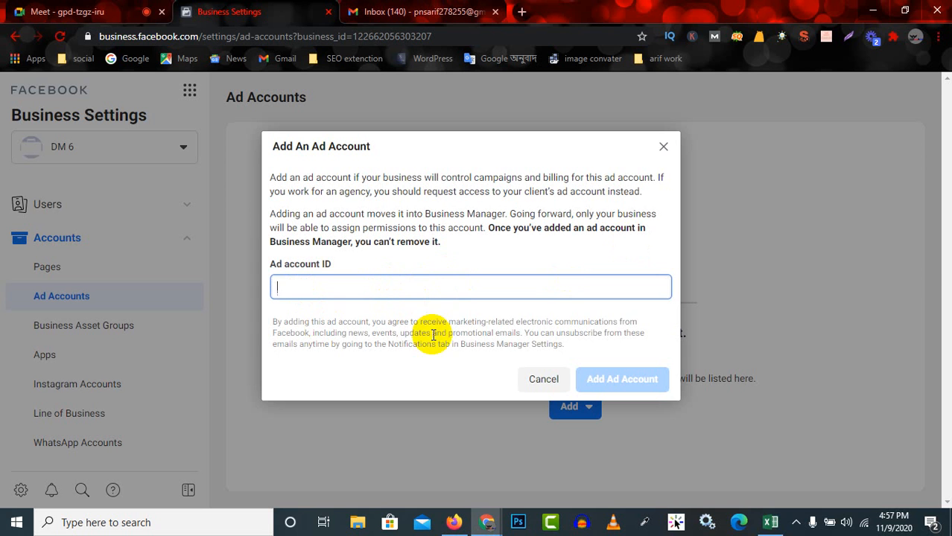
{"action": "right_click", "coordinate": [337, 286]}
{"action": "left_click", "coordinate": [560, 289]}
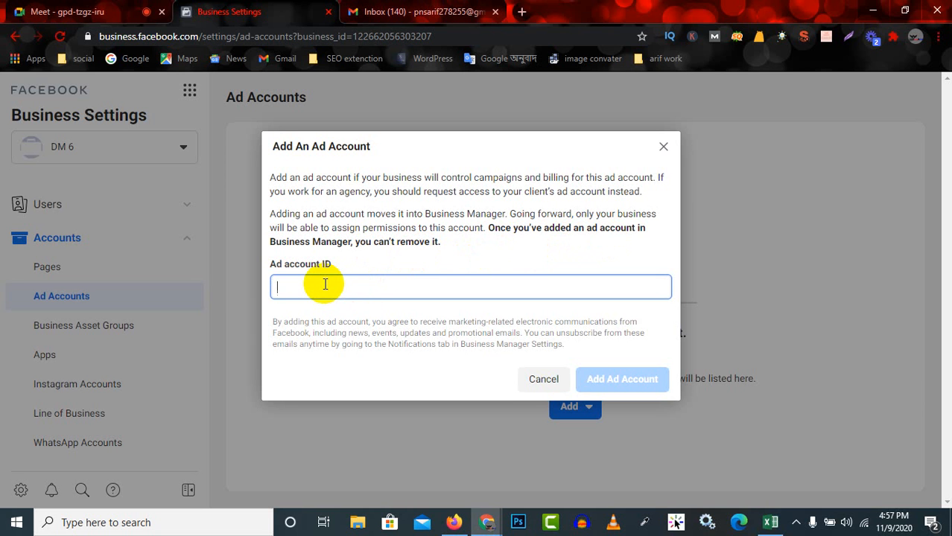
{"action": "left_click", "coordinate": [664, 147]}
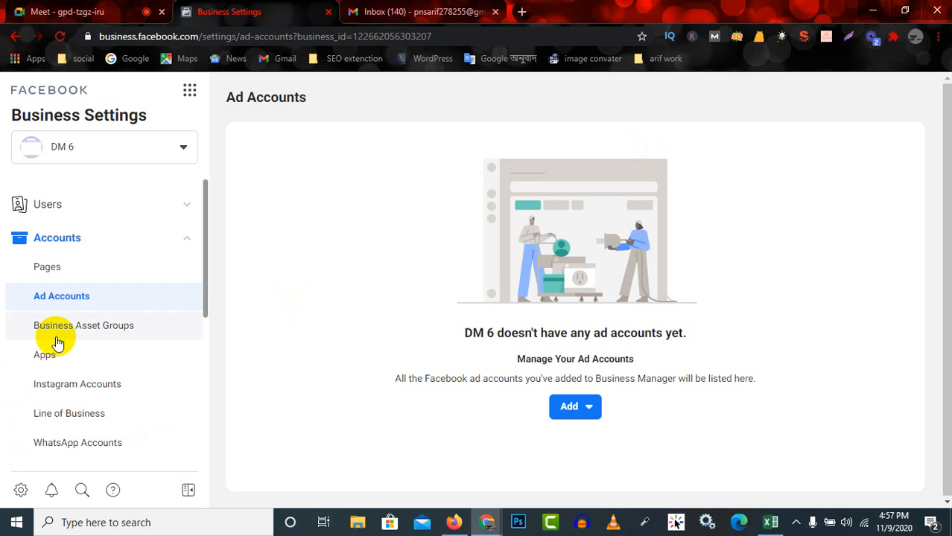
Open the Business Asset Groups section, skim its introduction and dismiss it.
{"action": "scroll", "coordinate": [149, 302], "scroll_direction": "down", "scroll_amount": 1}
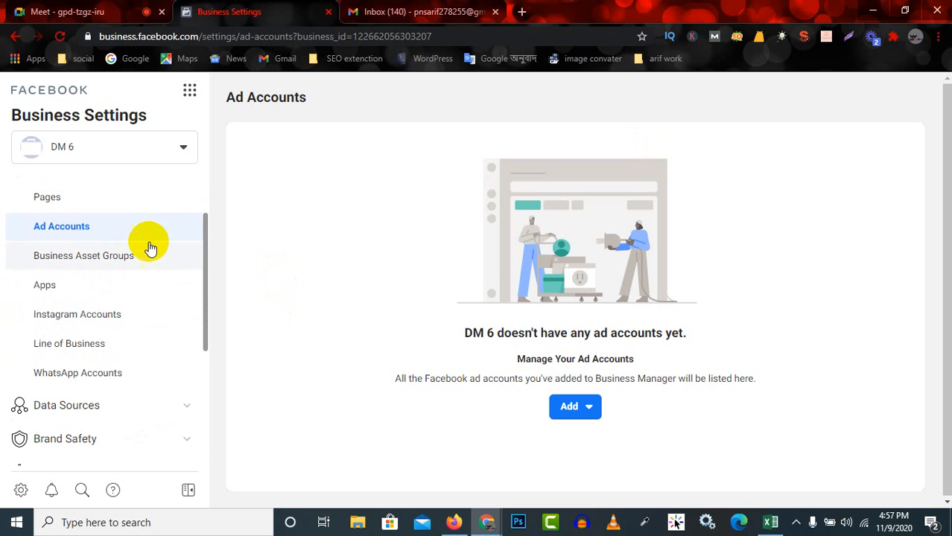
{"action": "left_click", "coordinate": [100, 261]}
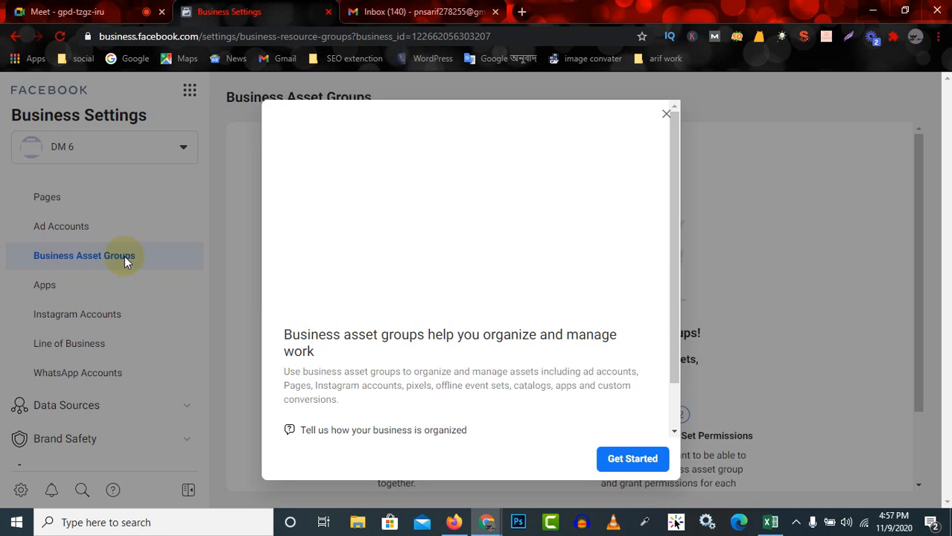
{"action": "scroll", "coordinate": [413, 415], "scroll_direction": "down", "scroll_amount": 1}
{"action": "scroll", "coordinate": [425, 431], "scroll_direction": "up", "scroll_amount": 1}
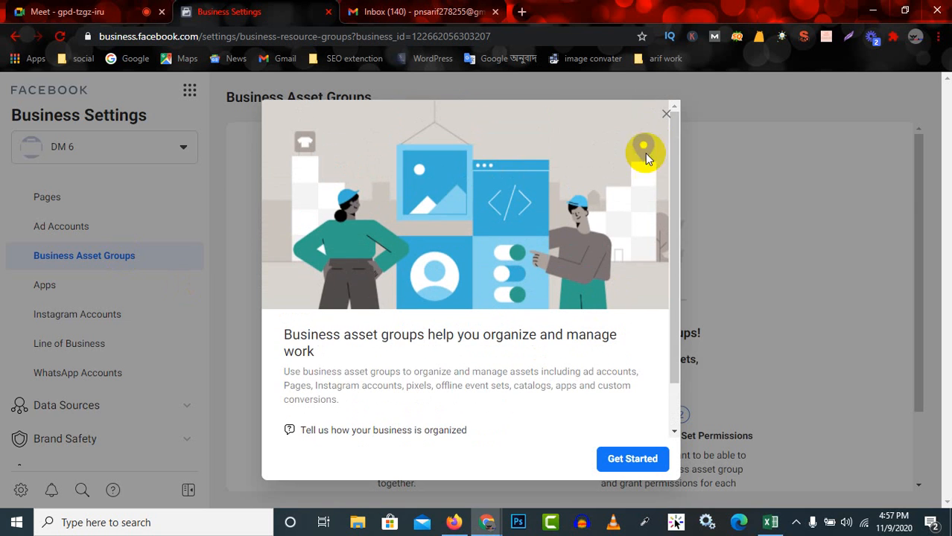
{"action": "left_click", "coordinate": [665, 117]}
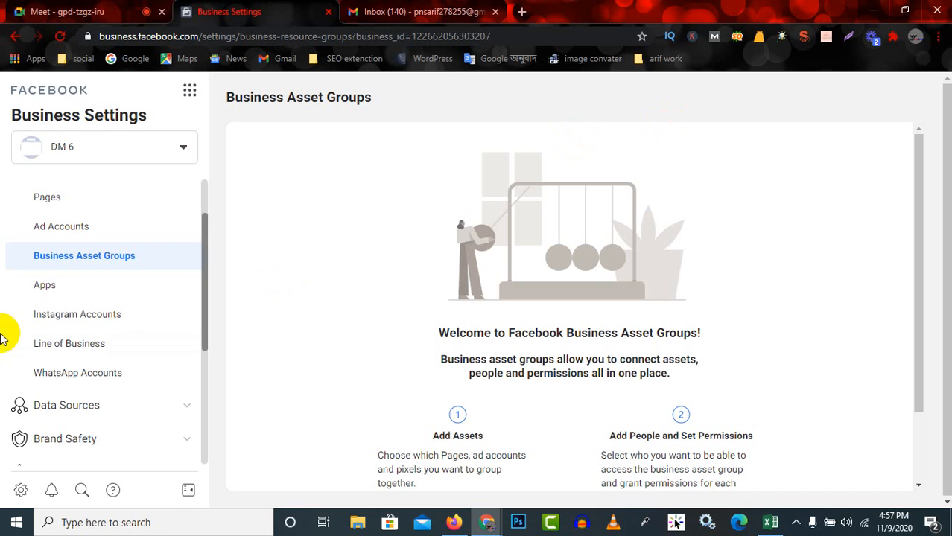
View the Apps section under Accounts for DM 6.
{"action": "left_click", "coordinate": [46, 291]}
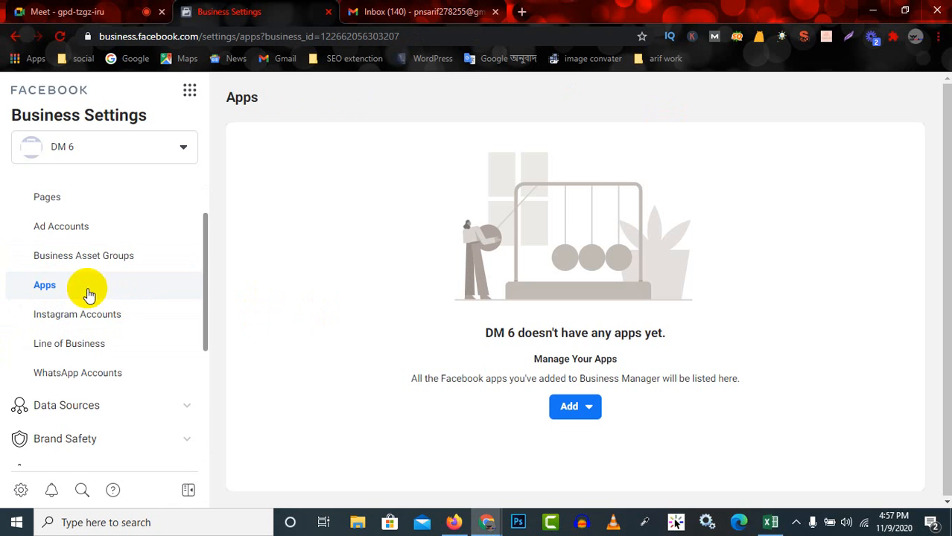
{"action": "scroll", "coordinate": [80, 292], "scroll_direction": "up", "scroll_amount": 1}
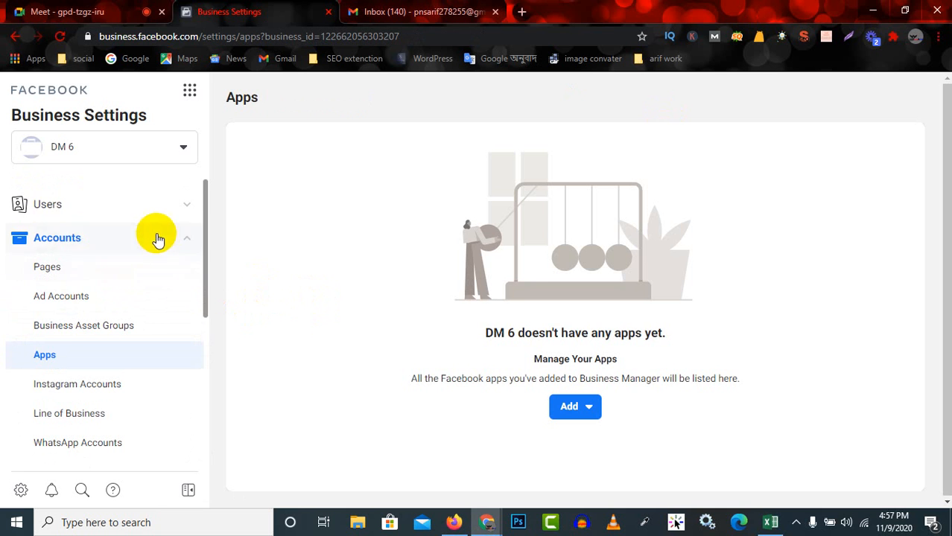
{"action": "left_click_drag", "start_coordinate": [199, 249], "coordinate": [228, 247]}
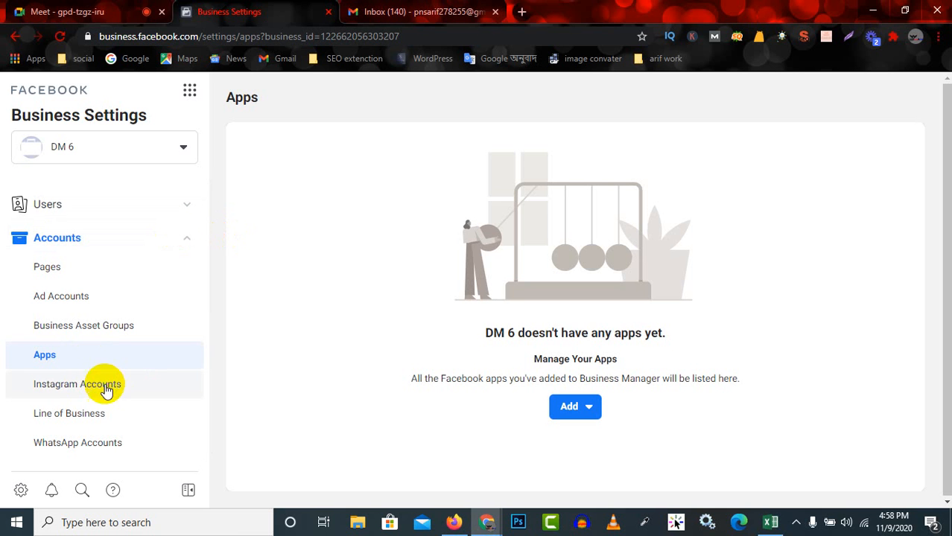
Switch to Google Meet to admit the waiting participant, glance at the Gmail inbox and return to Business Settings.
{"action": "left_click", "coordinate": [70, 10]}
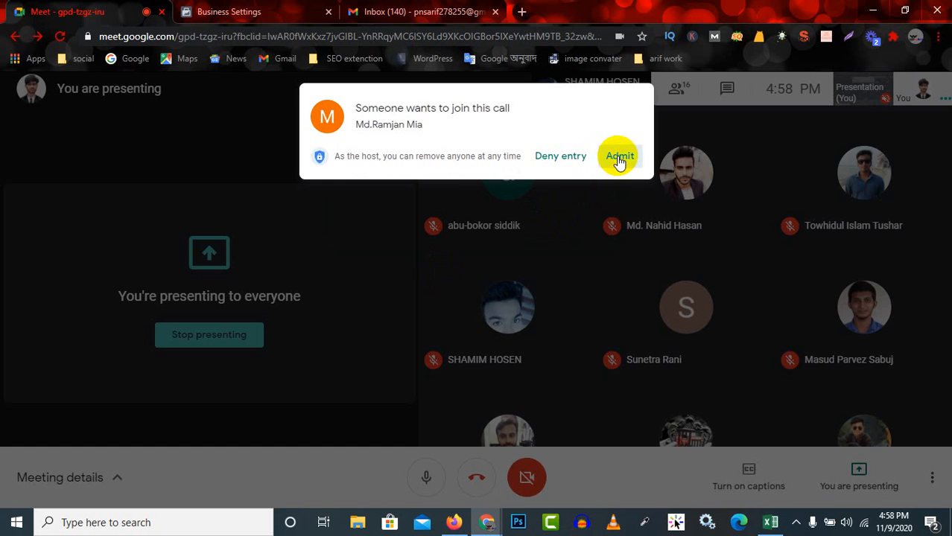
{"action": "left_click", "coordinate": [618, 156]}
{"action": "left_click", "coordinate": [426, 7]}
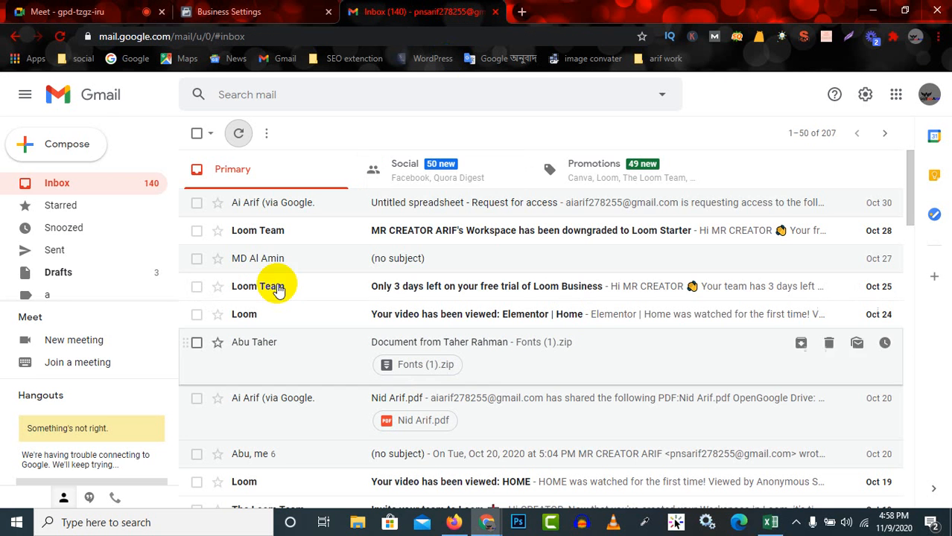
{"action": "left_click", "coordinate": [231, 18]}
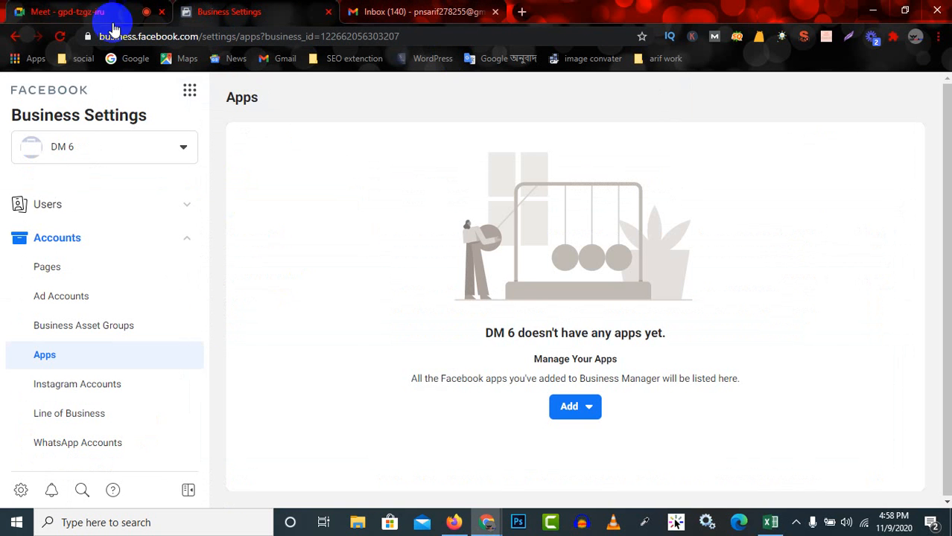
Look through the remaining Business Settings sections down to Business Info, and open Instagram Accounts.
{"action": "scroll", "coordinate": [89, 383], "scroll_direction": "down", "scroll_amount": 1}
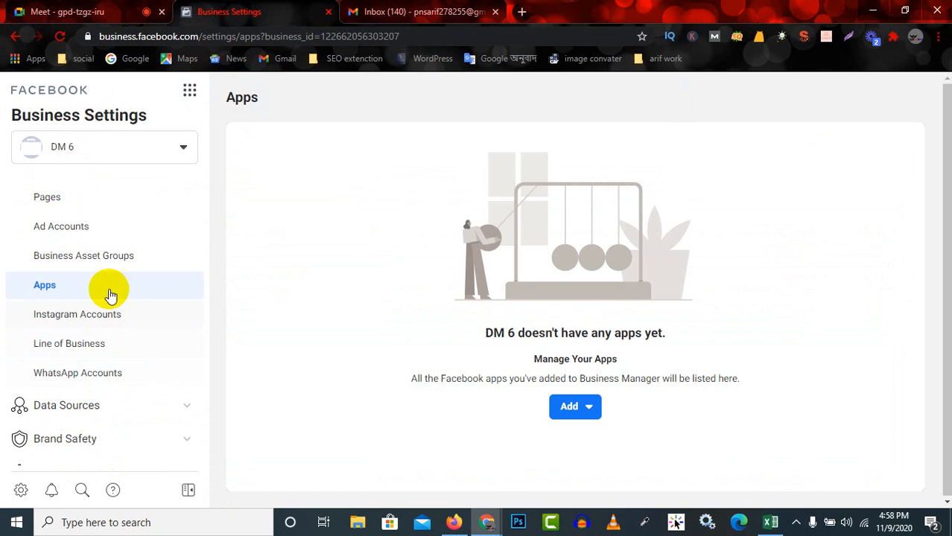
{"action": "scroll", "coordinate": [118, 350], "scroll_direction": "down", "scroll_amount": 1}
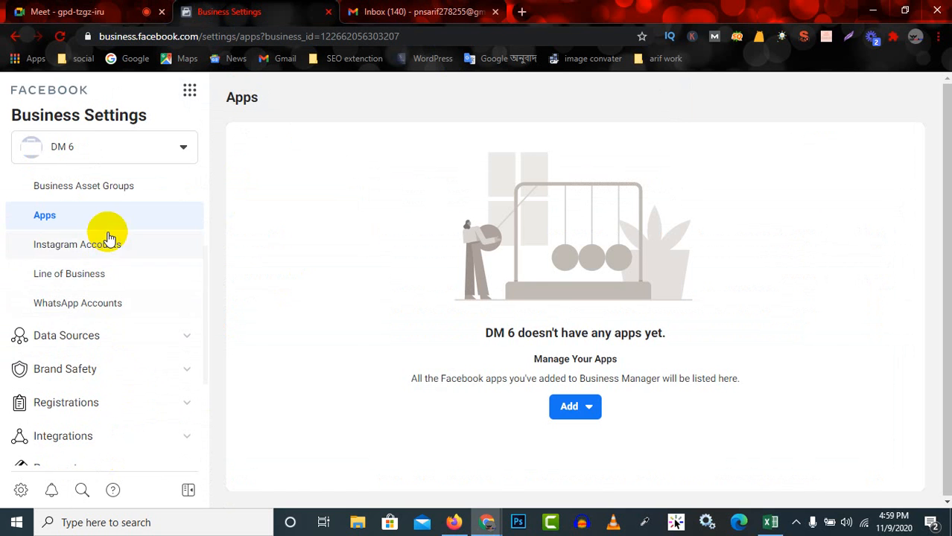
{"action": "scroll", "coordinate": [101, 337], "scroll_direction": "down", "scroll_amount": 1}
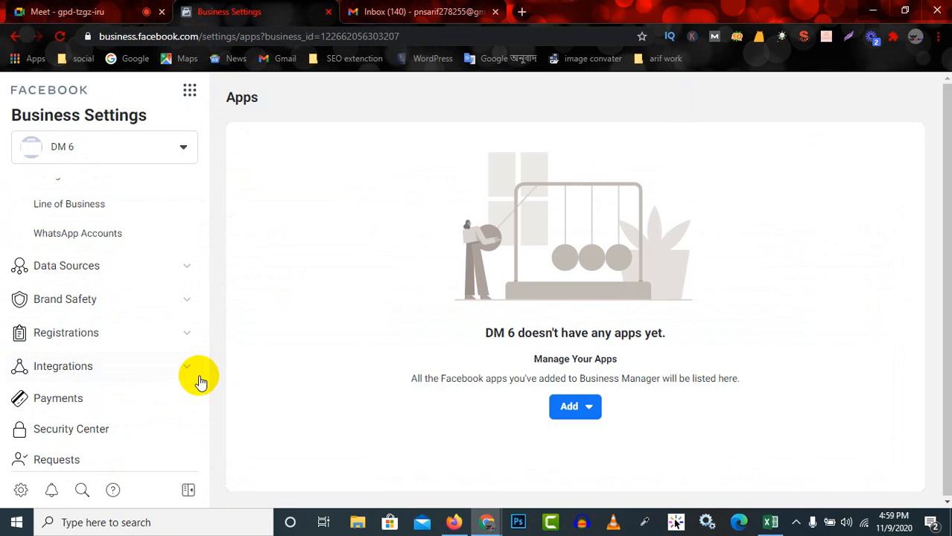
{"action": "scroll", "coordinate": [82, 391], "scroll_direction": "up", "scroll_amount": 1}
{"action": "scroll", "coordinate": [88, 406], "scroll_direction": "down", "scroll_amount": 2}
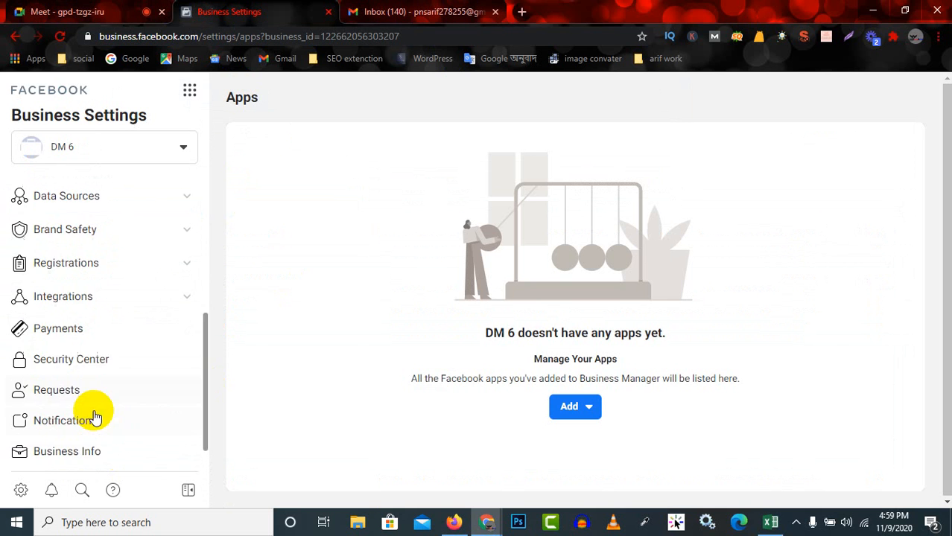
{"action": "scroll", "coordinate": [86, 358], "scroll_direction": "up", "scroll_amount": 4}
{"action": "scroll", "coordinate": [84, 359], "scroll_direction": "down", "scroll_amount": 1}
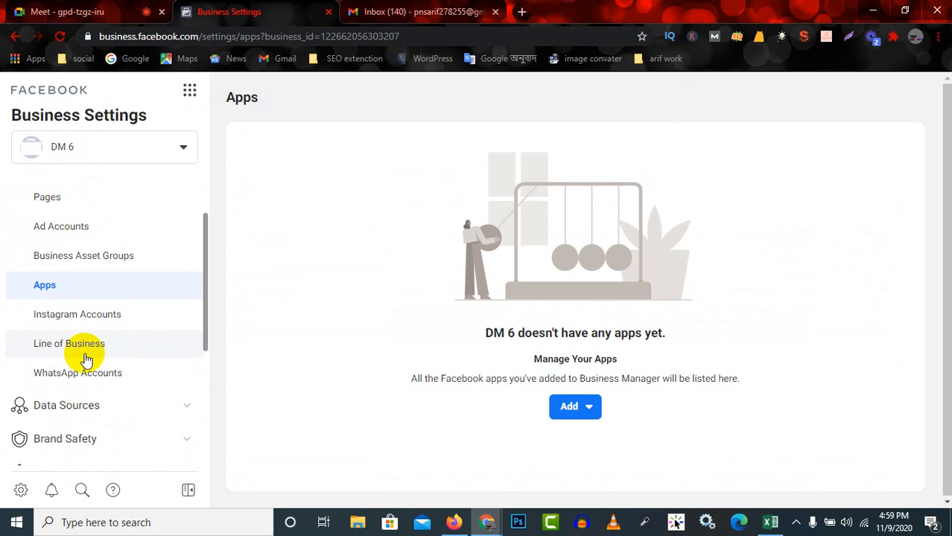
{"action": "left_click", "coordinate": [80, 316]}
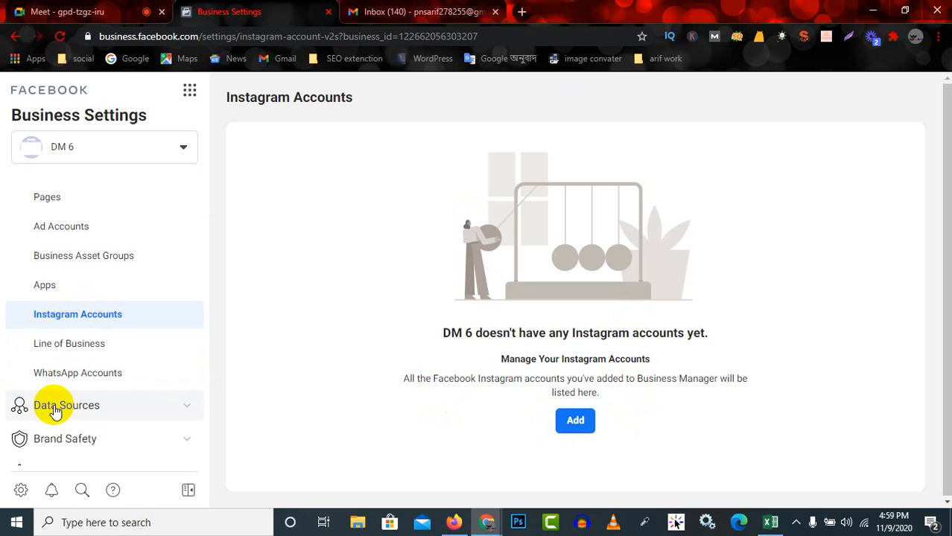
Open the Payments section of DM 6 and bring up the form for adding a payment method.
{"action": "scroll", "coordinate": [78, 380], "scroll_direction": "up", "scroll_amount": 2}
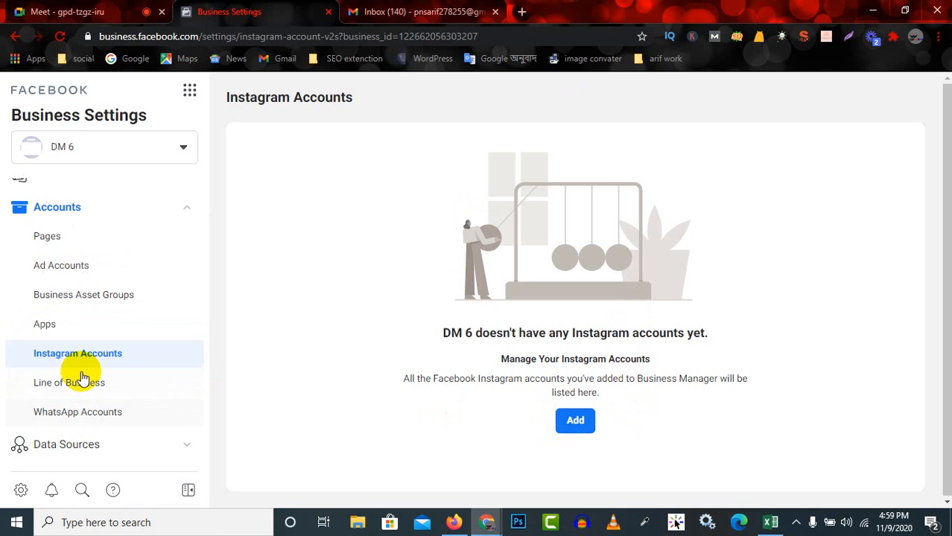
{"action": "scroll", "coordinate": [107, 305], "scroll_direction": "down", "scroll_amount": 3}
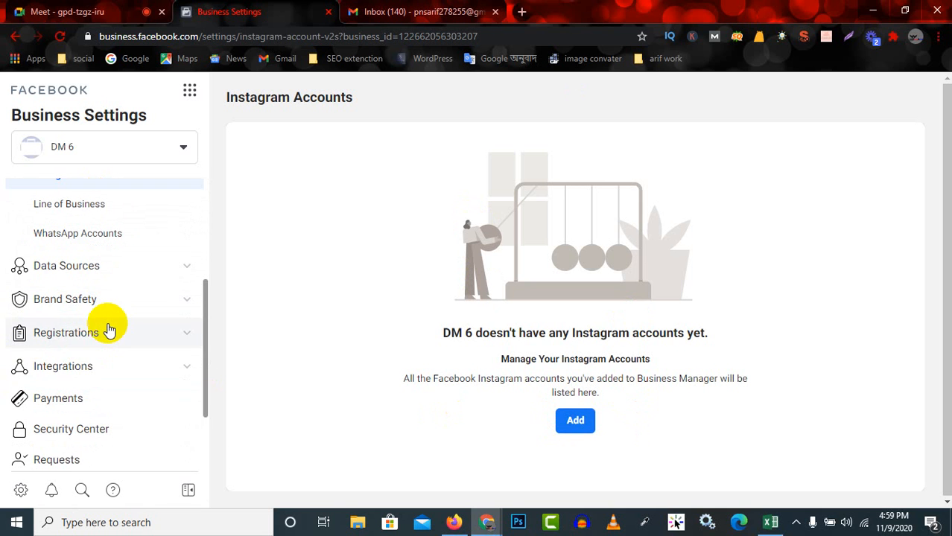
{"action": "left_click", "coordinate": [64, 406]}
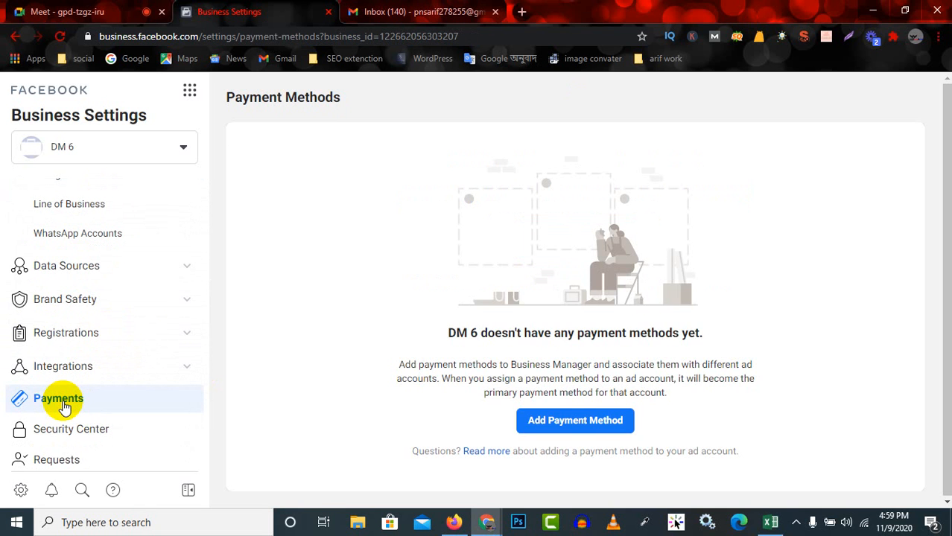
{"action": "left_click", "coordinate": [571, 424]}
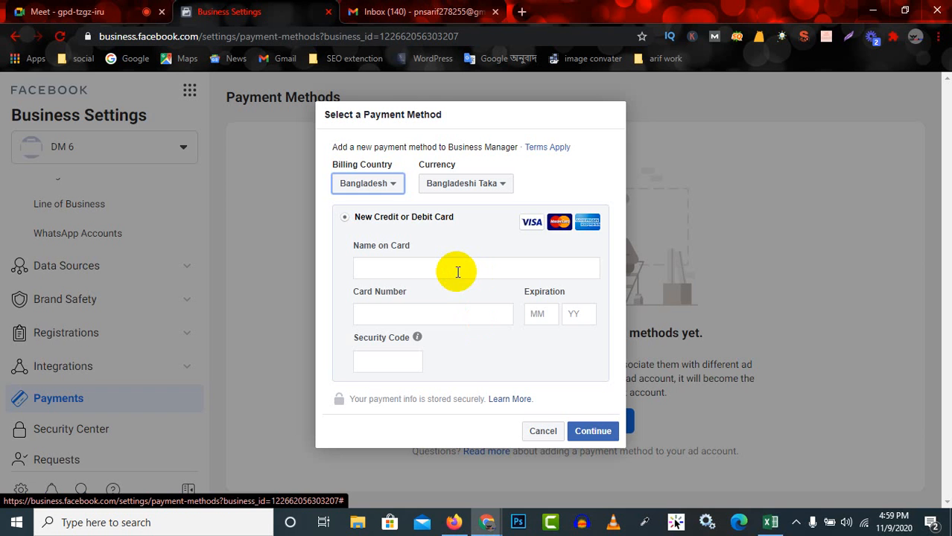
Browse the billing country options in the payment method form and close the list without choosing another country.
{"action": "left_click", "coordinate": [374, 188]}
{"action": "scroll", "coordinate": [358, 270], "scroll_direction": "down", "scroll_amount": 2}
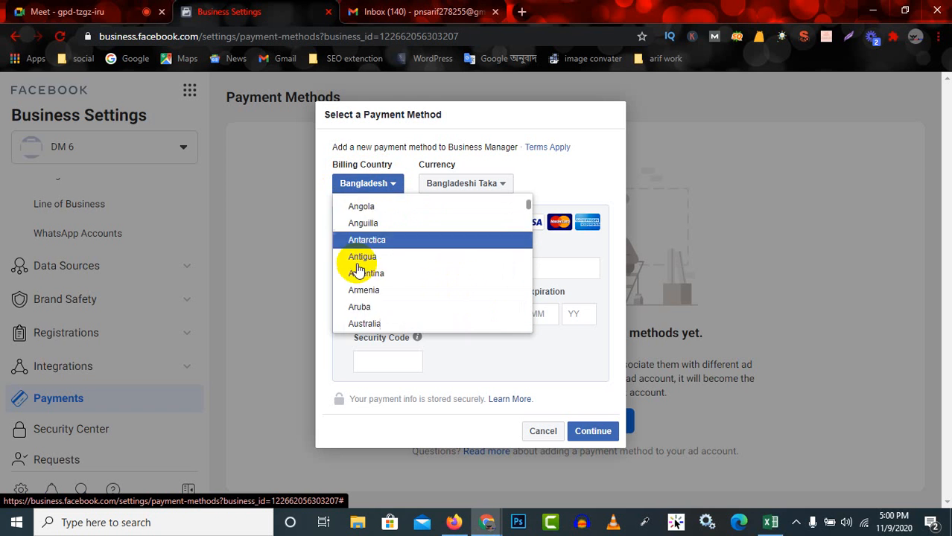
{"action": "scroll", "coordinate": [358, 269], "scroll_direction": "down", "scroll_amount": 20}
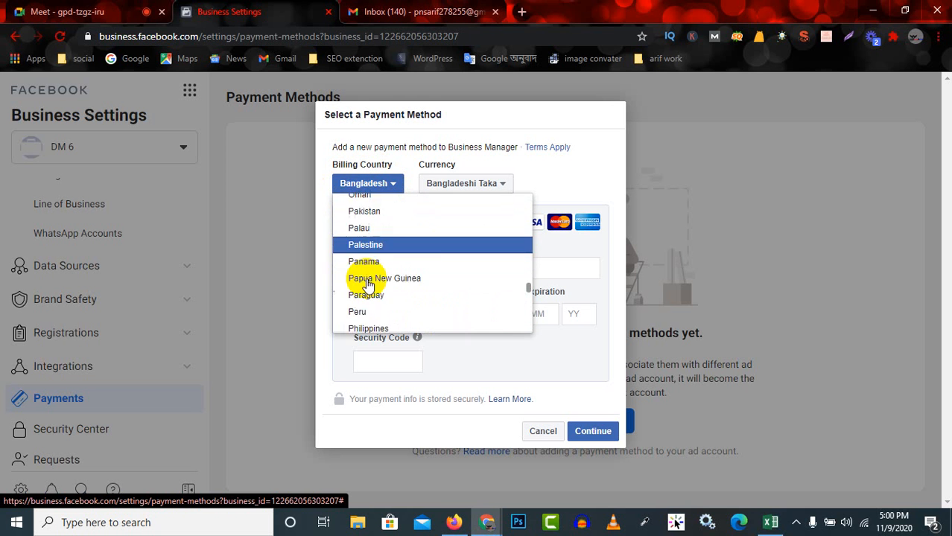
{"action": "scroll", "coordinate": [367, 286], "scroll_direction": "down", "scroll_amount": 15}
{"action": "scroll", "coordinate": [370, 272], "scroll_direction": "up", "scroll_amount": 20}
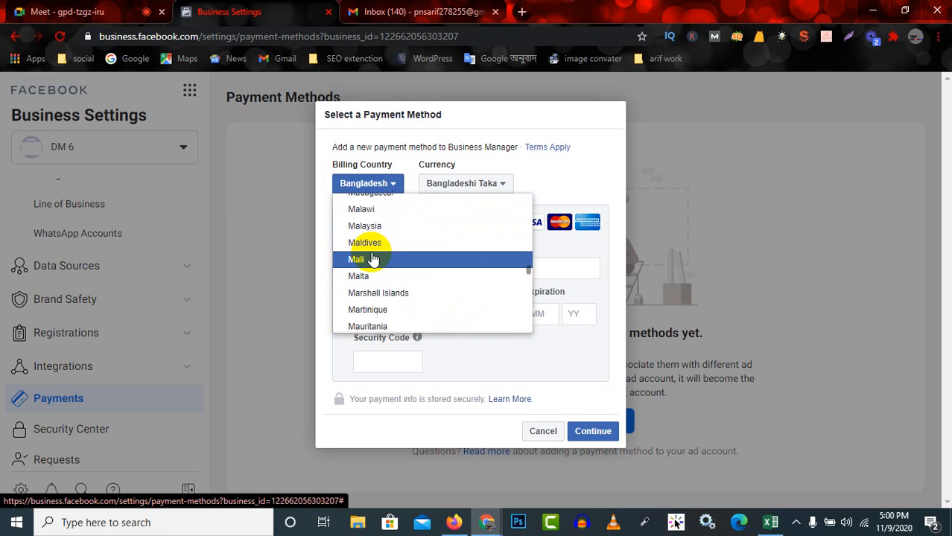
{"action": "scroll", "coordinate": [372, 259], "scroll_direction": "up", "scroll_amount": 20}
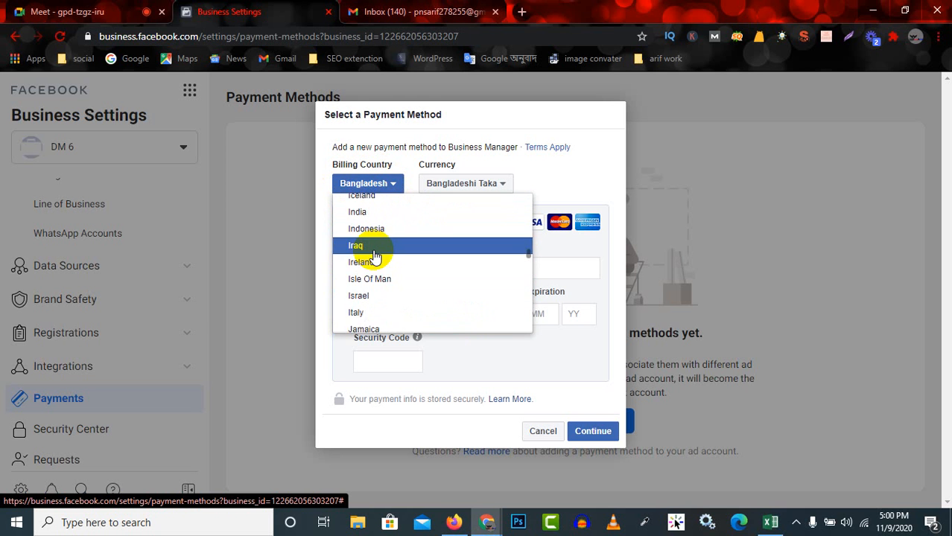
{"action": "left_click", "coordinate": [400, 145]}
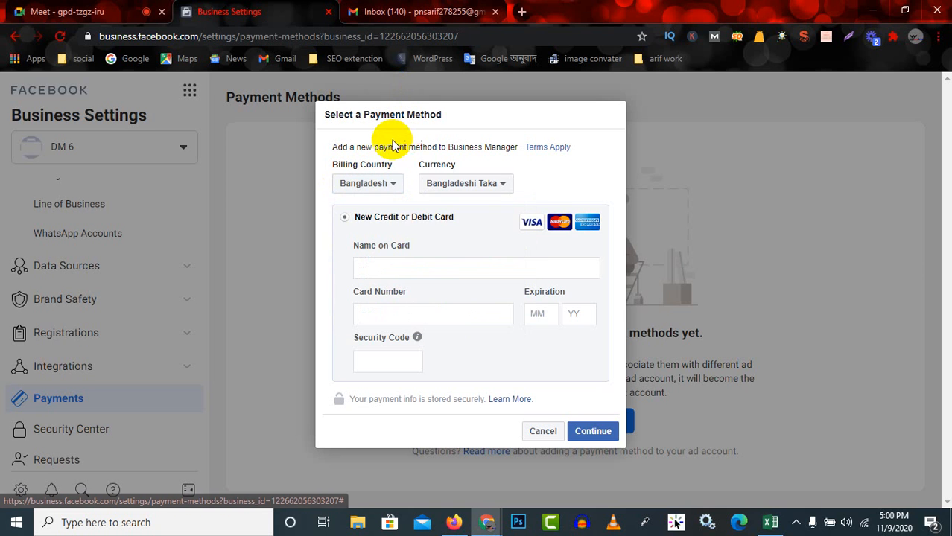
Browse the currency options in the payment method form from UAE Dirham to South African Rand, and close the list without choosing another currency.
{"action": "left_click", "coordinate": [484, 186]}
{"action": "scroll", "coordinate": [450, 284], "scroll_direction": "down", "scroll_amount": 10}
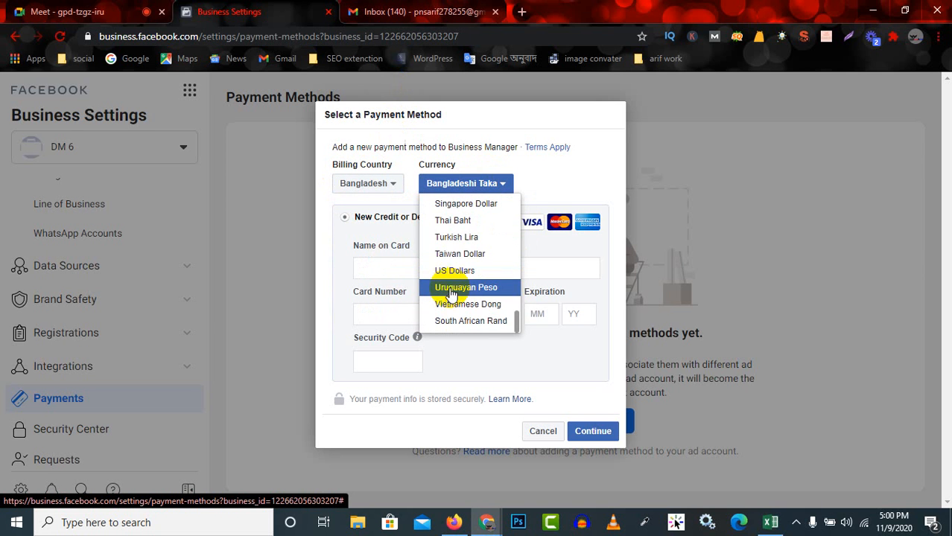
{"action": "scroll", "coordinate": [451, 293], "scroll_direction": "up", "scroll_amount": 10}
{"action": "scroll", "coordinate": [455, 294], "scroll_direction": "down", "scroll_amount": 10}
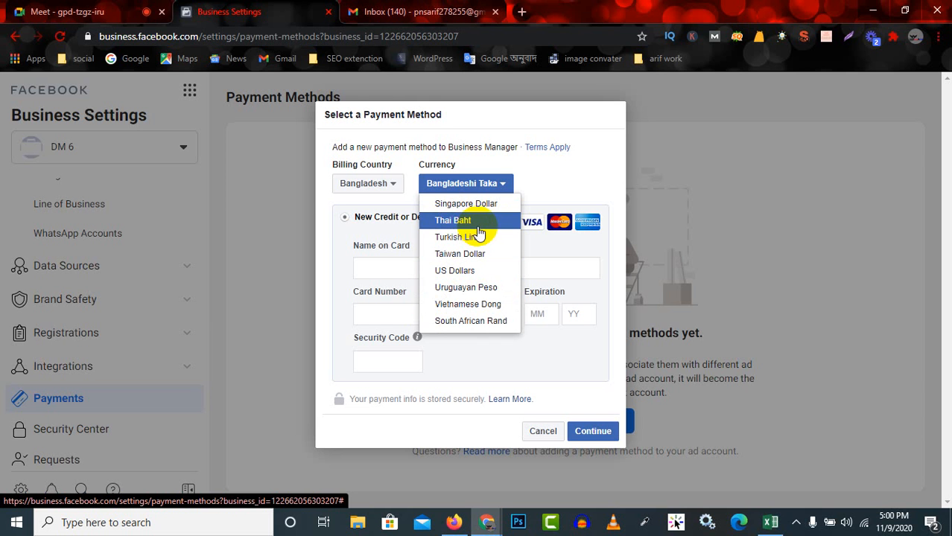
{"action": "scroll", "coordinate": [476, 232], "scroll_direction": "up", "scroll_amount": 10}
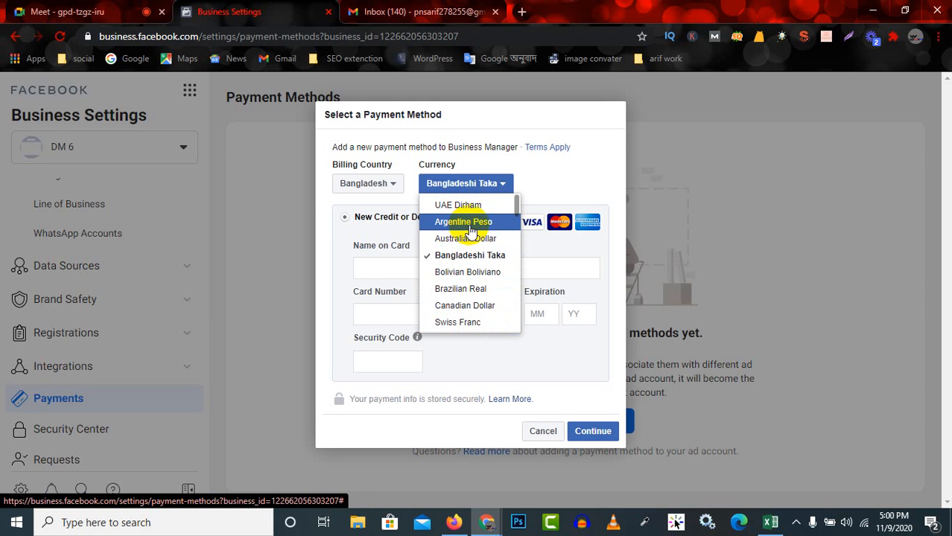
{"action": "left_click", "coordinate": [542, 186]}
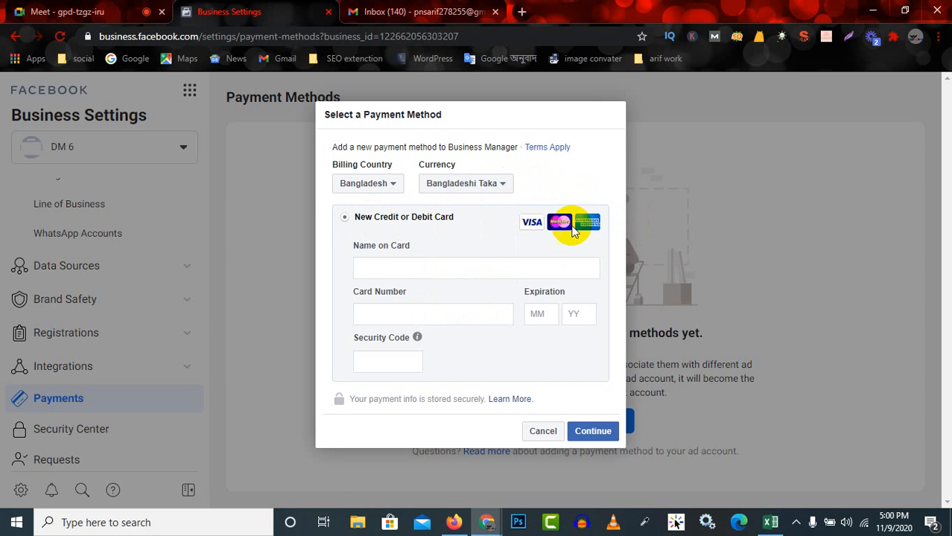
Point out the Name on Card and Card Number fields of the new credit or debit card form by highlighting their labels.
{"action": "left_click", "coordinate": [431, 271]}
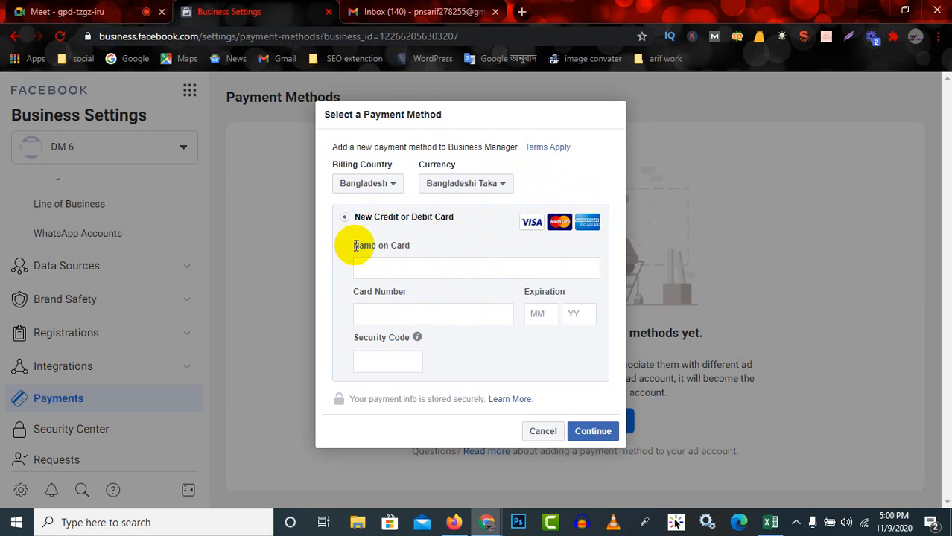
{"action": "left_click", "coordinate": [452, 237]}
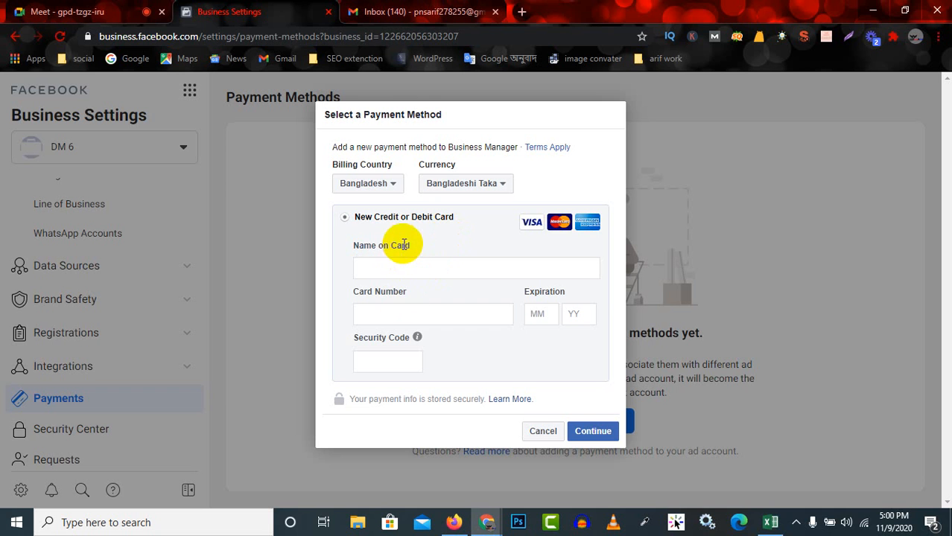
{"action": "left_click_drag", "start_coordinate": [406, 243], "coordinate": [355, 242]}
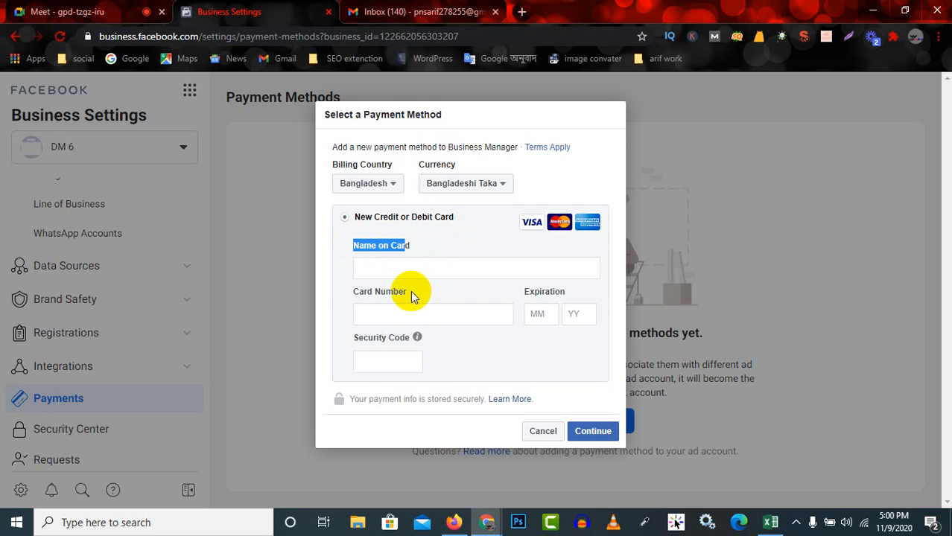
{"action": "left_click_drag", "start_coordinate": [409, 292], "coordinate": [350, 292]}
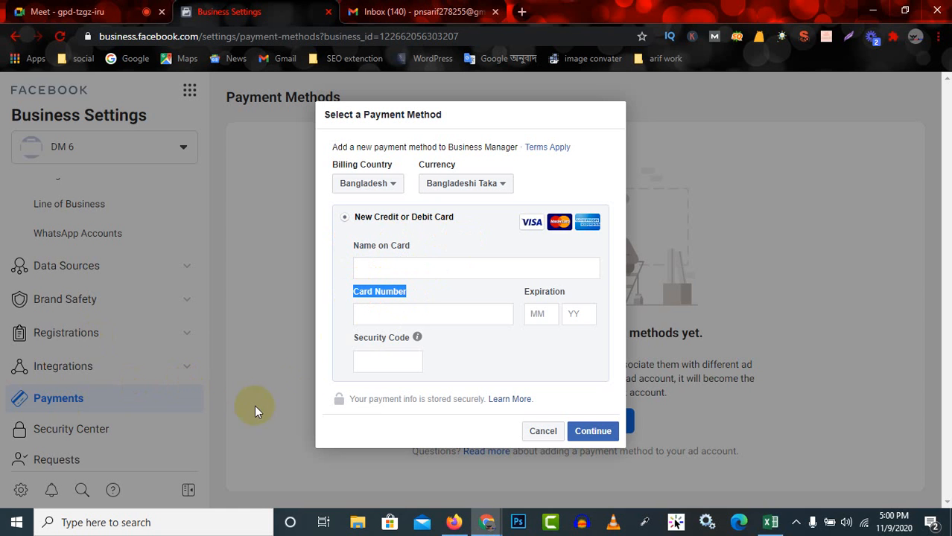
{"action": "triple_click", "coordinate": [385, 295]}
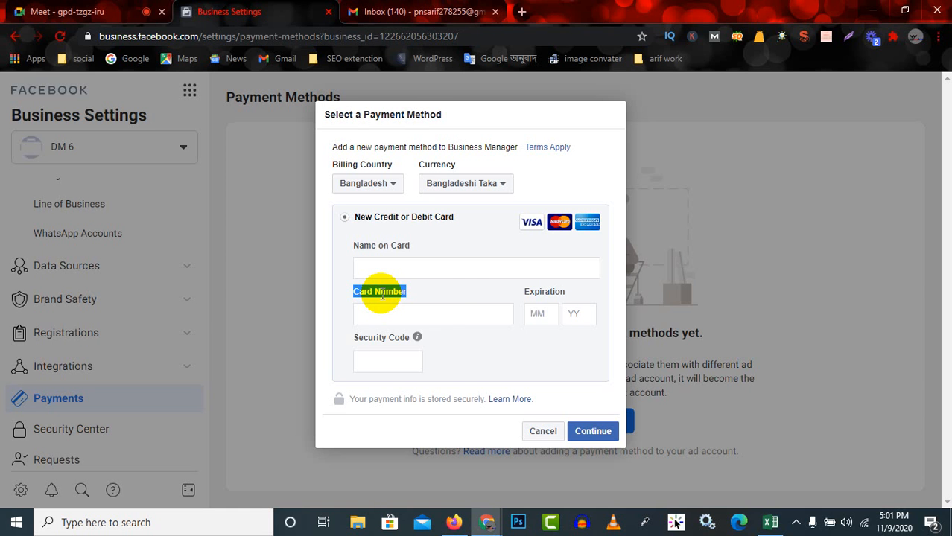
{"action": "left_click", "coordinate": [456, 289]}
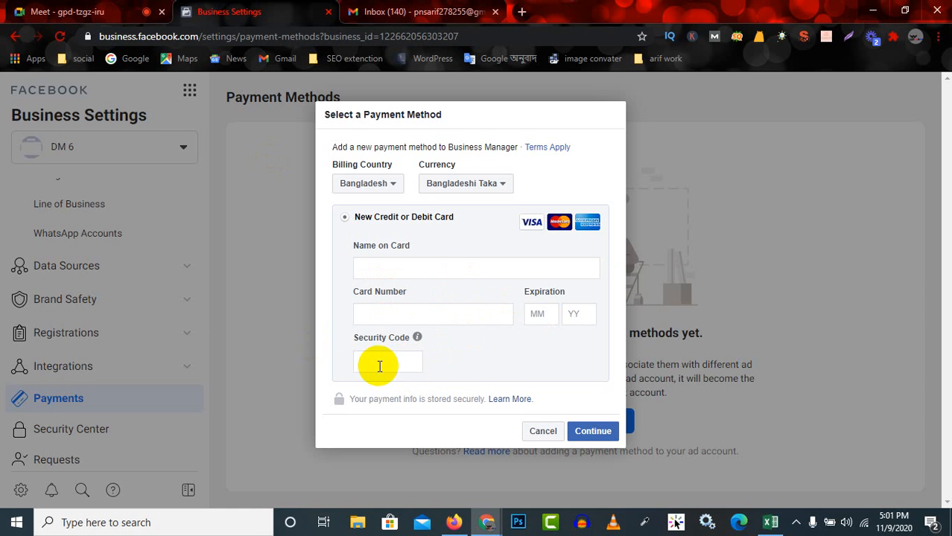
Try to continue with the card details left blank, and cancel adding the payment method.
{"action": "left_click", "coordinate": [586, 431]}
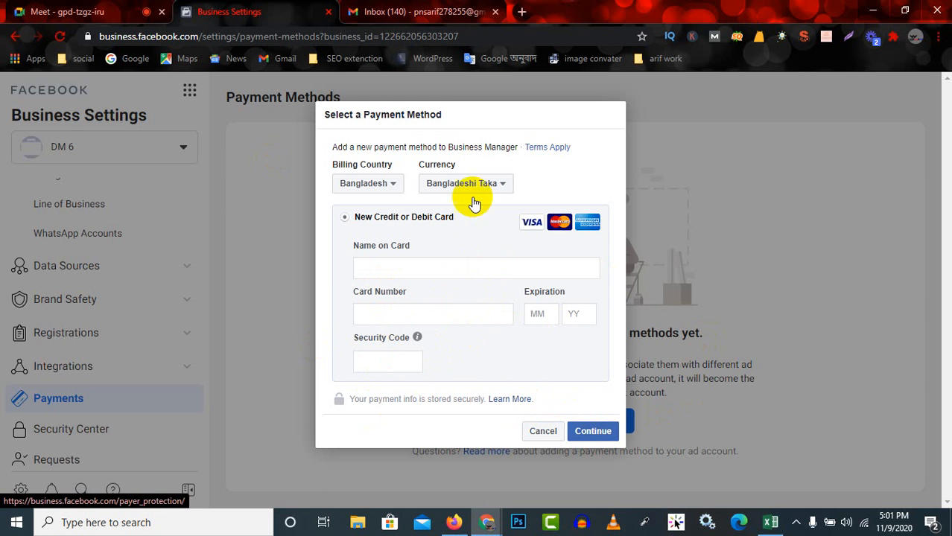
{"action": "left_click", "coordinate": [593, 432]}
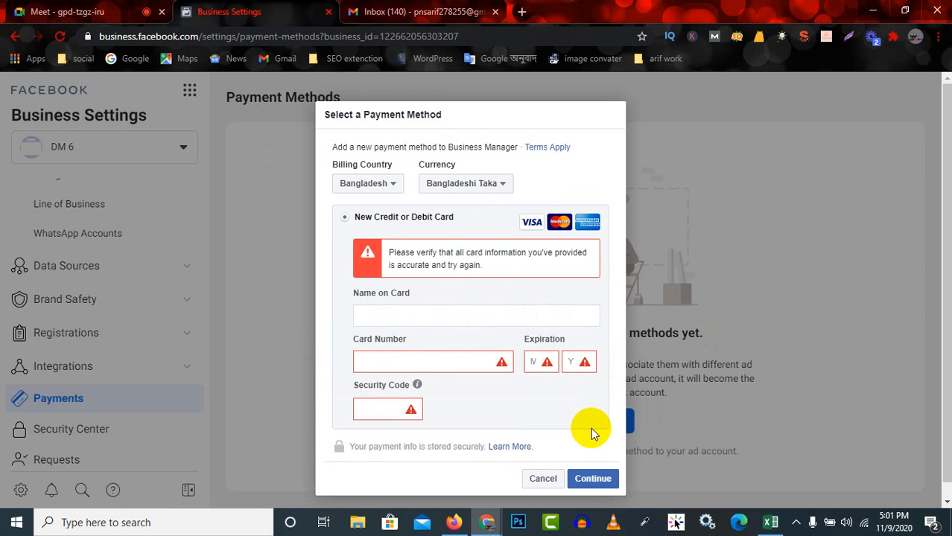
{"action": "left_click", "coordinate": [546, 477]}
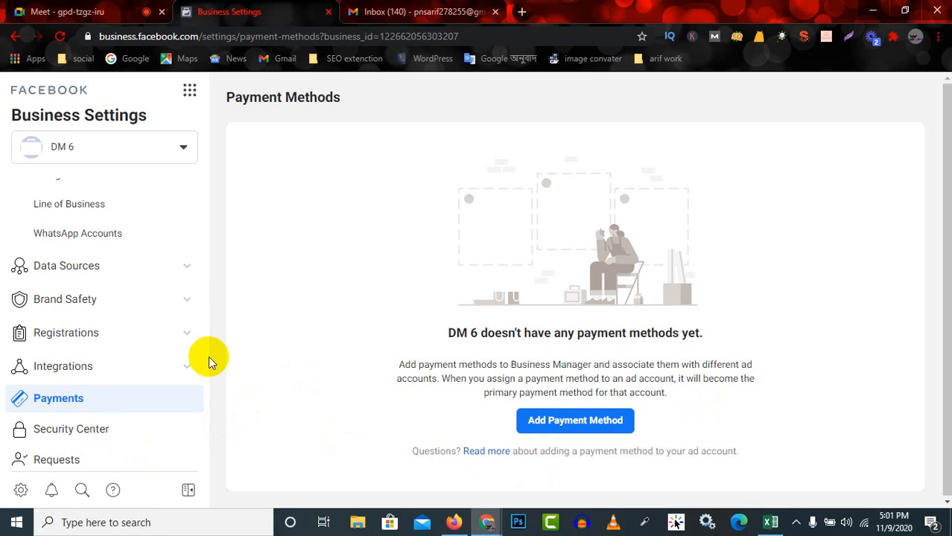
Review the list of Business Settings sections for DM 6, from Users and Accounts down to Business Info and Setup Guide.
{"action": "scroll", "coordinate": [78, 347], "scroll_direction": "up", "scroll_amount": 3}
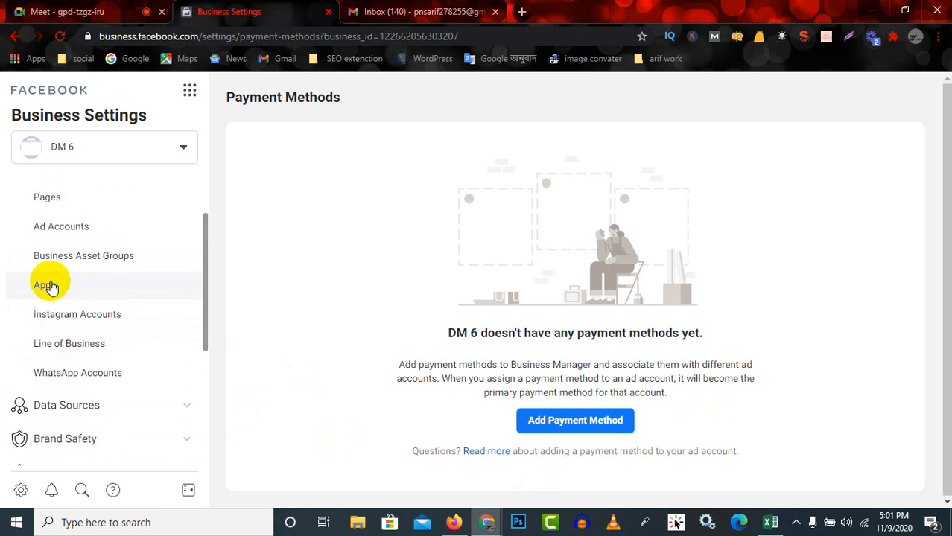
{"action": "scroll", "coordinate": [49, 286], "scroll_direction": "up", "scroll_amount": 2}
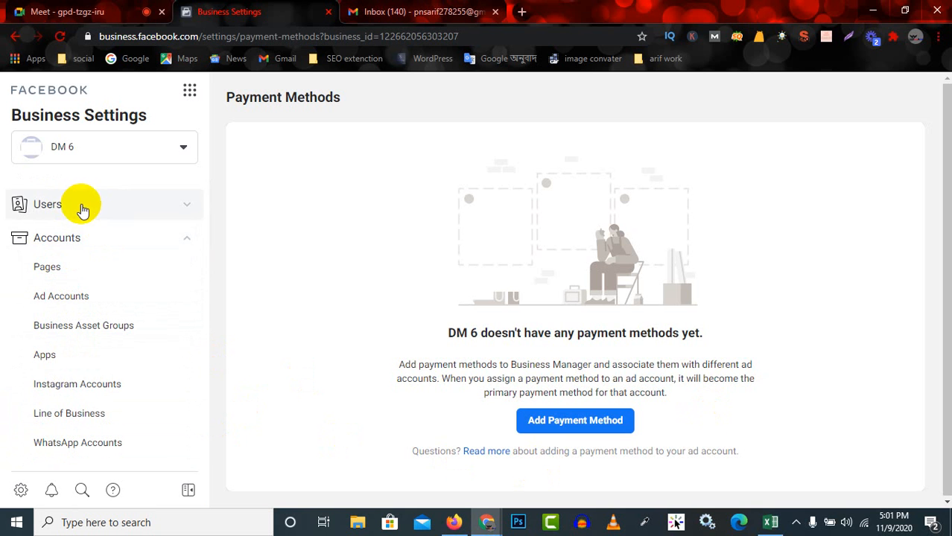
{"action": "scroll", "coordinate": [144, 323], "scroll_direction": "down", "scroll_amount": 5}
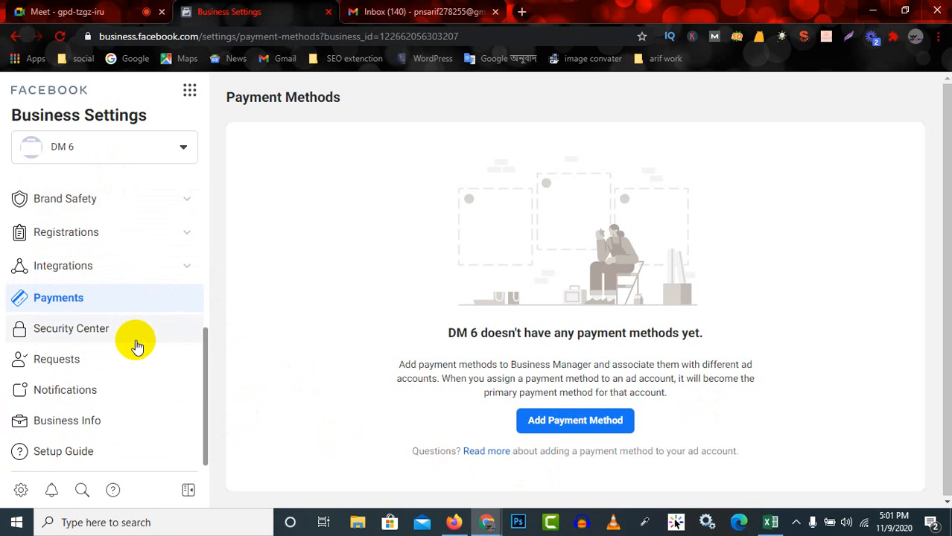
{"action": "scroll", "coordinate": [128, 229], "scroll_direction": "up", "scroll_amount": 5}
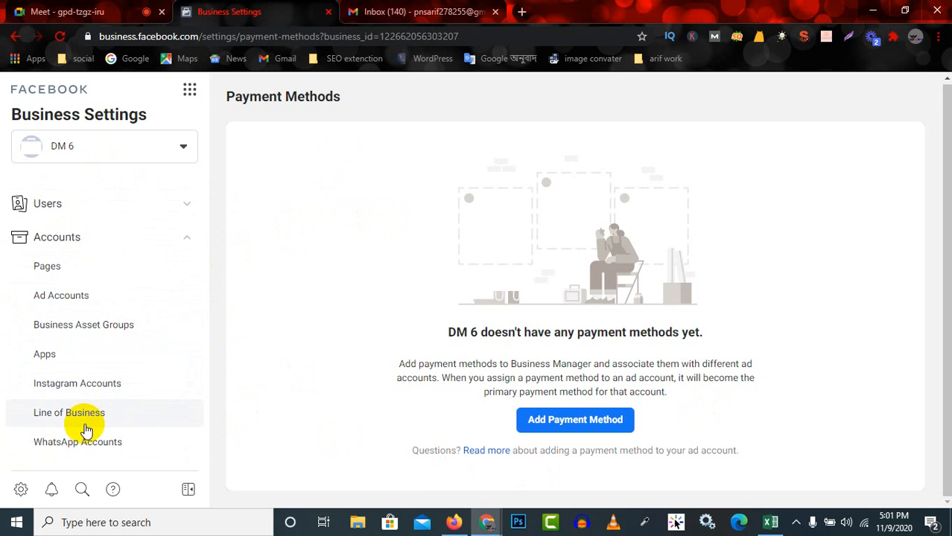
{"action": "scroll", "coordinate": [60, 391], "scroll_direction": "down", "scroll_amount": 5}
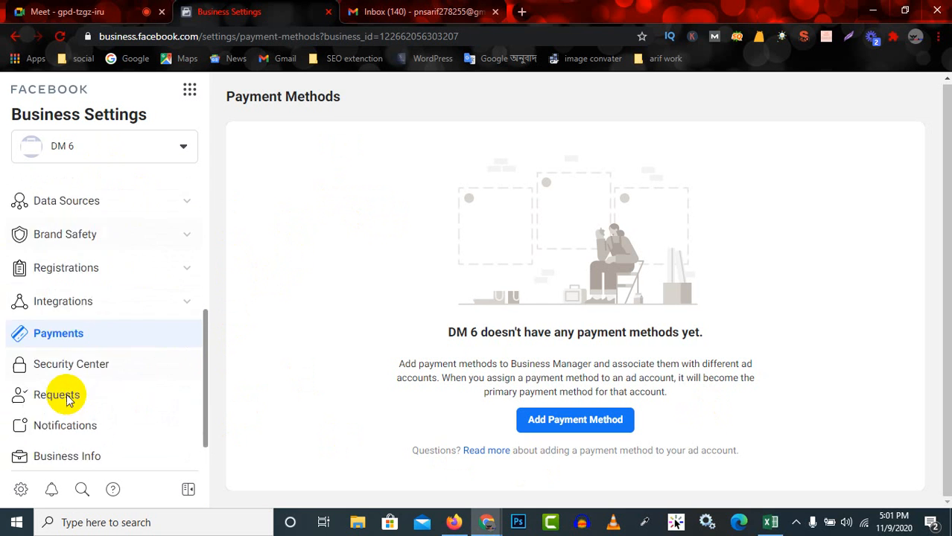
{"action": "scroll", "coordinate": [65, 397], "scroll_direction": "up", "scroll_amount": 4}
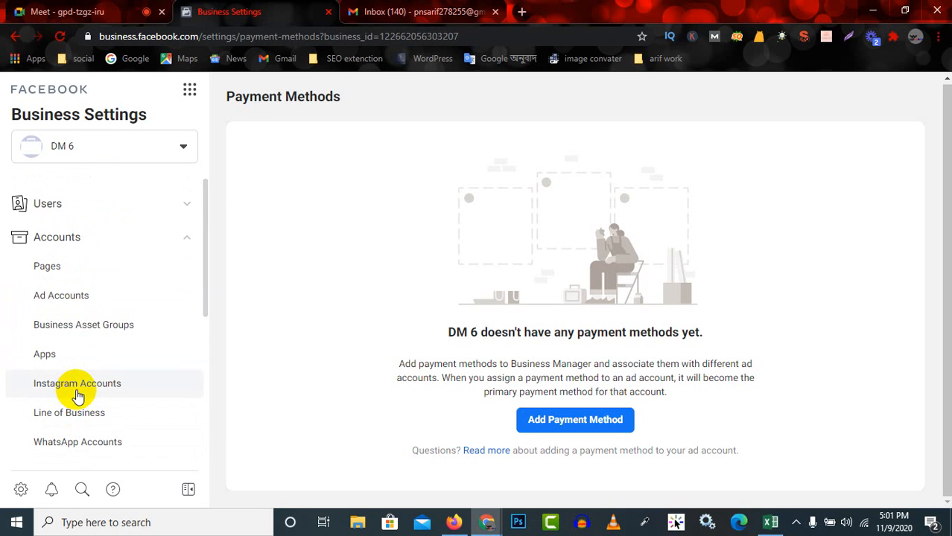
{"action": "scroll", "coordinate": [77, 395], "scroll_direction": "down", "scroll_amount": 5}
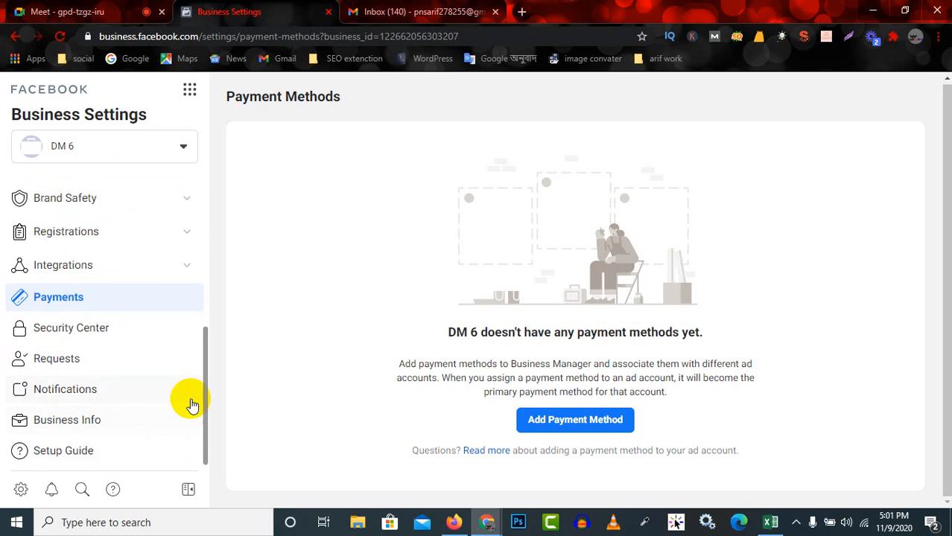
{"action": "scroll", "coordinate": [205, 395], "scroll_direction": "up", "scroll_amount": 4}
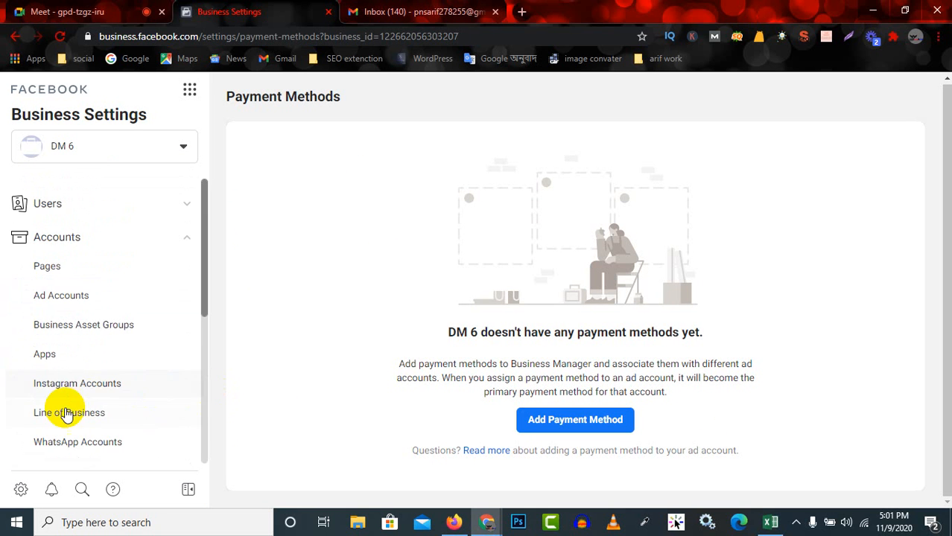
{"action": "scroll", "coordinate": [67, 414], "scroll_direction": "down", "scroll_amount": 5}
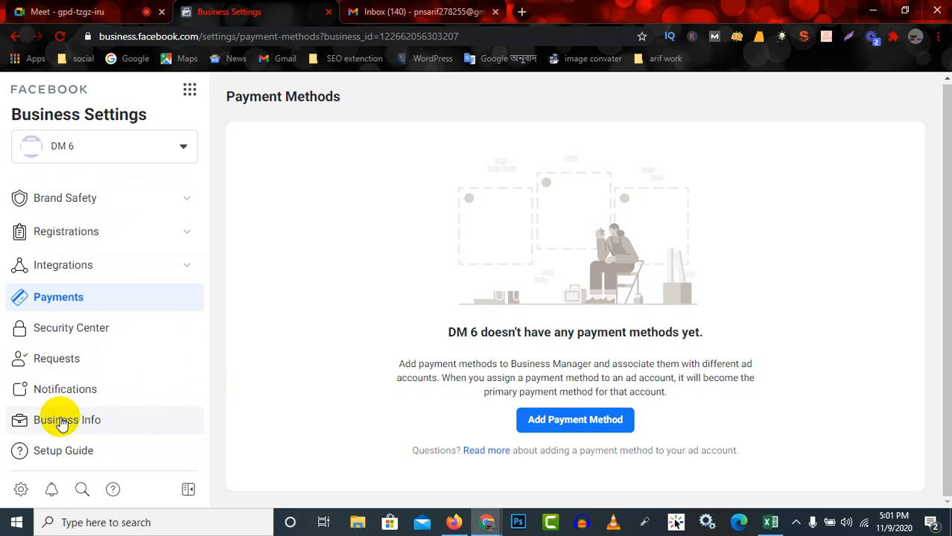
{"action": "scroll", "coordinate": [53, 369], "scroll_direction": "up", "scroll_amount": 4}
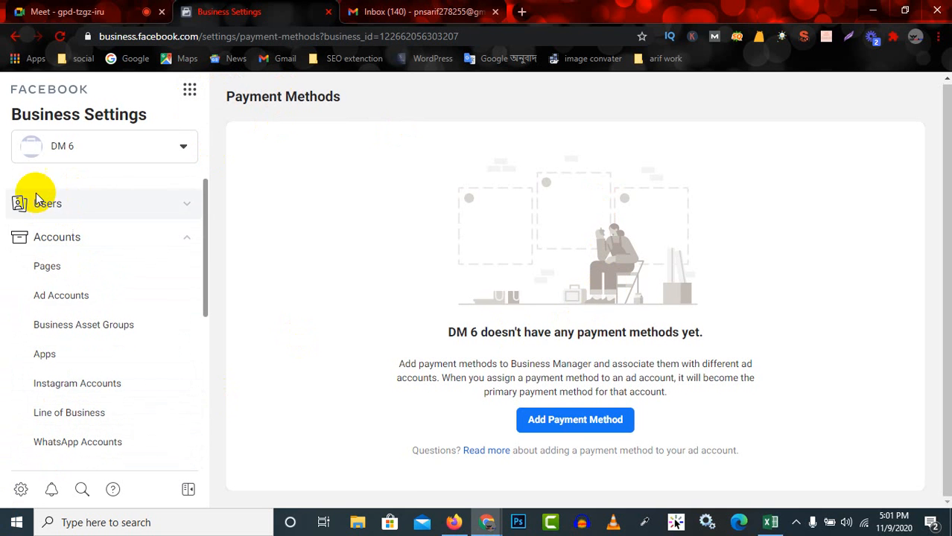
Look over the business tools for DM 6, from Shortcuts down to Sell Products and Services, and open Ads Manager.
{"action": "left_click", "coordinate": [190, 90]}
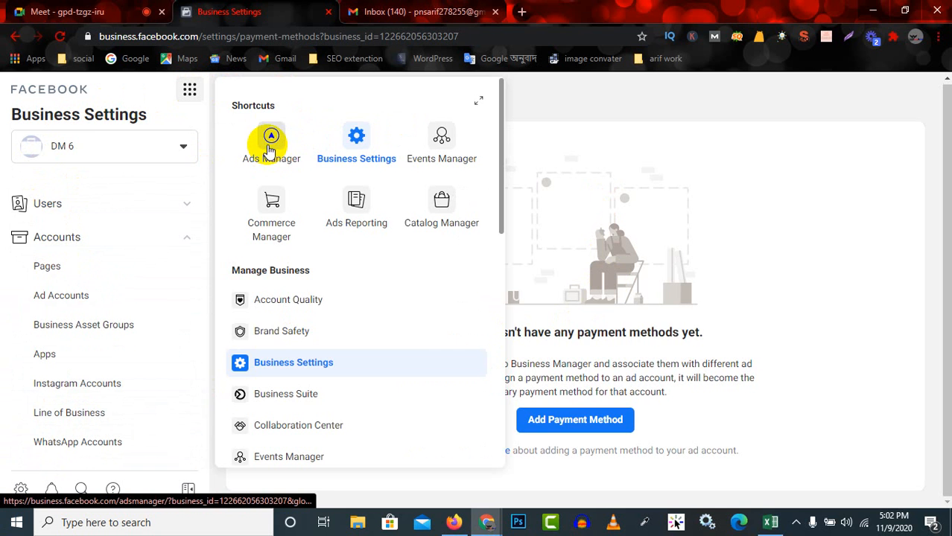
{"action": "left_click", "coordinate": [638, 128]}
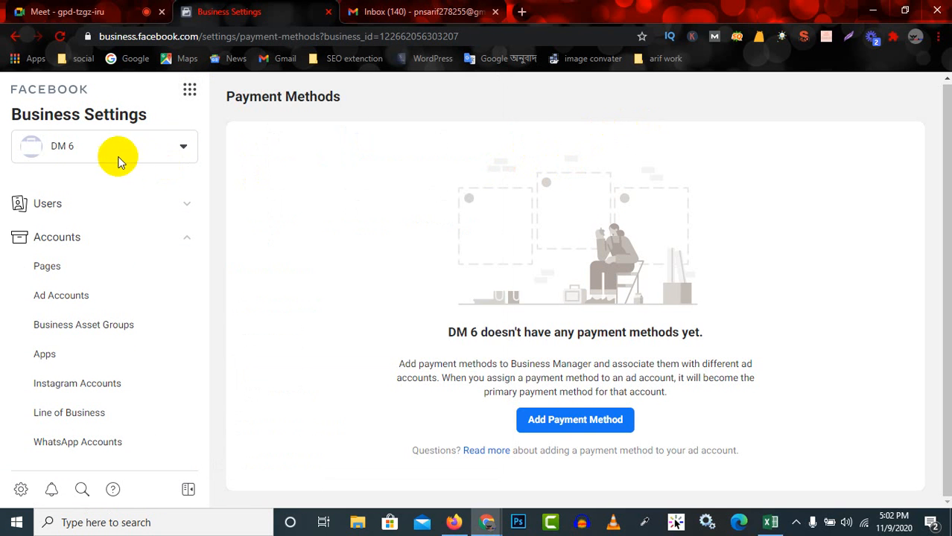
{"action": "left_click", "coordinate": [189, 90]}
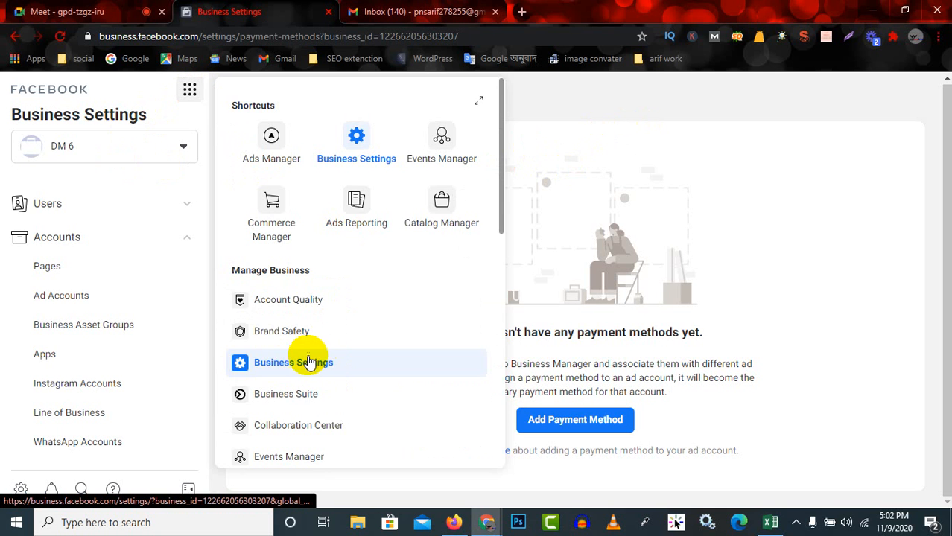
{"action": "scroll", "coordinate": [320, 365], "scroll_direction": "down", "scroll_amount": 4}
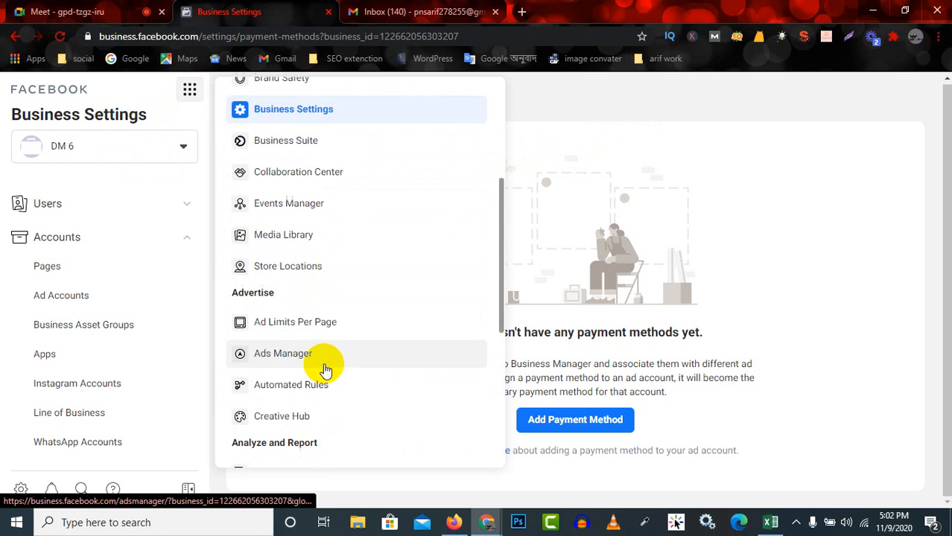
{"action": "scroll", "coordinate": [326, 371], "scroll_direction": "down", "scroll_amount": 5}
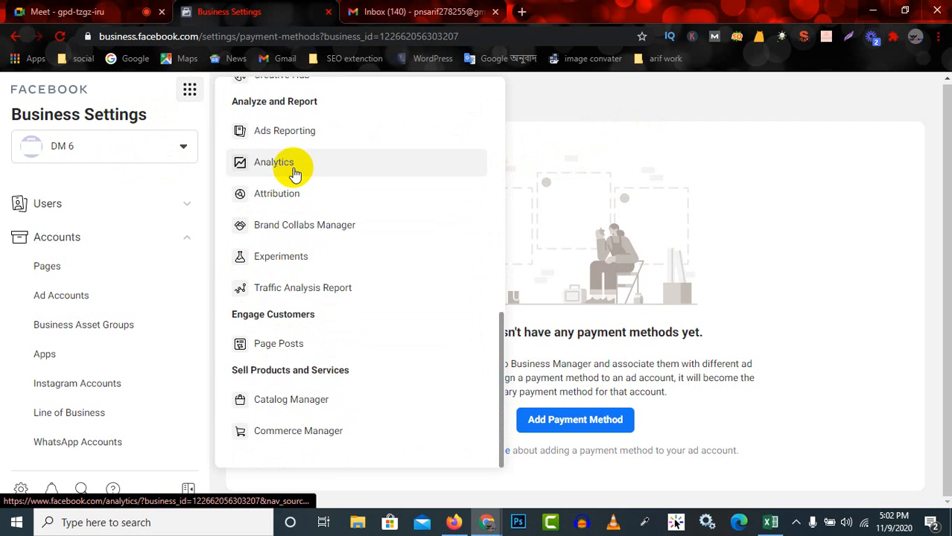
{"action": "scroll", "coordinate": [319, 281], "scroll_direction": "up", "scroll_amount": 8}
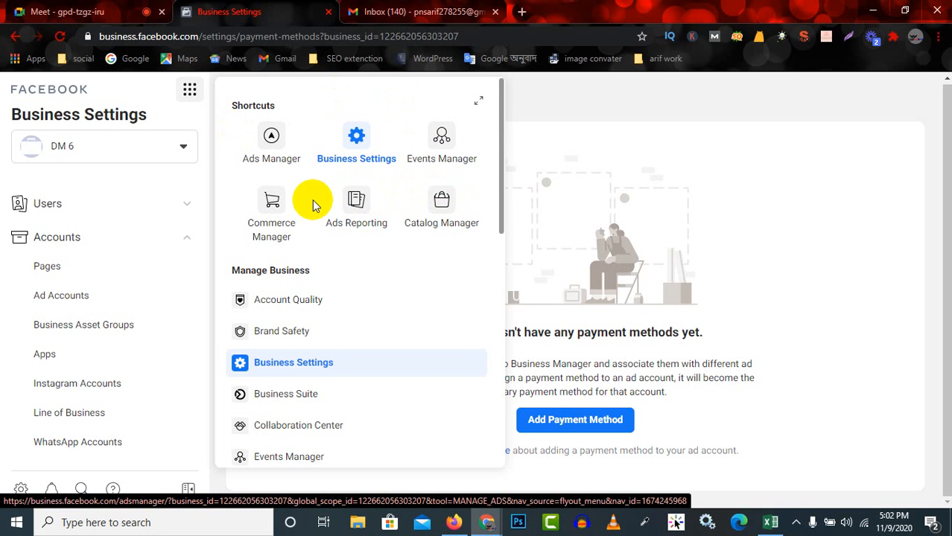
{"action": "scroll", "coordinate": [304, 237], "scroll_direction": "down", "scroll_amount": 8}
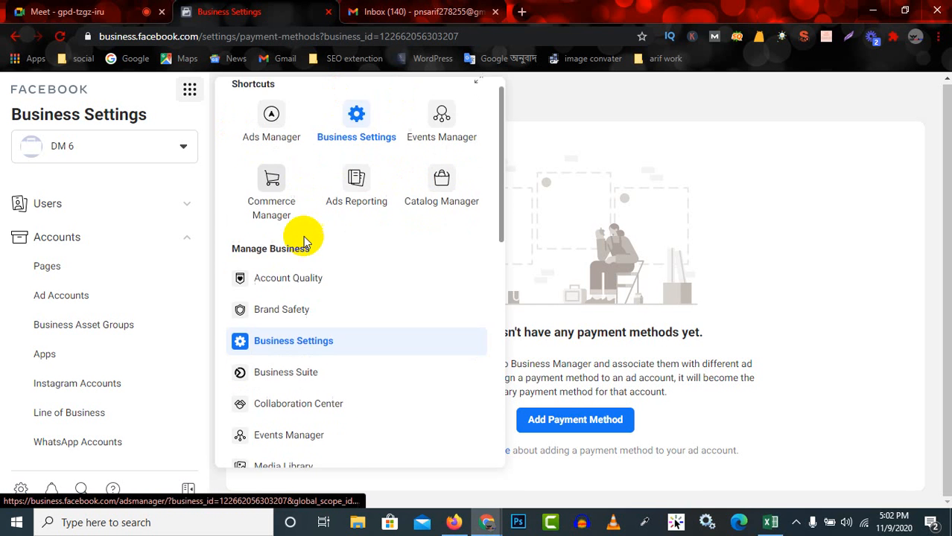
{"action": "scroll", "coordinate": [298, 432], "scroll_direction": "up", "scroll_amount": 8}
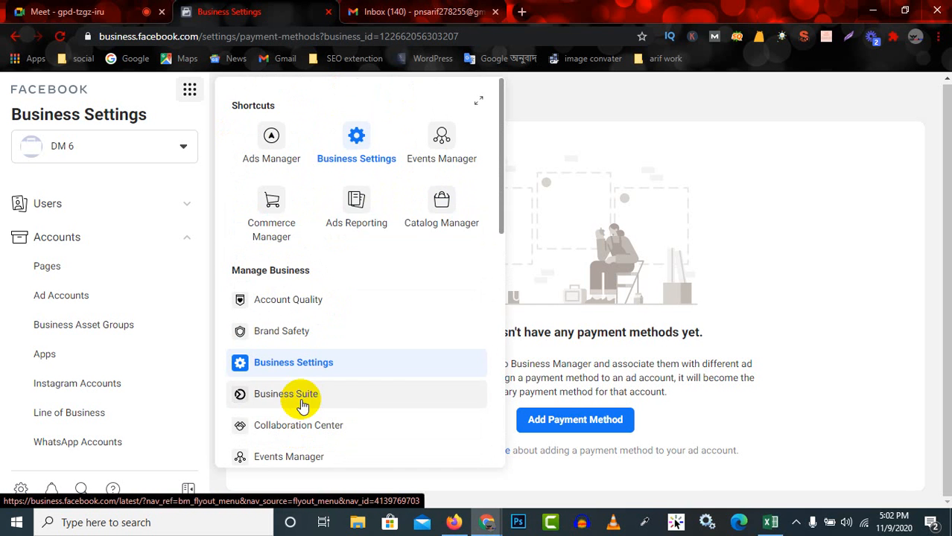
{"action": "left_click", "coordinate": [265, 143]}
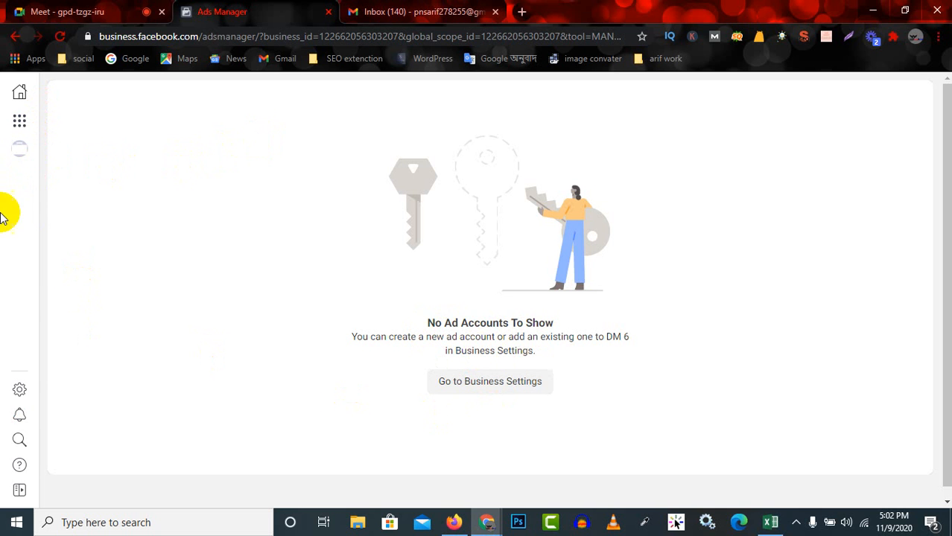
Go from Ads Manager to the DM 6 ad accounts in Business Settings and start creating a new ad account.
{"action": "mouse_move", "coordinate": [11, 117]}
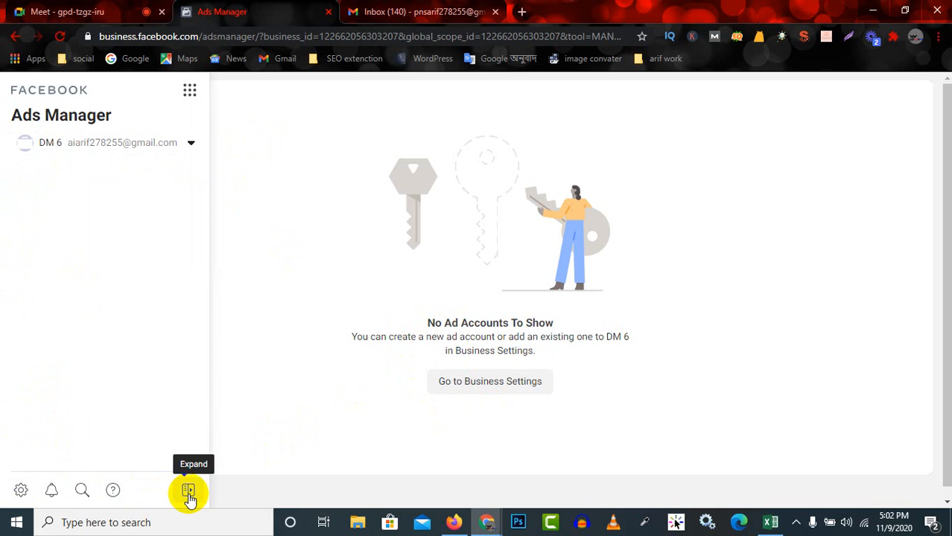
{"action": "left_click_drag", "start_coordinate": [428, 317], "coordinate": [435, 322]}
{"action": "left_click", "coordinate": [491, 382]}
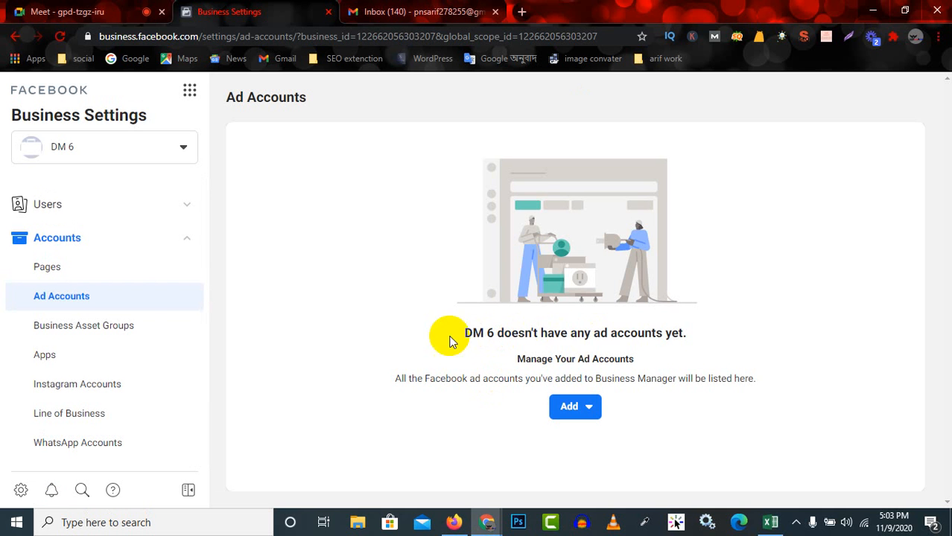
{"action": "left_click", "coordinate": [572, 407]}
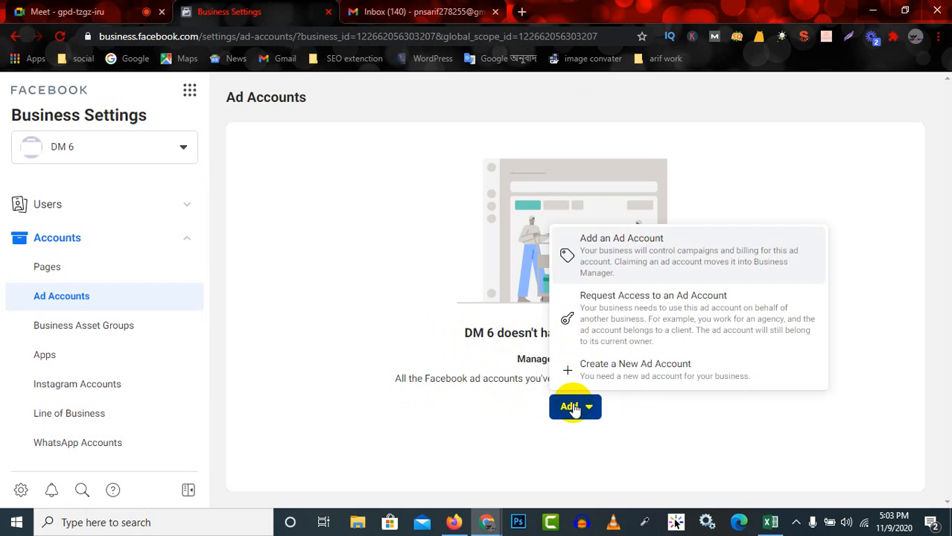
{"action": "left_click", "coordinate": [643, 369]}
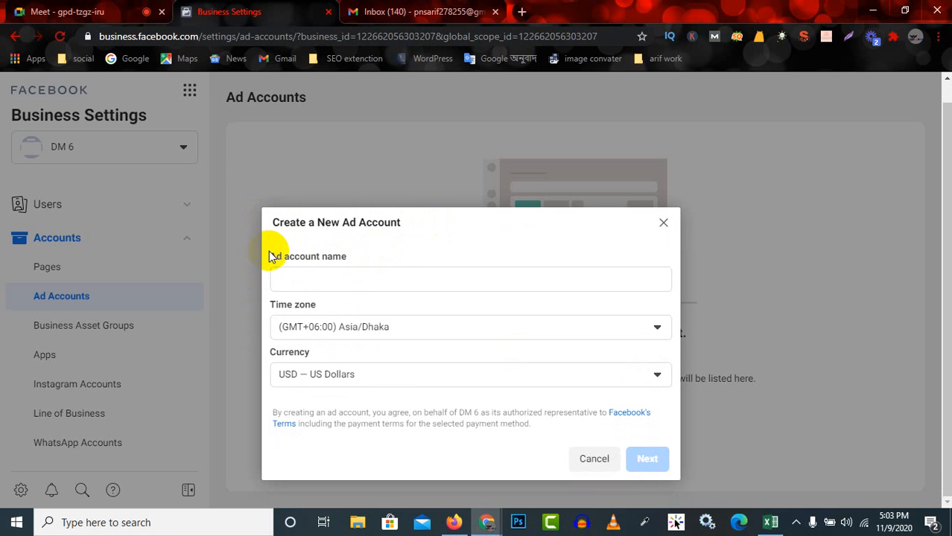
Enter the owner's first name as the ad account name, keep the Asia/Dhaka time zone and US Dollars, and continue.
{"action": "left_click_drag", "start_coordinate": [272, 256], "coordinate": [389, 251]}
{"action": "left_click", "coordinate": [327, 282]}
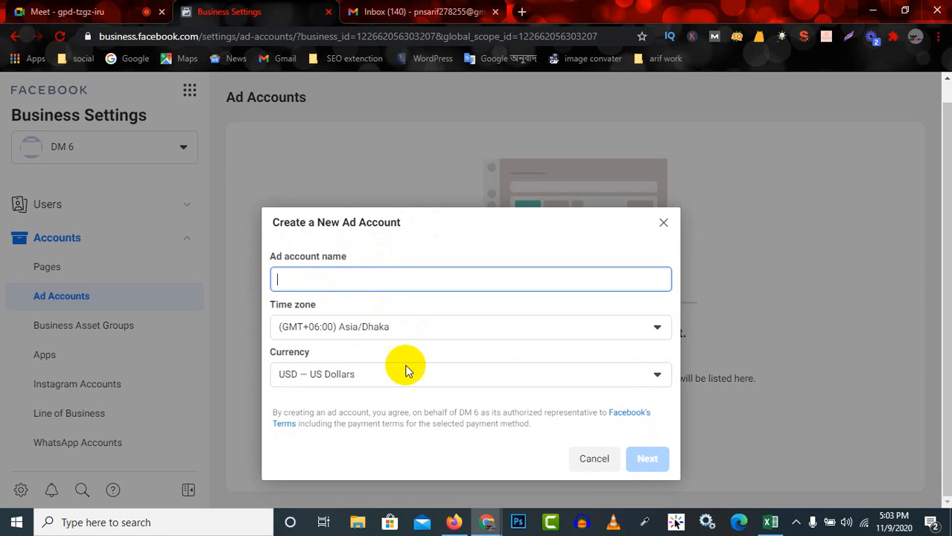
{"action": "left_click", "coordinate": [374, 283]}
{"action": "type", "text": "arif"}
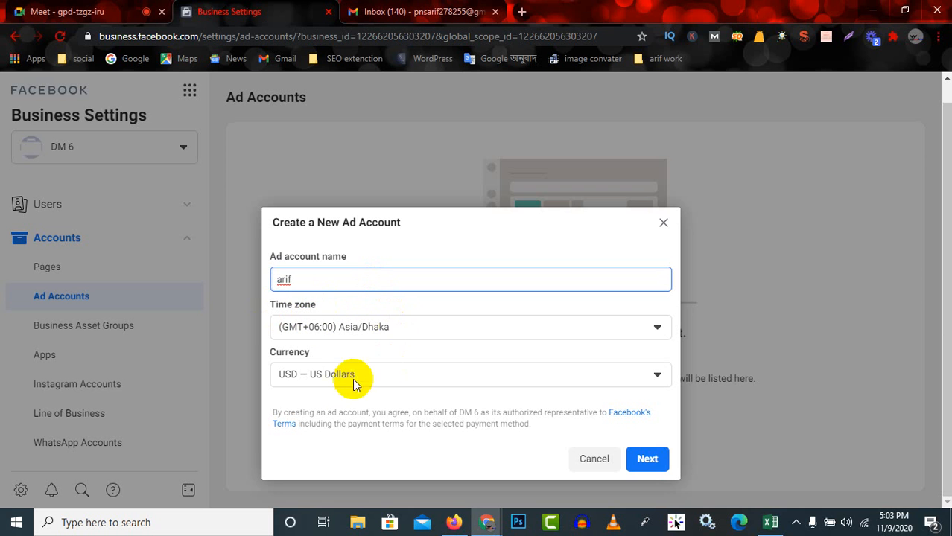
{"action": "left_click", "coordinate": [649, 462]}
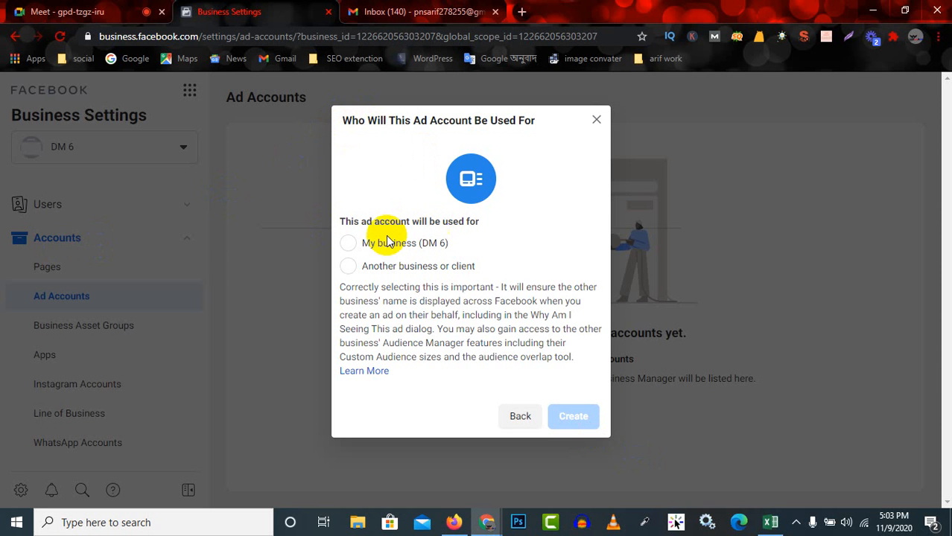
Point out the question of who the ad account is for and the My business (DM 6) option by highlighting their text.
{"action": "left_click_drag", "start_coordinate": [342, 223], "coordinate": [362, 248]}
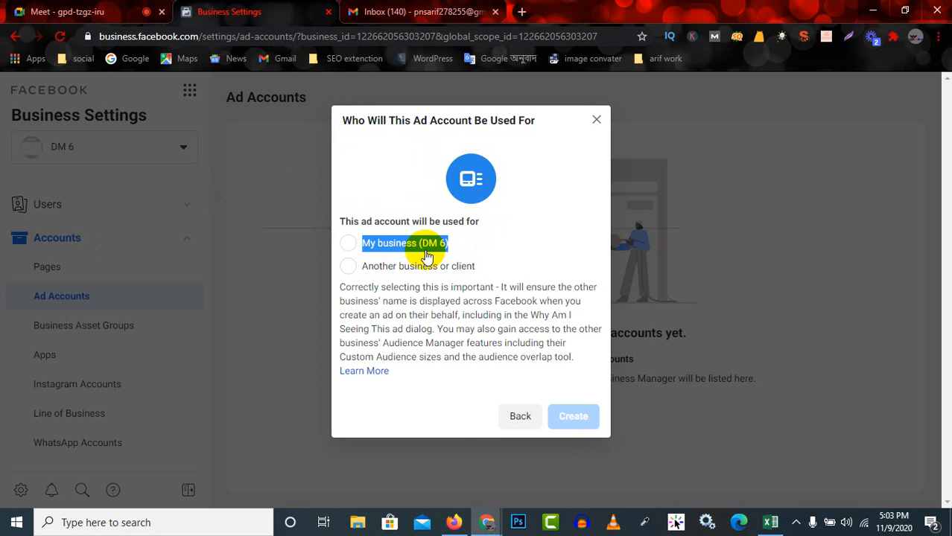
{"action": "left_click", "coordinate": [795, 522]}
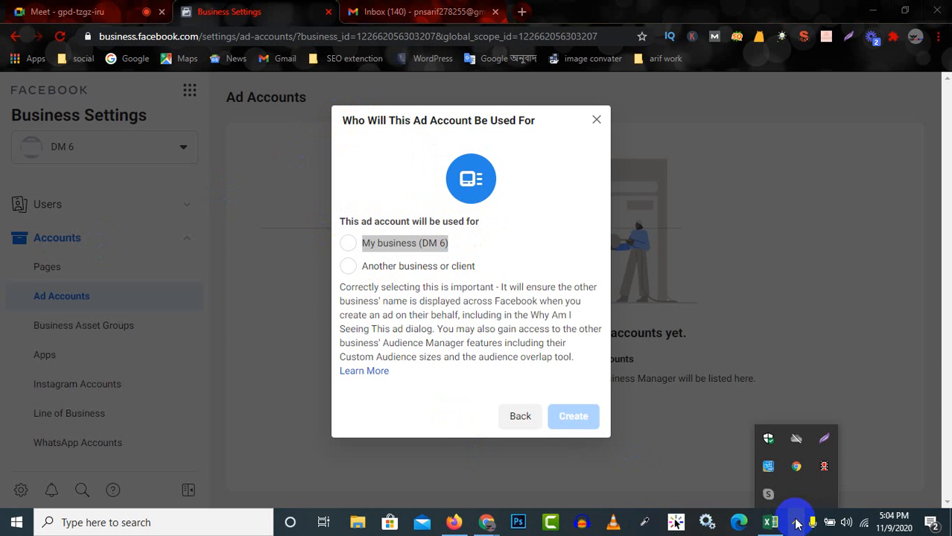
{"action": "left_click", "coordinate": [826, 466]}
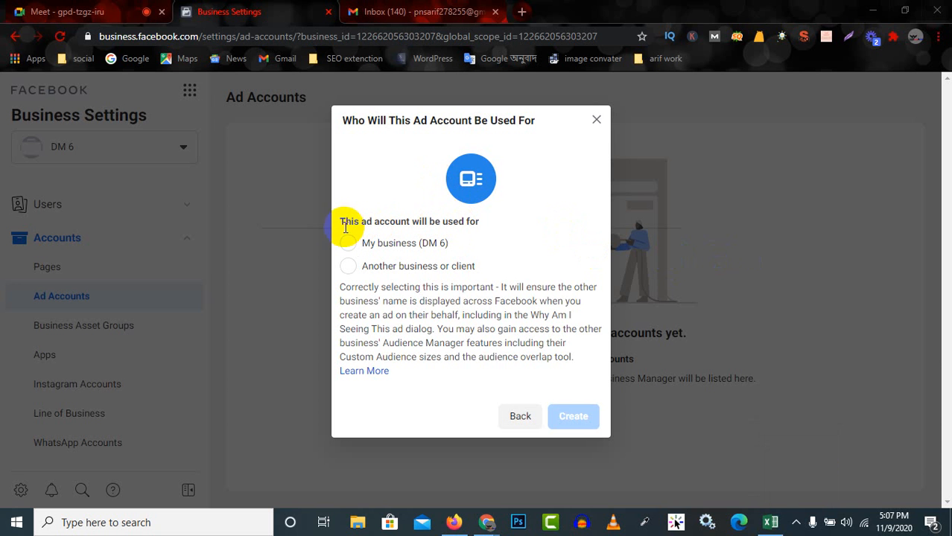
{"action": "left_click_drag", "start_coordinate": [342, 228], "coordinate": [372, 221]}
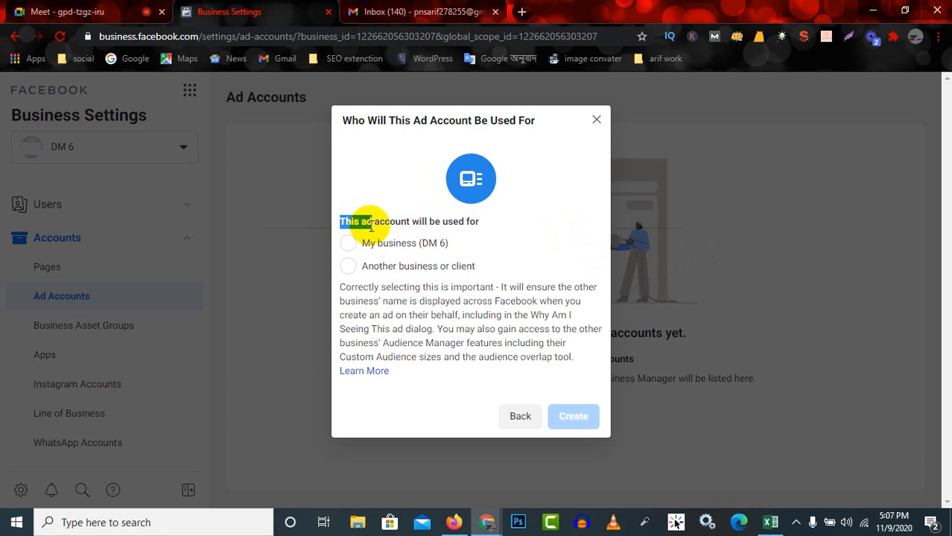
Check the Google Meet call and read its chat messages, and return to the ad account usage question in Business Settings.
{"action": "left_click", "coordinate": [59, 6]}
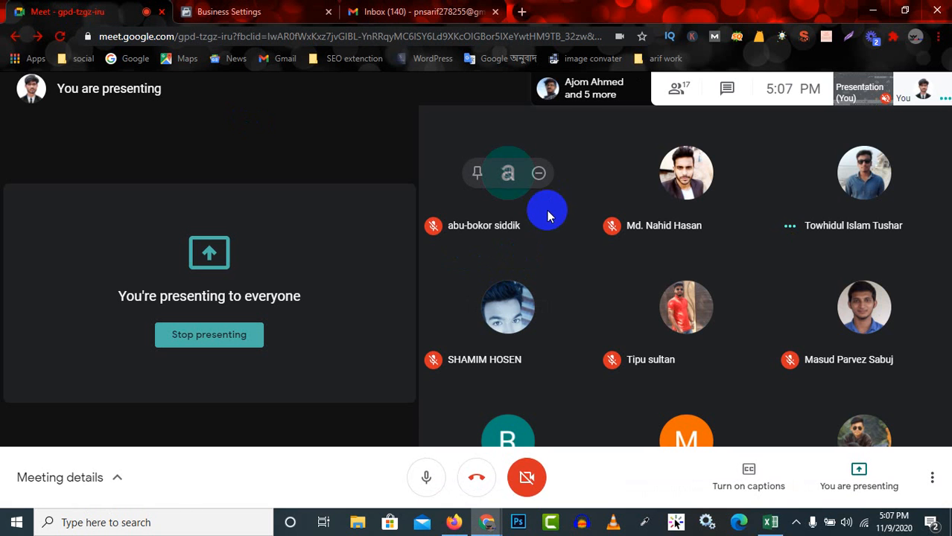
{"action": "left_click", "coordinate": [216, 14]}
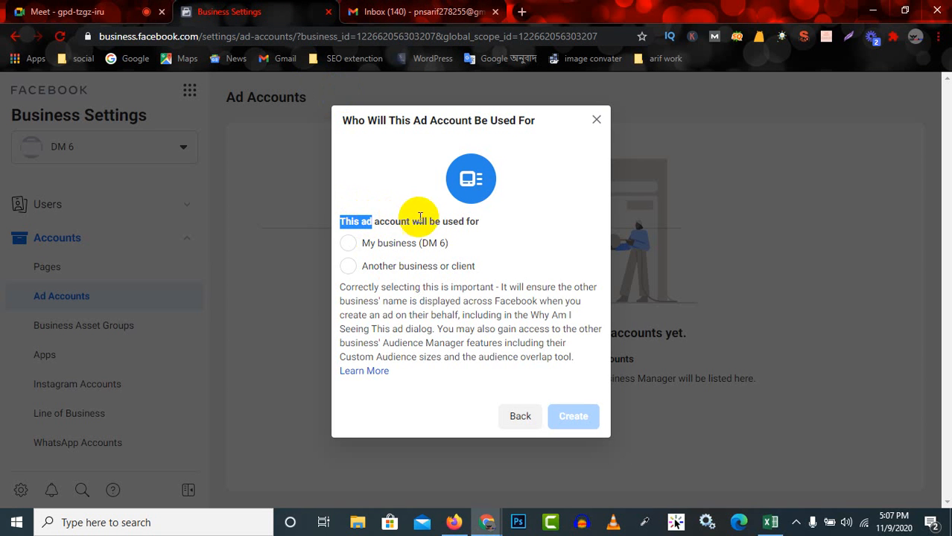
{"action": "left_click_drag", "start_coordinate": [429, 222], "coordinate": [478, 223]}
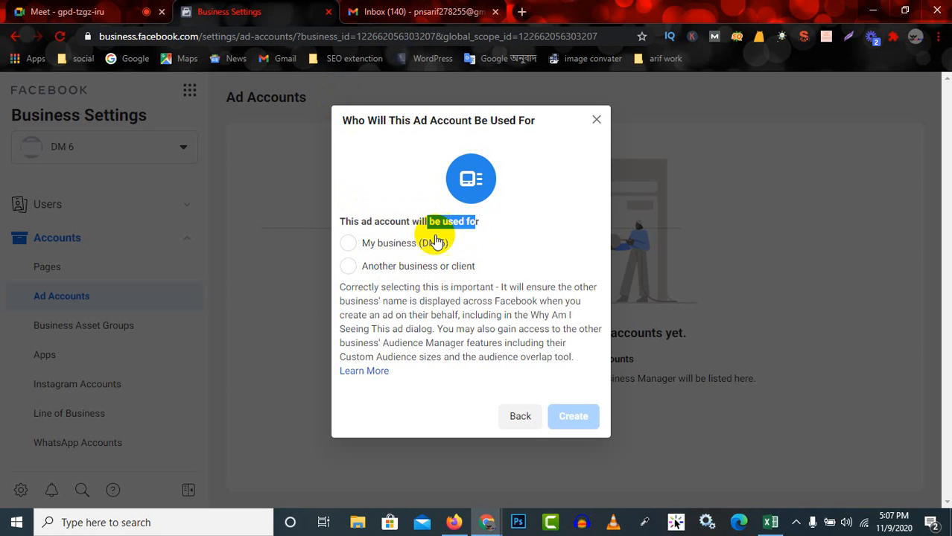
{"action": "left_click", "coordinate": [48, 11]}
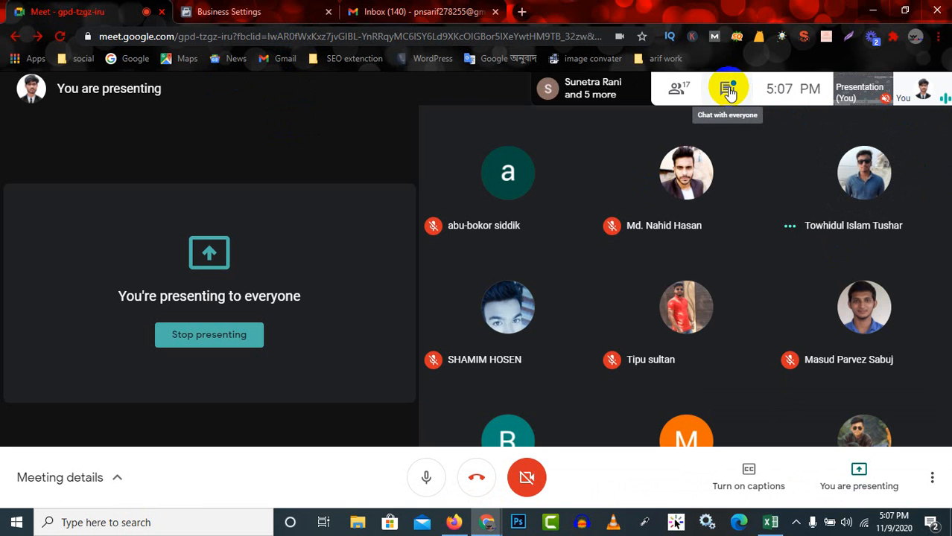
{"action": "left_click", "coordinate": [729, 90]}
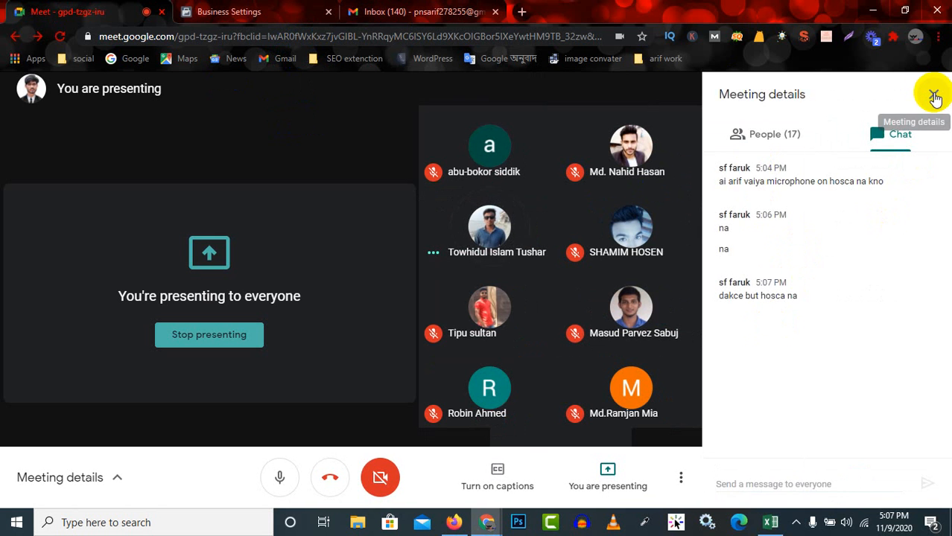
{"action": "left_click", "coordinate": [934, 97]}
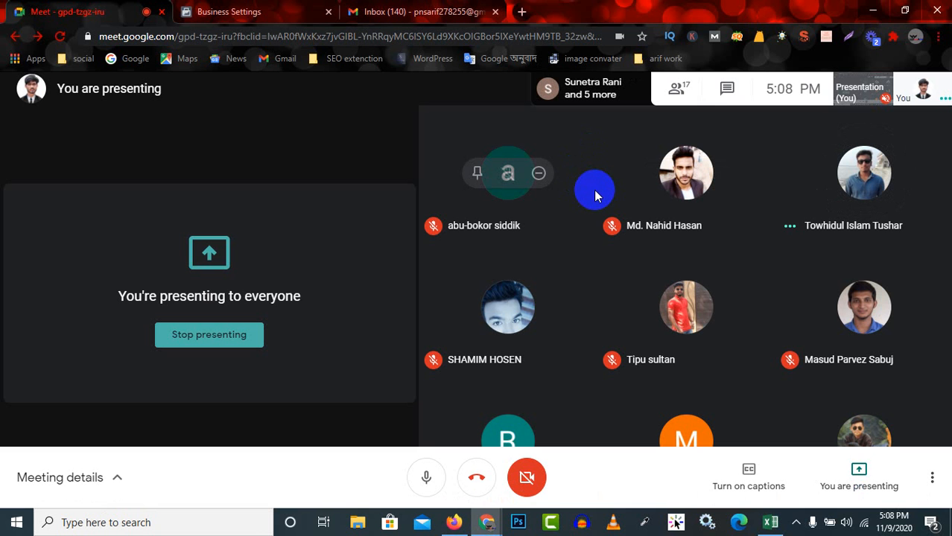
{"action": "left_click", "coordinate": [430, 13]}
{"action": "left_click", "coordinate": [280, 15]}
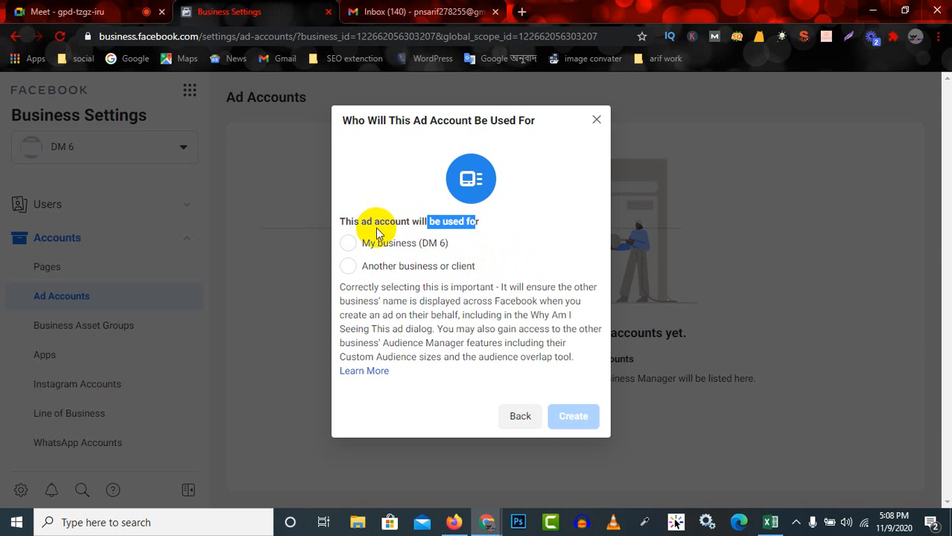
Highlight the two usage options for the ad account, My business (DM 6) and Another business or client.
{"action": "left_click_drag", "start_coordinate": [424, 222], "coordinate": [499, 229]}
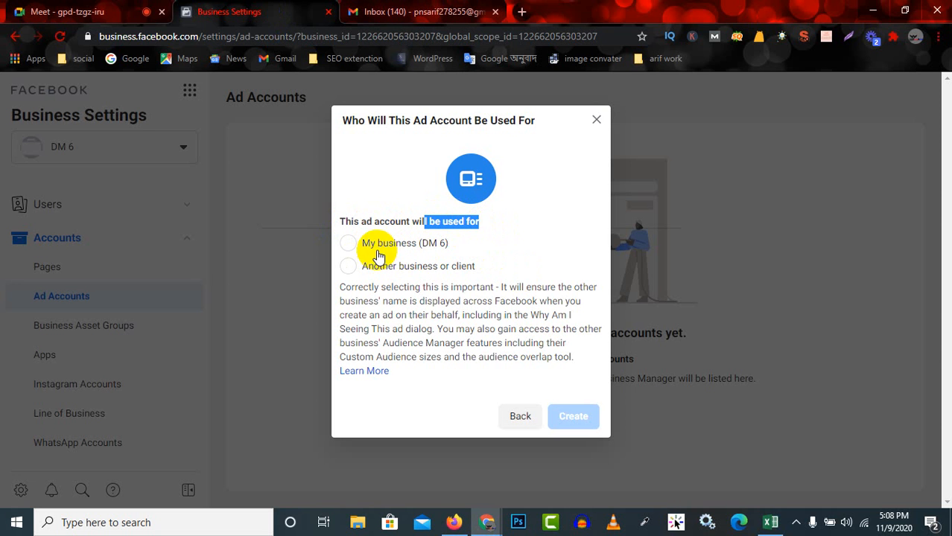
{"action": "left_click_drag", "start_coordinate": [416, 243], "coordinate": [457, 245]}
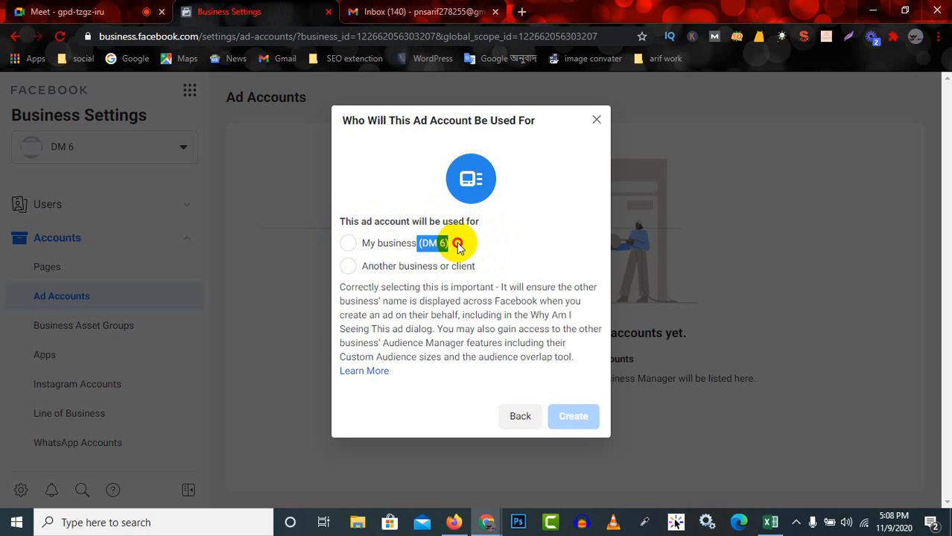
{"action": "left_click_drag", "start_coordinate": [382, 266], "coordinate": [486, 273]}
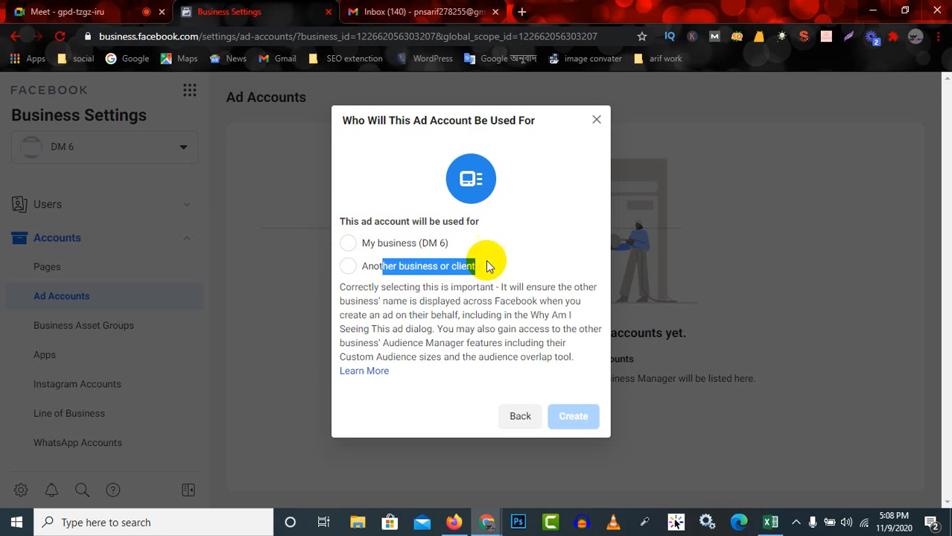
Switch to Google Meet, mute the participant whose microphone is on, and return to Business Settings.
{"action": "left_click", "coordinate": [66, 11]}
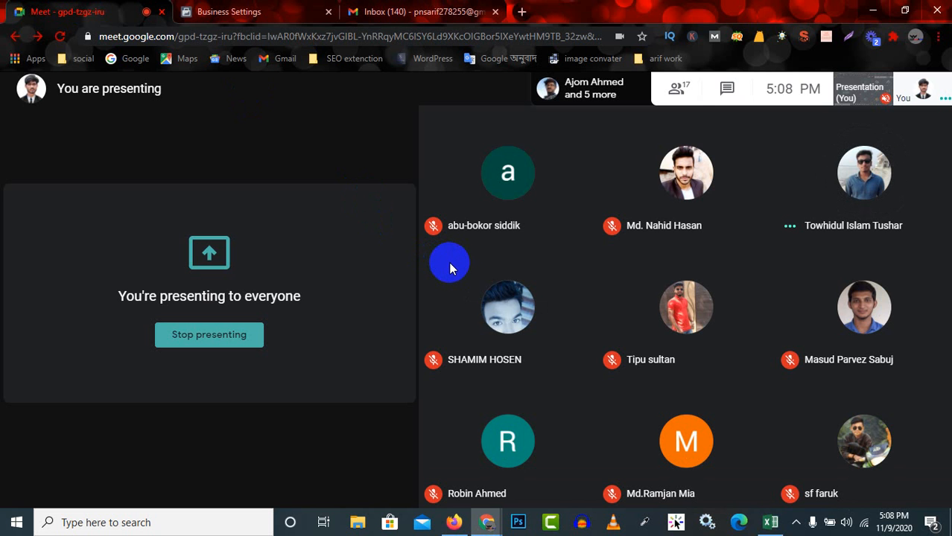
{"action": "mouse_move", "coordinate": [873, 182]}
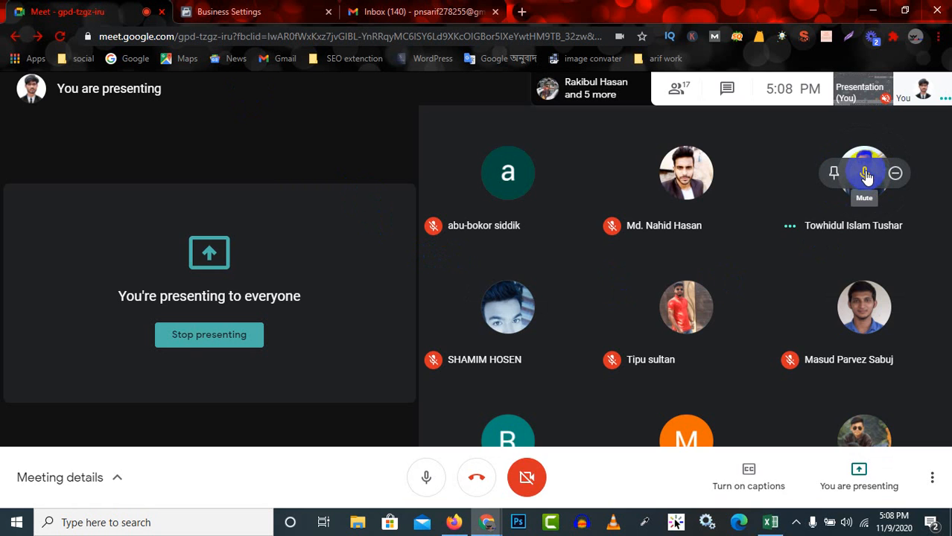
{"action": "left_click", "coordinate": [865, 174]}
{"action": "left_click", "coordinate": [556, 322]}
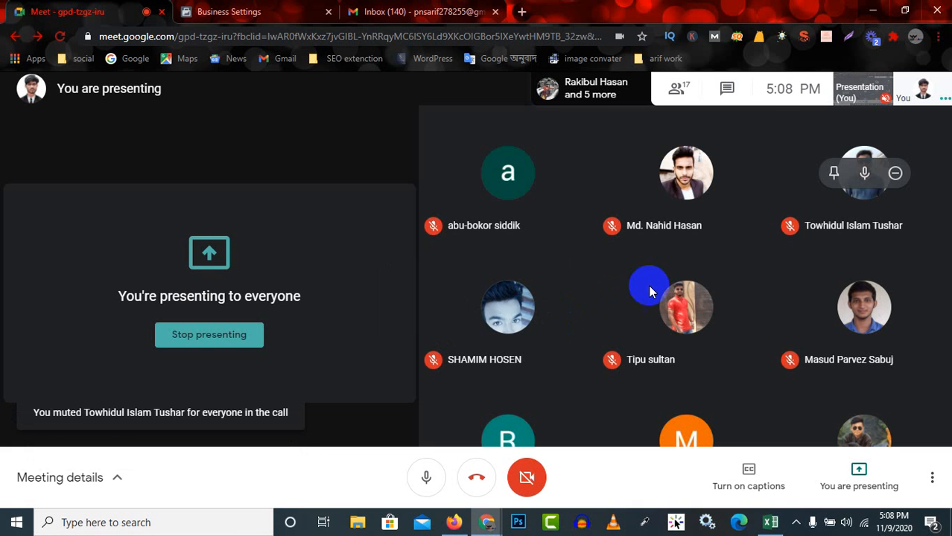
{"action": "left_click", "coordinate": [246, 8]}
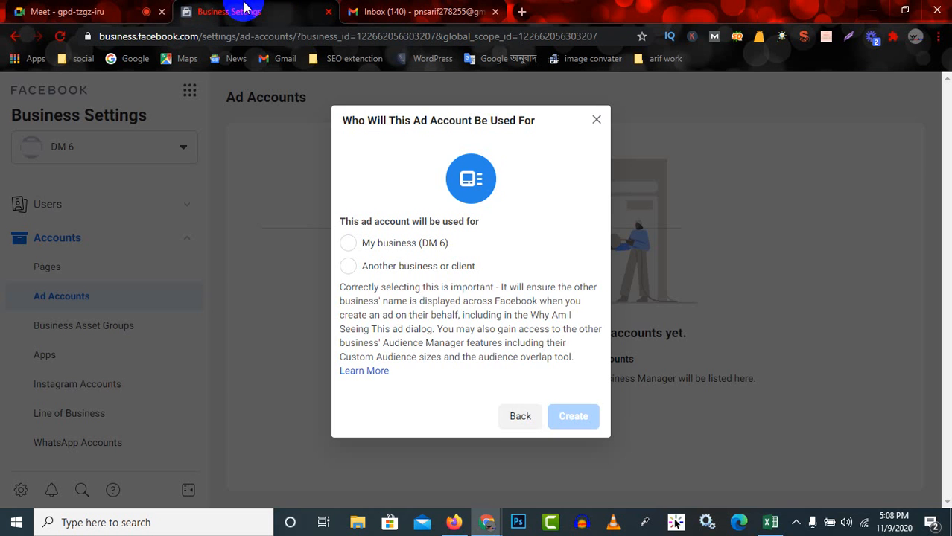
Assign the ad account to My business (DM 6) and create it.
{"action": "left_click_drag", "start_coordinate": [353, 222], "coordinate": [481, 224]}
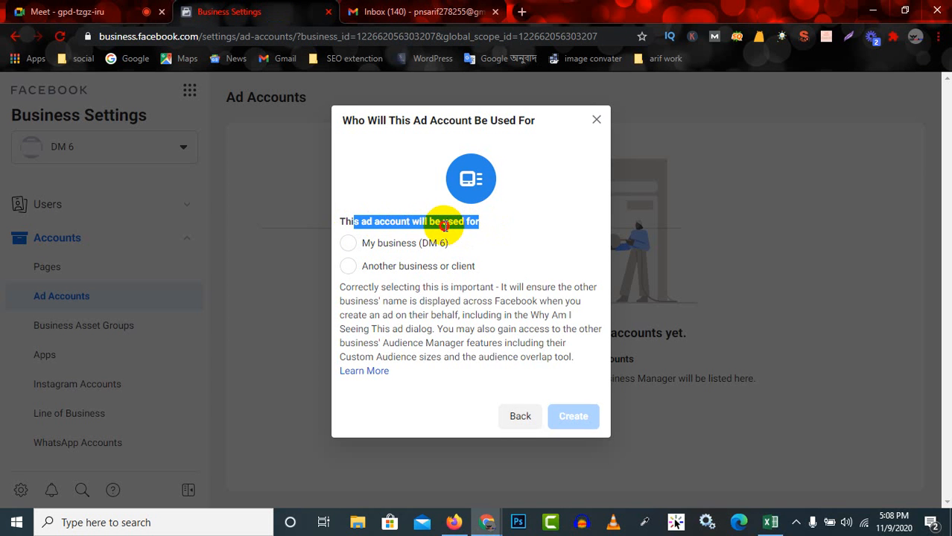
{"action": "left_click", "coordinate": [444, 226]}
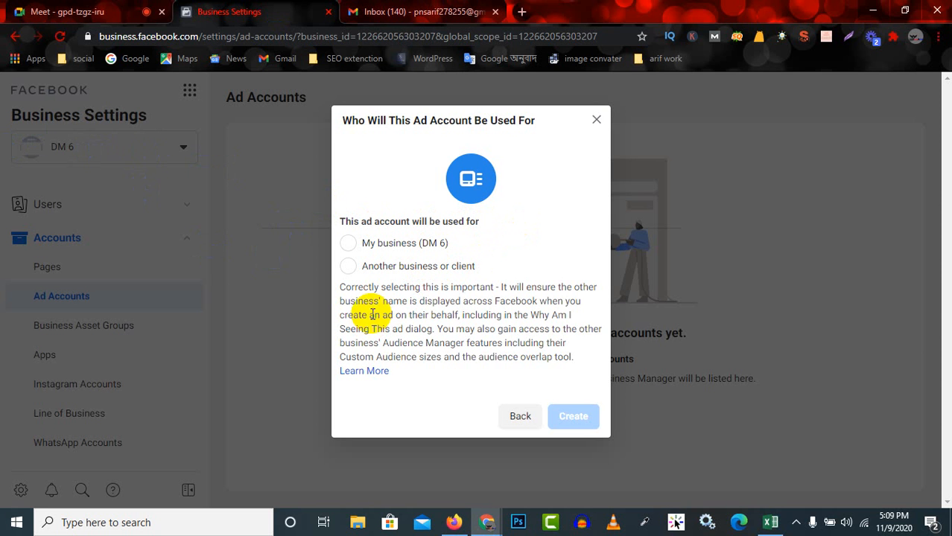
{"action": "left_click", "coordinate": [348, 244]}
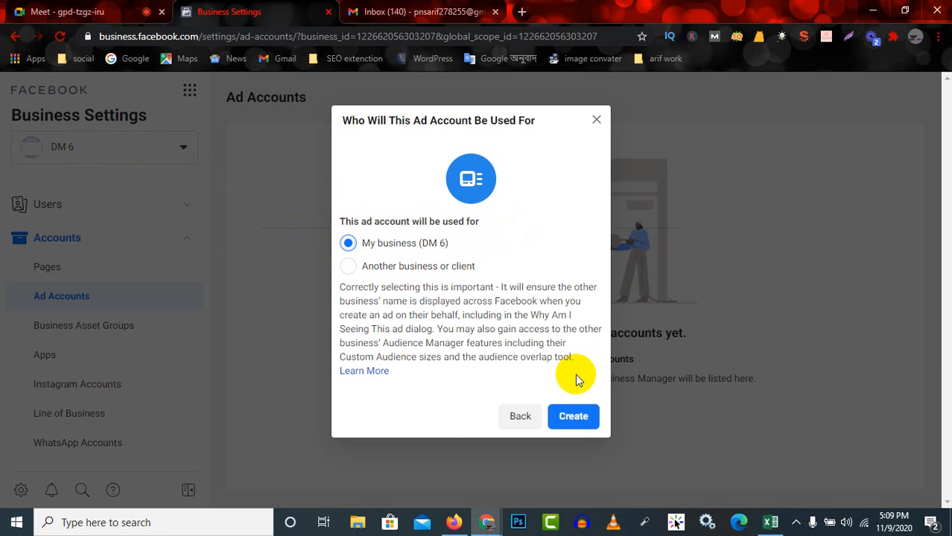
{"action": "left_click", "coordinate": [568, 421]}
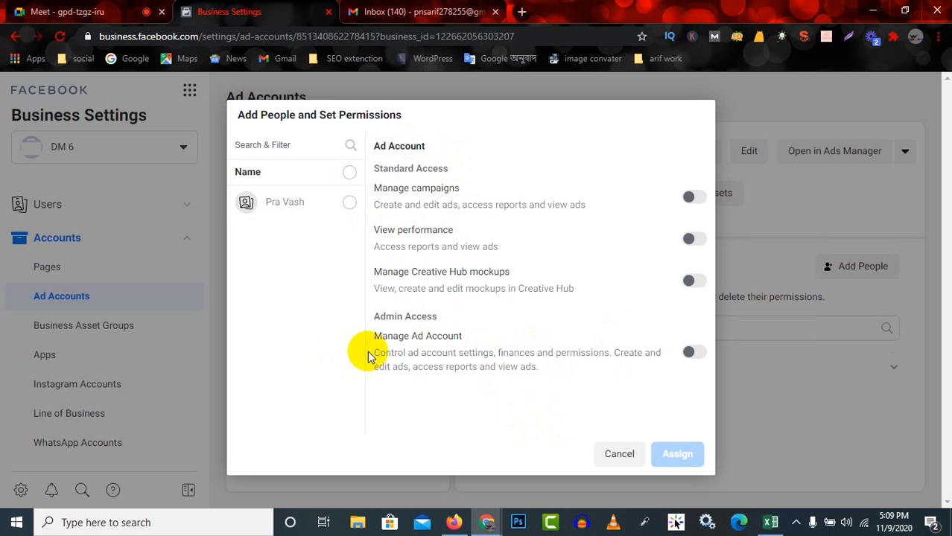
Highlight the Manage Ad Account permission and select the listed person for access to the new ad account.
{"action": "left_click_drag", "start_coordinate": [374, 338], "coordinate": [480, 337]}
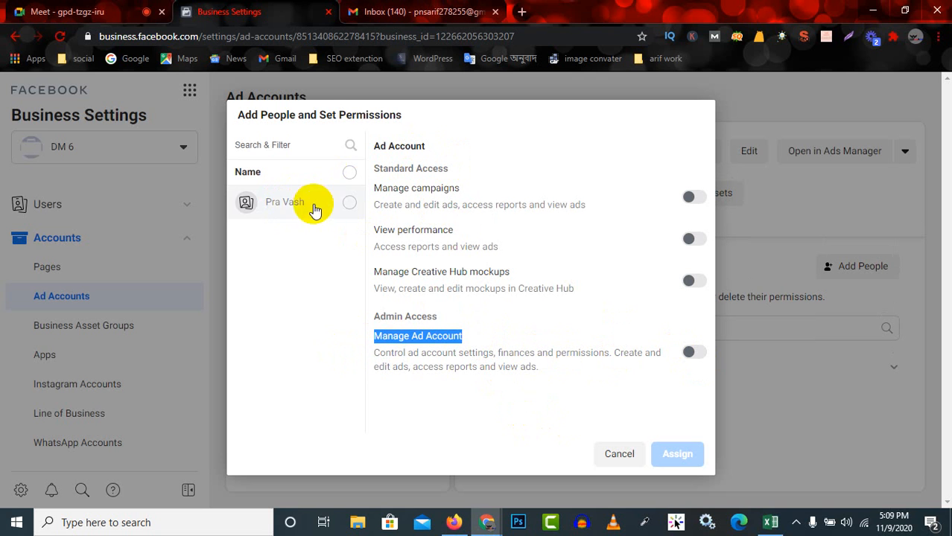
{"action": "left_click", "coordinate": [350, 146]}
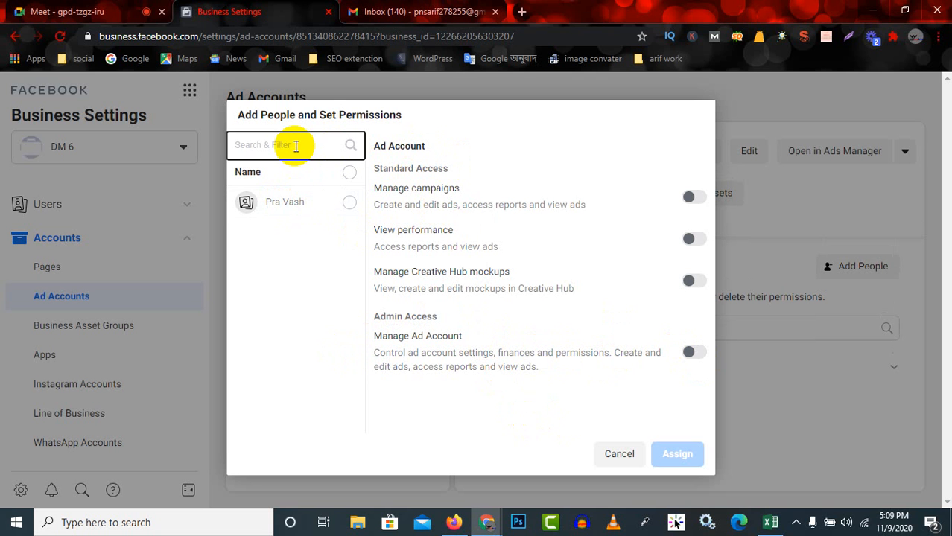
{"action": "left_click", "coordinate": [348, 205]}
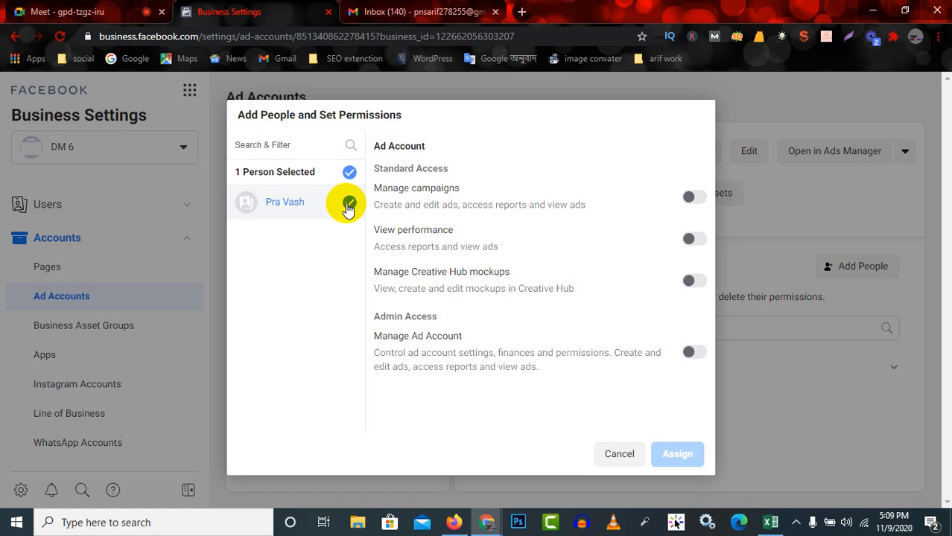
Search the people list for another person by name.
{"action": "left_click", "coordinate": [354, 146]}
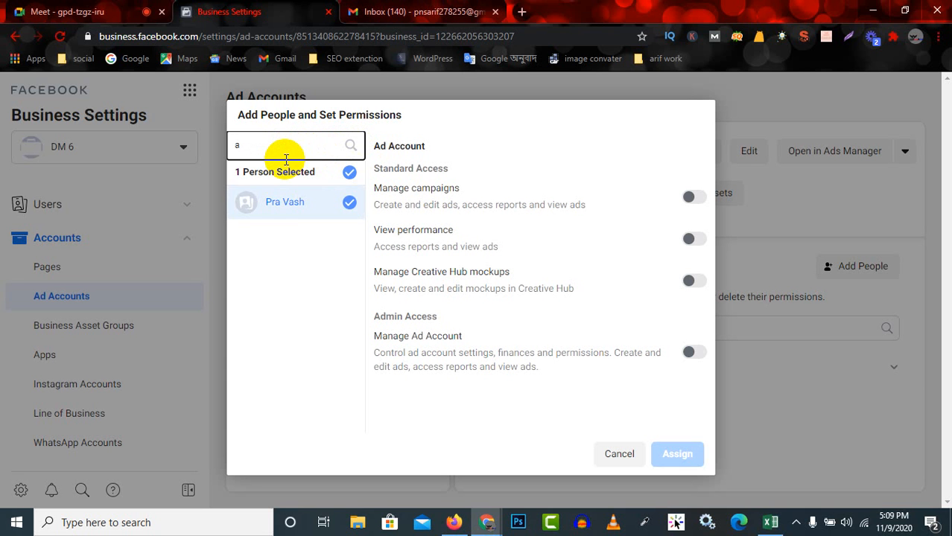
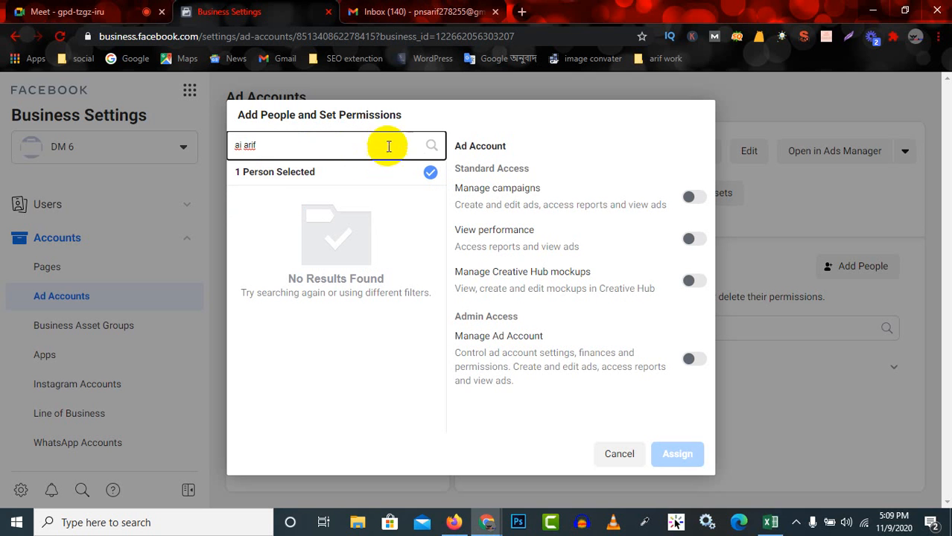
Clear the people search and deselect the listed person.
{"action": "left_click_drag", "start_coordinate": [350, 147], "coordinate": [237, 145]}
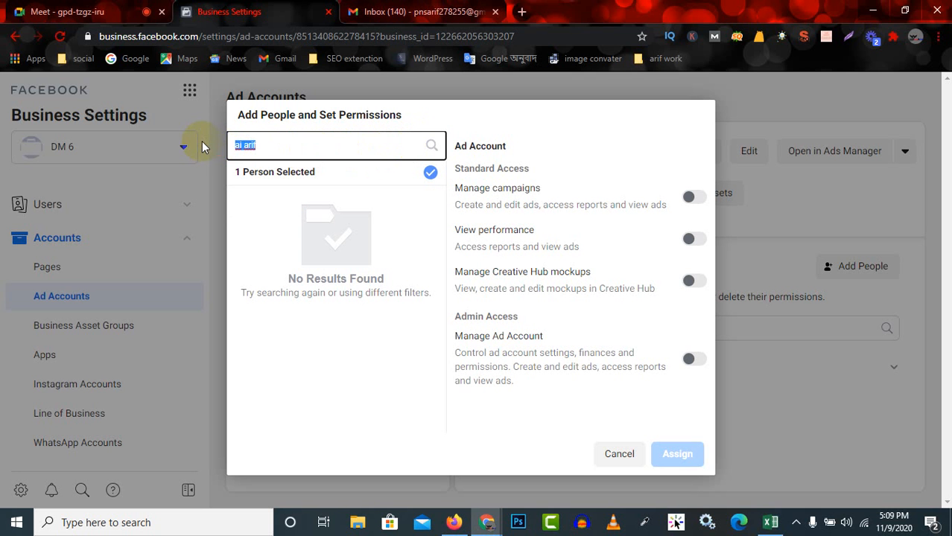
{"action": "key", "text": "BackSpace"}
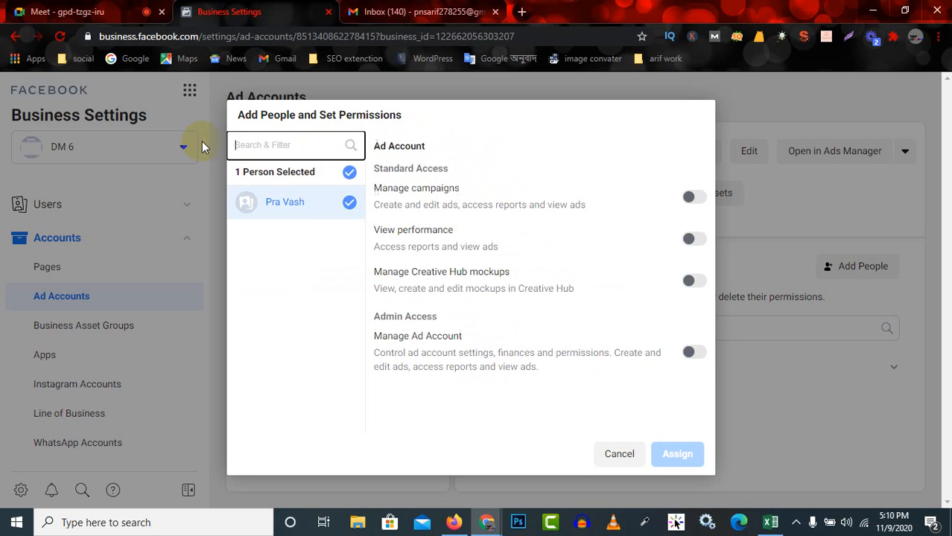
{"action": "left_click", "coordinate": [350, 204]}
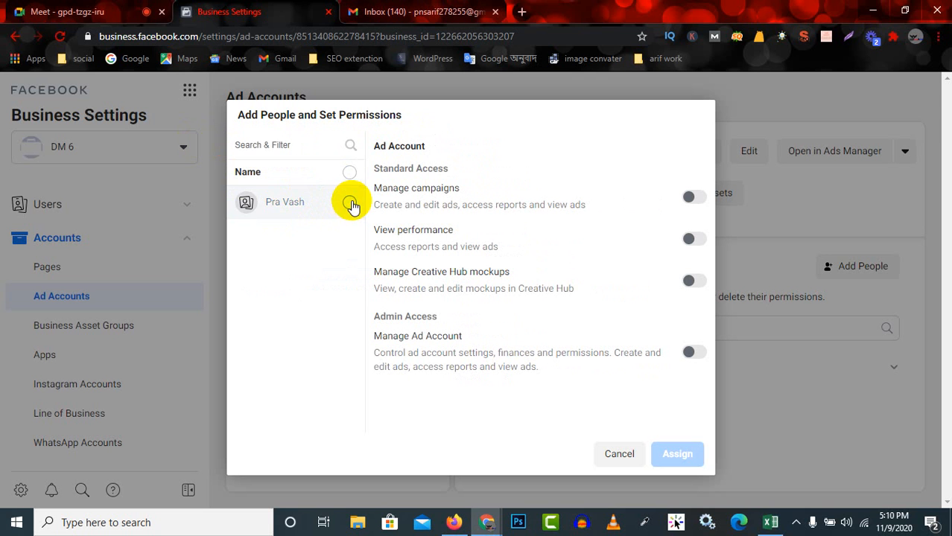
Try searching the people list for the other person by name again, and clear the search.
{"action": "left_click", "coordinate": [327, 144]}
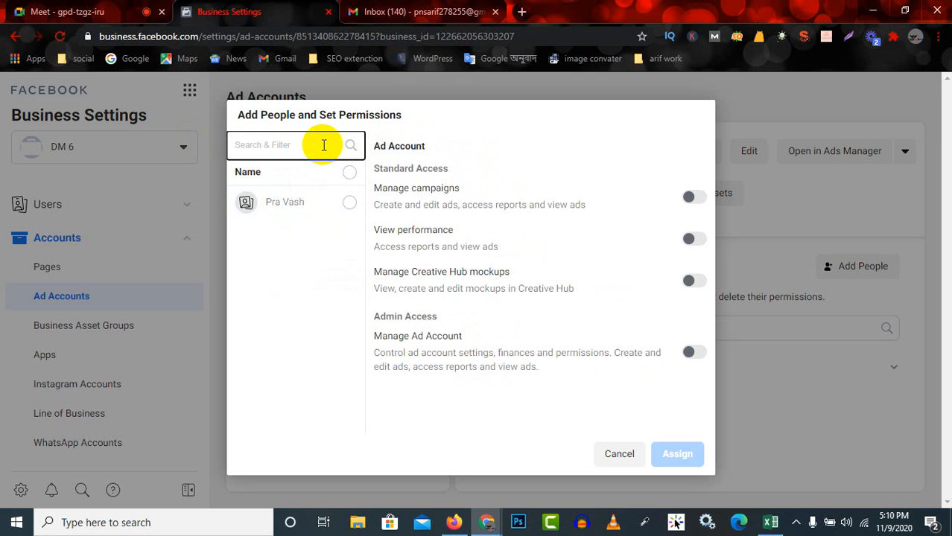
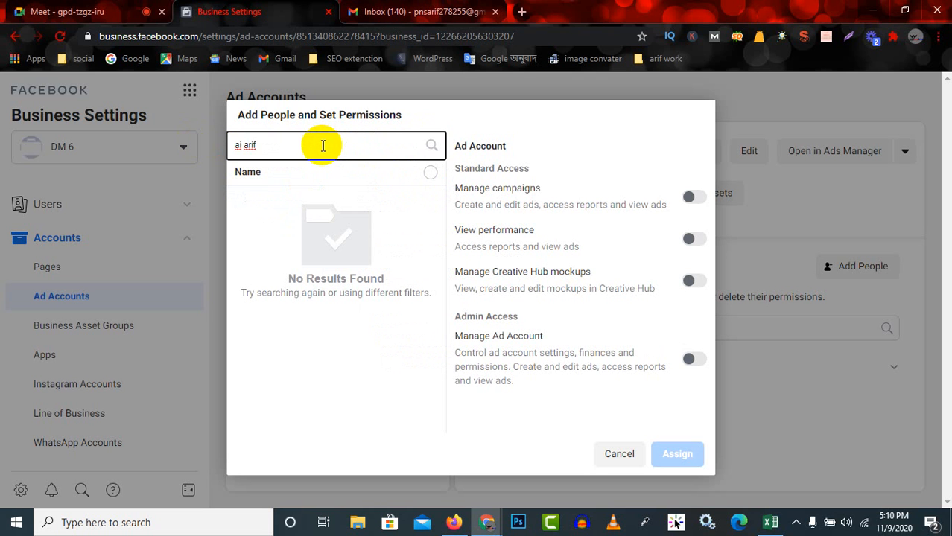
{"action": "left_click", "coordinate": [394, 221]}
{"action": "left_click", "coordinate": [362, 144]}
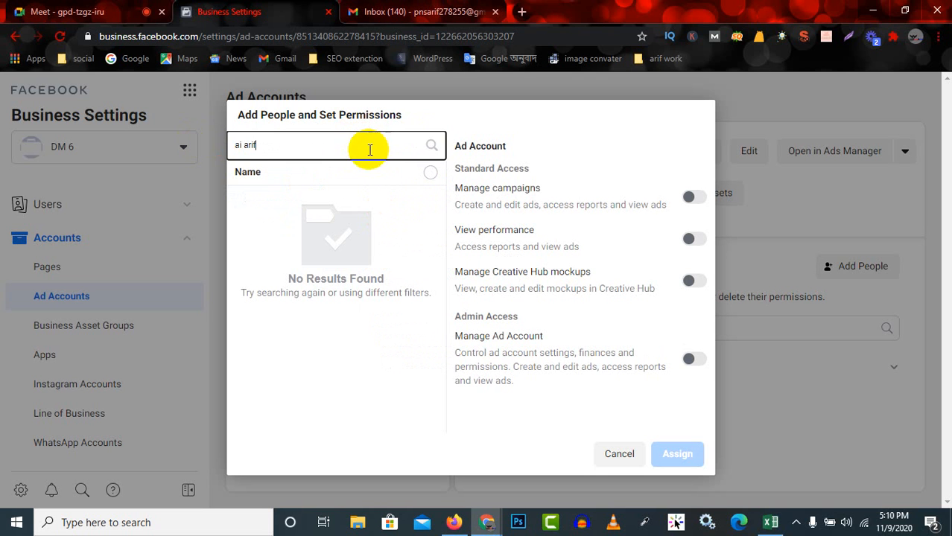
{"action": "left_click", "coordinate": [373, 219]}
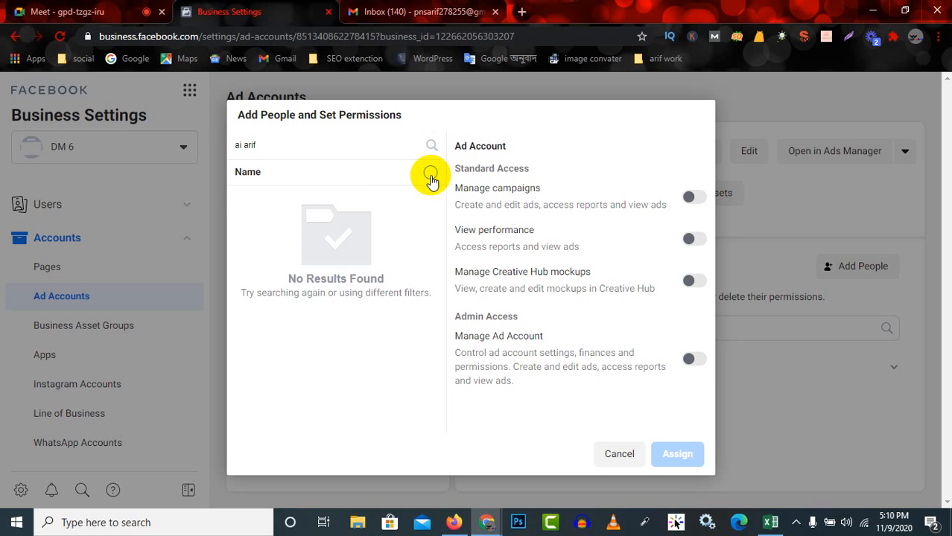
{"action": "triple_click", "coordinate": [397, 144]}
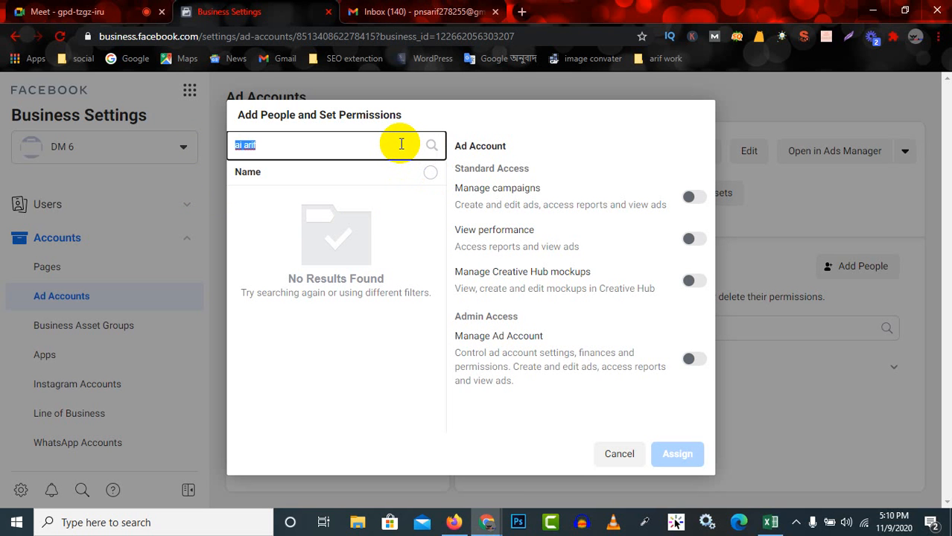
{"action": "type", "text": "==="}
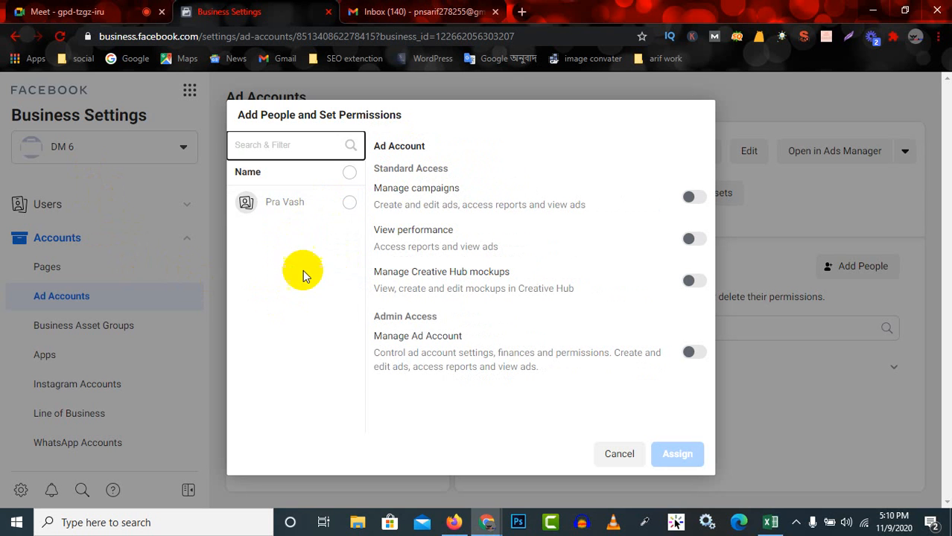
Select the listed person, turn on the Manage Ad Account admin access, and assign it for the ad account.
{"action": "left_click", "coordinate": [348, 203]}
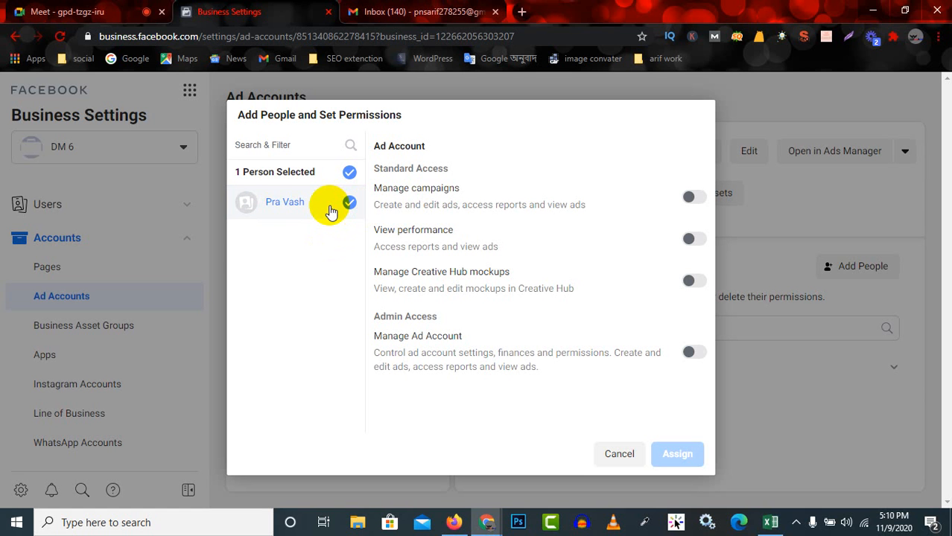
{"action": "left_click", "coordinate": [332, 212]}
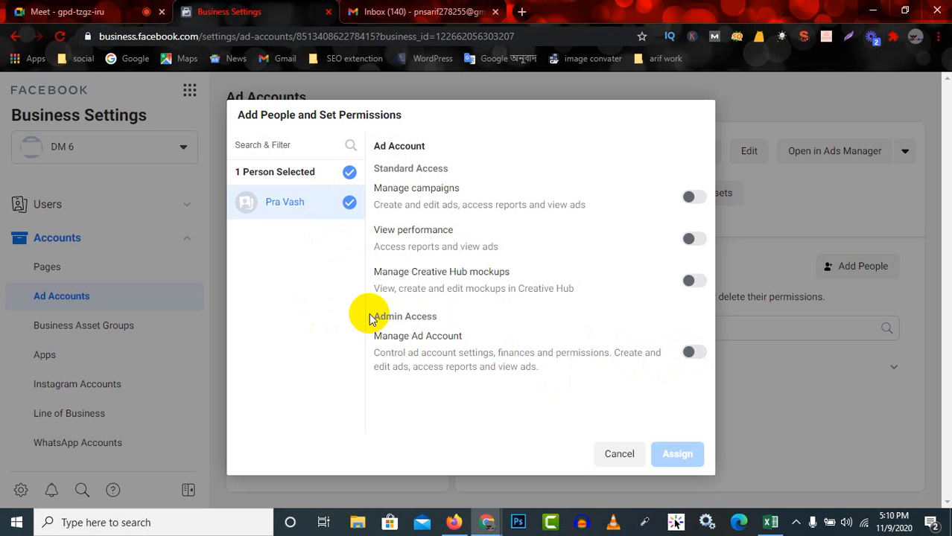
{"action": "left_click_drag", "start_coordinate": [371, 319], "coordinate": [543, 370]}
{"action": "left_click", "coordinate": [404, 302]}
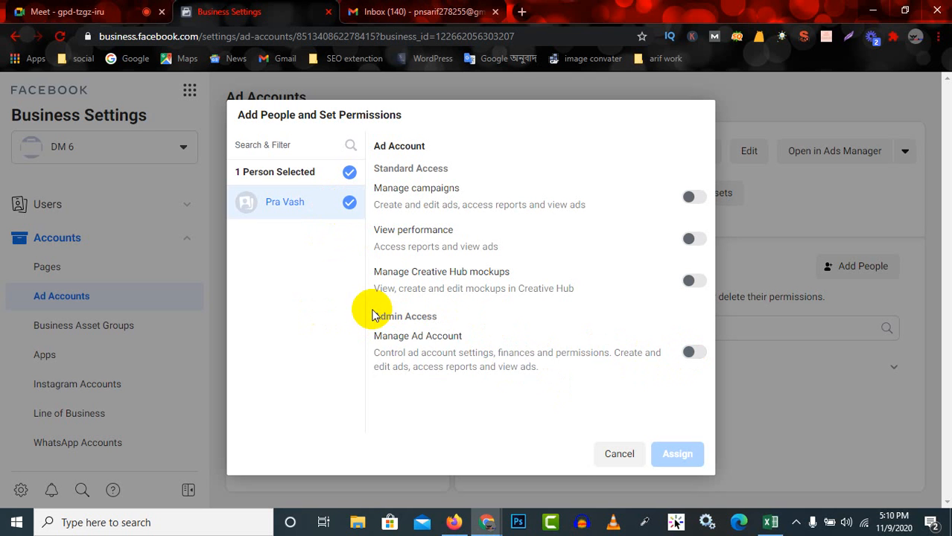
{"action": "left_click_drag", "start_coordinate": [376, 314], "coordinate": [595, 370]}
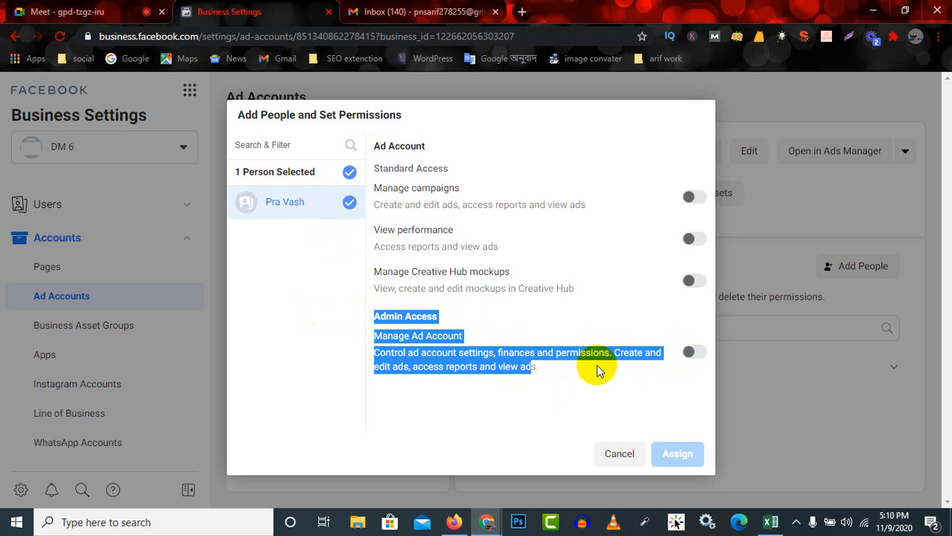
{"action": "left_click", "coordinate": [689, 353]}
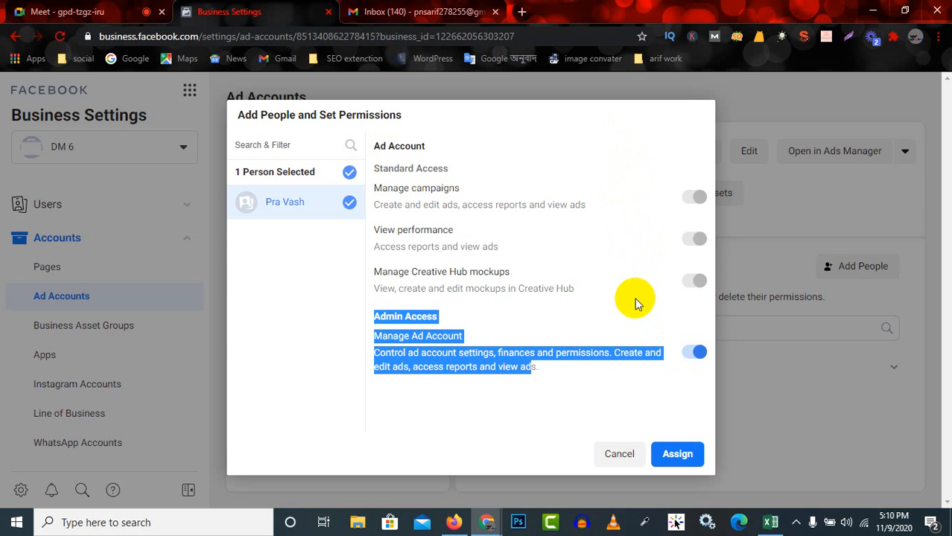
{"action": "left_click", "coordinate": [445, 423]}
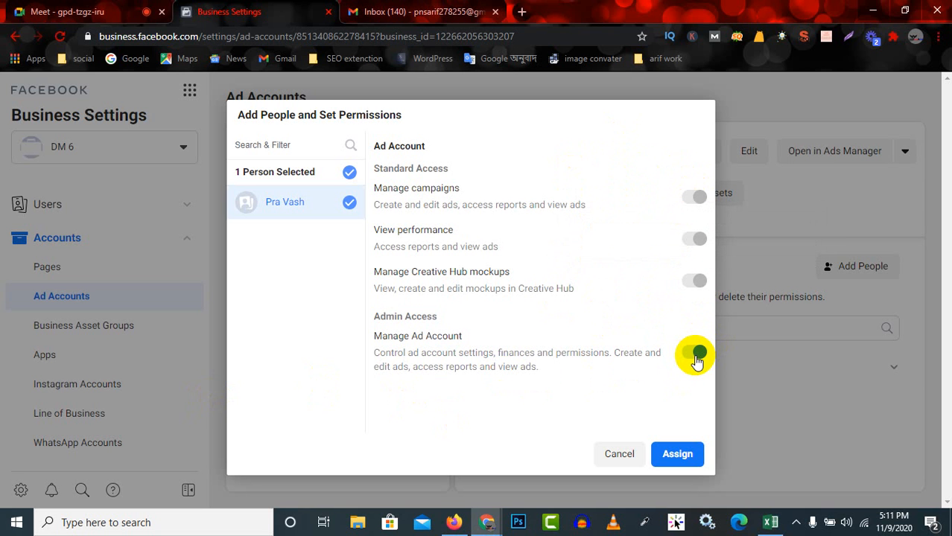
{"action": "left_click", "coordinate": [675, 455]}
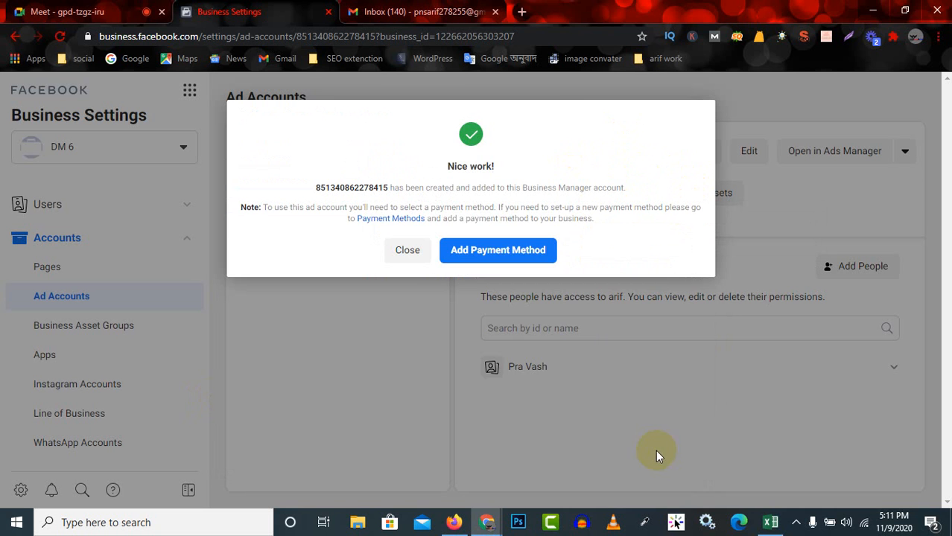
Start adding a payment method for the new ad account and open its Country and Currency settings for editing.
{"action": "left_click", "coordinate": [506, 255]}
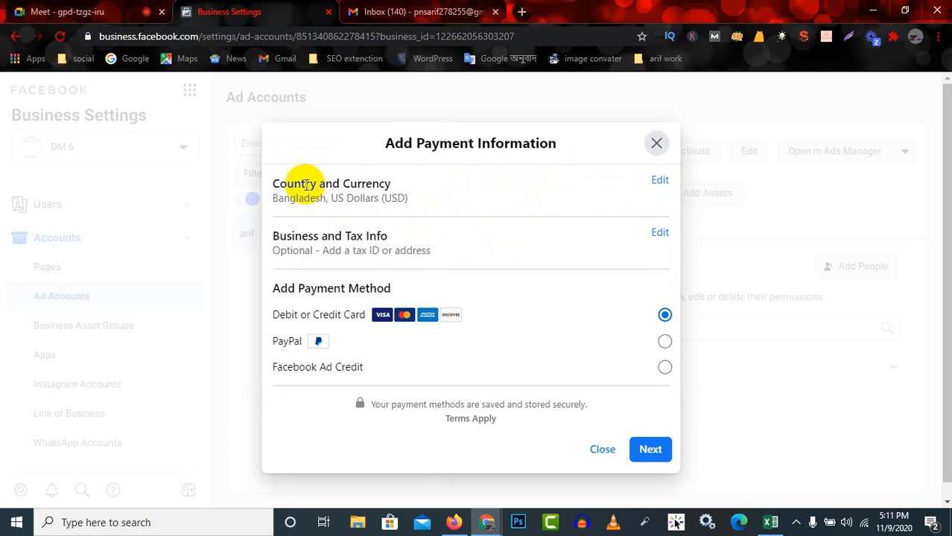
{"action": "left_click_drag", "start_coordinate": [272, 186], "coordinate": [404, 185]}
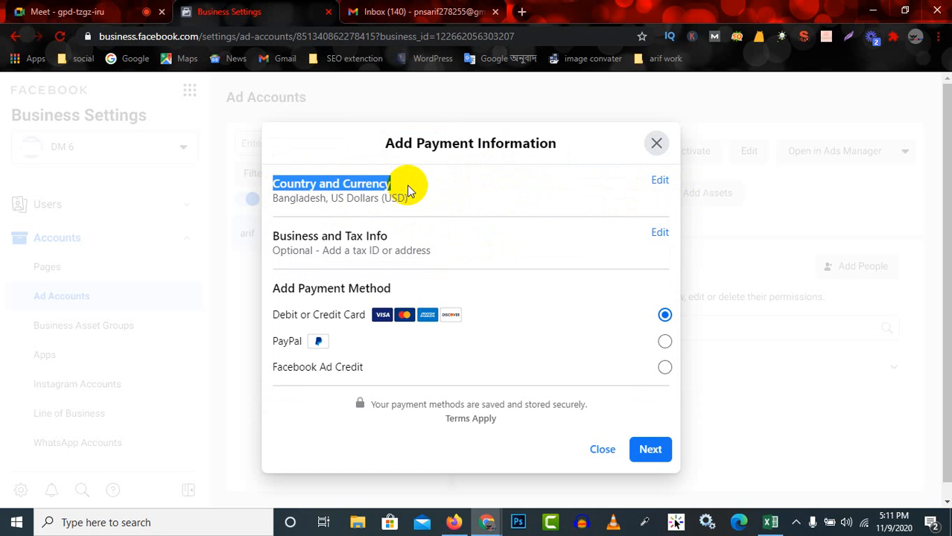
{"action": "left_click", "coordinate": [353, 185]}
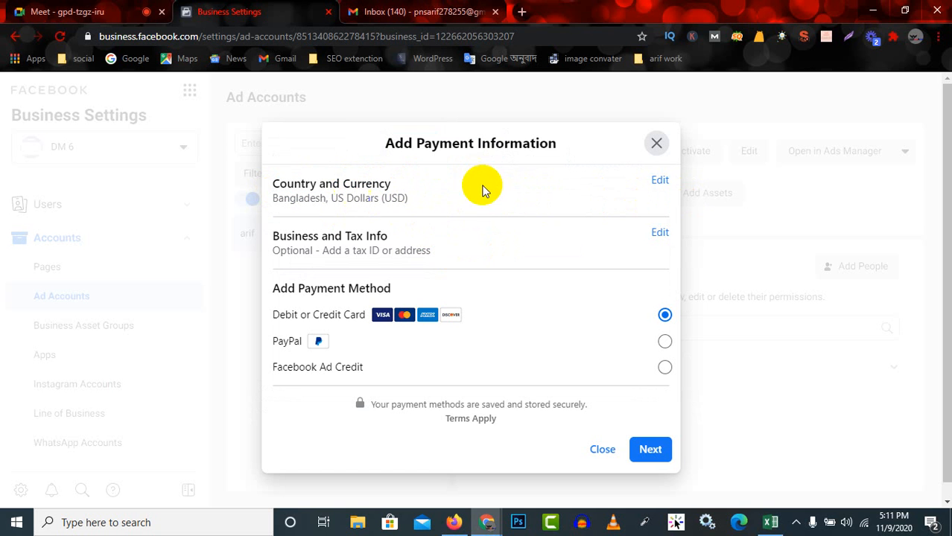
{"action": "left_click", "coordinate": [655, 184]}
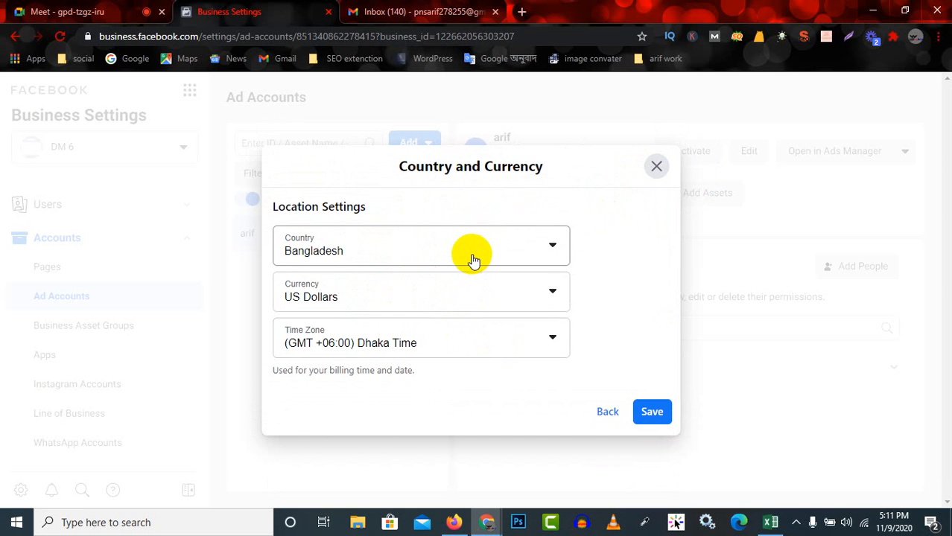
Look through the currency options and save the location settings with Bangladesh, US Dollars and Dhaka Time.
{"action": "left_click", "coordinate": [411, 307]}
{"action": "scroll", "coordinate": [376, 378], "scroll_direction": "down", "scroll_amount": 2}
{"action": "scroll", "coordinate": [372, 402], "scroll_direction": "down", "scroll_amount": 13}
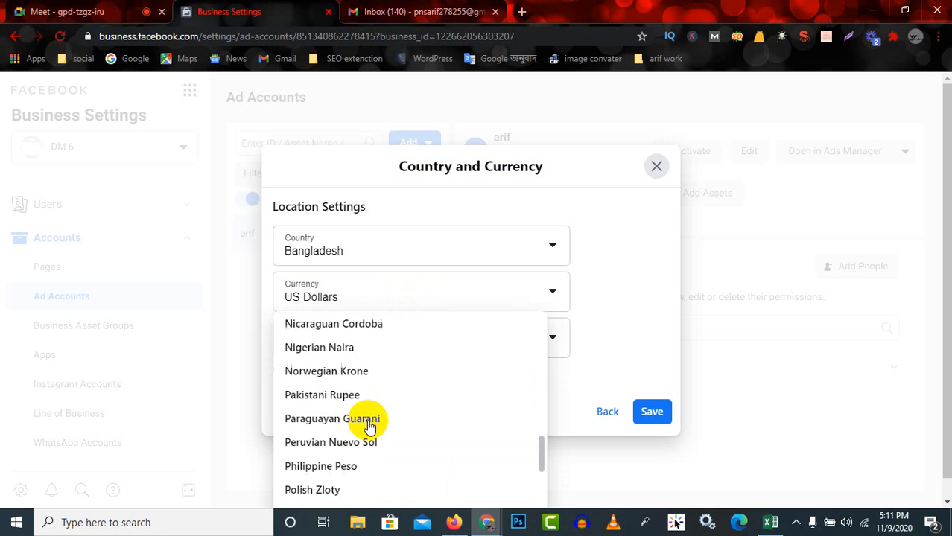
{"action": "scroll", "coordinate": [372, 387], "scroll_direction": "up", "scroll_amount": 15}
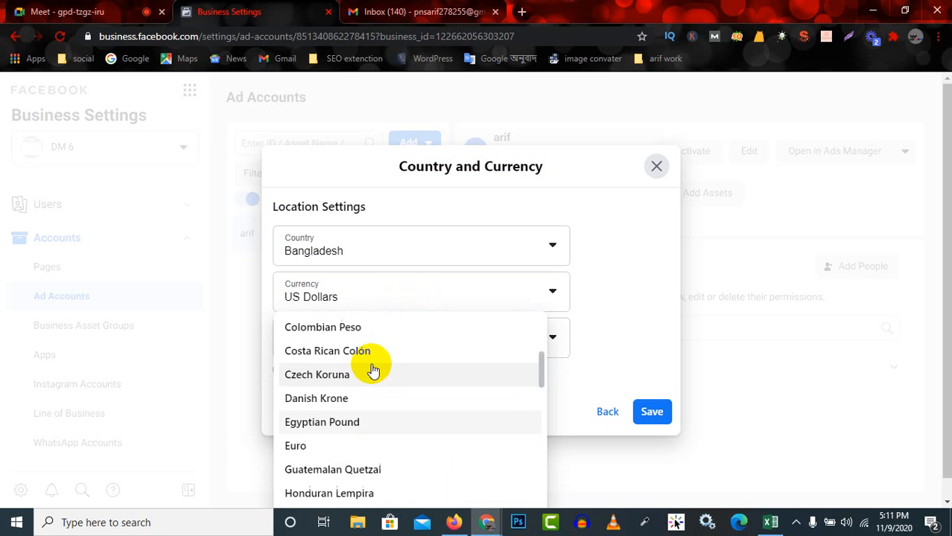
{"action": "left_click", "coordinate": [627, 286]}
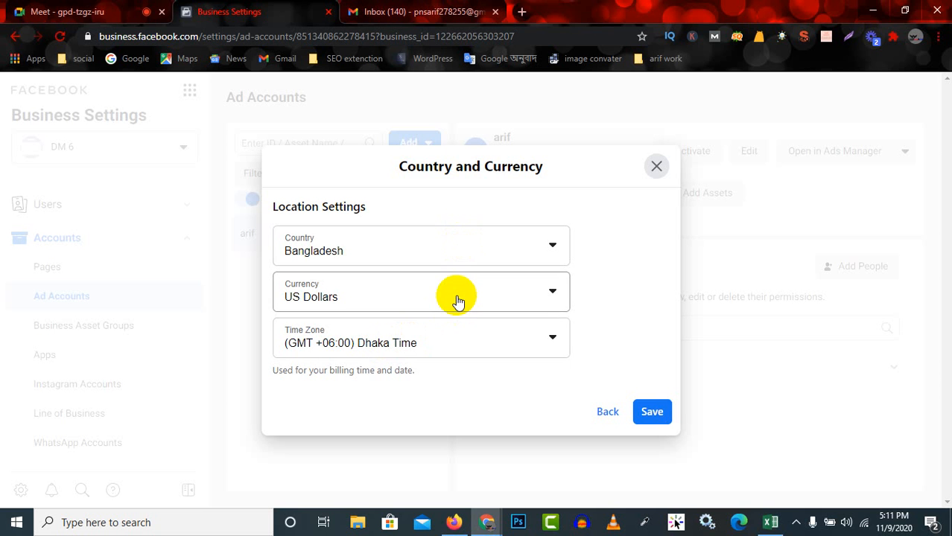
{"action": "left_click", "coordinate": [654, 414]}
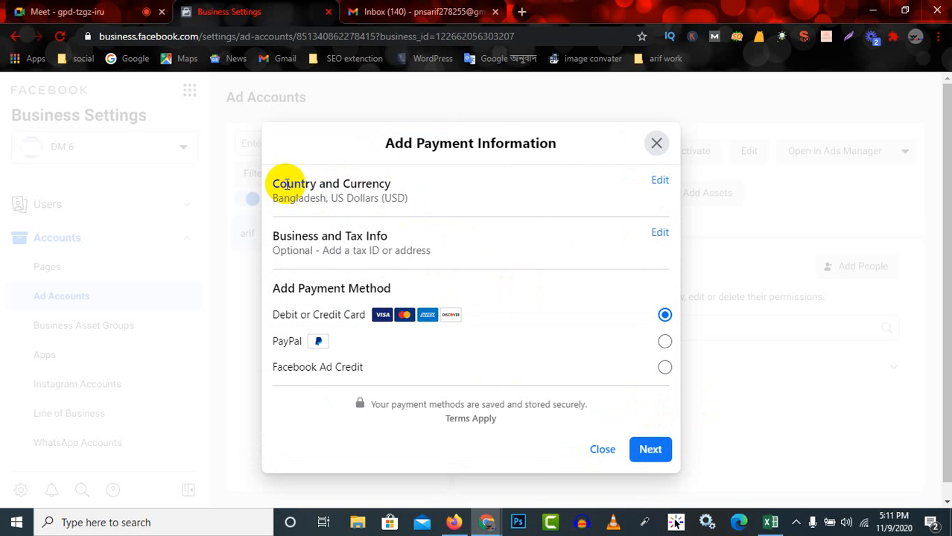
Open the Business and Tax Info, point out the optional Business Identification Number (BIN) field, and skip it.
{"action": "left_click_drag", "start_coordinate": [286, 184], "coordinate": [399, 186]}
{"action": "left_click_drag", "start_coordinate": [272, 237], "coordinate": [400, 238]}
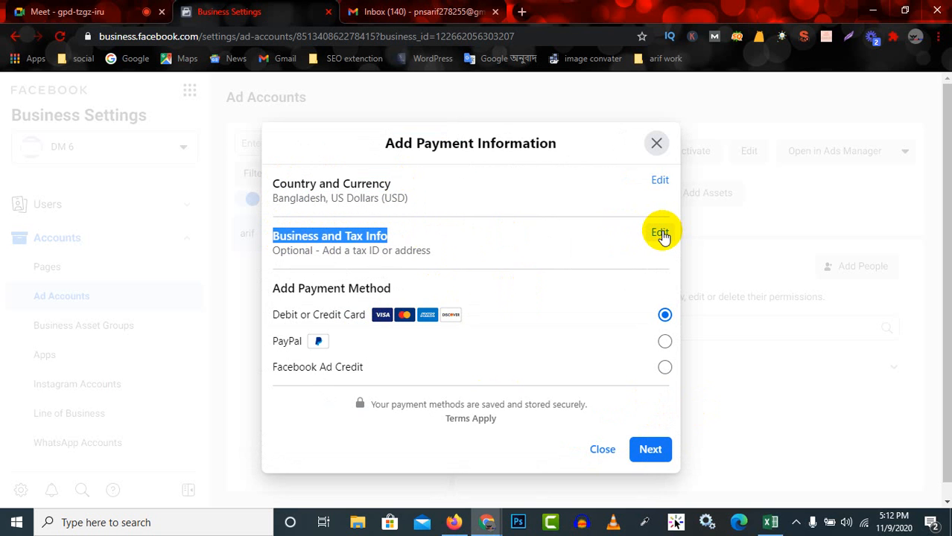
{"action": "left_click", "coordinate": [658, 232]}
{"action": "left_click", "coordinate": [379, 248]}
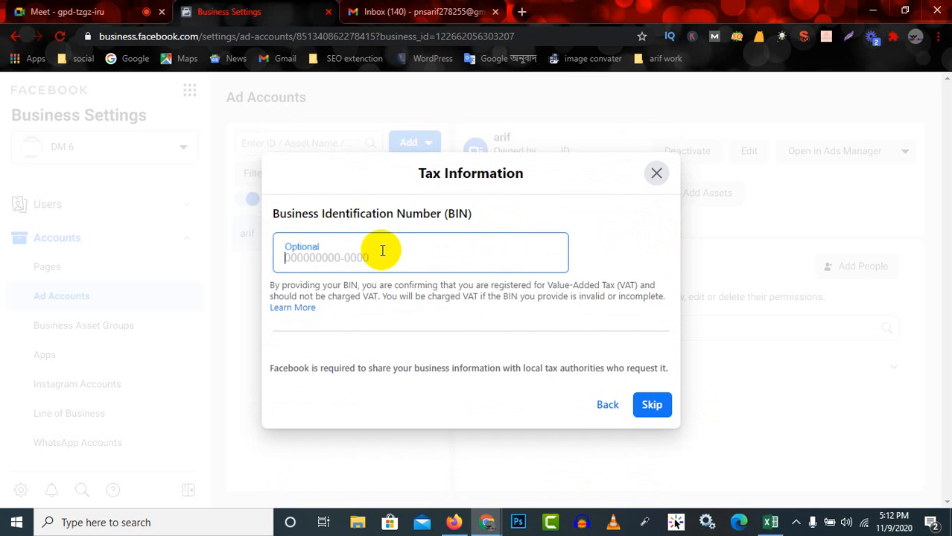
{"action": "left_click_drag", "start_coordinate": [501, 210], "coordinate": [266, 207]}
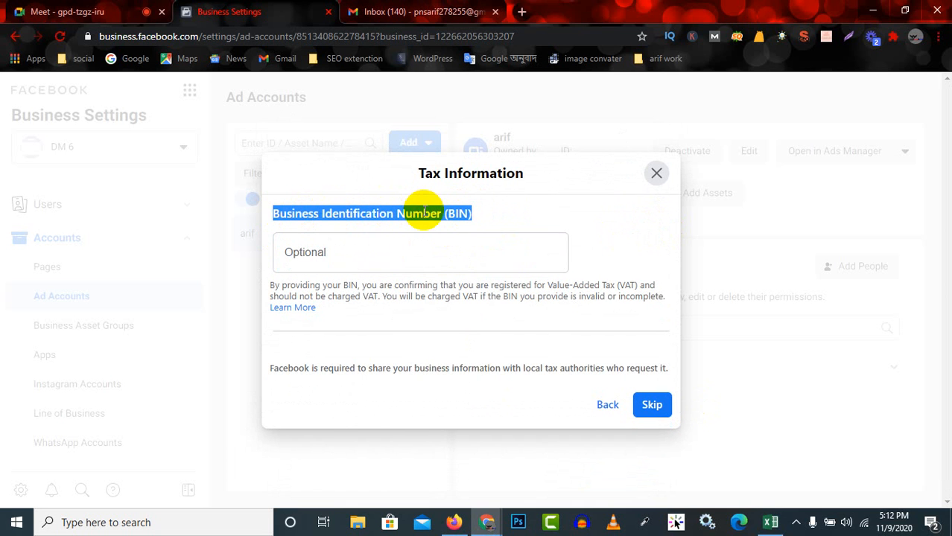
{"action": "left_click", "coordinate": [445, 256]}
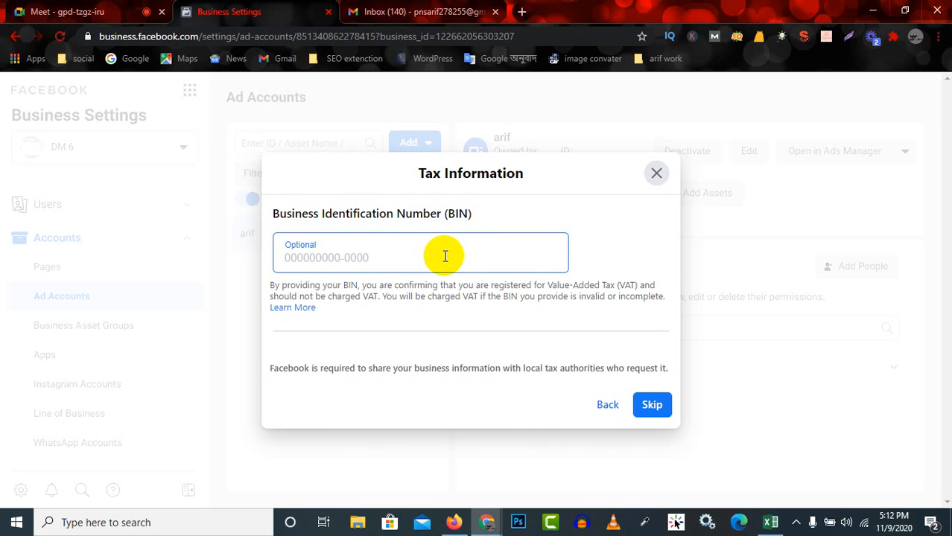
{"action": "left_click", "coordinate": [652, 405]}
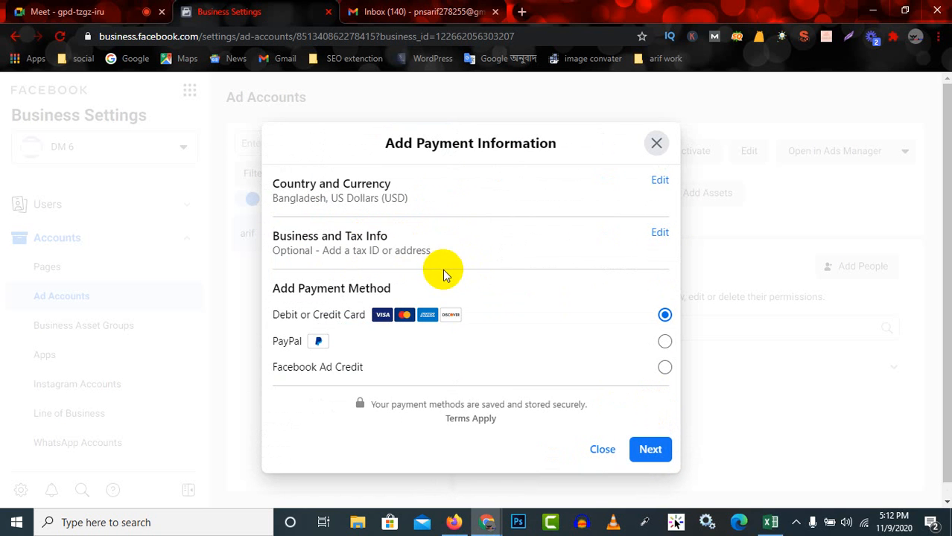
{"action": "left_click_drag", "start_coordinate": [308, 250], "coordinate": [269, 254]}
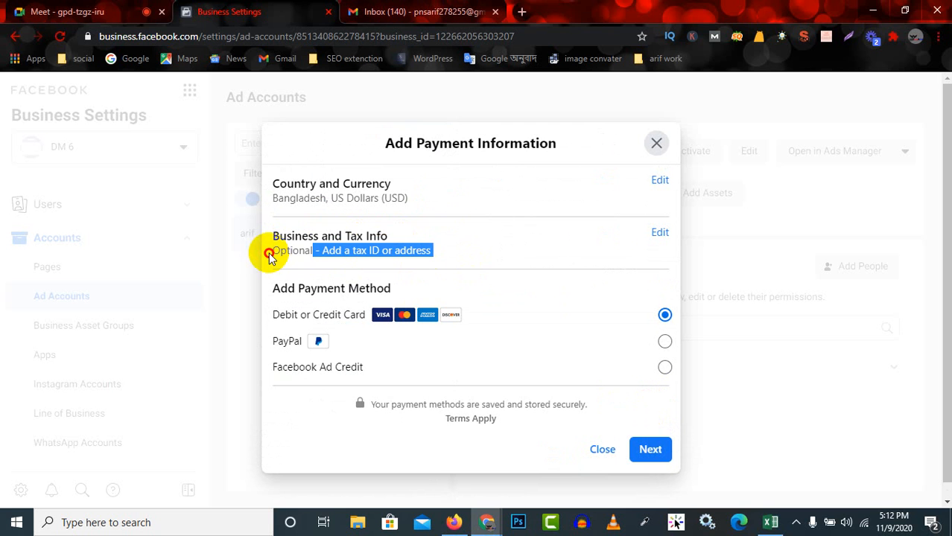
{"action": "left_click", "coordinate": [508, 249]}
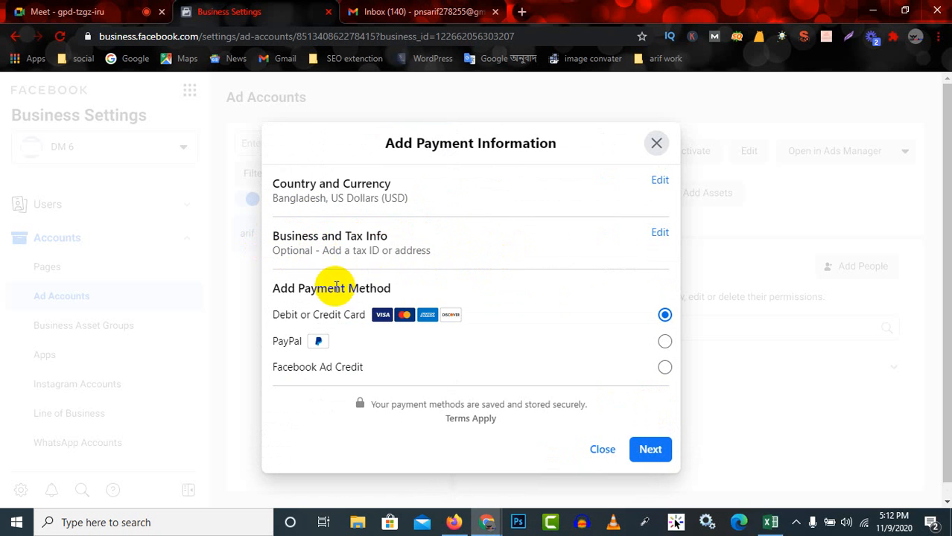
Highlight the Add Payment Method heading and continue with Debit or Credit Card to its card details form.
{"action": "left_click_drag", "start_coordinate": [269, 291], "coordinate": [478, 292]}
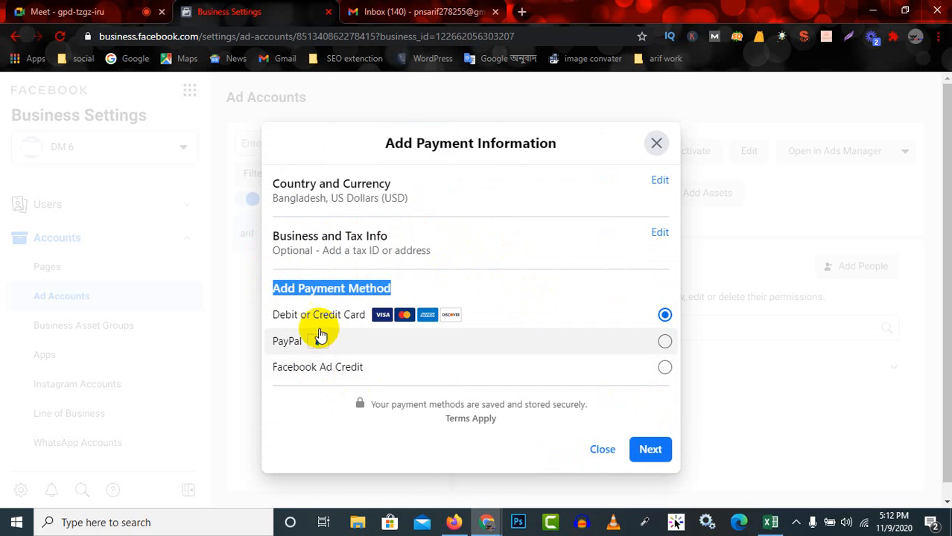
{"action": "left_click_drag", "start_coordinate": [274, 320], "coordinate": [536, 320]}
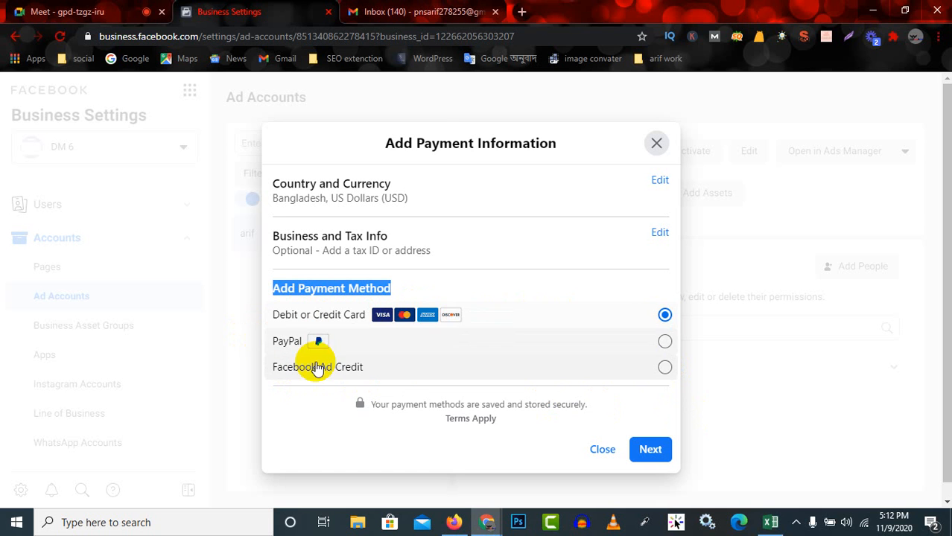
{"action": "left_click", "coordinate": [297, 418]}
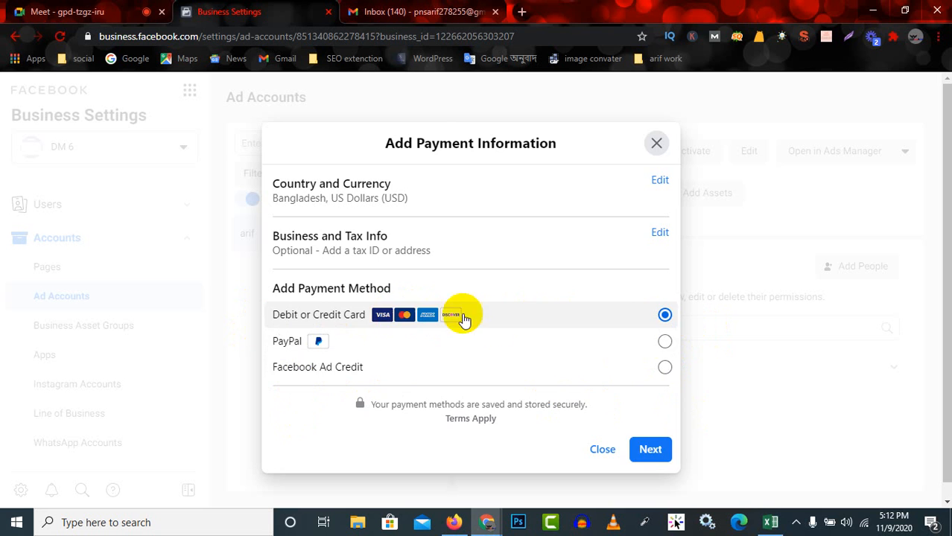
{"action": "left_click", "coordinate": [649, 451]}
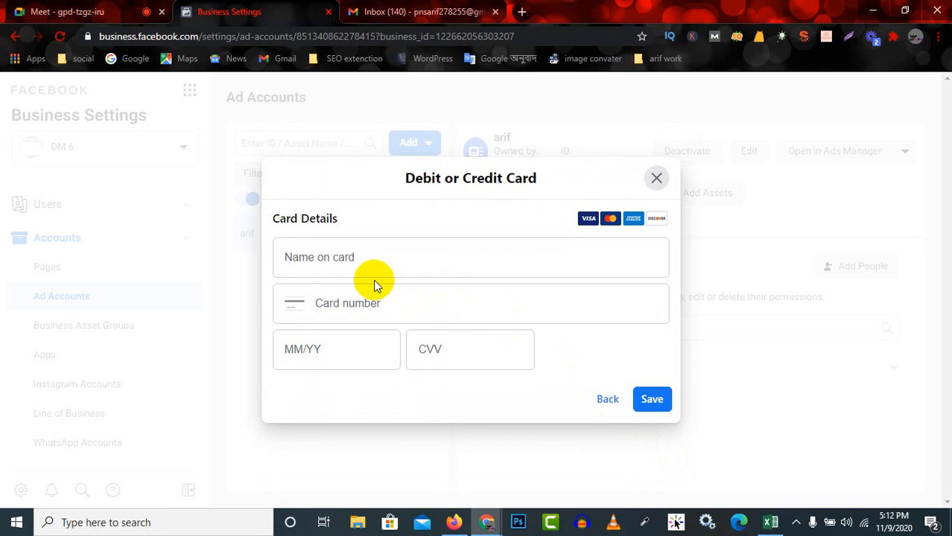
Point out the card name, card number, expiry and CVV fields, go back without saving, and close the payment information form.
{"action": "left_click", "coordinate": [374, 260]}
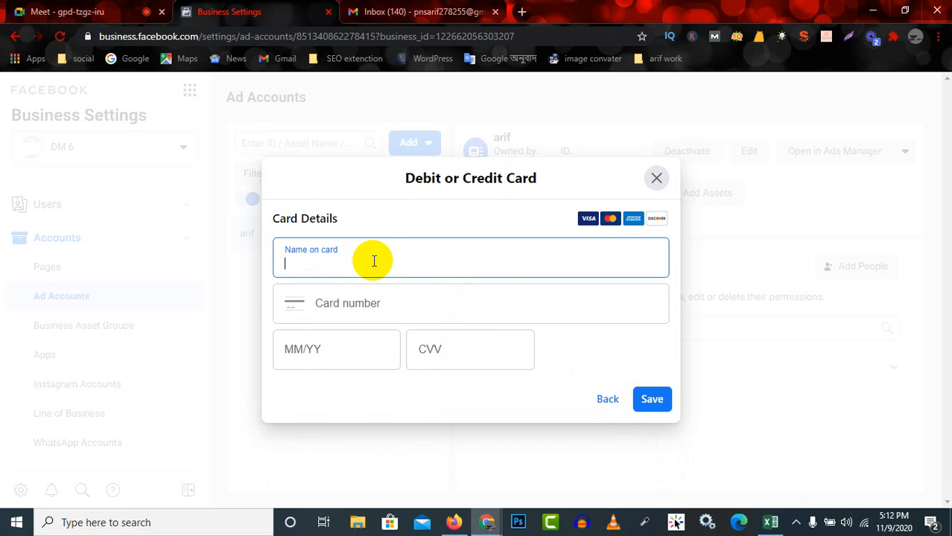
{"action": "left_click", "coordinate": [399, 300]}
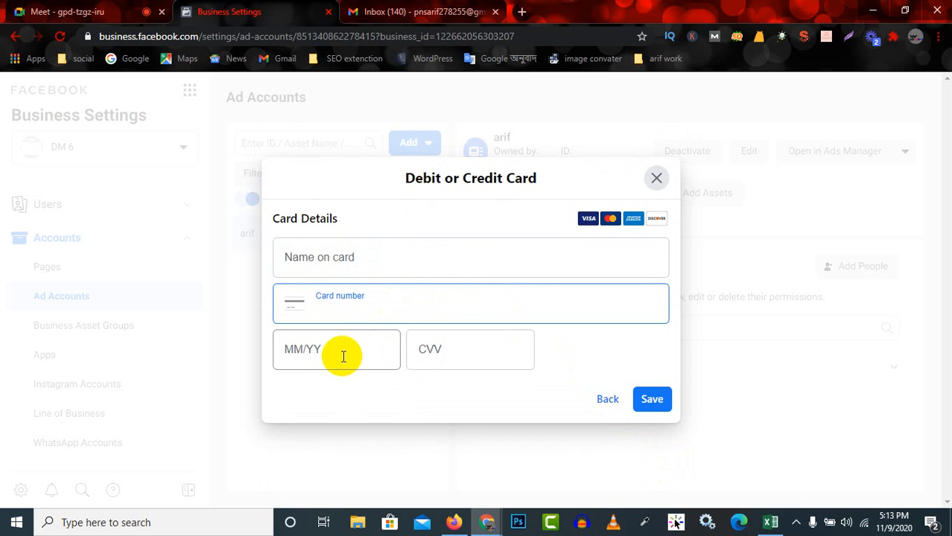
{"action": "left_click", "coordinate": [326, 354]}
{"action": "left_click", "coordinate": [438, 359]}
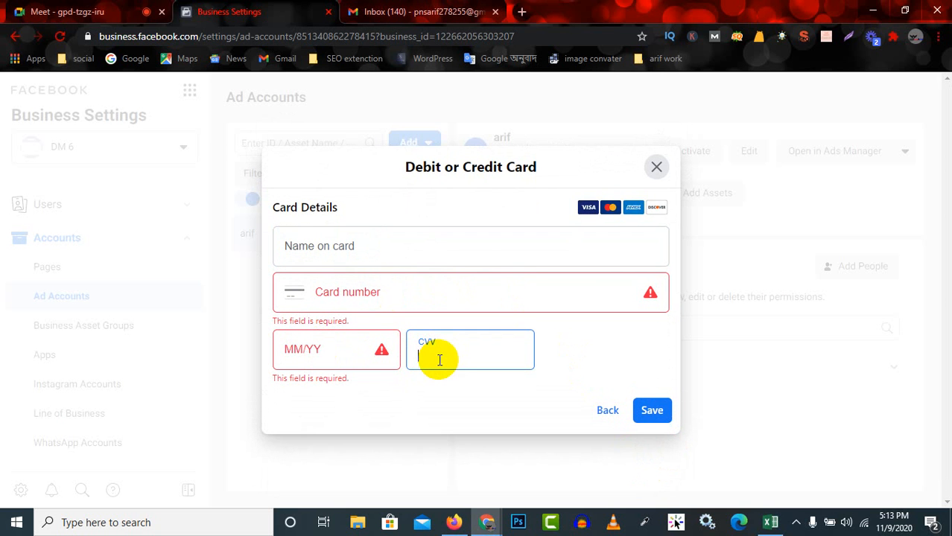
{"action": "left_click", "coordinate": [461, 408]}
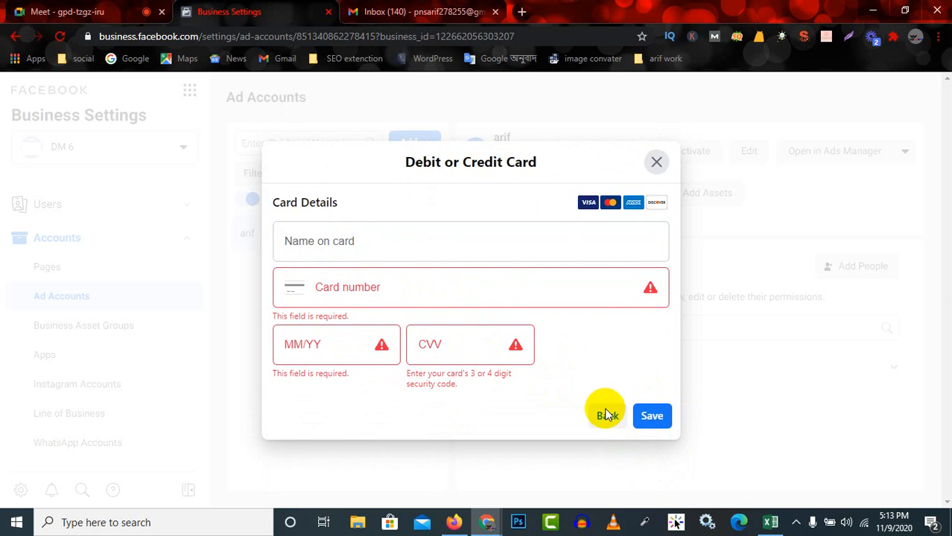
{"action": "left_click", "coordinate": [607, 415]}
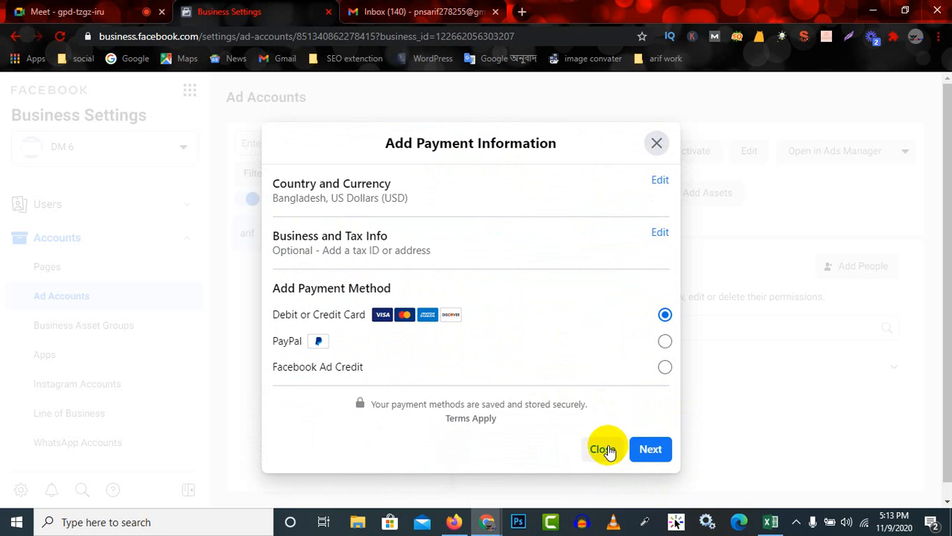
{"action": "left_click", "coordinate": [658, 146]}
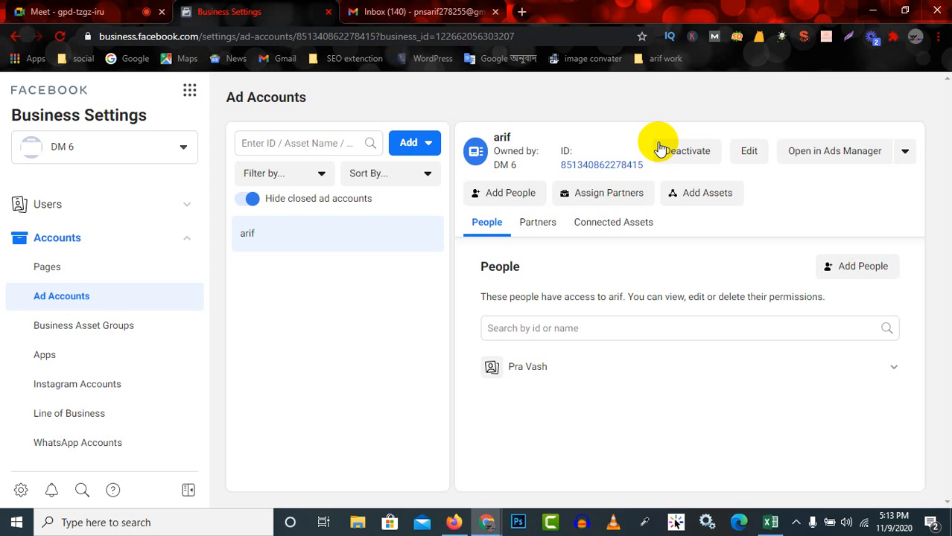
Switch to the Google Meet call to check on the class, and return to the Business Settings page.
{"action": "left_click", "coordinate": [78, 12]}
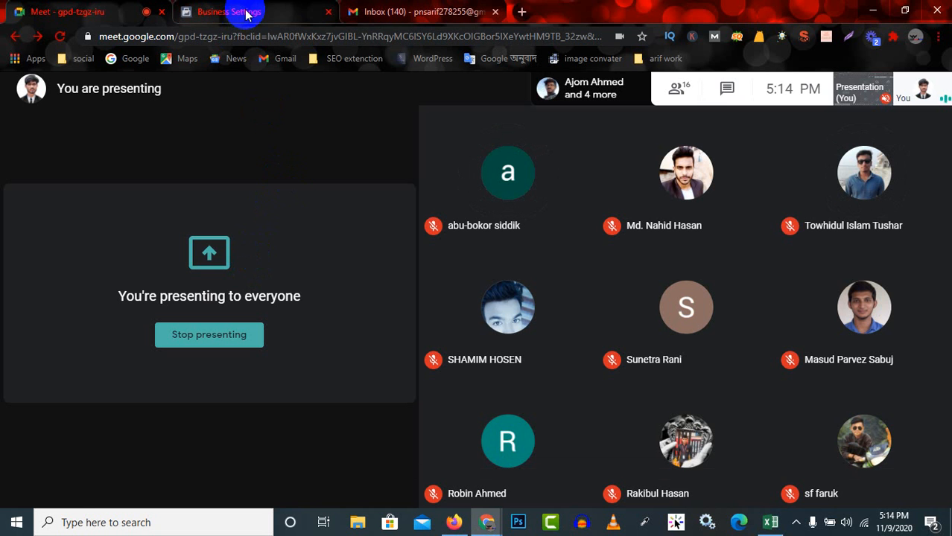
{"action": "left_click", "coordinate": [409, 14]}
{"action": "left_click", "coordinate": [251, 12]}
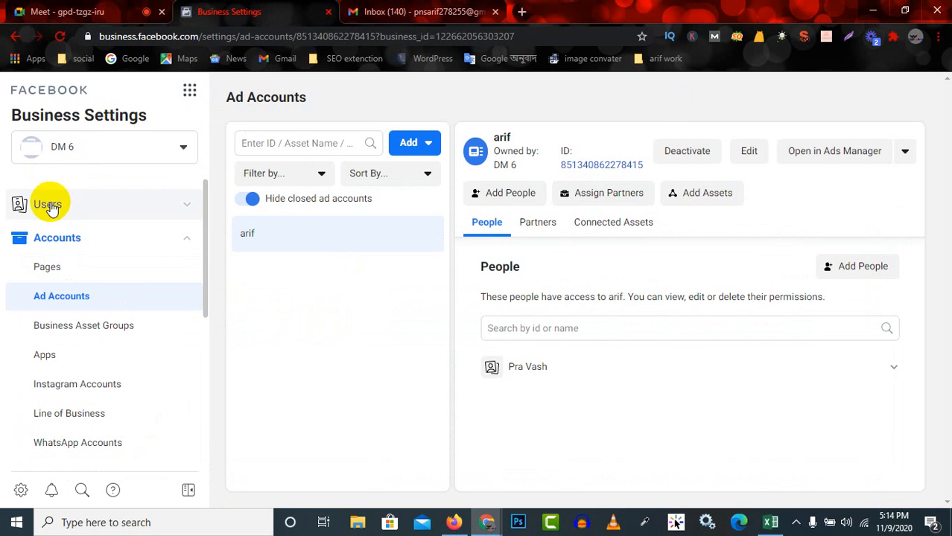
Show the available Business Manager accounts, close the list, and expand the assigned person's permissions on the arif ad account.
{"action": "left_click", "coordinate": [164, 149]}
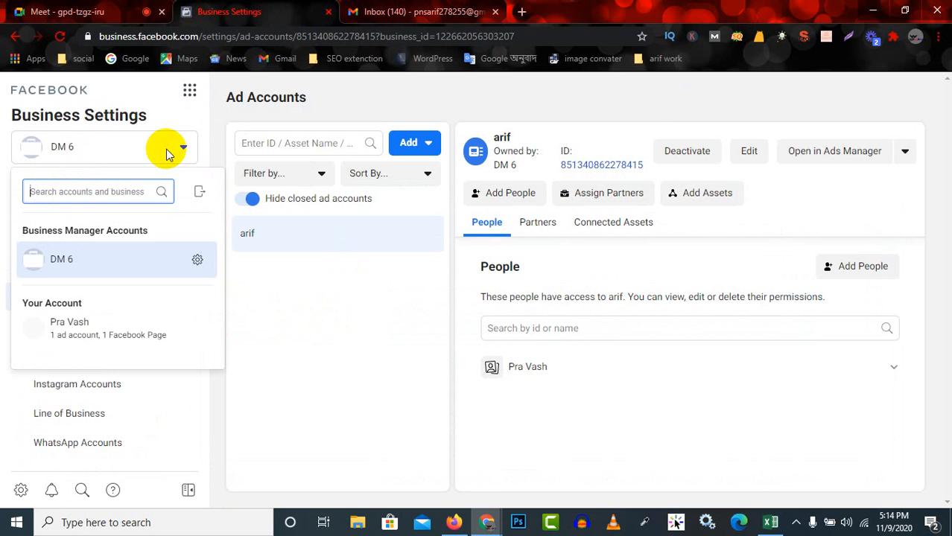
{"action": "left_click", "coordinate": [302, 335]}
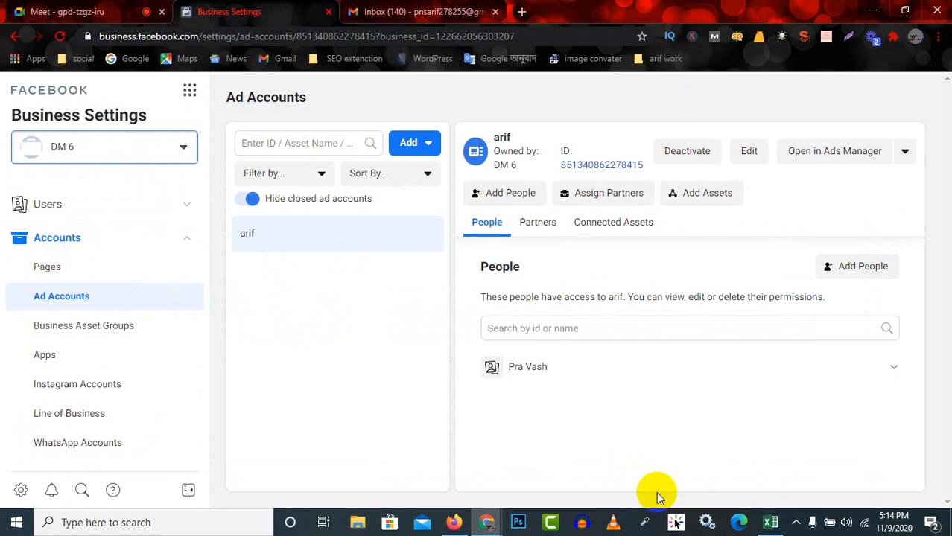
{"action": "left_click", "coordinate": [521, 365]}
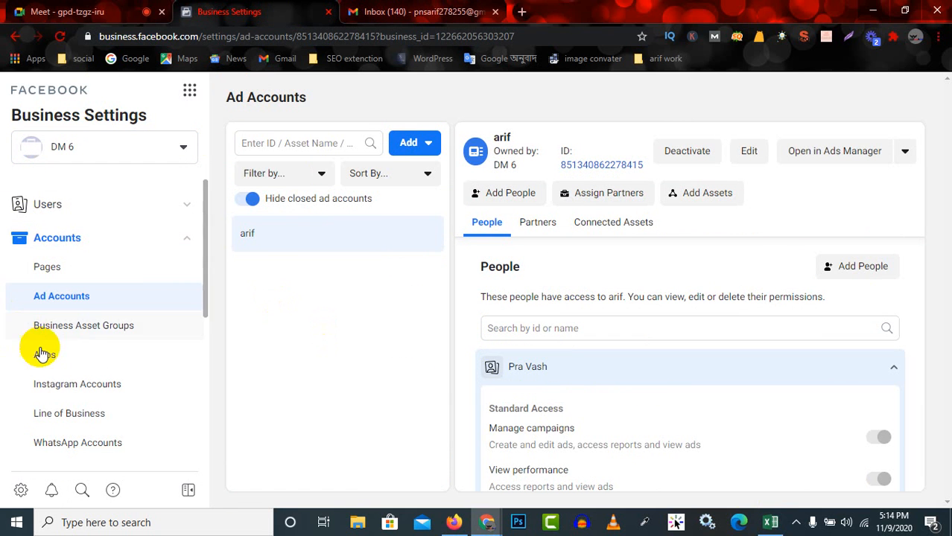
Look through the Business Settings sections, including Data Sources, Payments and Security Center, and the assigned person's ad account permissions.
{"action": "scroll", "coordinate": [82, 361], "scroll_direction": "down", "scroll_amount": 3}
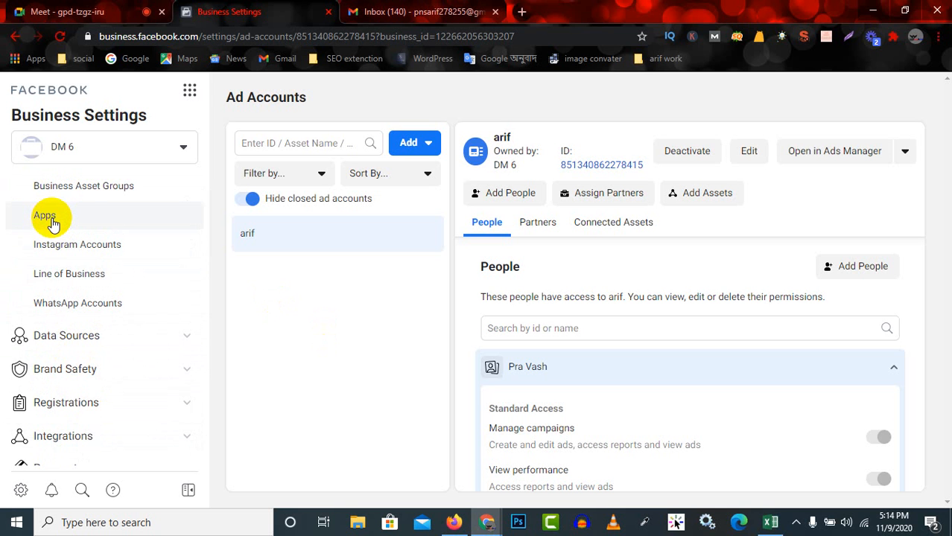
{"action": "scroll", "coordinate": [103, 357], "scroll_direction": "down", "scroll_amount": 1}
{"action": "scroll", "coordinate": [89, 365], "scroll_direction": "down", "scroll_amount": 1}
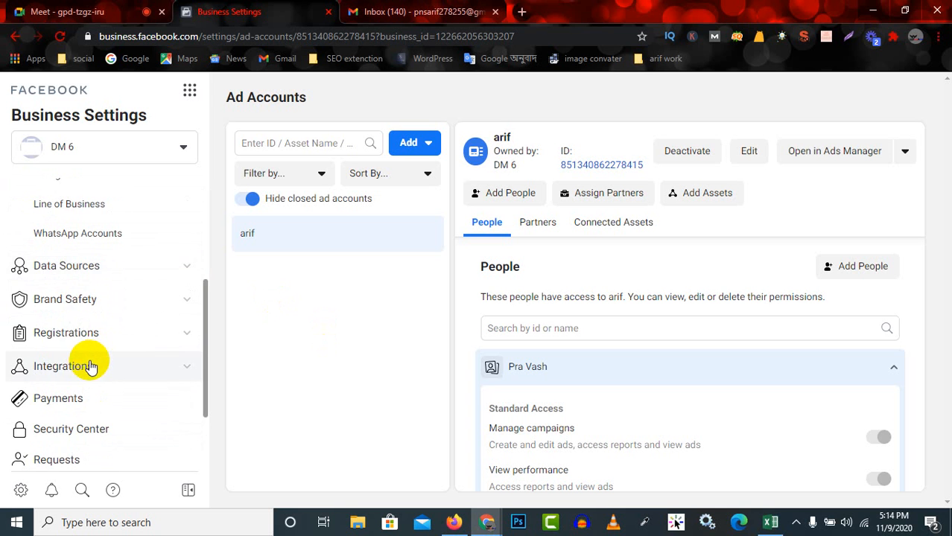
{"action": "scroll", "coordinate": [88, 372], "scroll_direction": "up", "scroll_amount": 1}
{"action": "scroll", "coordinate": [78, 418], "scroll_direction": "down", "scroll_amount": 1}
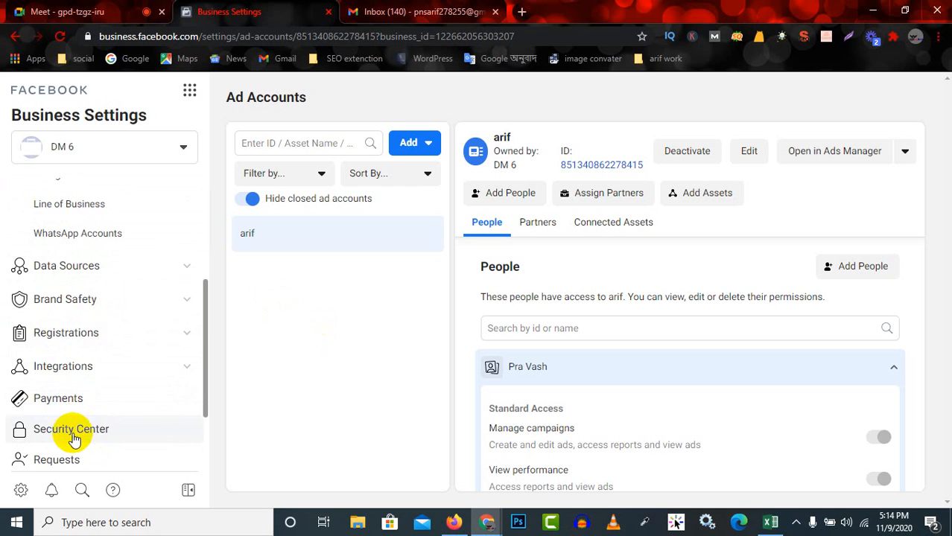
{"action": "scroll", "coordinate": [75, 388], "scroll_direction": "up", "scroll_amount": 3}
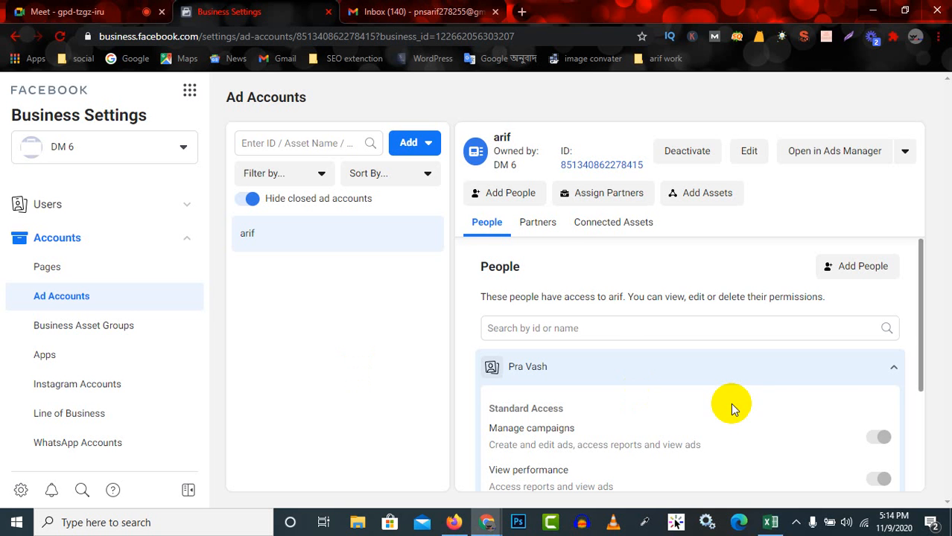
{"action": "scroll", "coordinate": [729, 403], "scroll_direction": "down", "scroll_amount": 2}
{"action": "scroll", "coordinate": [714, 413], "scroll_direction": "up", "scroll_amount": 2}
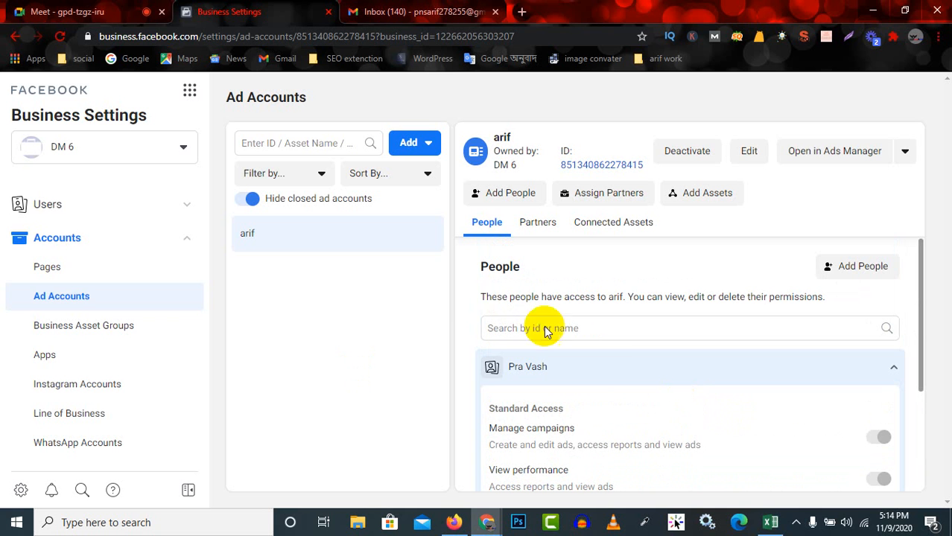
{"action": "scroll", "coordinate": [104, 327], "scroll_direction": "down", "scroll_amount": 3}
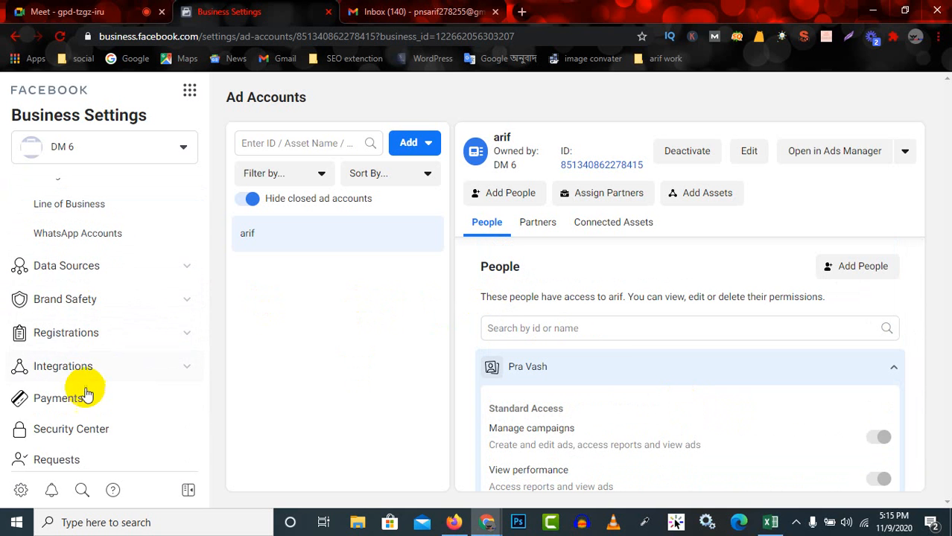
{"action": "scroll", "coordinate": [85, 388], "scroll_direction": "down", "scroll_amount": 2}
{"action": "scroll", "coordinate": [82, 406], "scroll_direction": "down", "scroll_amount": 1}
{"action": "scroll", "coordinate": [71, 384], "scroll_direction": "up", "scroll_amount": 5}
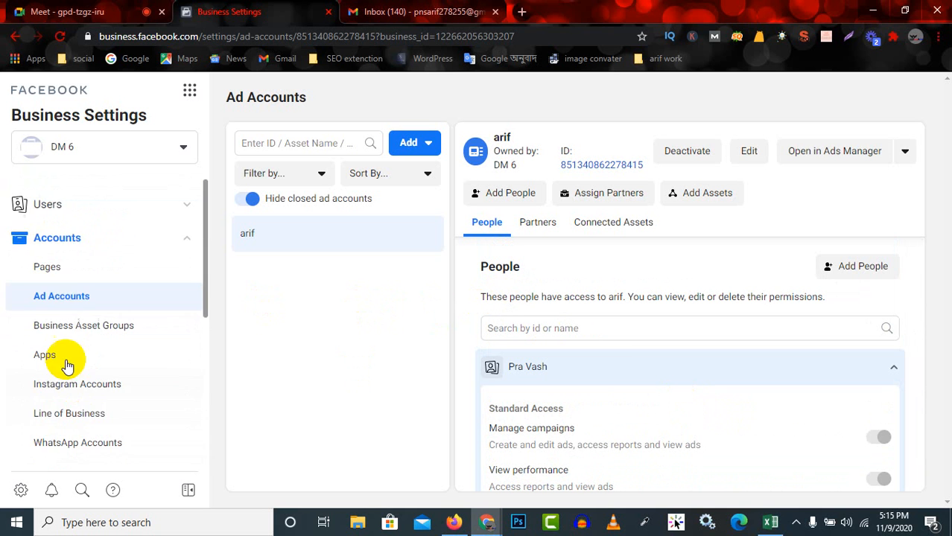
Browse the business tools under Manage Business, Advertise, and Analyze and Report, and open Ads Manager.
{"action": "left_click", "coordinate": [188, 98]}
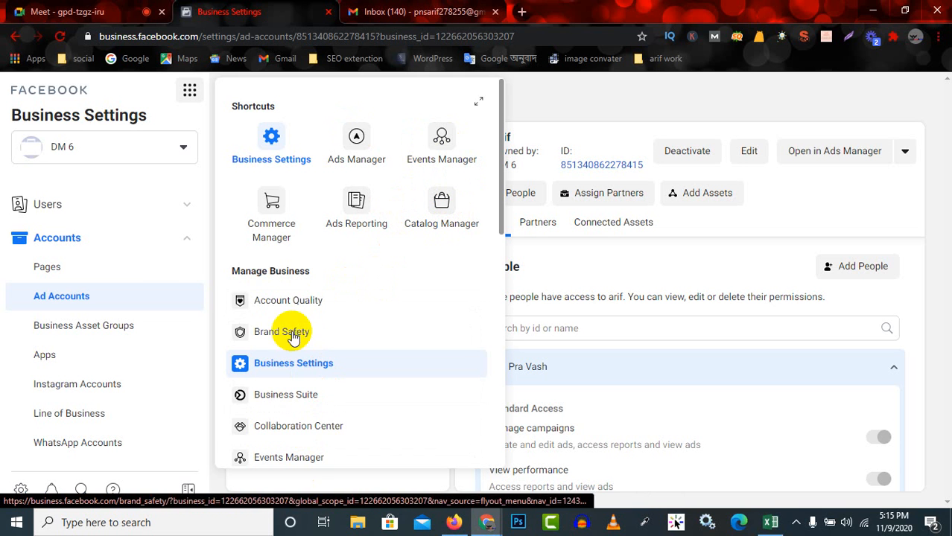
{"action": "scroll", "coordinate": [314, 365], "scroll_direction": "down", "scroll_amount": 1}
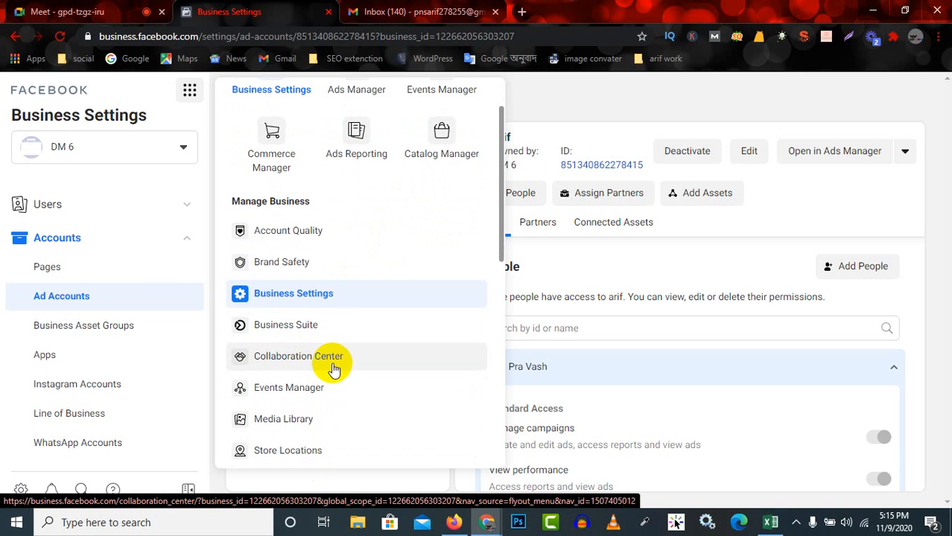
{"action": "scroll", "coordinate": [339, 370], "scroll_direction": "down", "scroll_amount": 1}
{"action": "scroll", "coordinate": [328, 365], "scroll_direction": "down", "scroll_amount": 2}
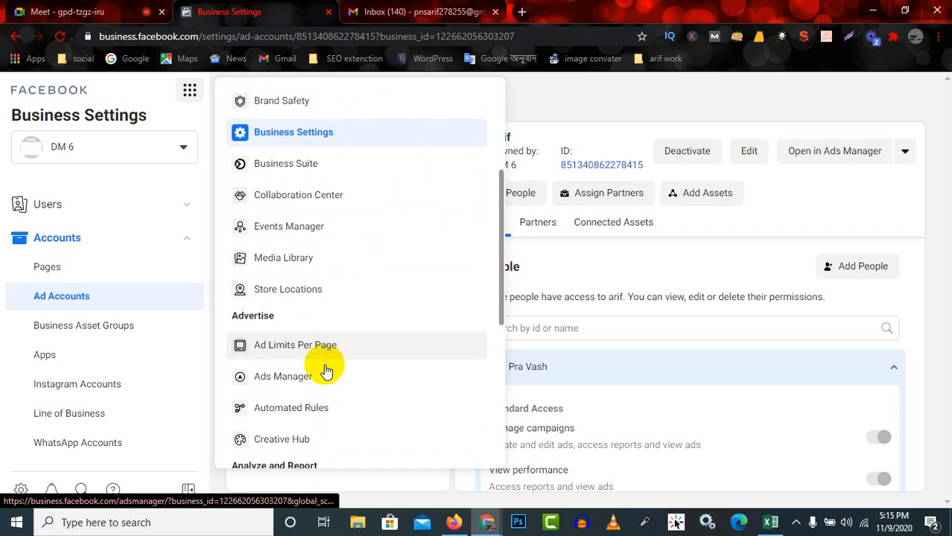
{"action": "scroll", "coordinate": [369, 348], "scroll_direction": "down", "scroll_amount": 2}
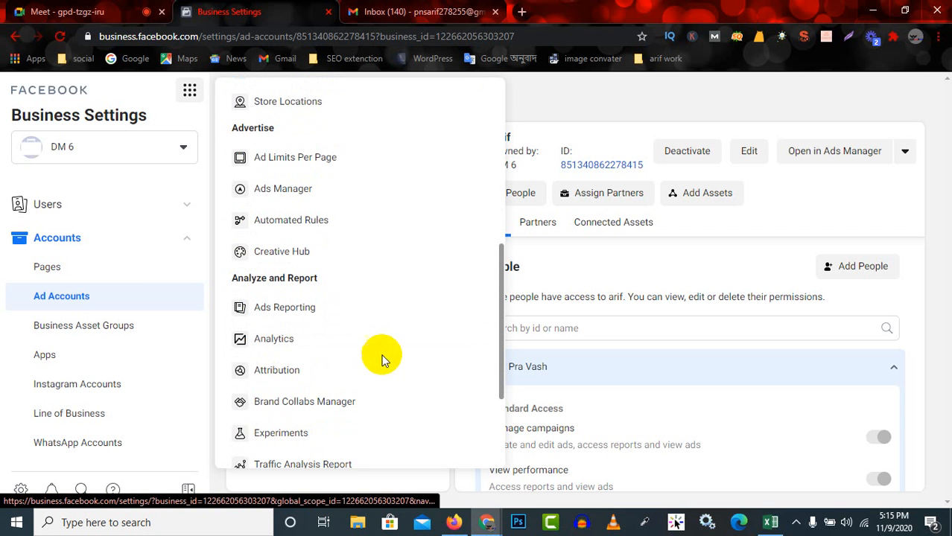
{"action": "scroll", "coordinate": [327, 350], "scroll_direction": "up", "scroll_amount": 1}
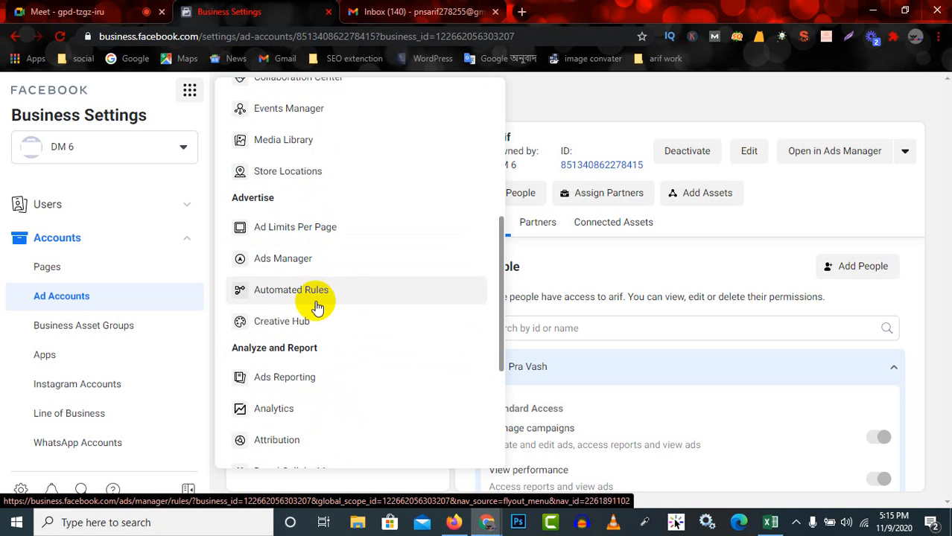
{"action": "scroll", "coordinate": [326, 268], "scroll_direction": "up", "scroll_amount": 4}
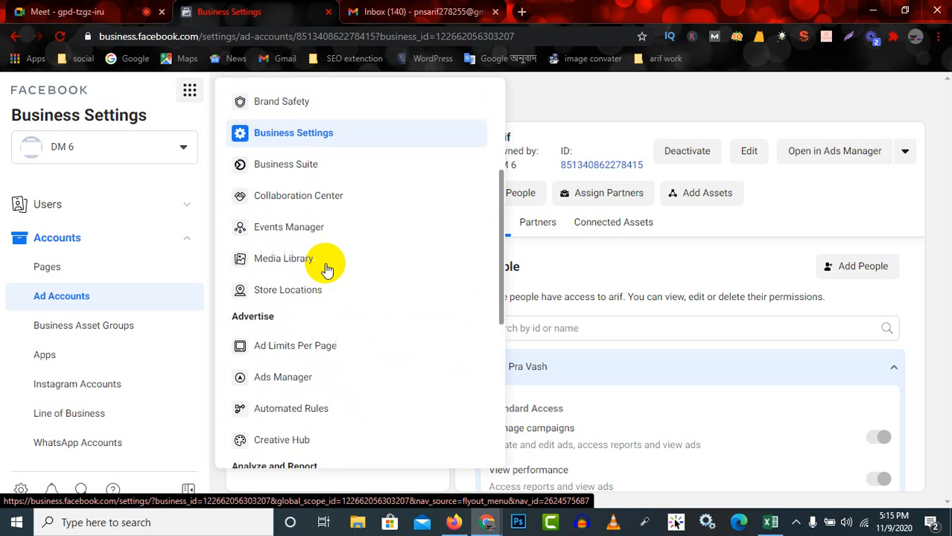
{"action": "scroll", "coordinate": [326, 268], "scroll_direction": "up", "scroll_amount": 1}
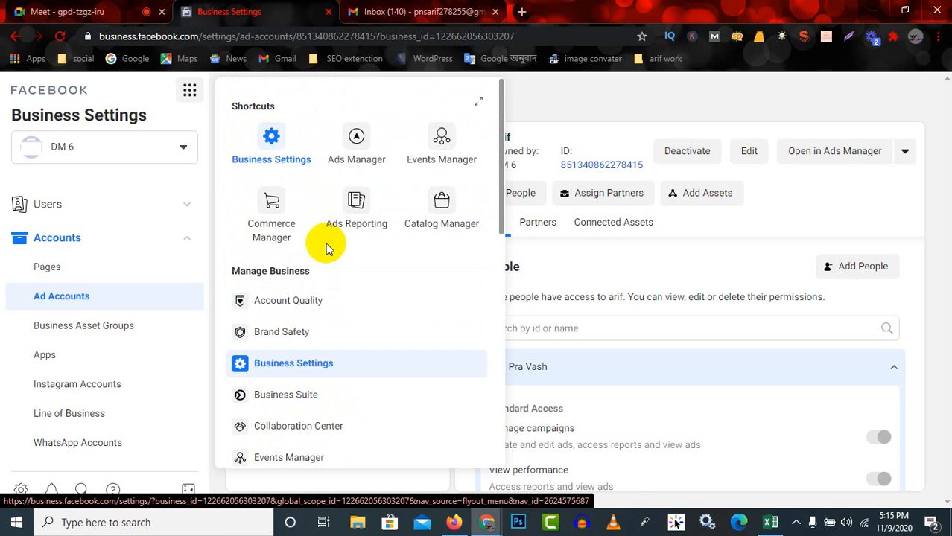
{"action": "scroll", "coordinate": [353, 290], "scroll_direction": "down", "scroll_amount": 5}
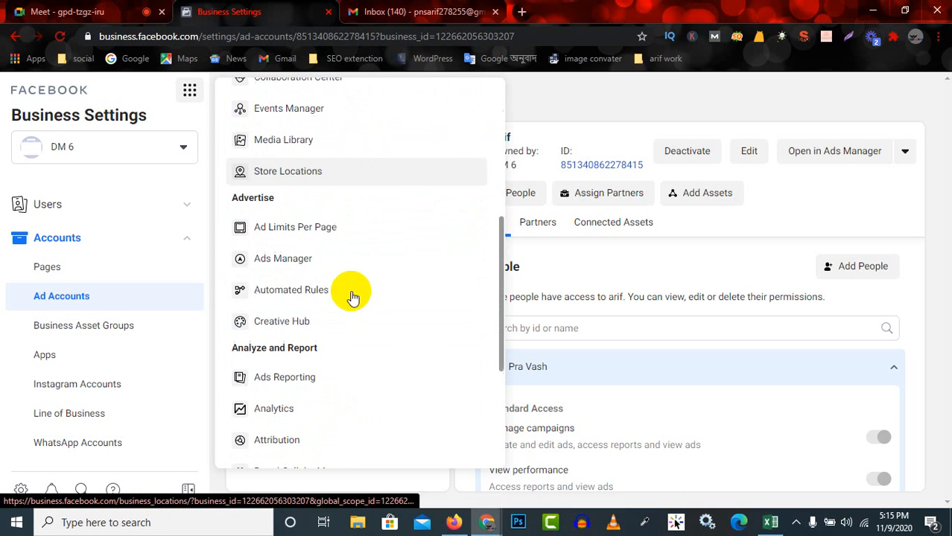
{"action": "left_click", "coordinate": [305, 262]}
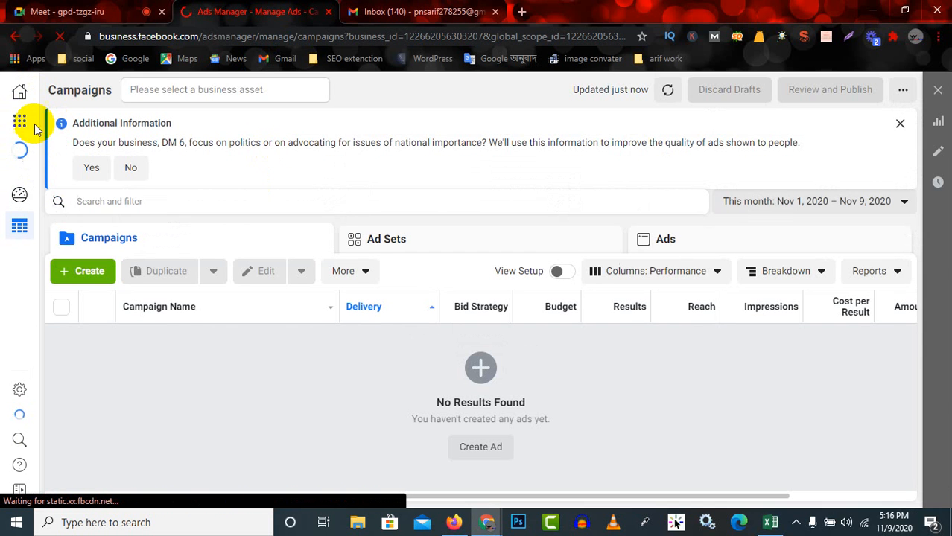
Look over the tools list in Ads Manager and dismiss the Additional Information and Ads Updates on Business Resources notices.
{"action": "left_click", "coordinate": [19, 122]}
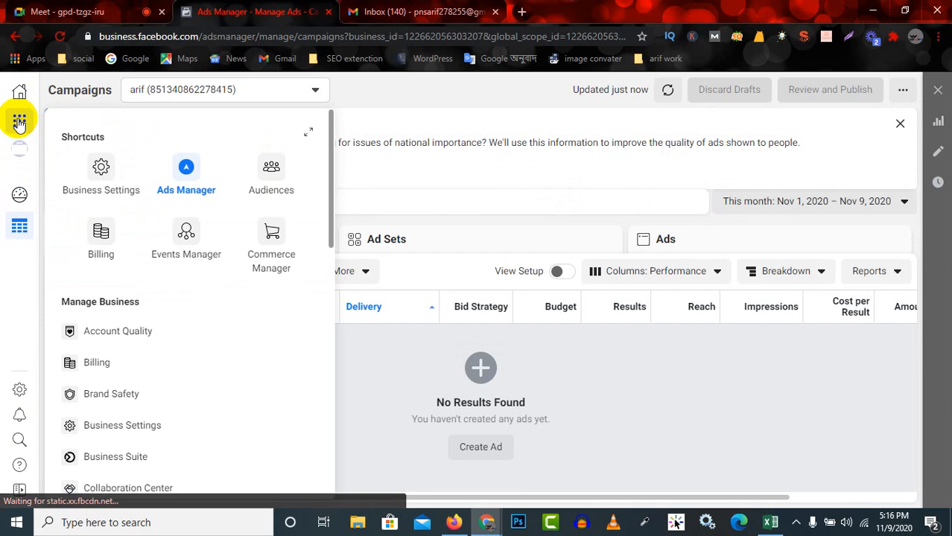
{"action": "scroll", "coordinate": [89, 407], "scroll_direction": "down", "scroll_amount": 5}
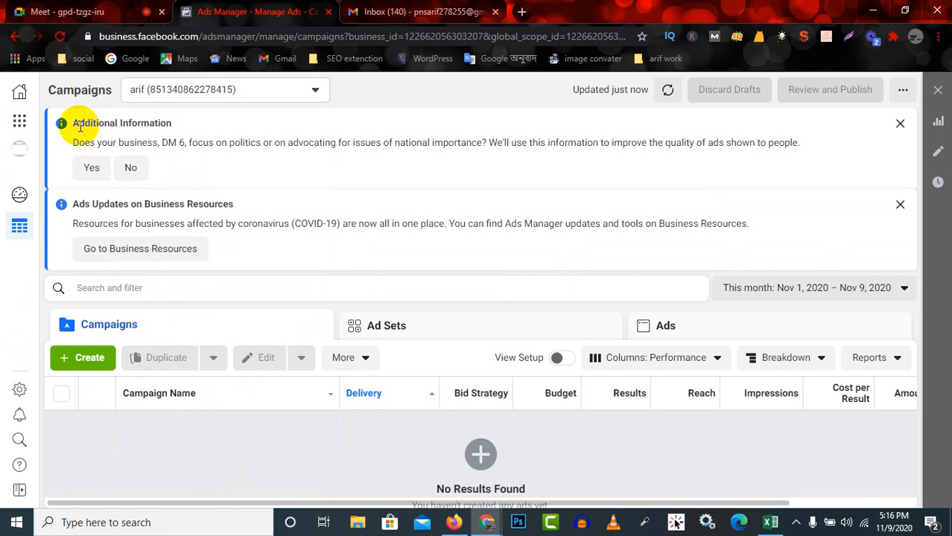
{"action": "left_click_drag", "start_coordinate": [78, 123], "coordinate": [136, 127]}
{"action": "left_click_drag", "start_coordinate": [78, 204], "coordinate": [857, 261]}
{"action": "left_click", "coordinate": [900, 123]}
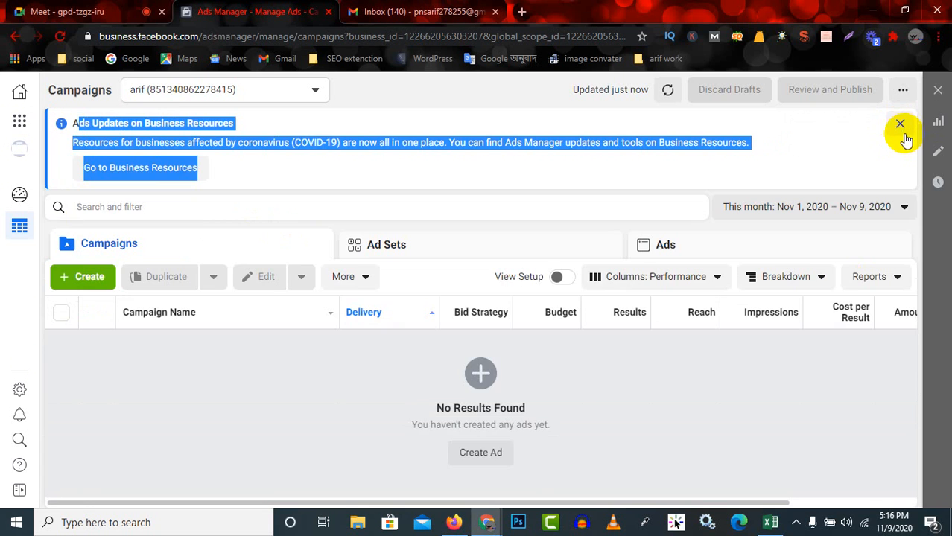
{"action": "left_click", "coordinate": [899, 126]}
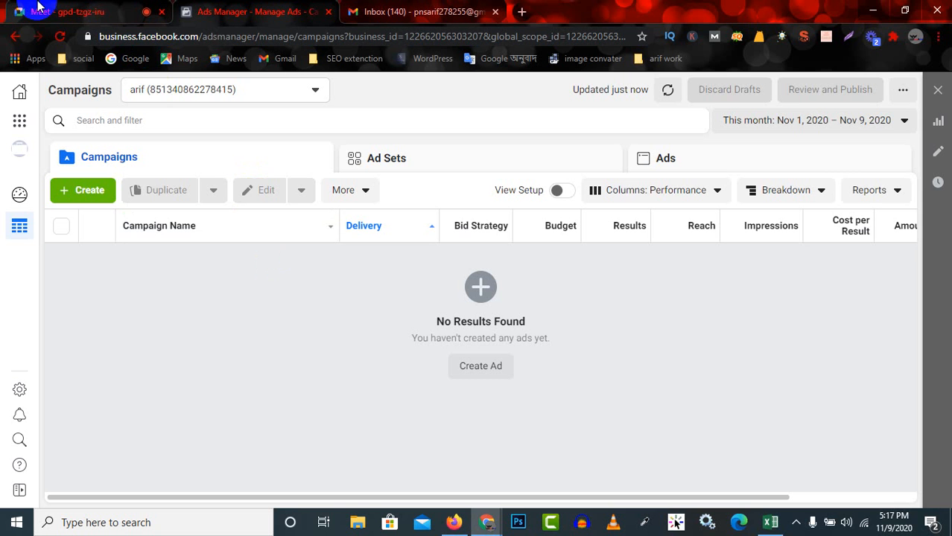
Check the class participants in the Google Meet call, briefly revisit Ads Manager, and return to the call.
{"action": "left_click", "coordinate": [38, 9]}
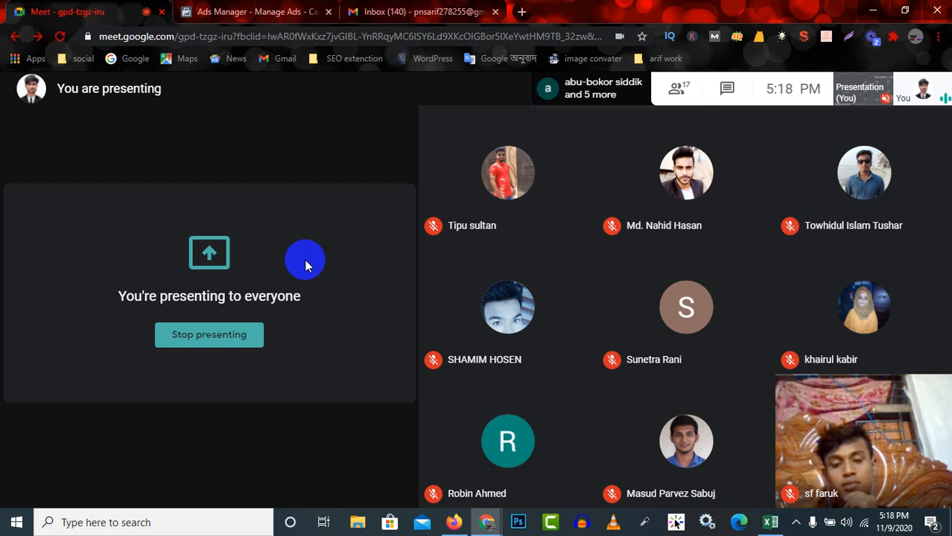
{"action": "left_click", "coordinate": [246, 11]}
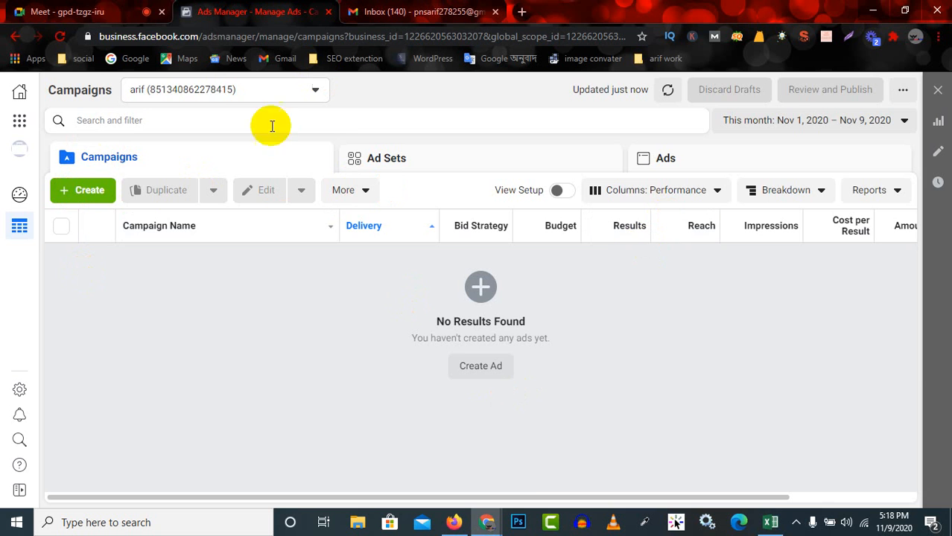
{"action": "left_click", "coordinate": [53, 9]}
{"action": "mouse_move", "coordinate": [539, 320]}
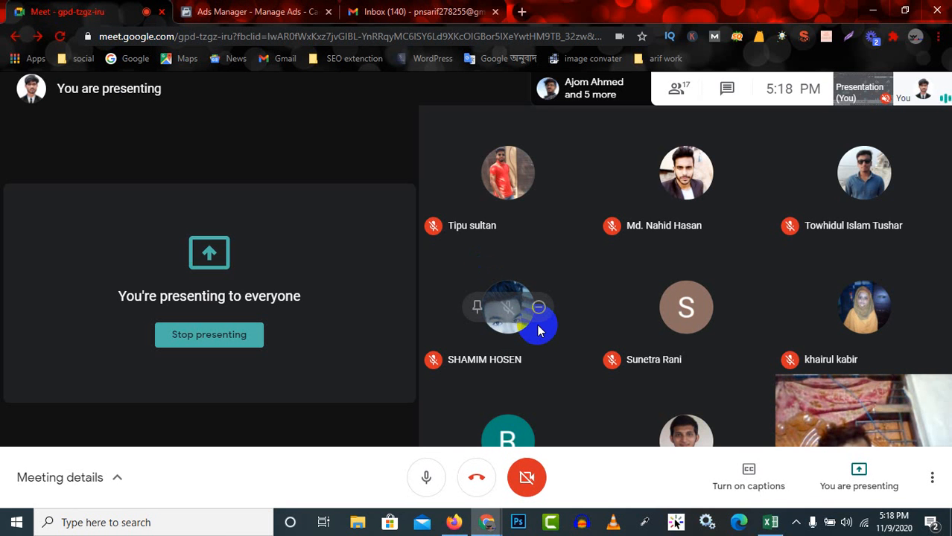